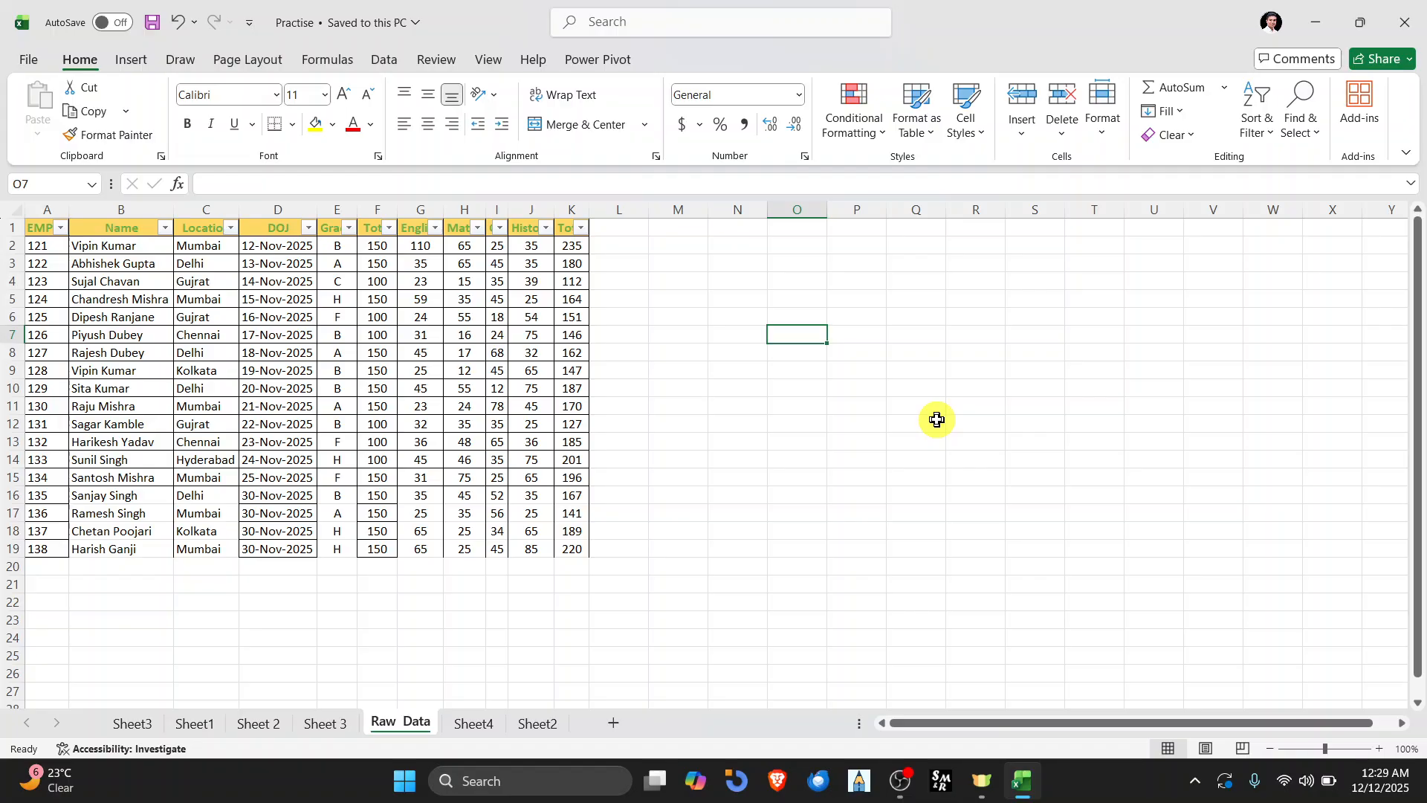
pyautogui.click(738, 247)
pyautogui.moveTo(981, 780)
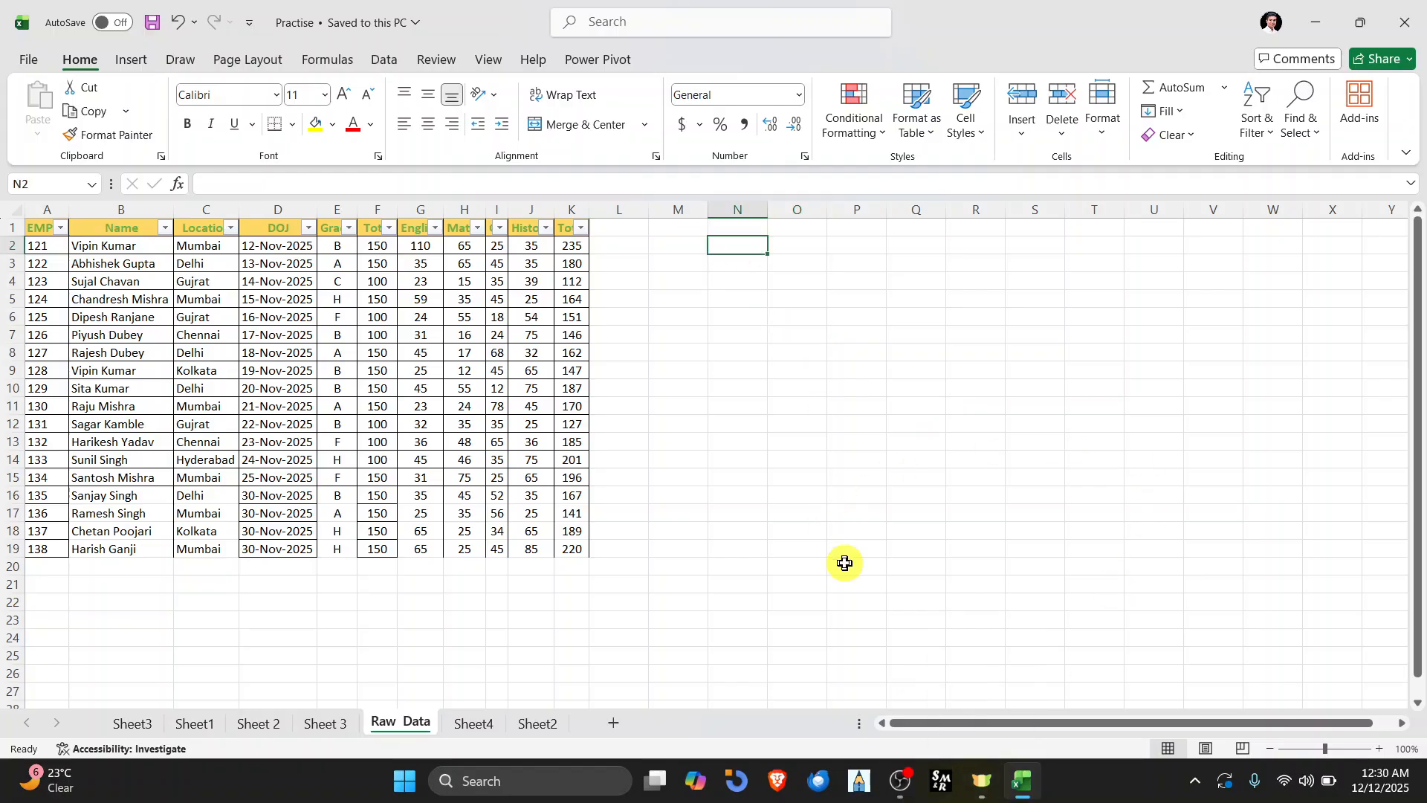
pyautogui.write('=match')
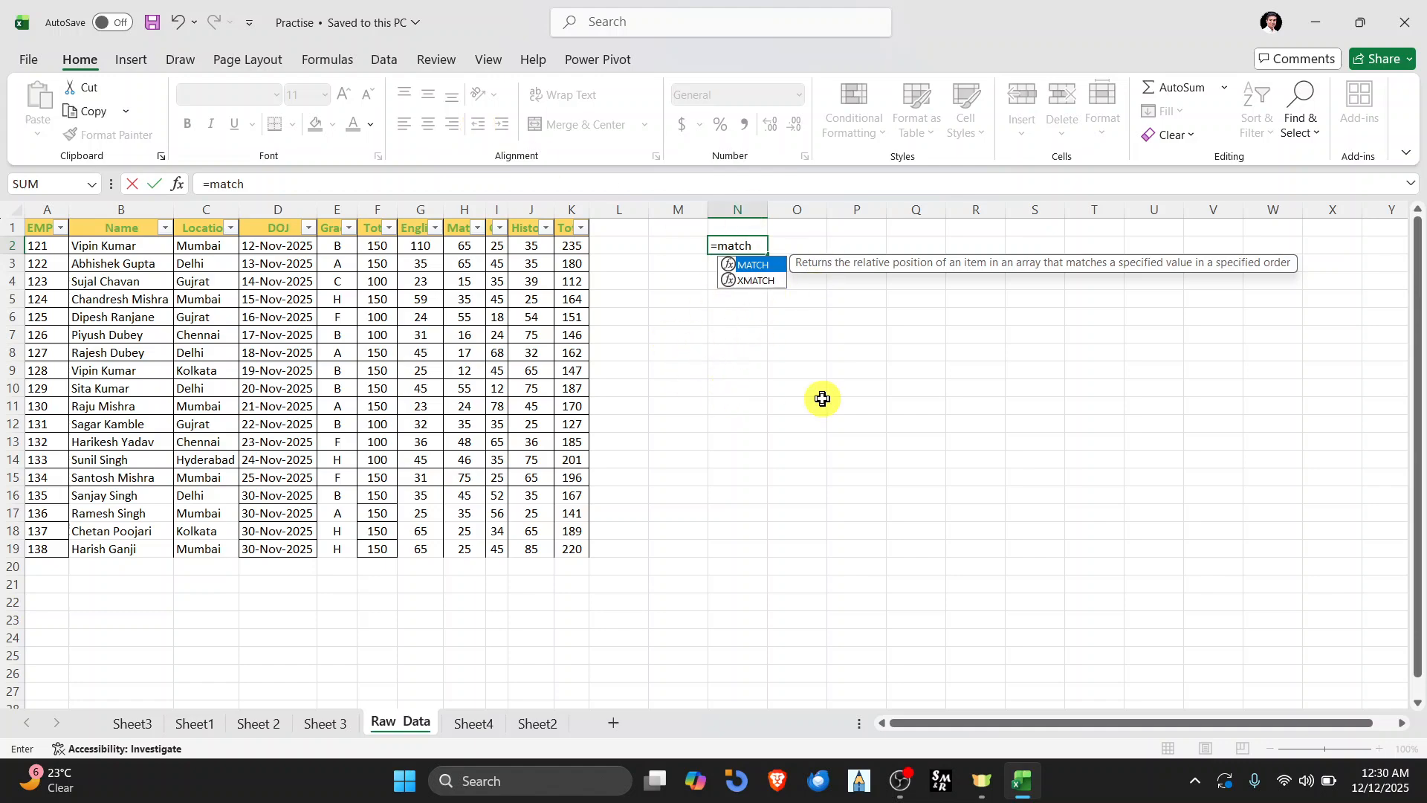
pyautogui.press('BackSpace')
pyautogui.press('BackSpace')
pyautogui.press('BackSpace')
pyautogui.press('BackSpace')
pyautogui.press('BackSpace')
pyautogui.press('BackSpace')
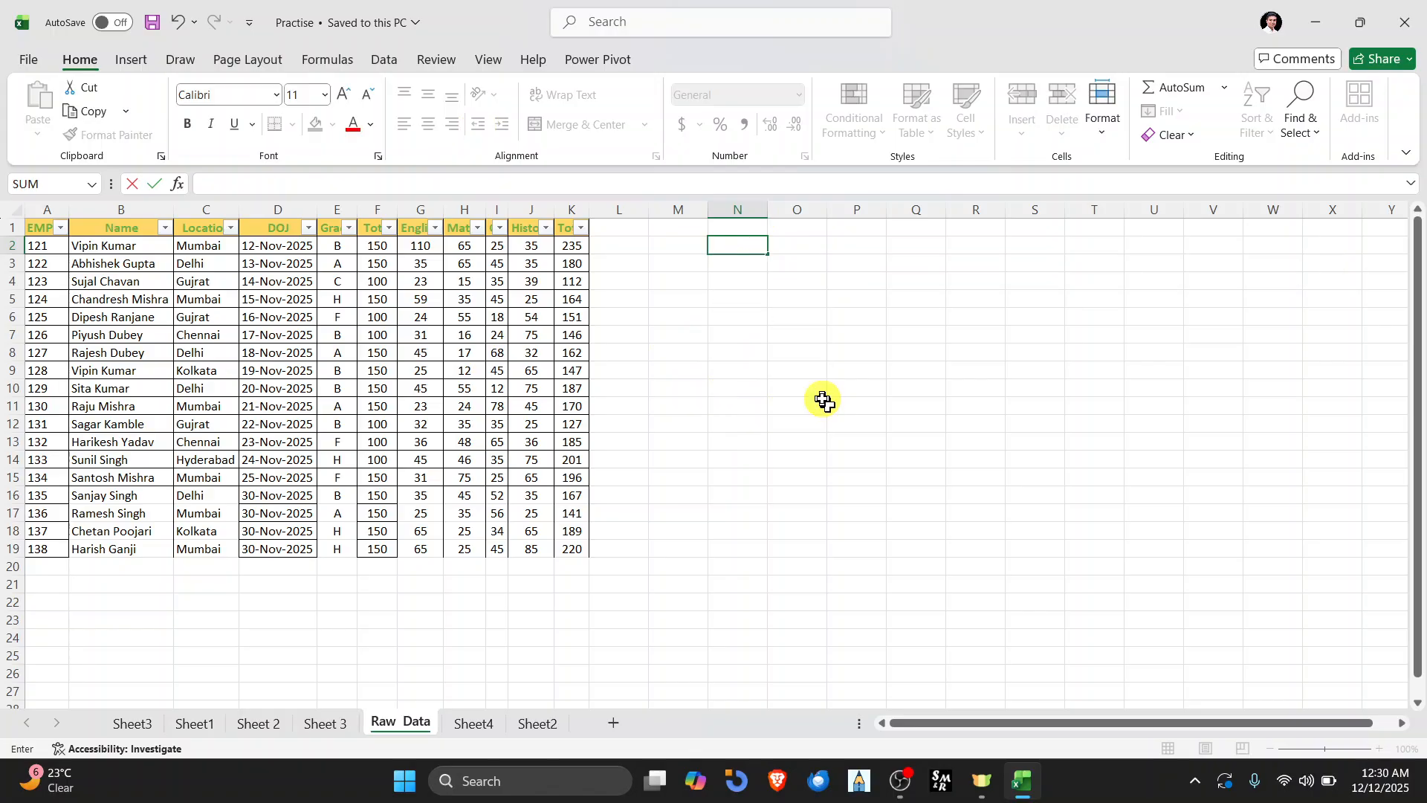
pyautogui.press('Escape')
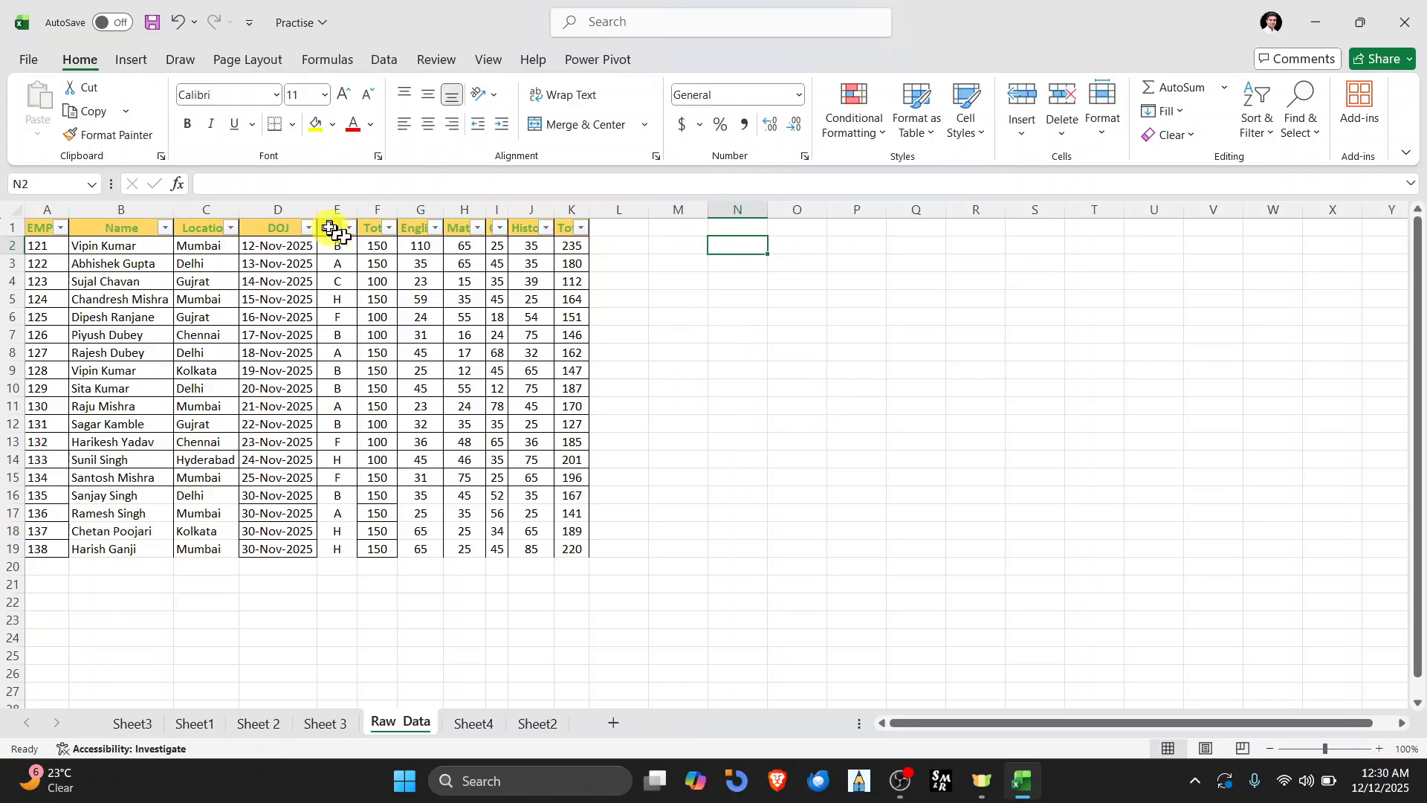
# Step: AutoFit the widths of all columns on the Raw Data sheet so the headers fit
pyautogui.click(15, 214)
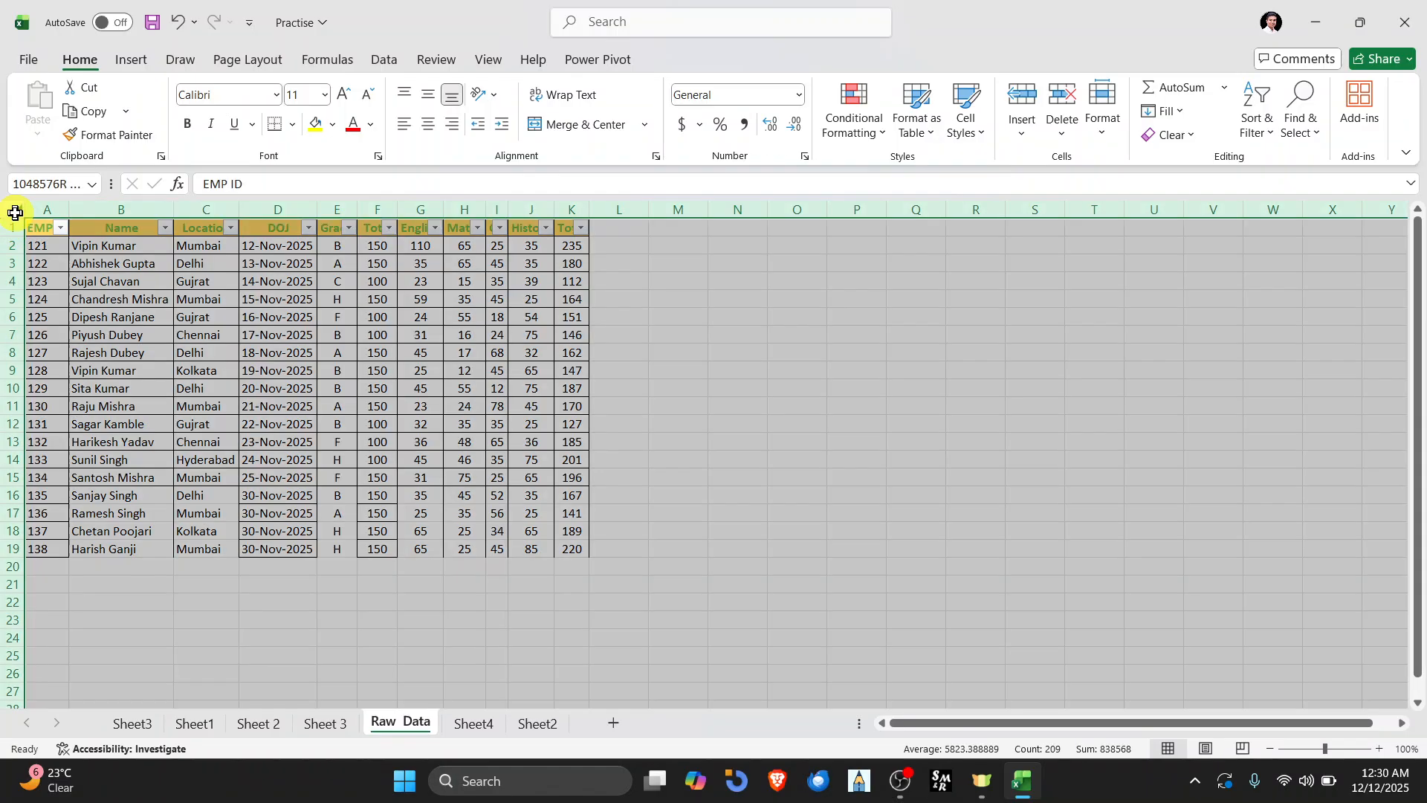
pyautogui.doubleClick(174, 204)
pyautogui.moveTo(174, 204); pyautogui.dragTo(654, 351)
pyautogui.click(655, 353)
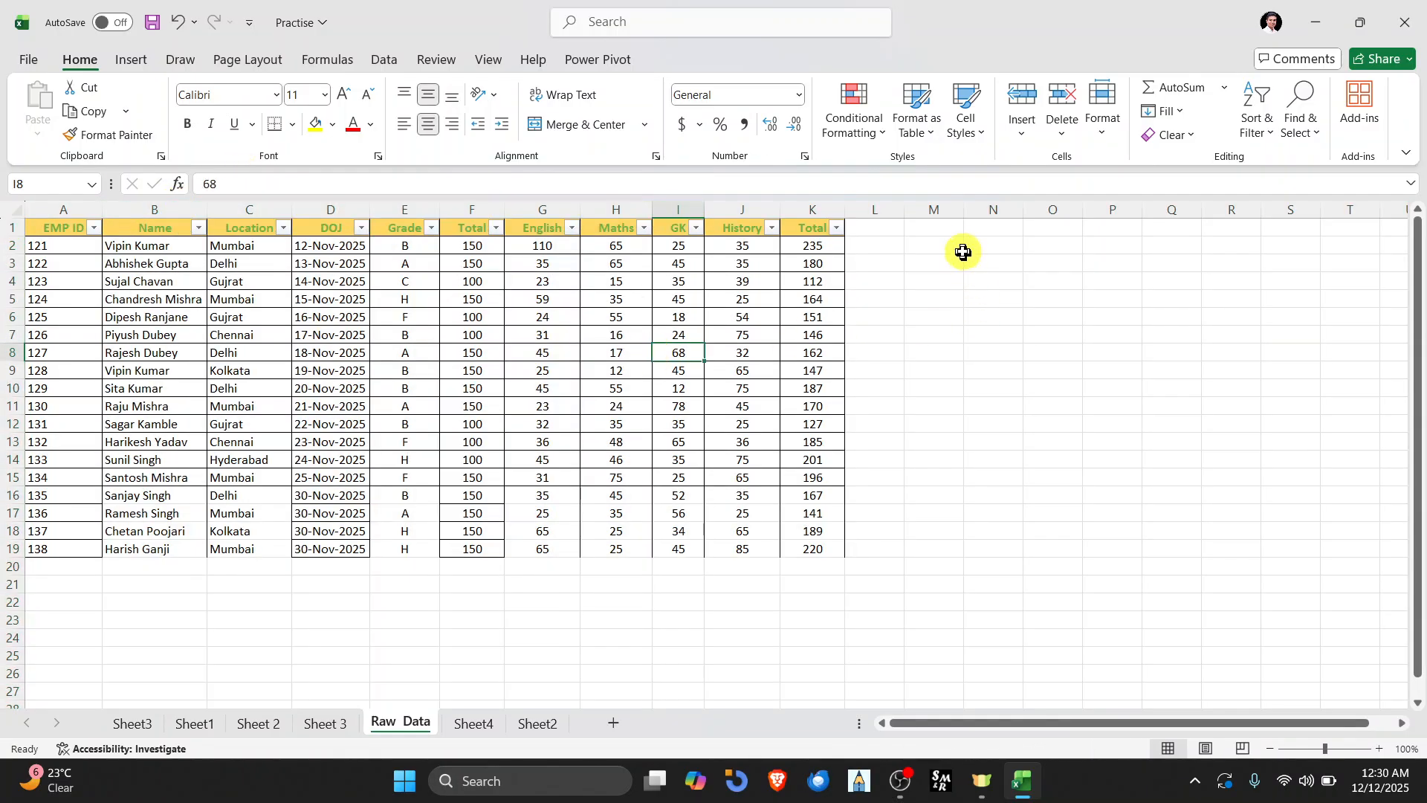
# Step: Enter the lookup label Maths in cell M2
pyautogui.click(934, 247)
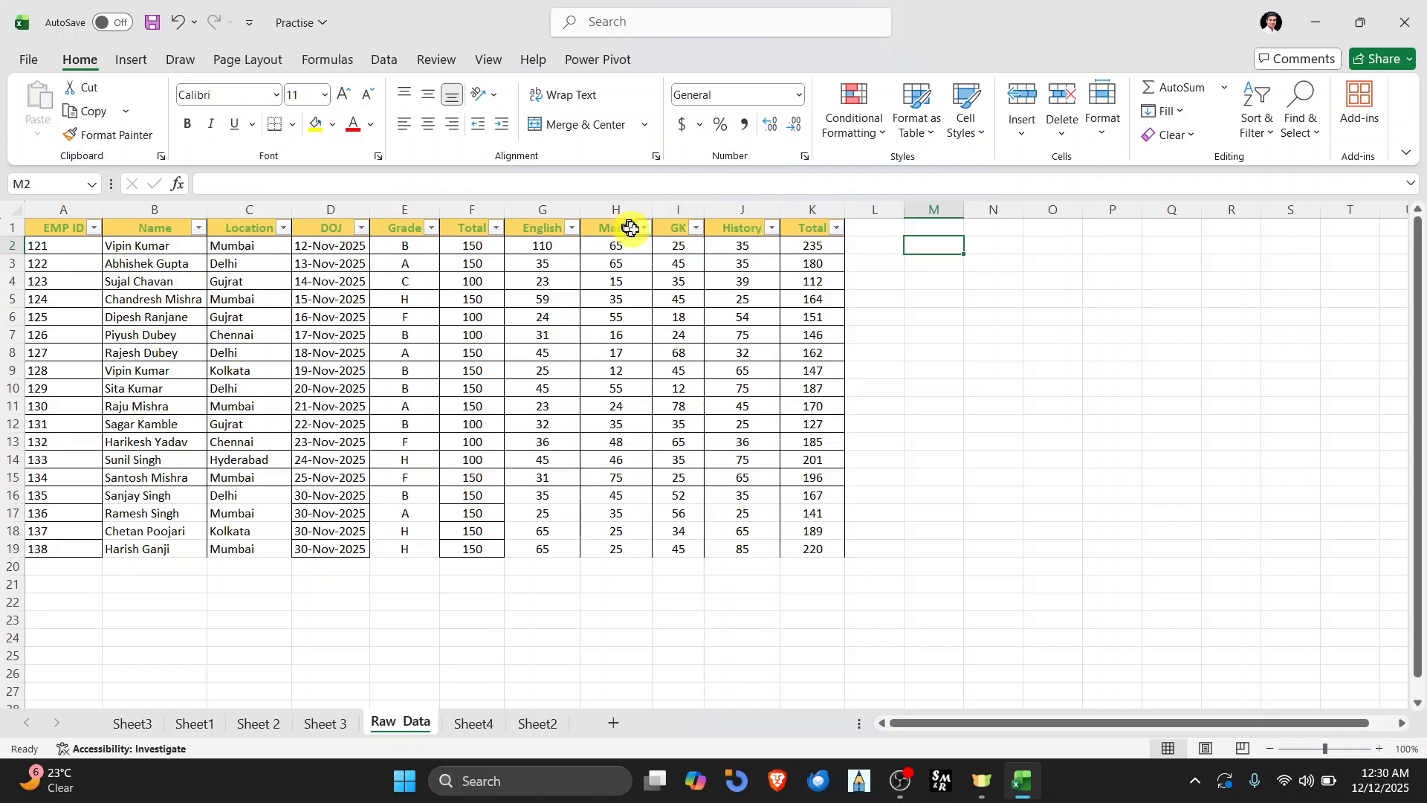
pyautogui.write('M')
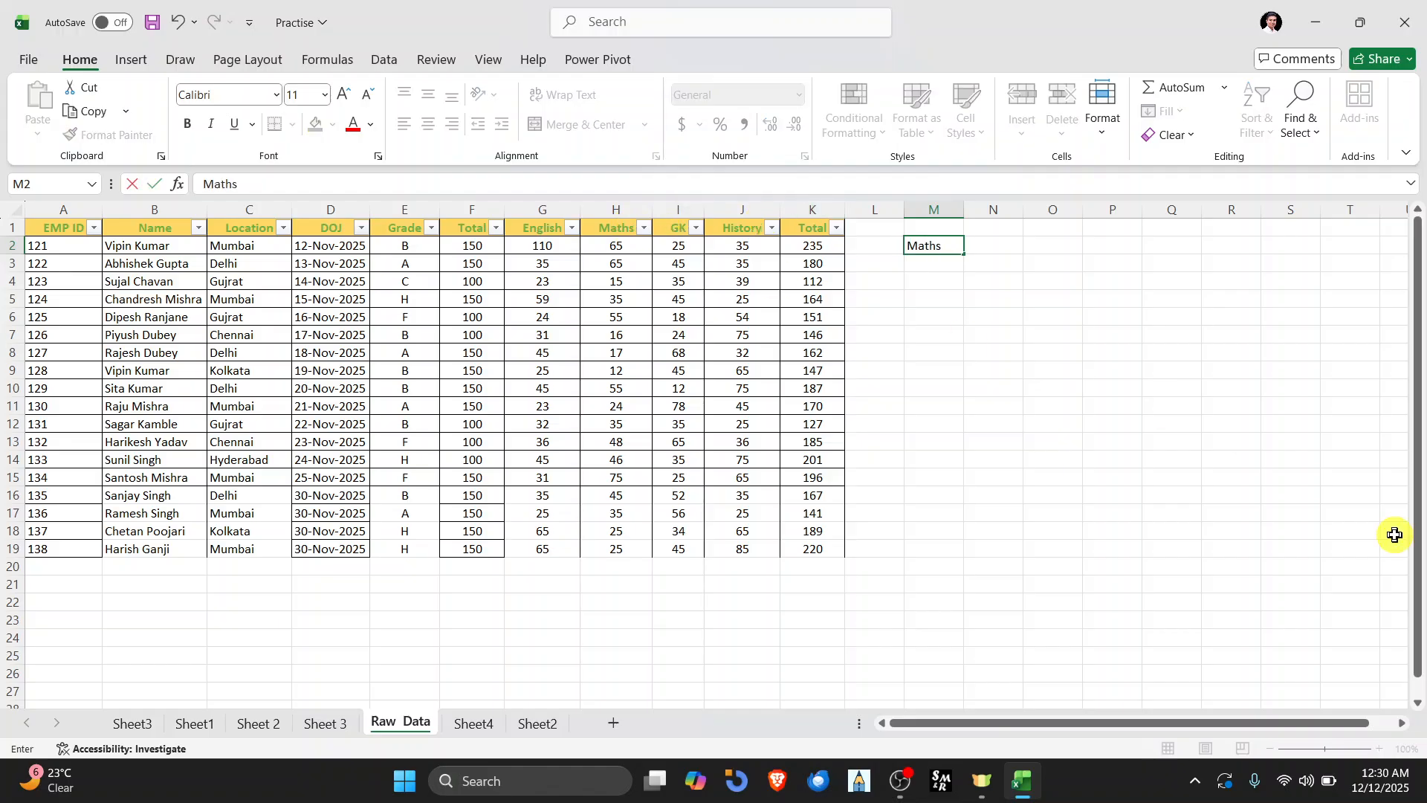
pyautogui.write('aths')
pyautogui.press('Tab')
# Step: Enter =MATCH(M2,A1:K1,0) in N2 to find the exact position of the M2 label in the header row
pyautogui.write('=match')
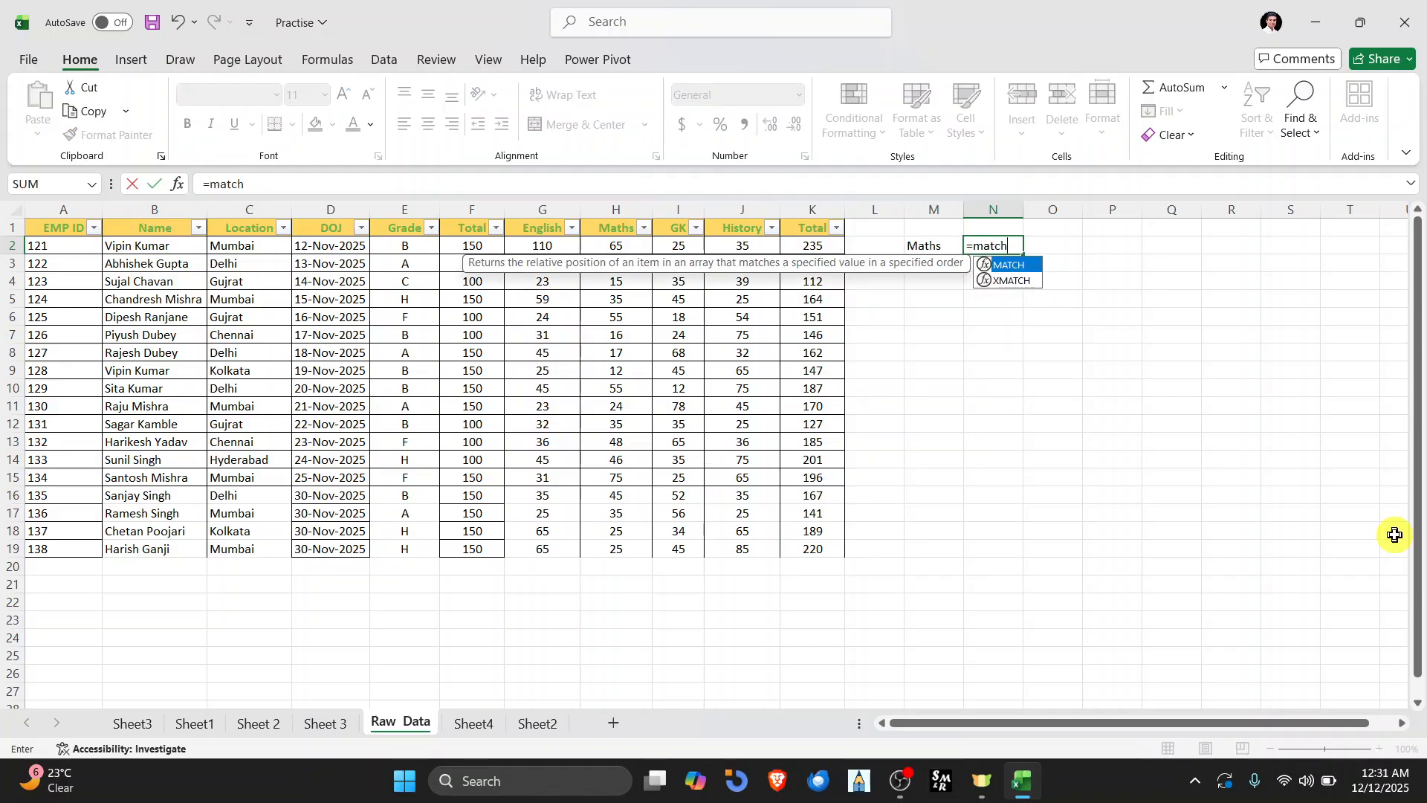
pyautogui.press('Tab')
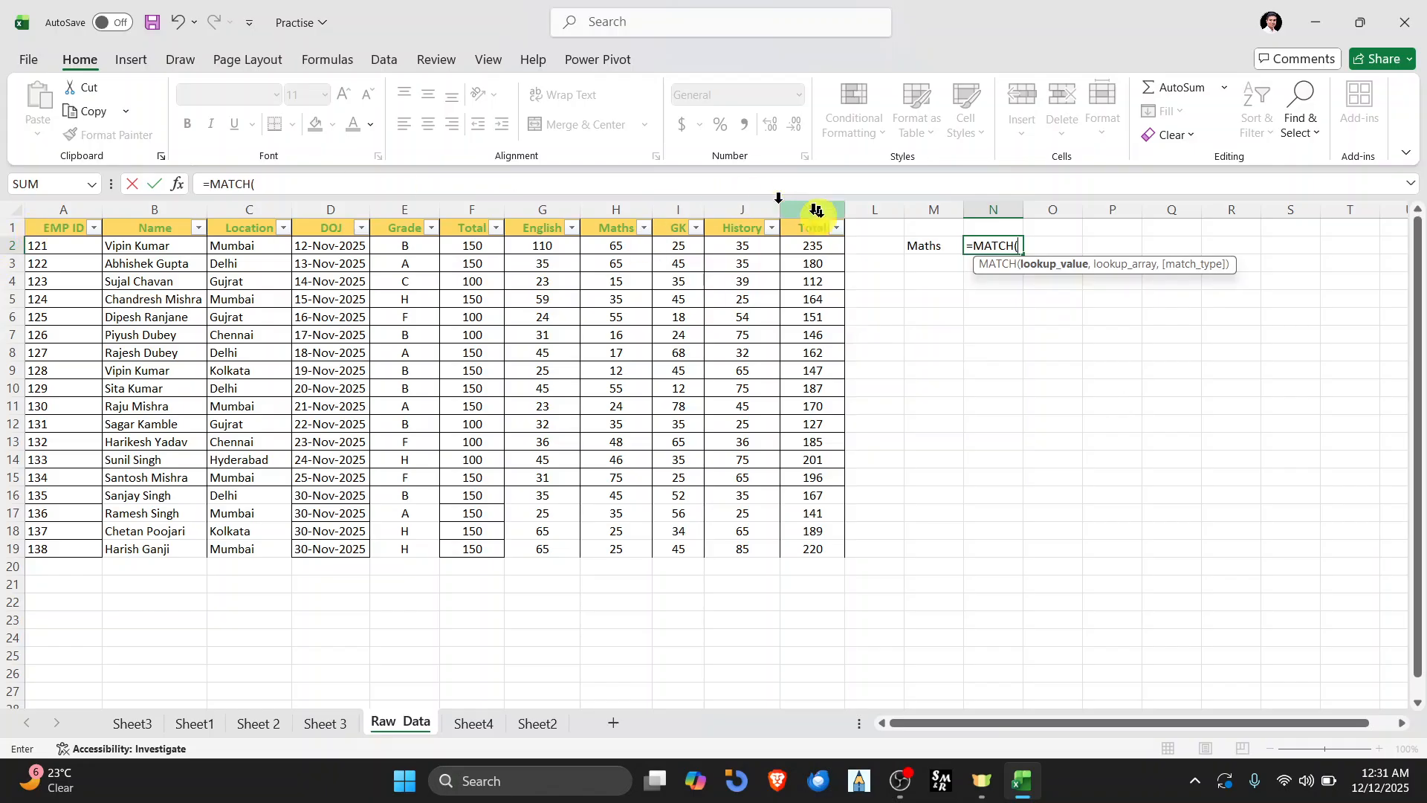
pyautogui.click(940, 241)
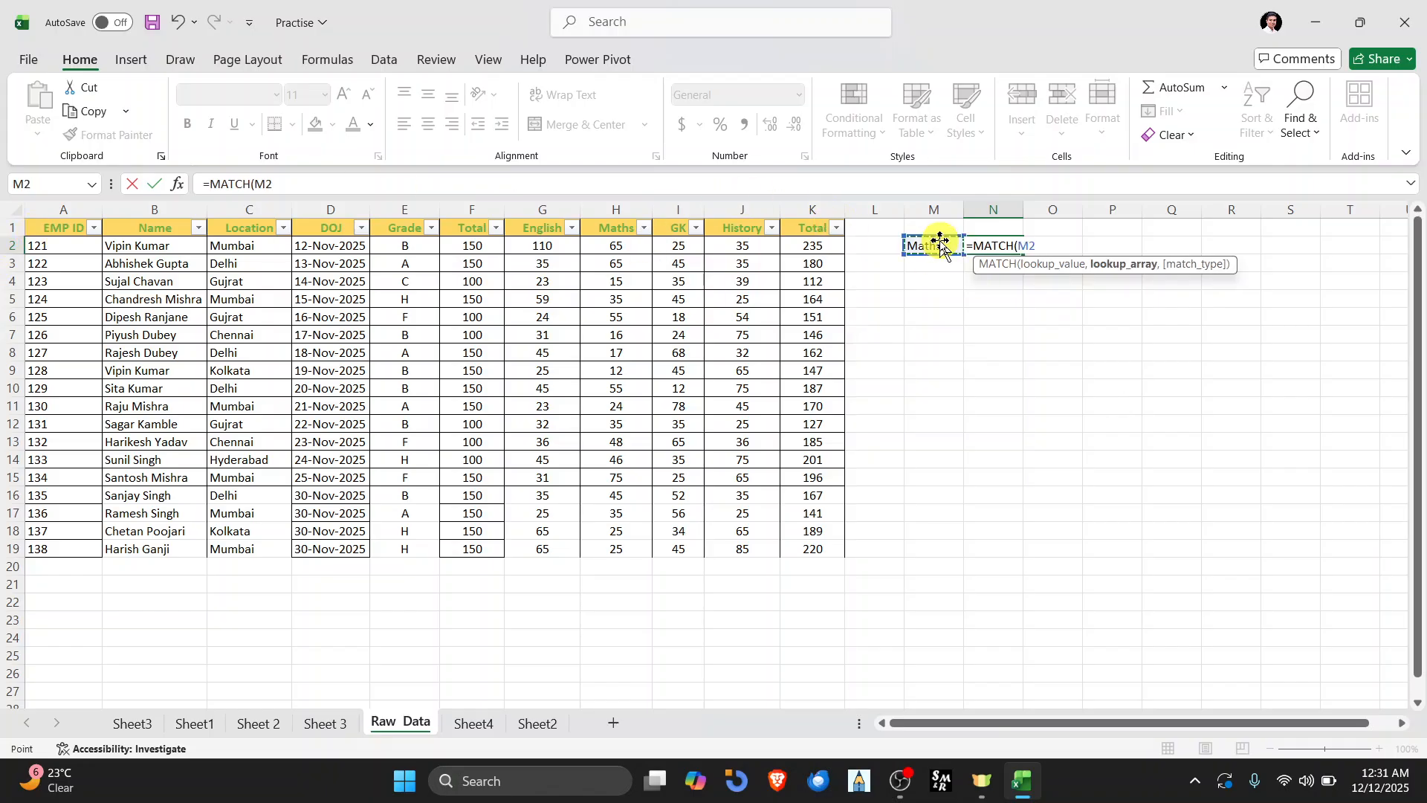
pyautogui.write(',')
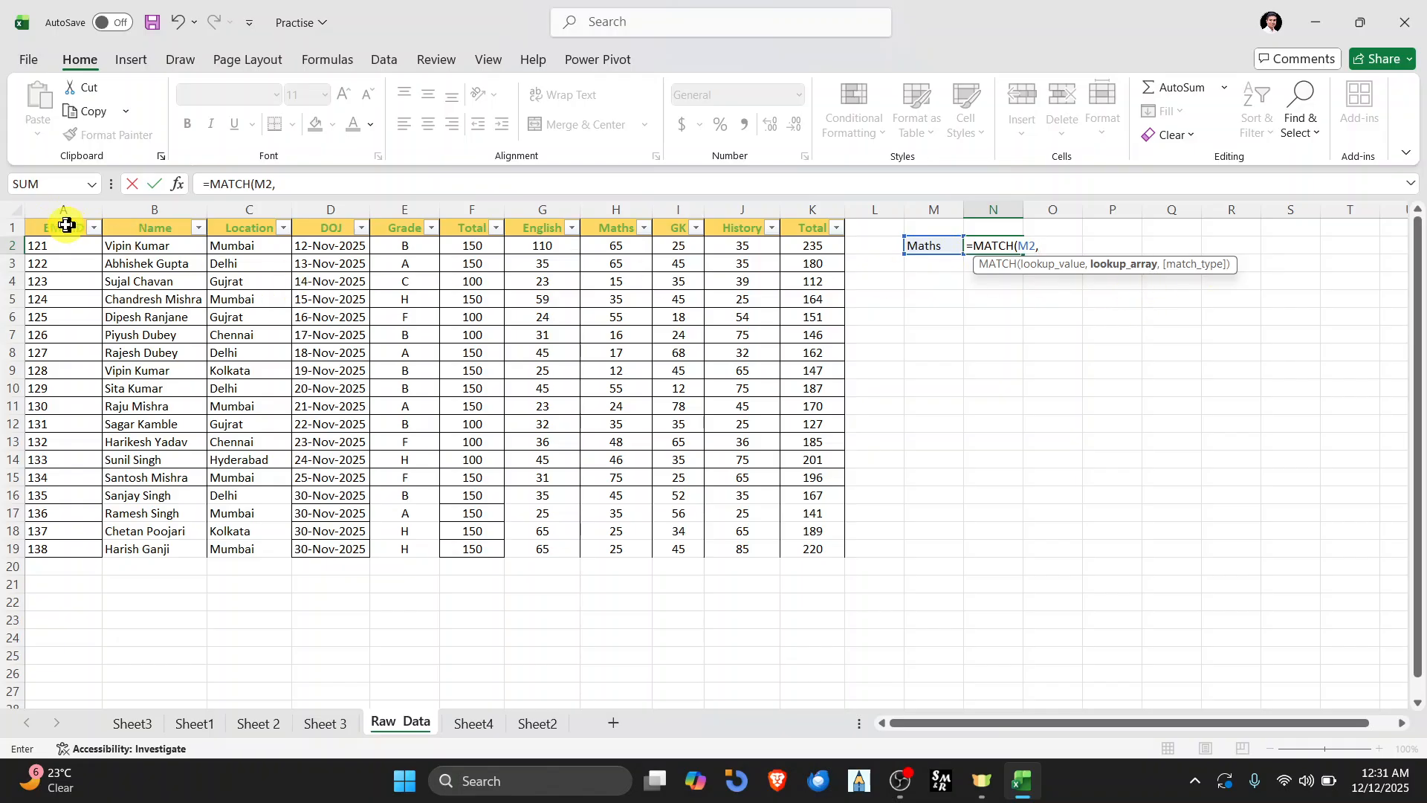
pyautogui.moveTo(66, 225); pyautogui.dragTo(811, 232)
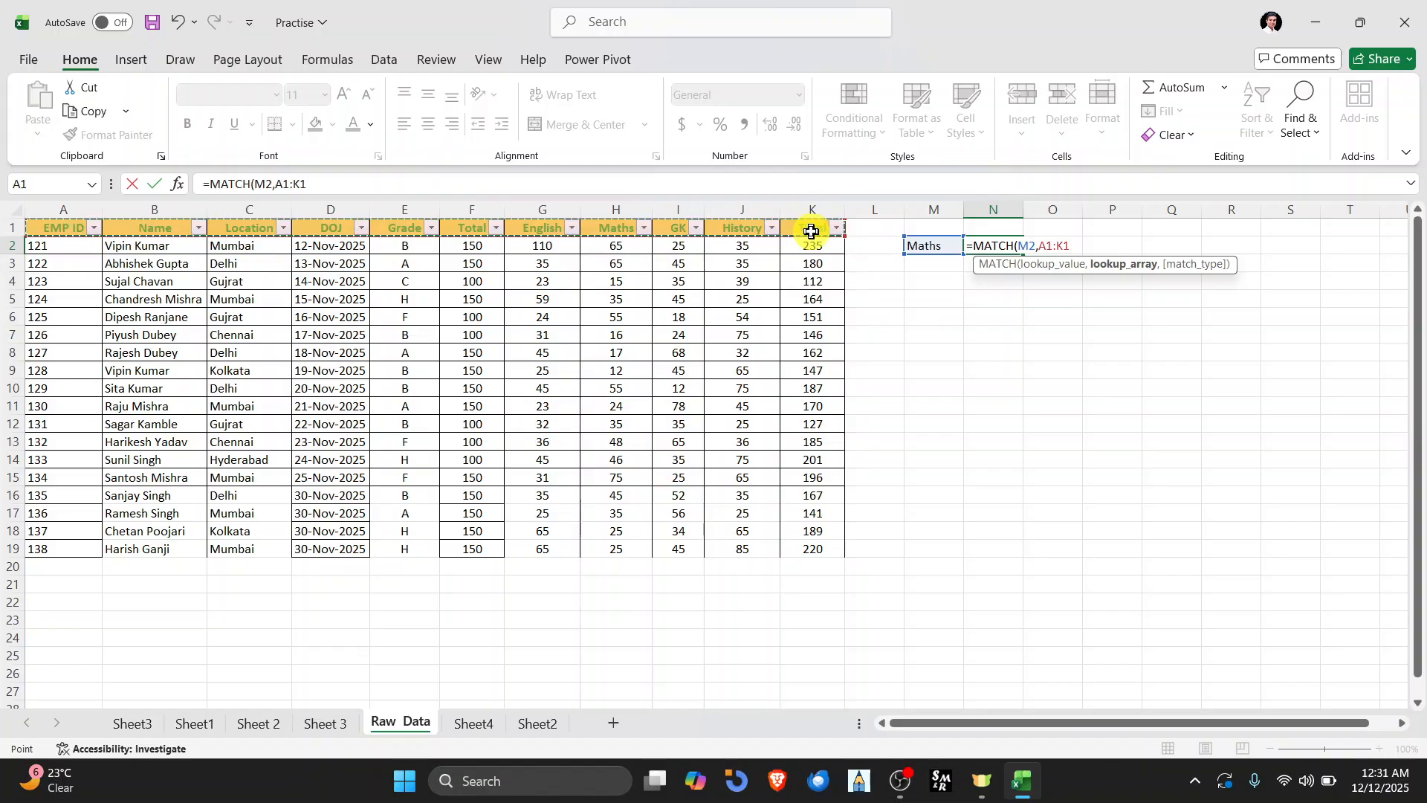
pyautogui.write(',')
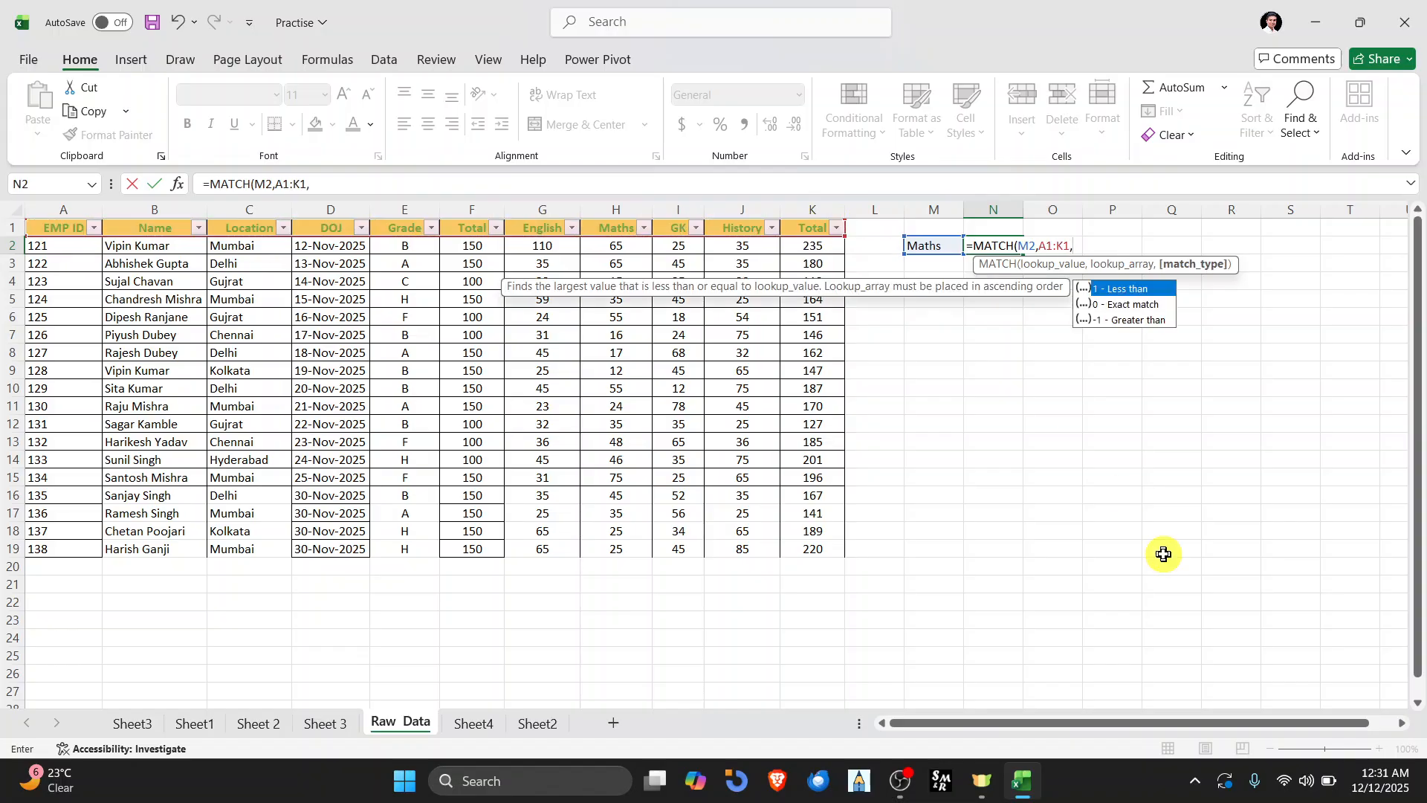
pyautogui.click(1151, 306)
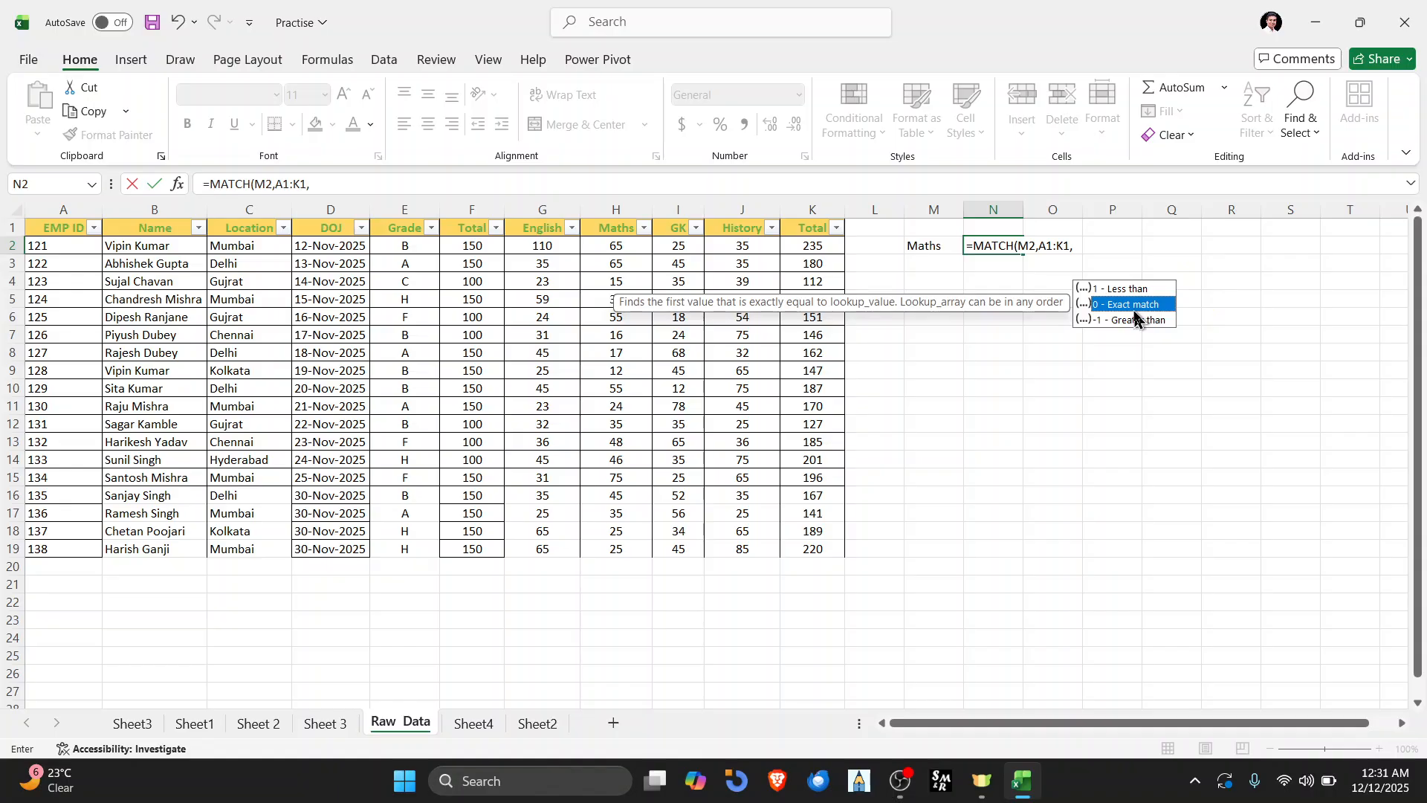
pyautogui.write('0')
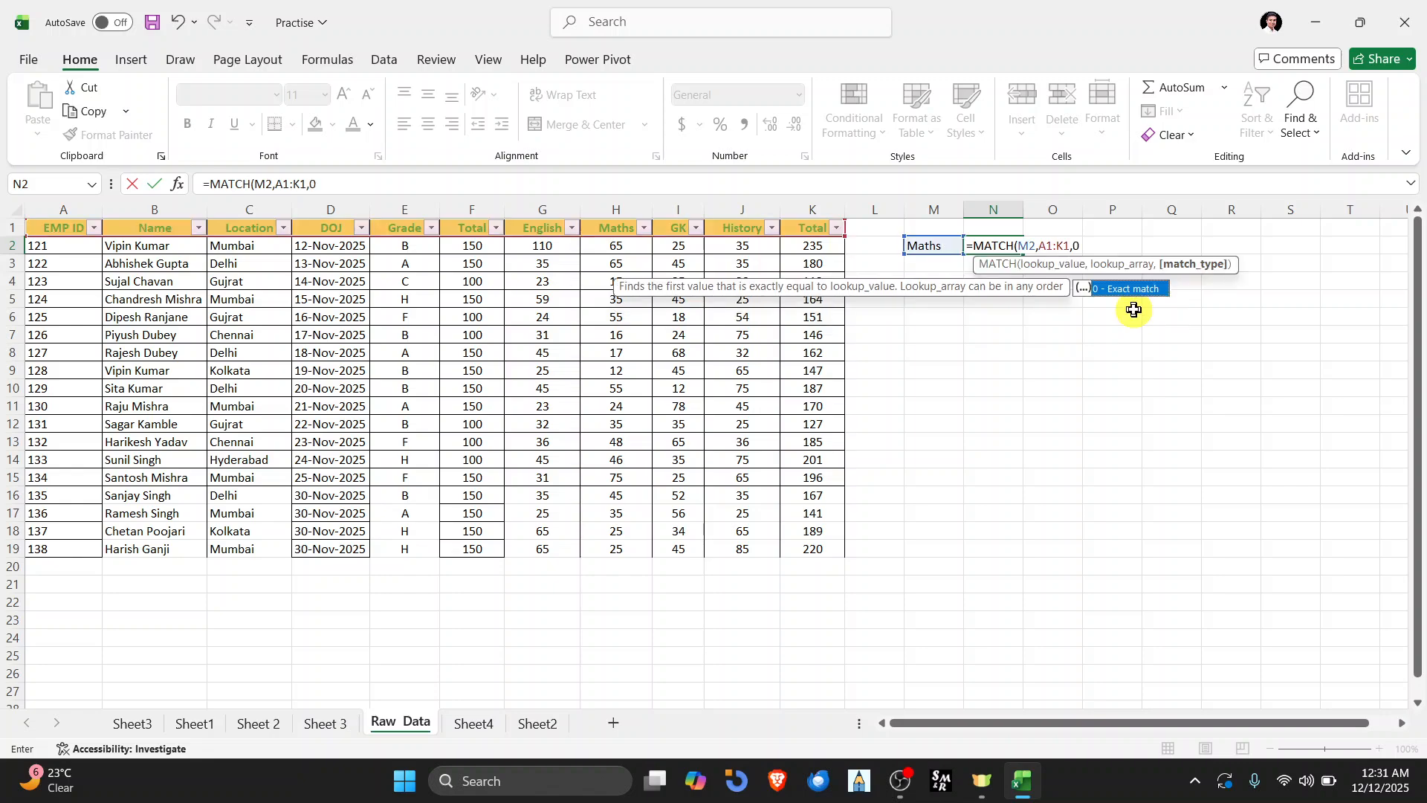
pyautogui.press('Return')
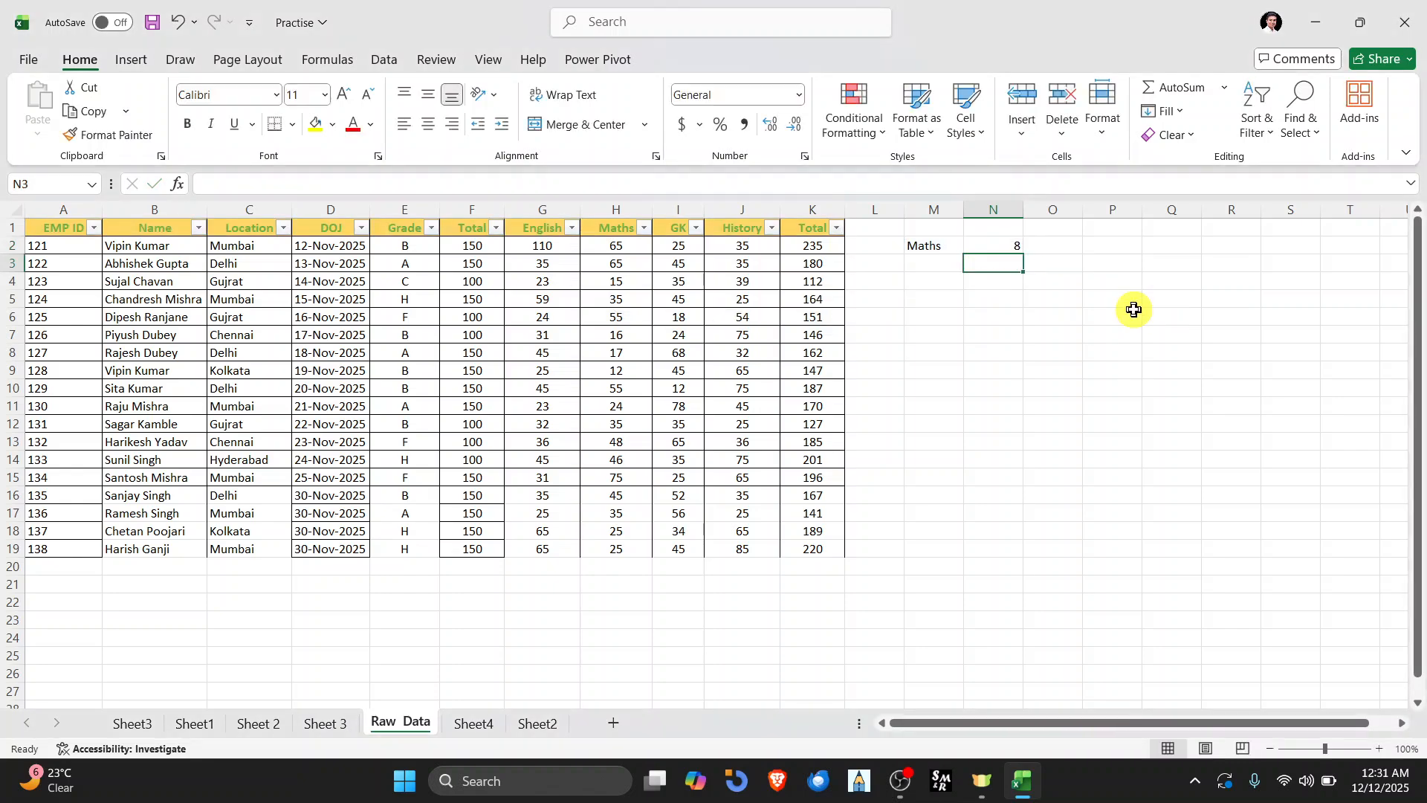
# Step: Select columns A through H to check the MATCH result against the Maths column's position
pyautogui.press('Up')
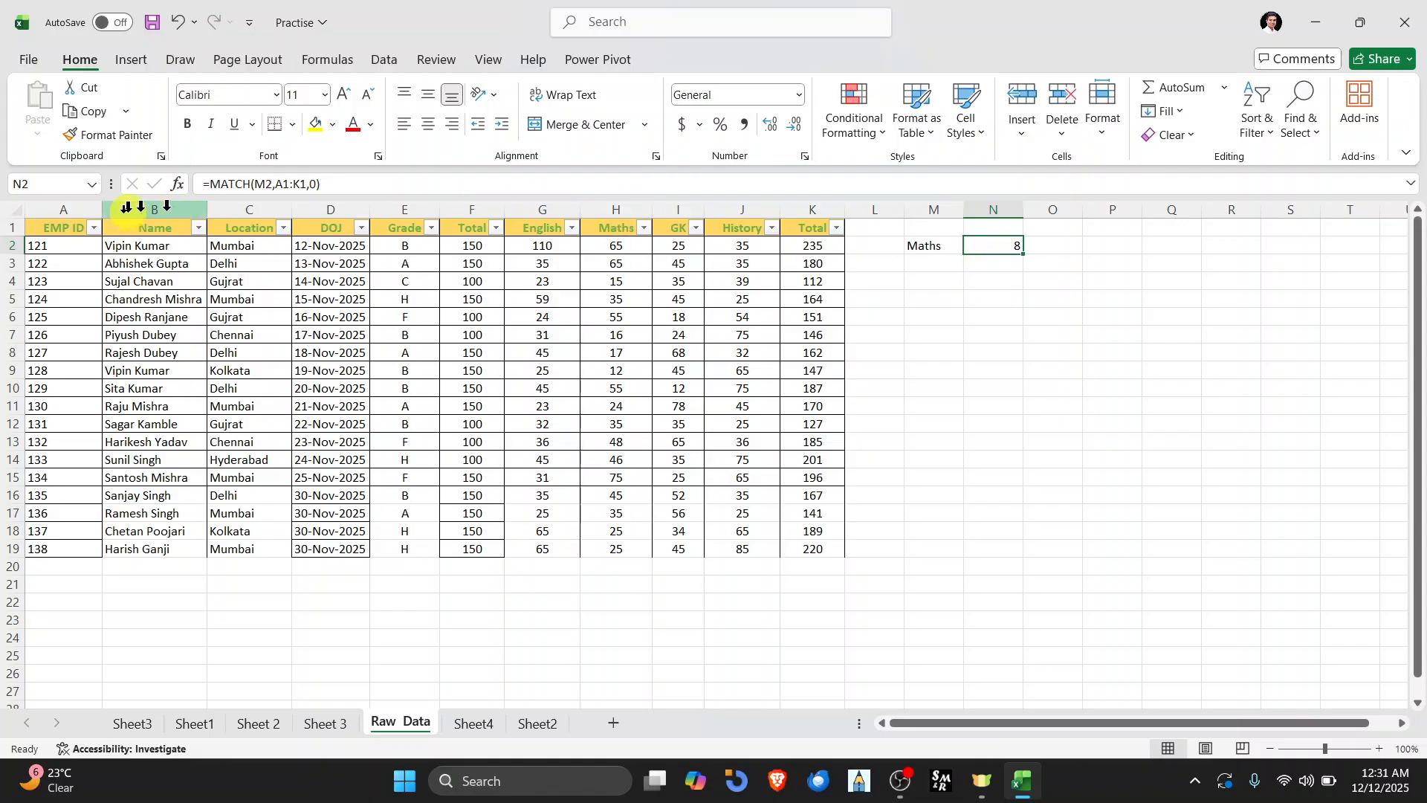
pyautogui.moveTo(46, 208); pyautogui.dragTo(593, 204)
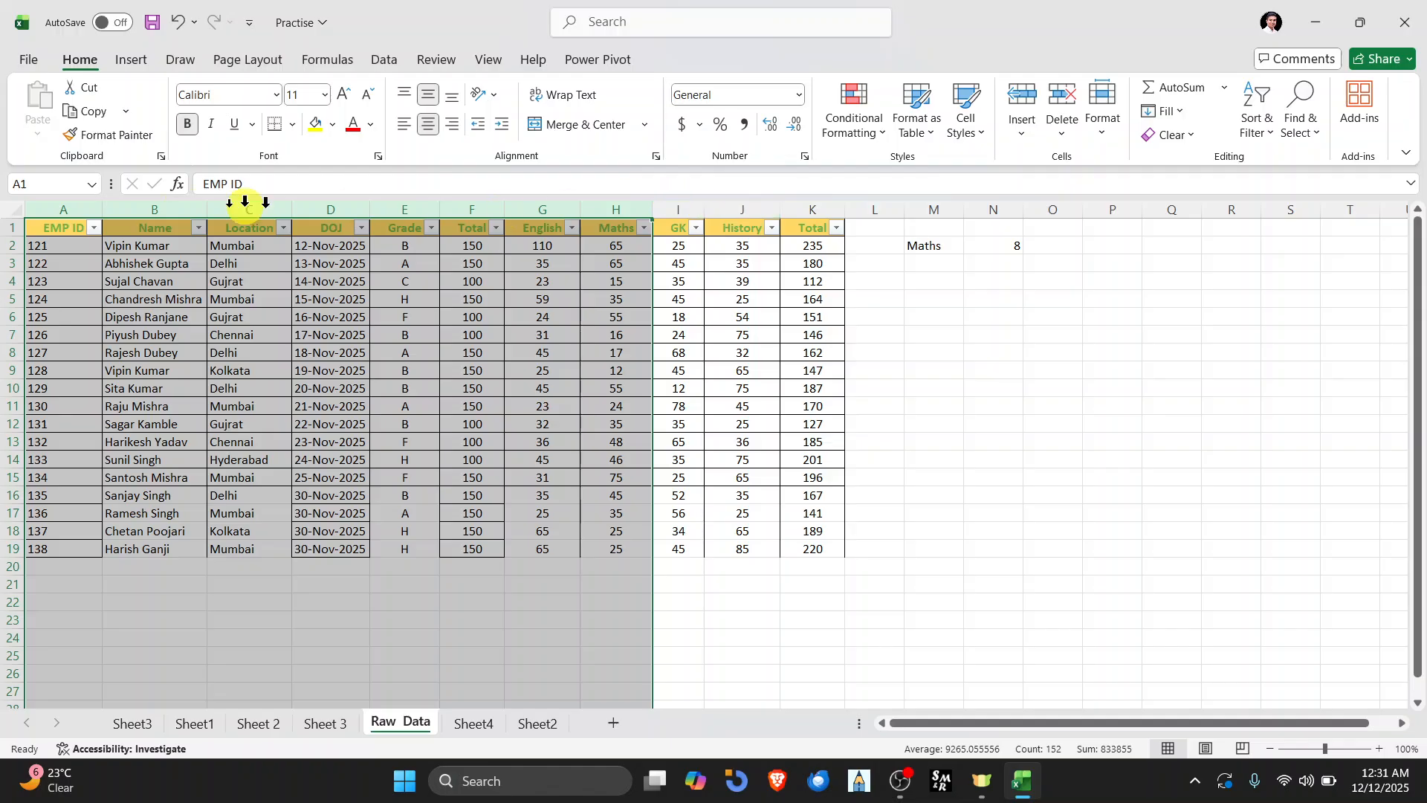
pyautogui.moveTo(67, 205); pyautogui.dragTo(608, 219)
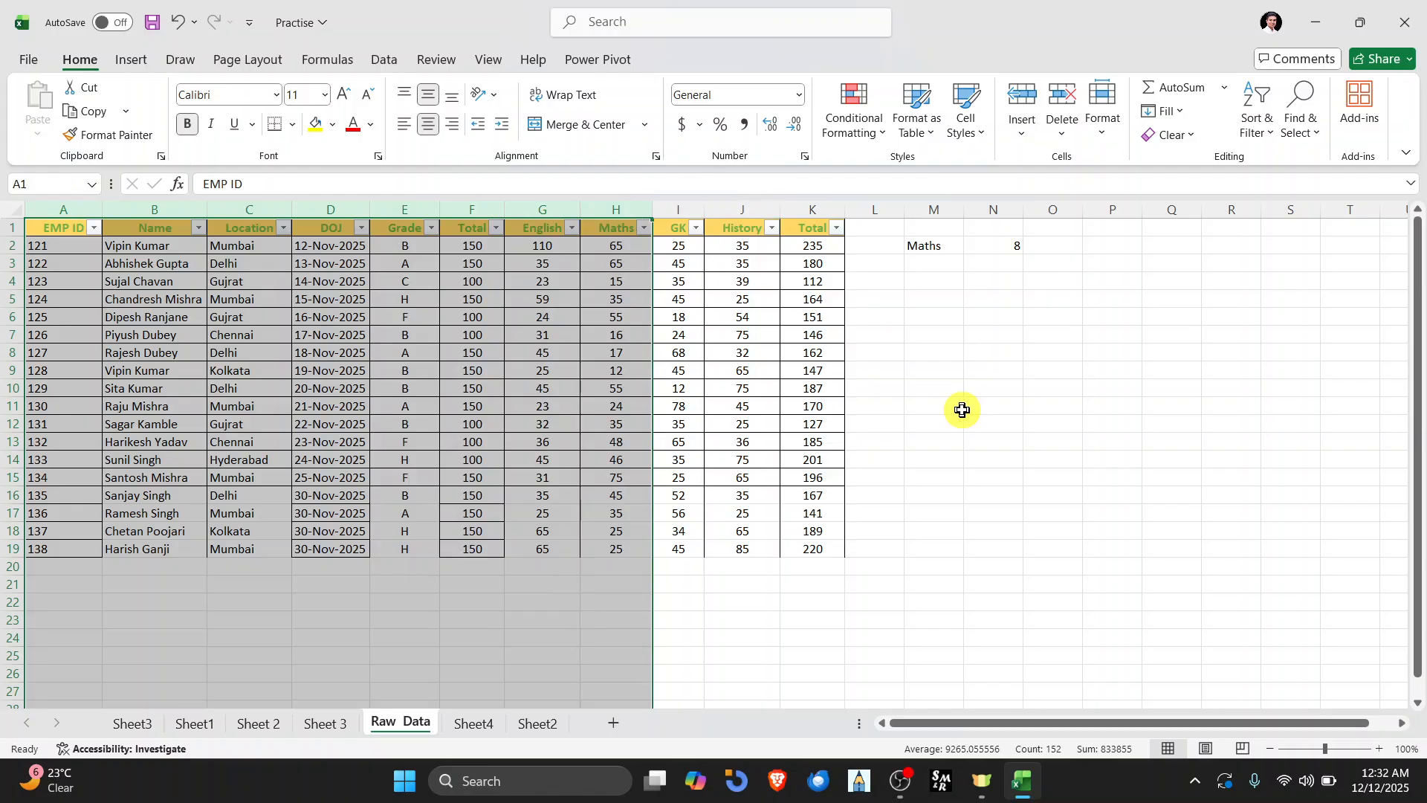
# Step: Clear the MATCH formula in N2 and the Maths label in M2
pyautogui.click(1004, 246)
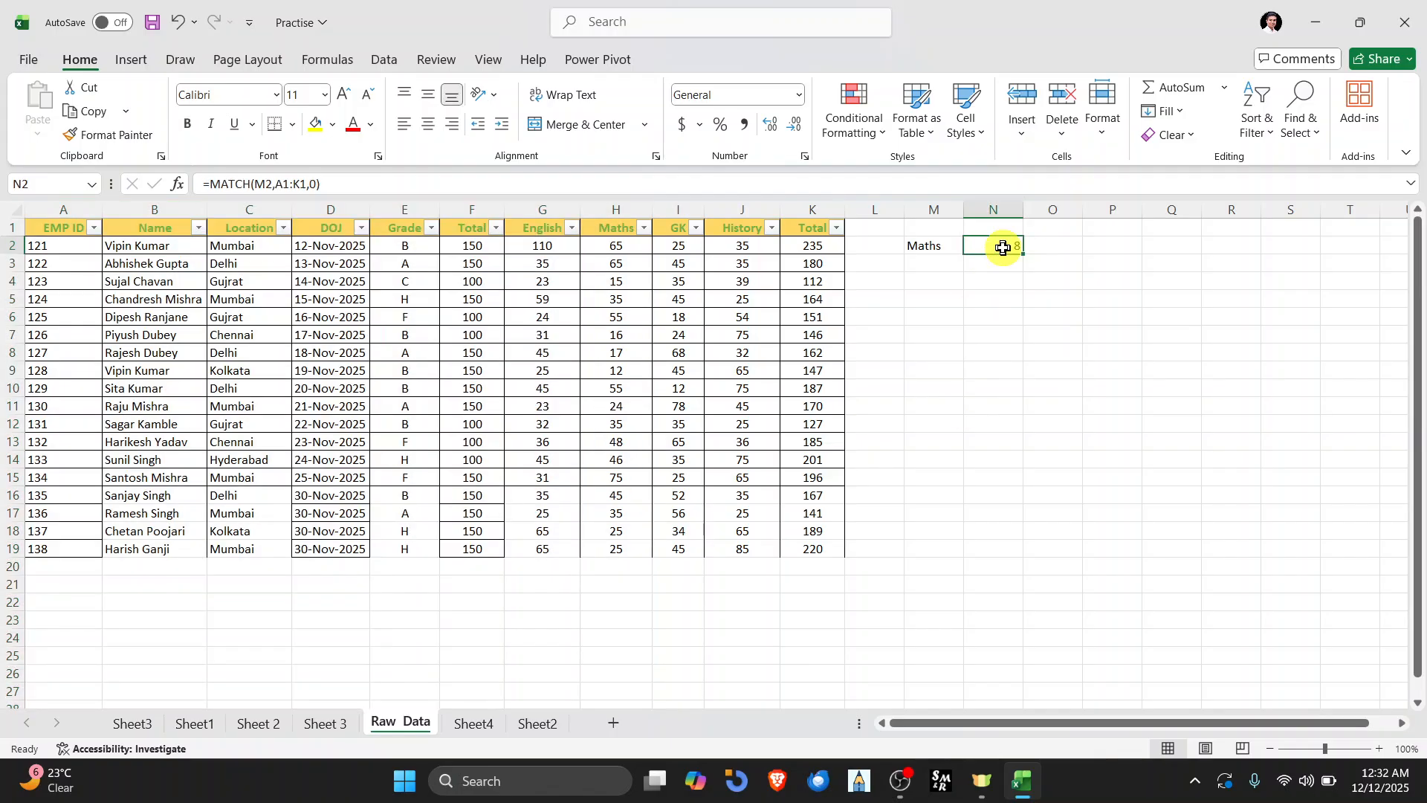
pyautogui.press('BackSpace')
pyautogui.press('Left')
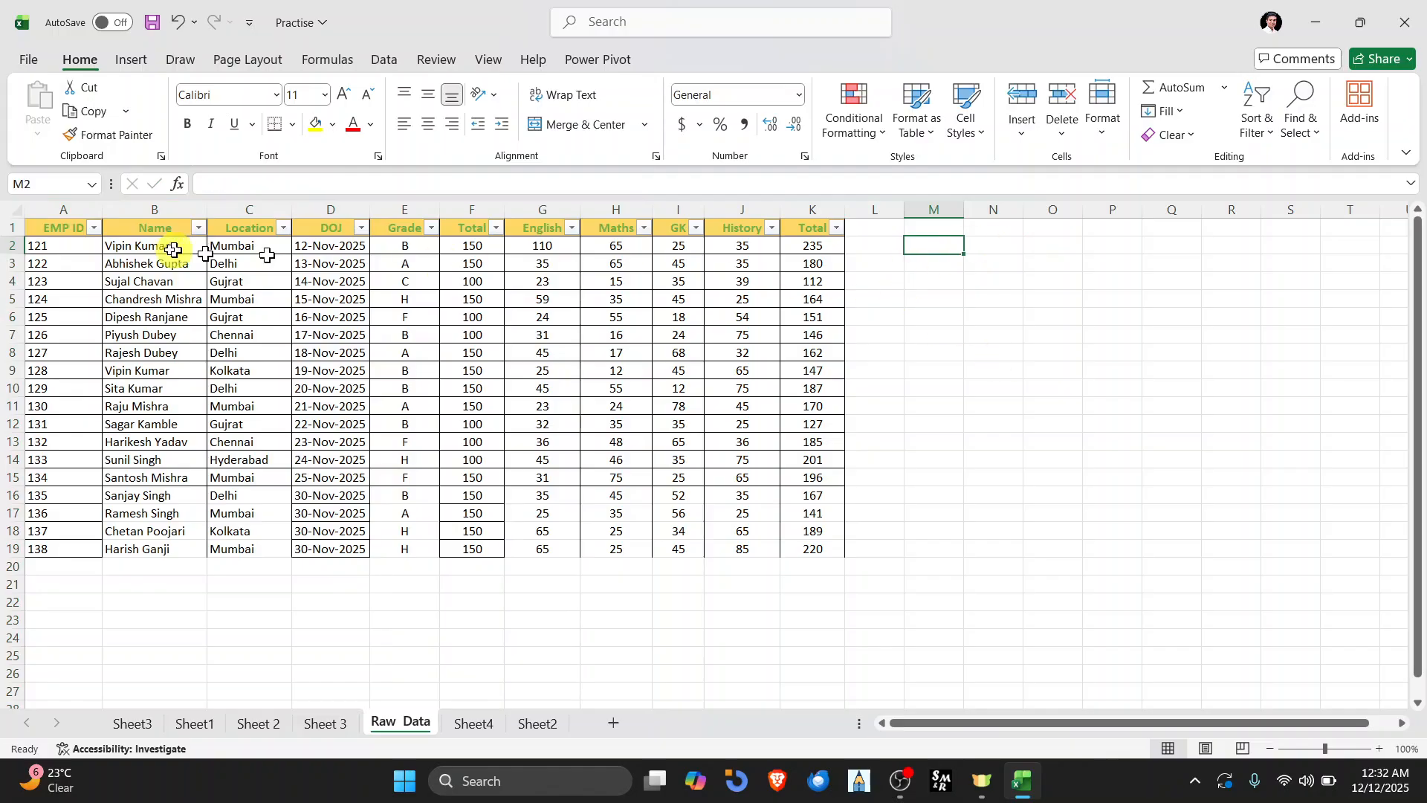
# Step: Copy the header row A1:K1 and paste it transposed as a vertical list starting at M2
pyautogui.moveTo(64, 238); pyautogui.dragTo(813, 230)
pyautogui.hotkey('ctrl', 'c')
pyautogui.click(944, 247)
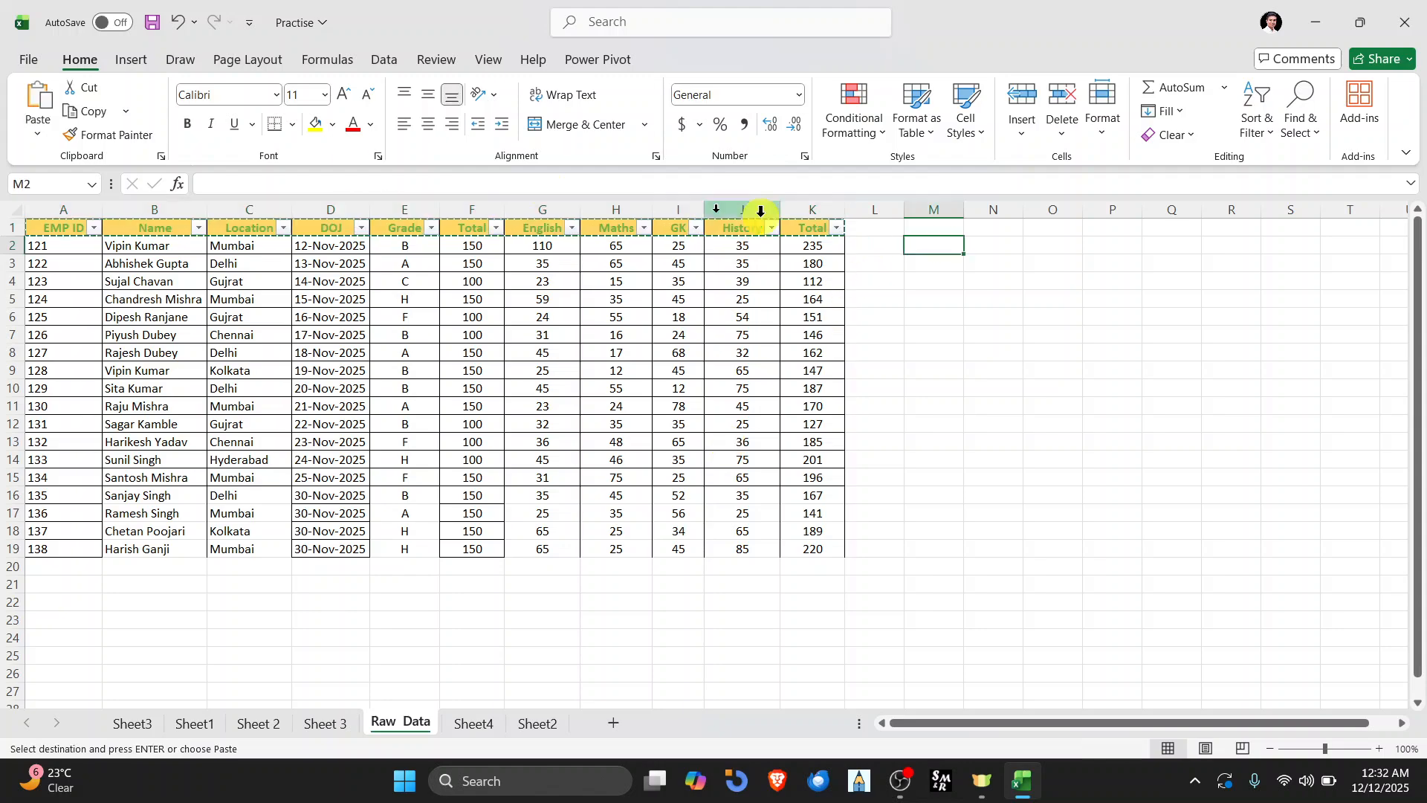
pyautogui.click(49, 128)
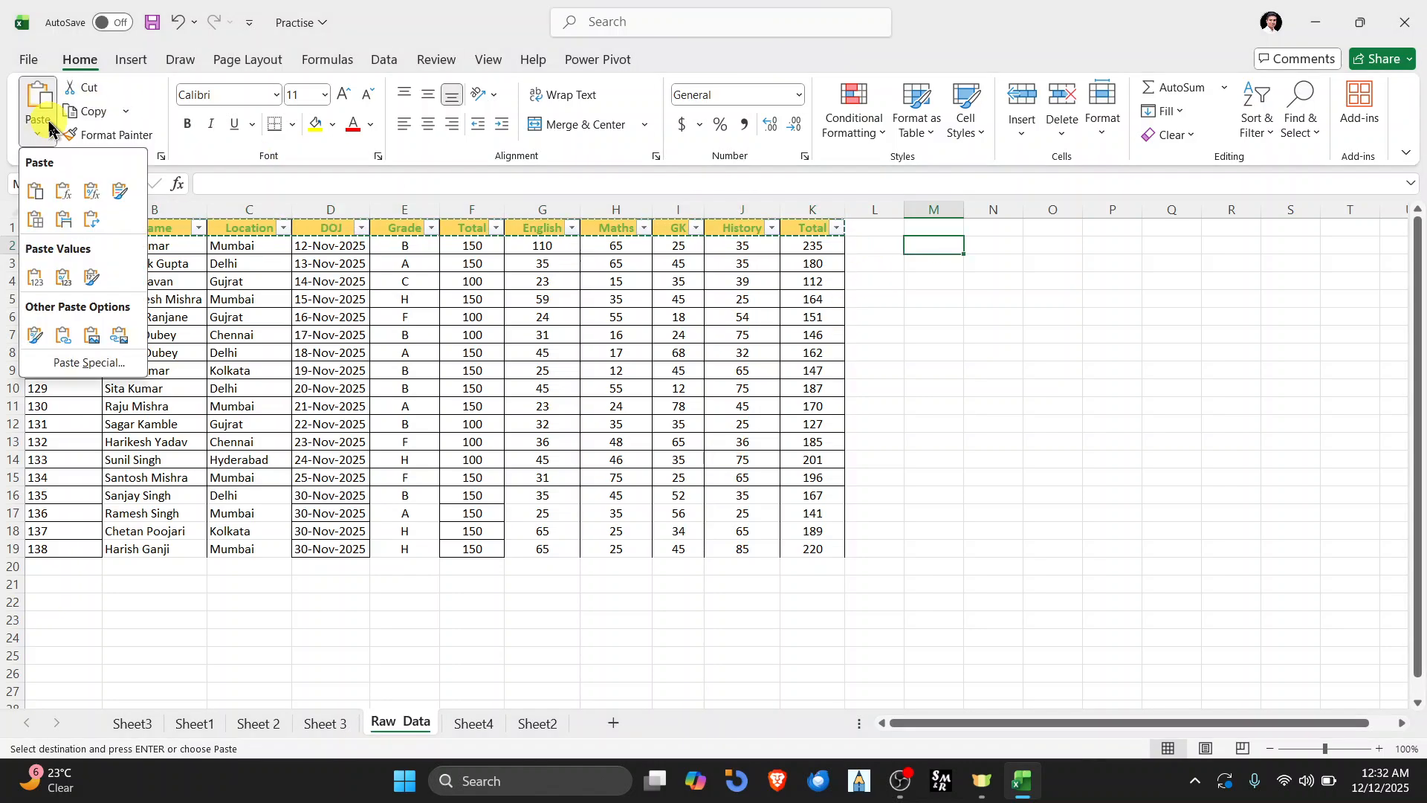
pyautogui.click(90, 219)
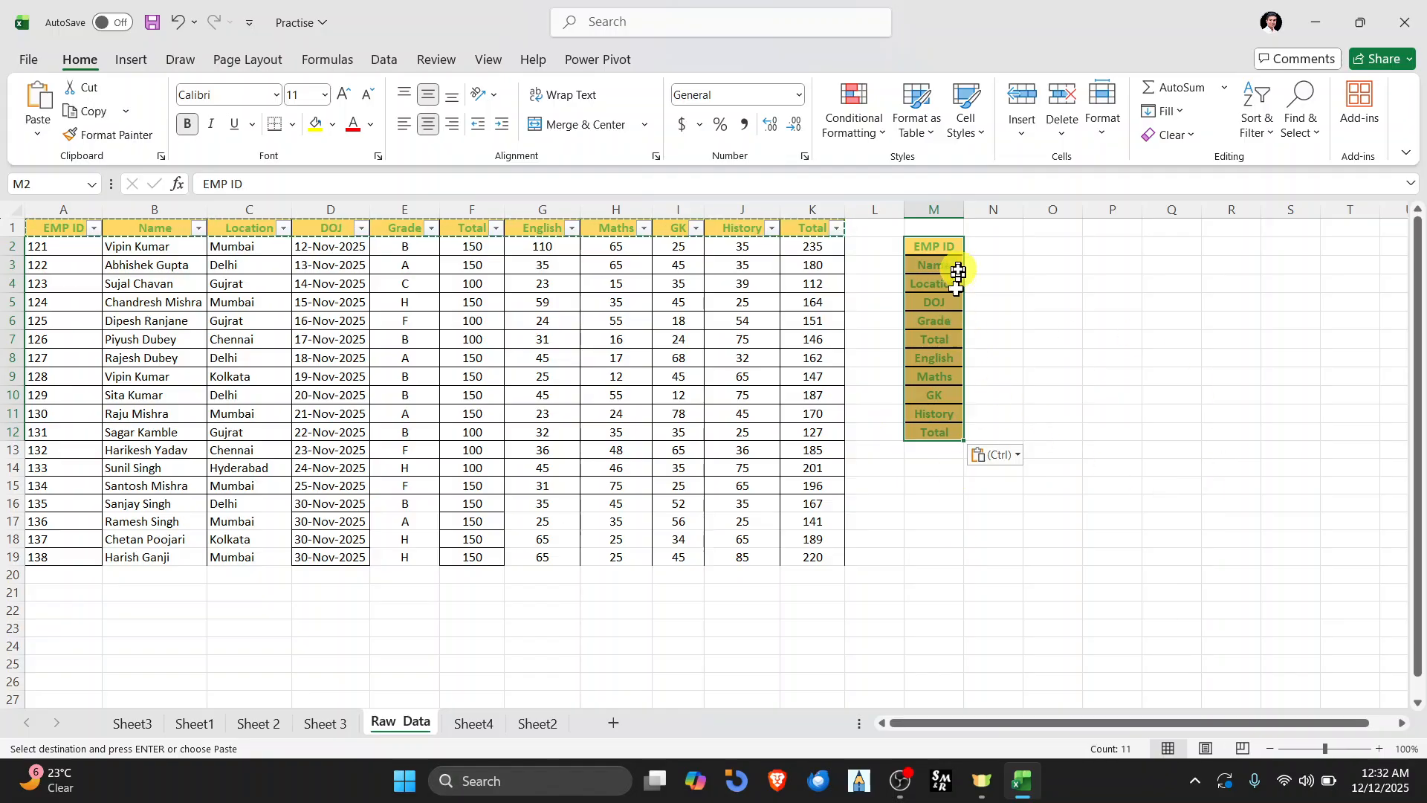
# Step: Copy the vertical header list M2:M12 and paste it transposed as a row starting at M15
pyautogui.moveTo(931, 247); pyautogui.dragTo(939, 439)
pyautogui.hotkey('ctrl', 'c')
pyautogui.click(934, 485)
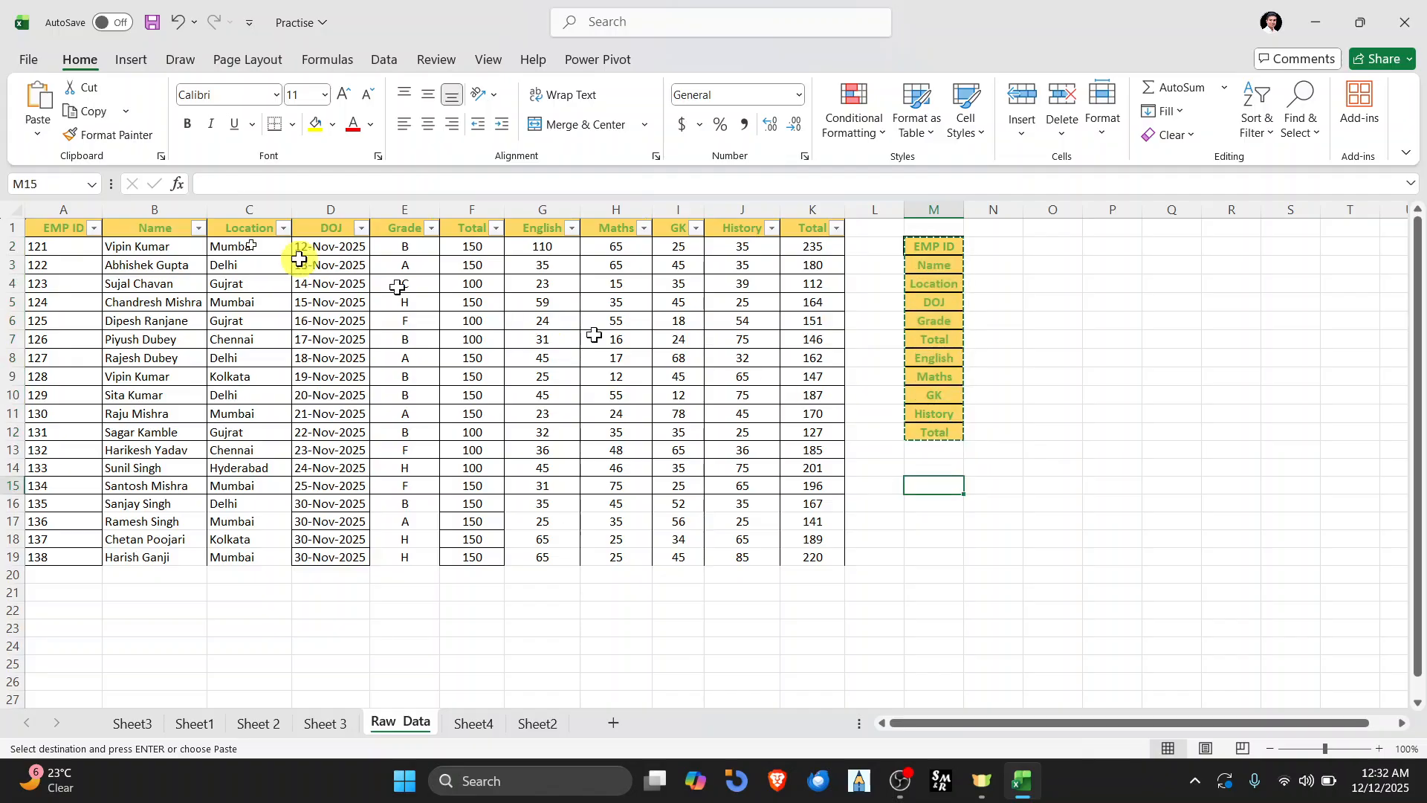
pyautogui.click(37, 133)
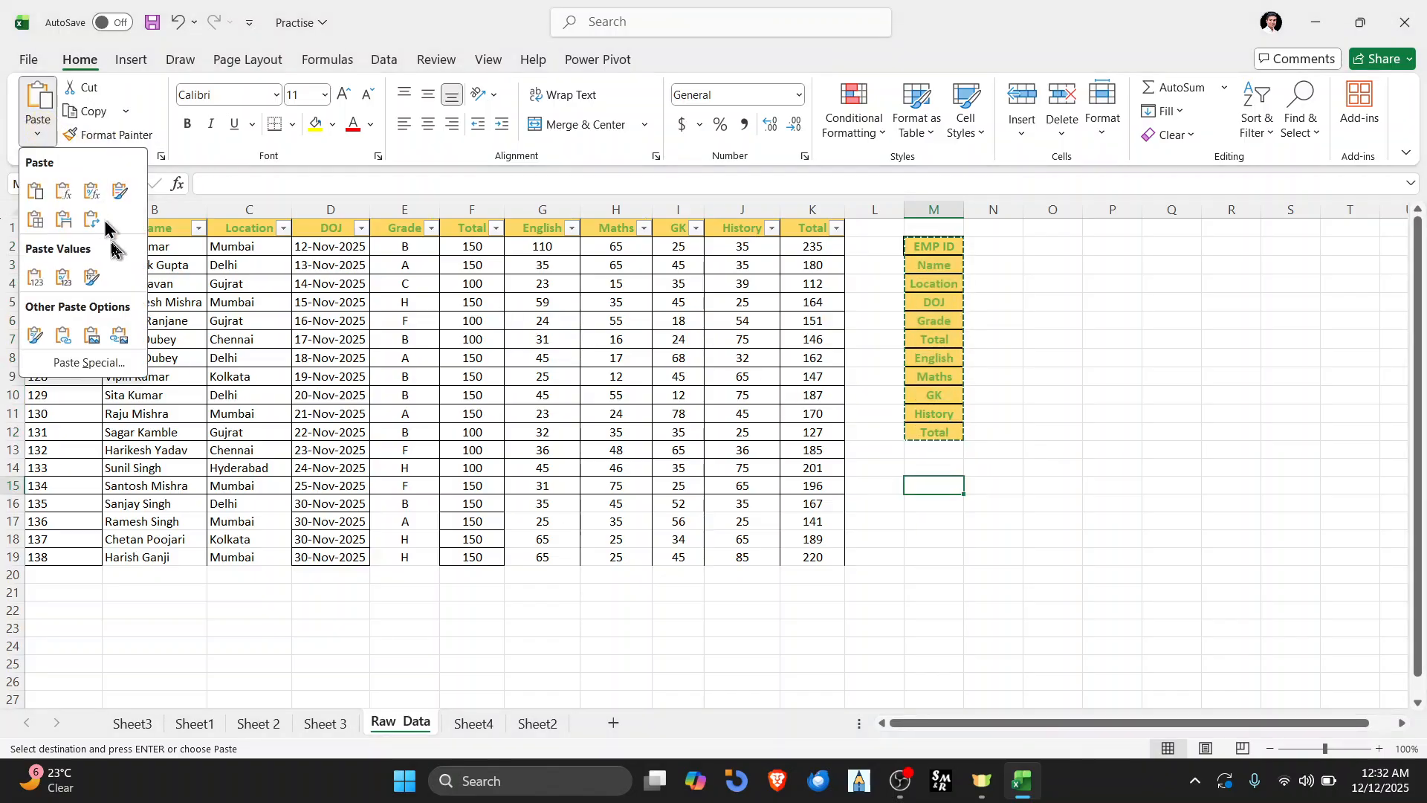
pyautogui.click(92, 218)
pyautogui.hscroll(1, 1288, 566)
pyautogui.hscroll(2, 1287, 567)
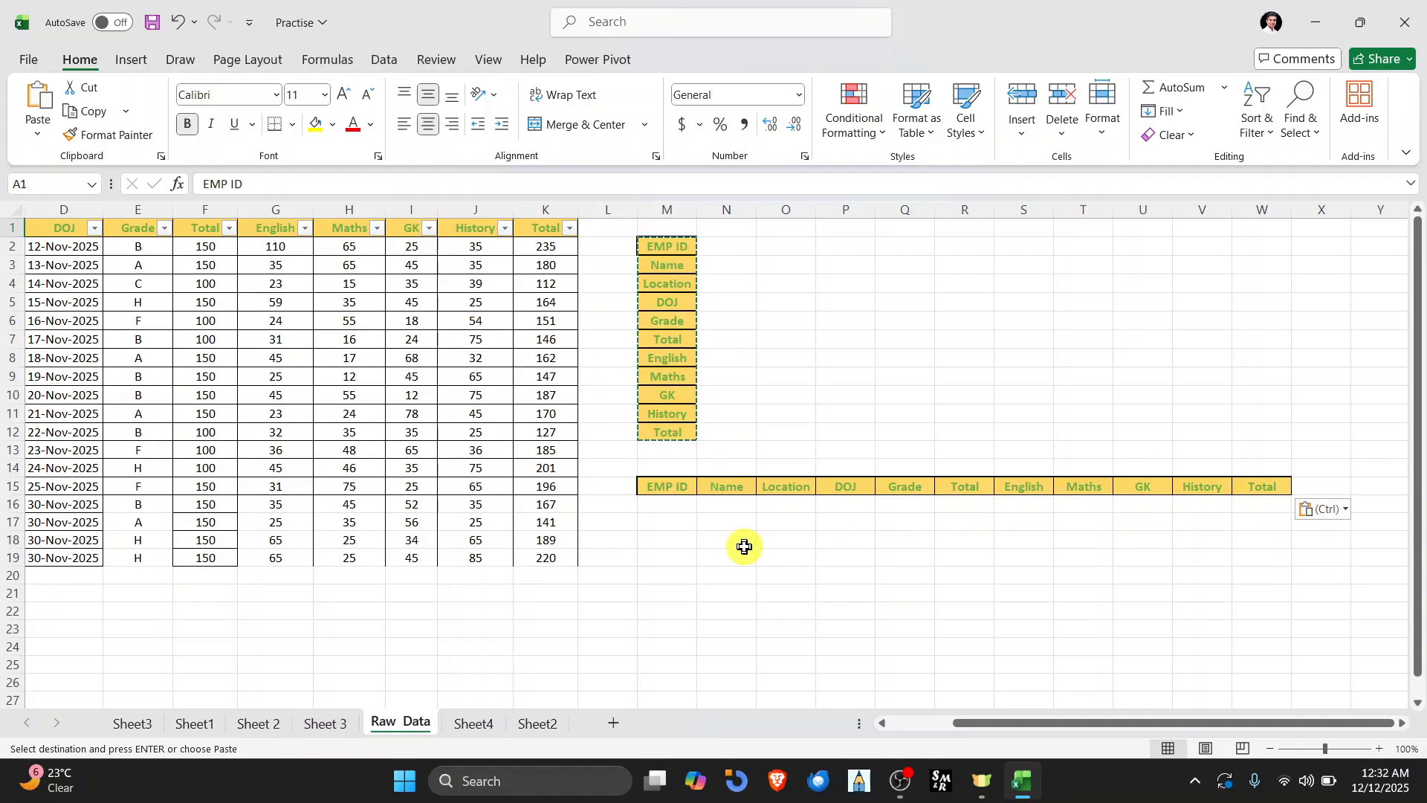
# Step: Undo the transposed paste in row 15
pyautogui.hotkey('ctrl', 'z')
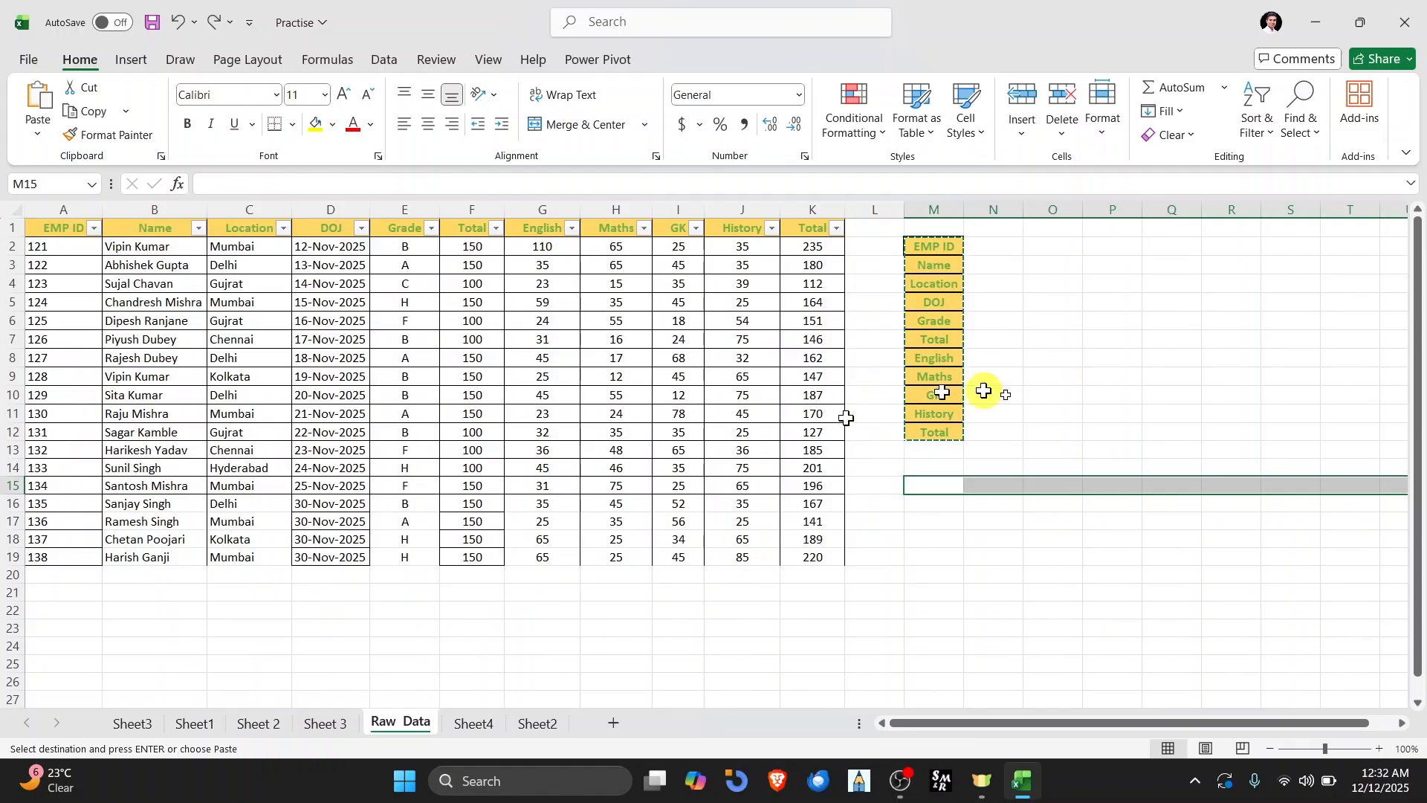
pyautogui.doubleClick(1150, 522)
pyautogui.scroll(5, 1070, 468)
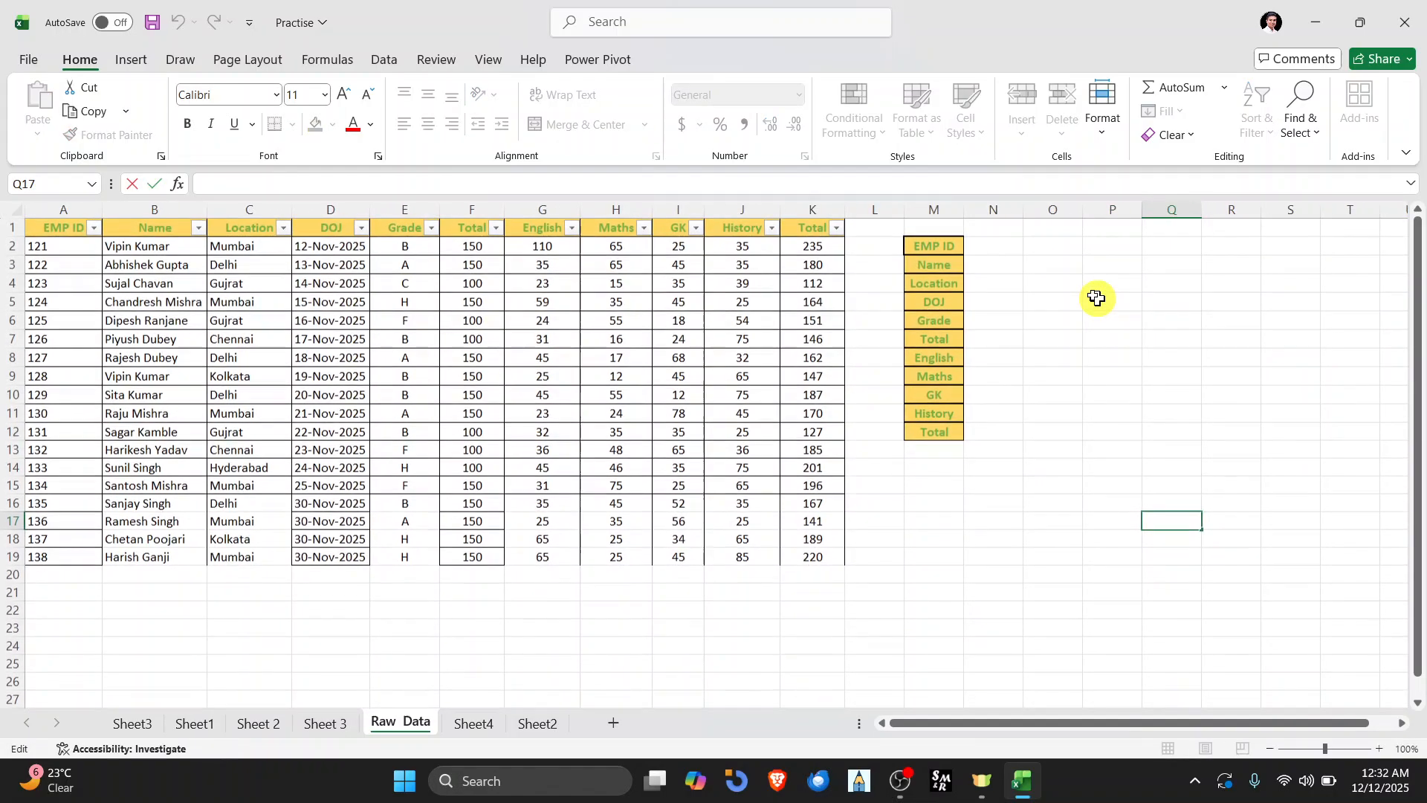
pyautogui.click(997, 246)
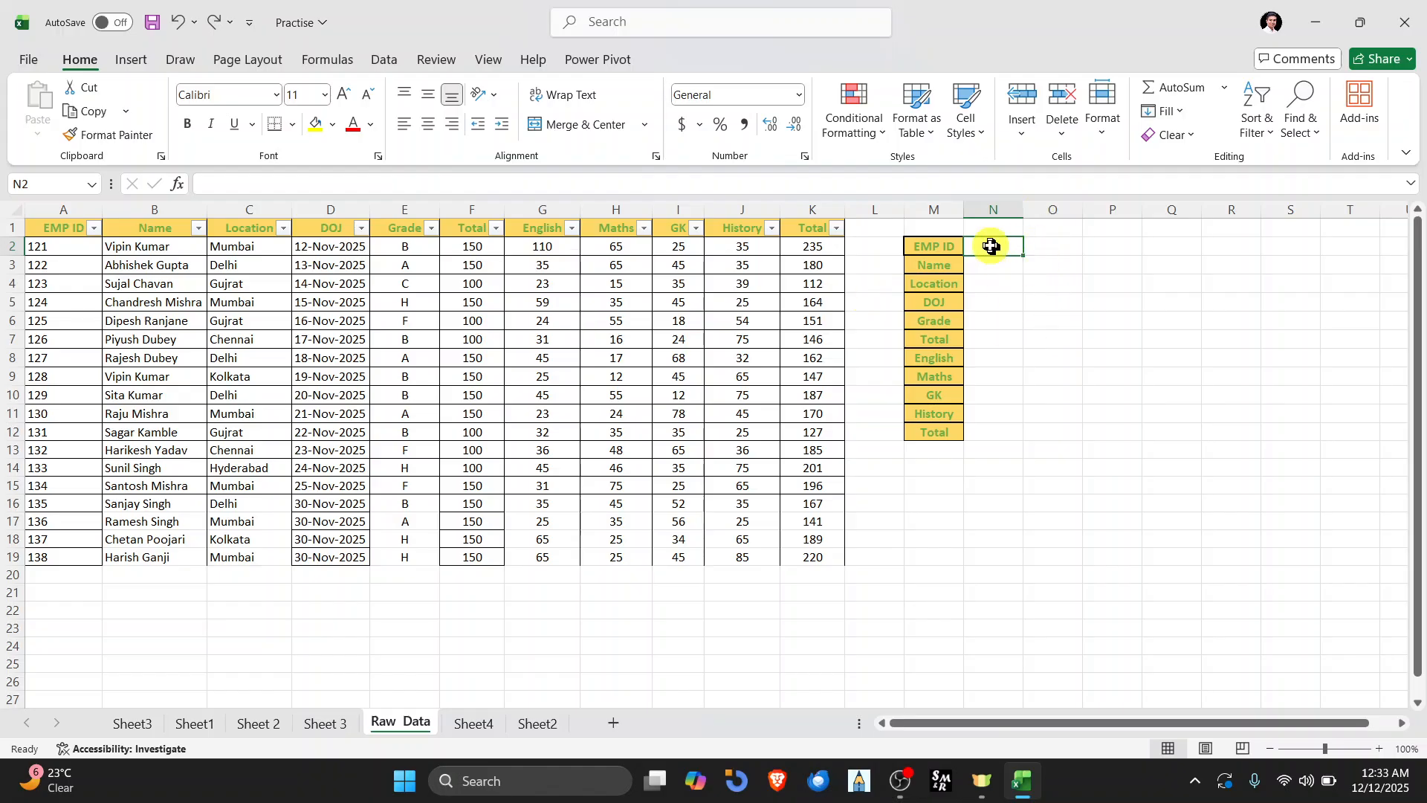
pyautogui.write('1254')
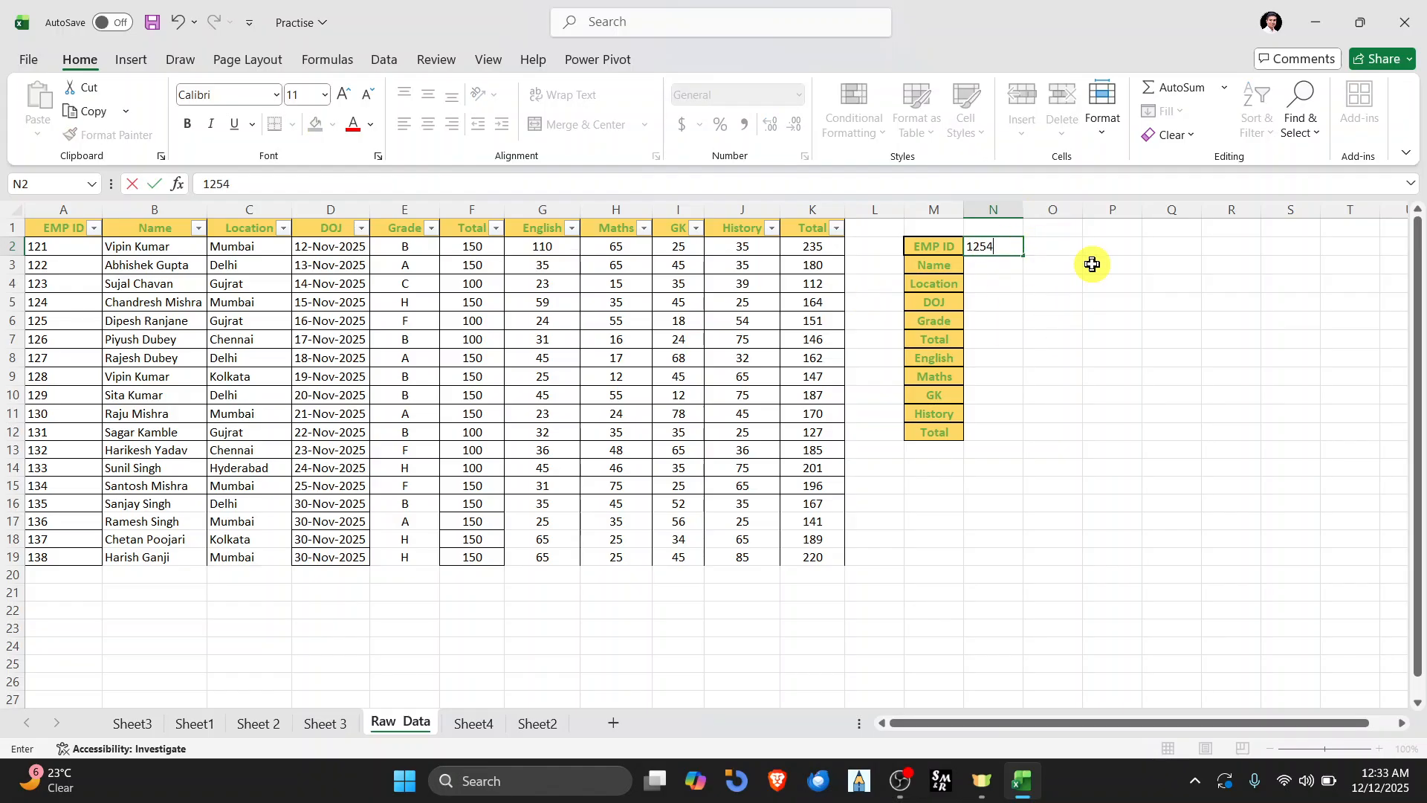
pyautogui.press('Return')
pyautogui.press('Up')
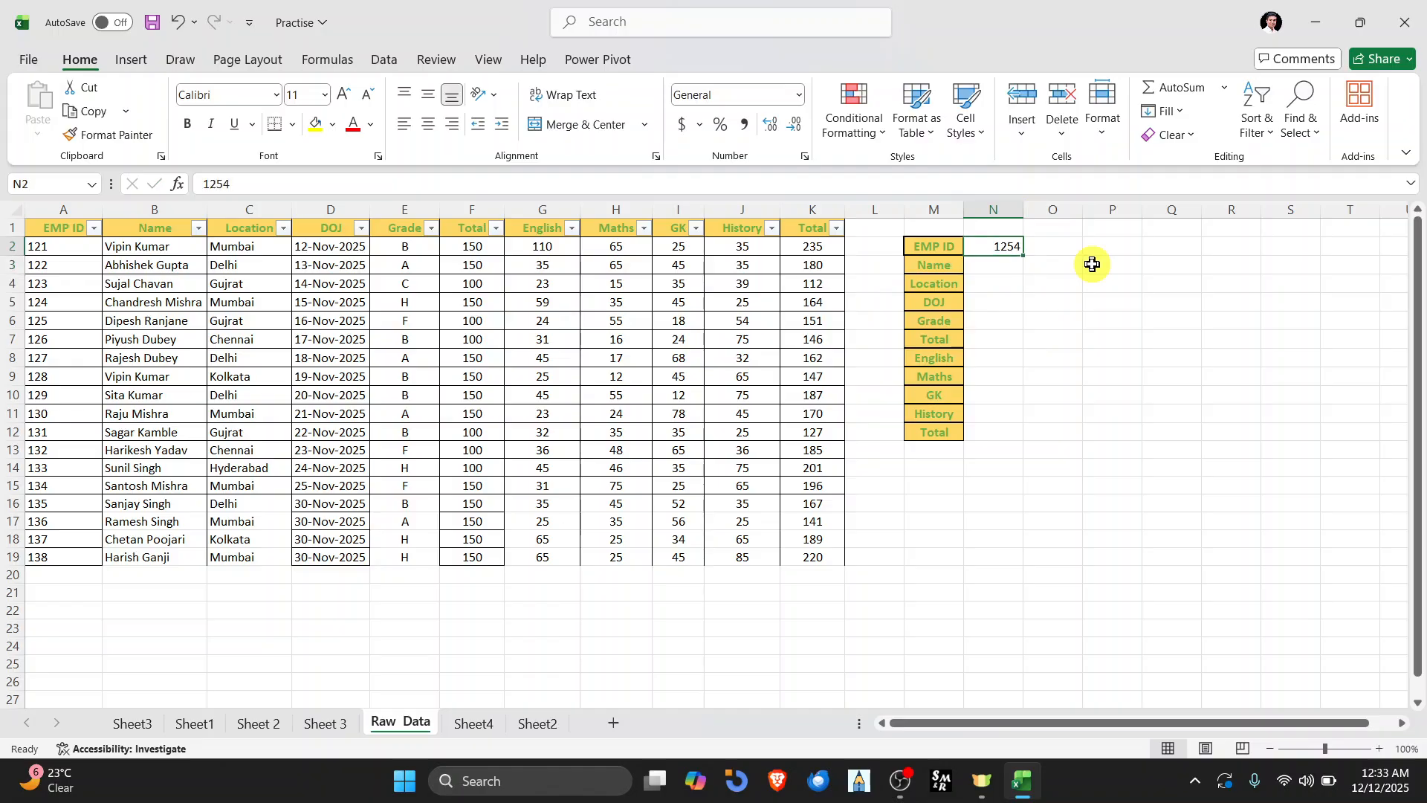
pyautogui.write('=')
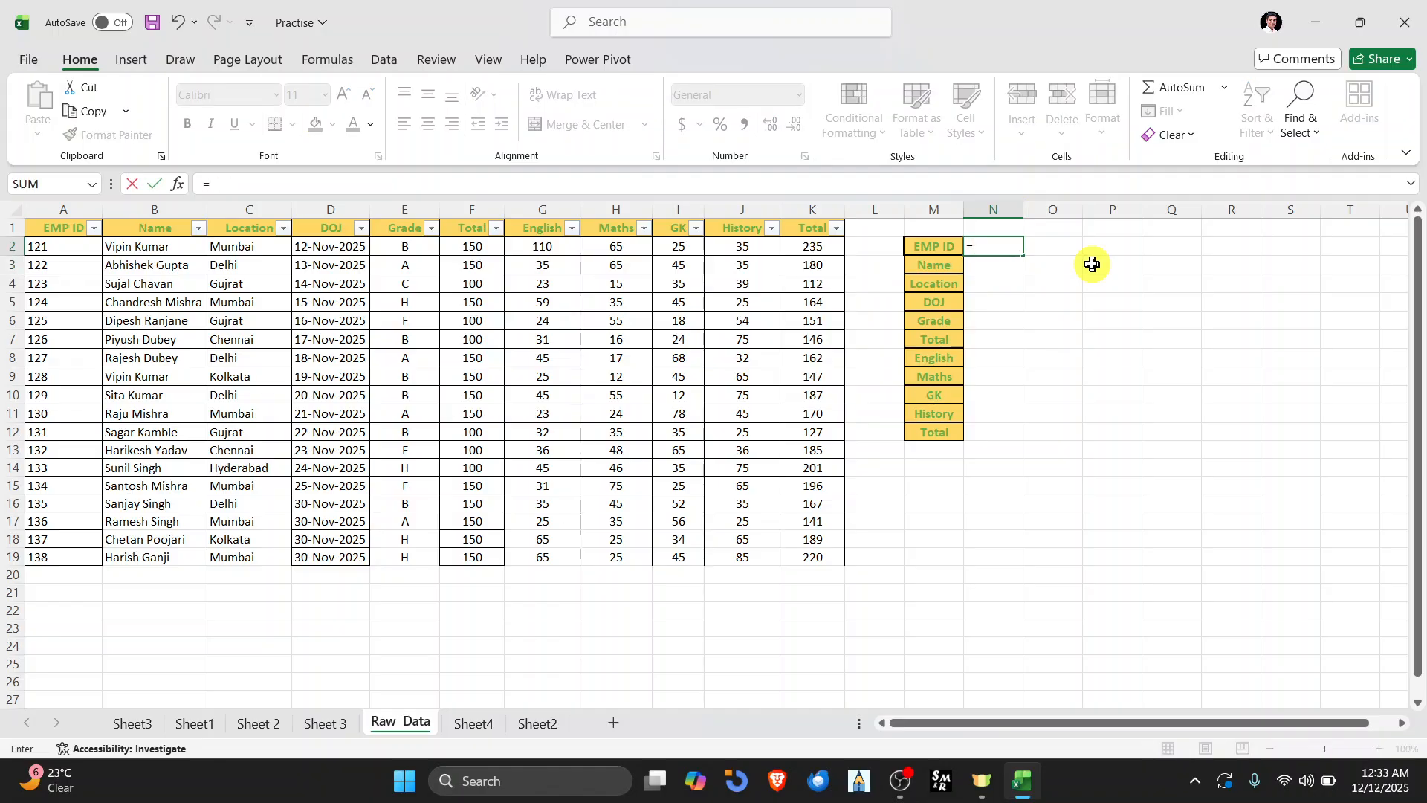
pyautogui.press('BackSpace')
pyautogui.click(998, 398)
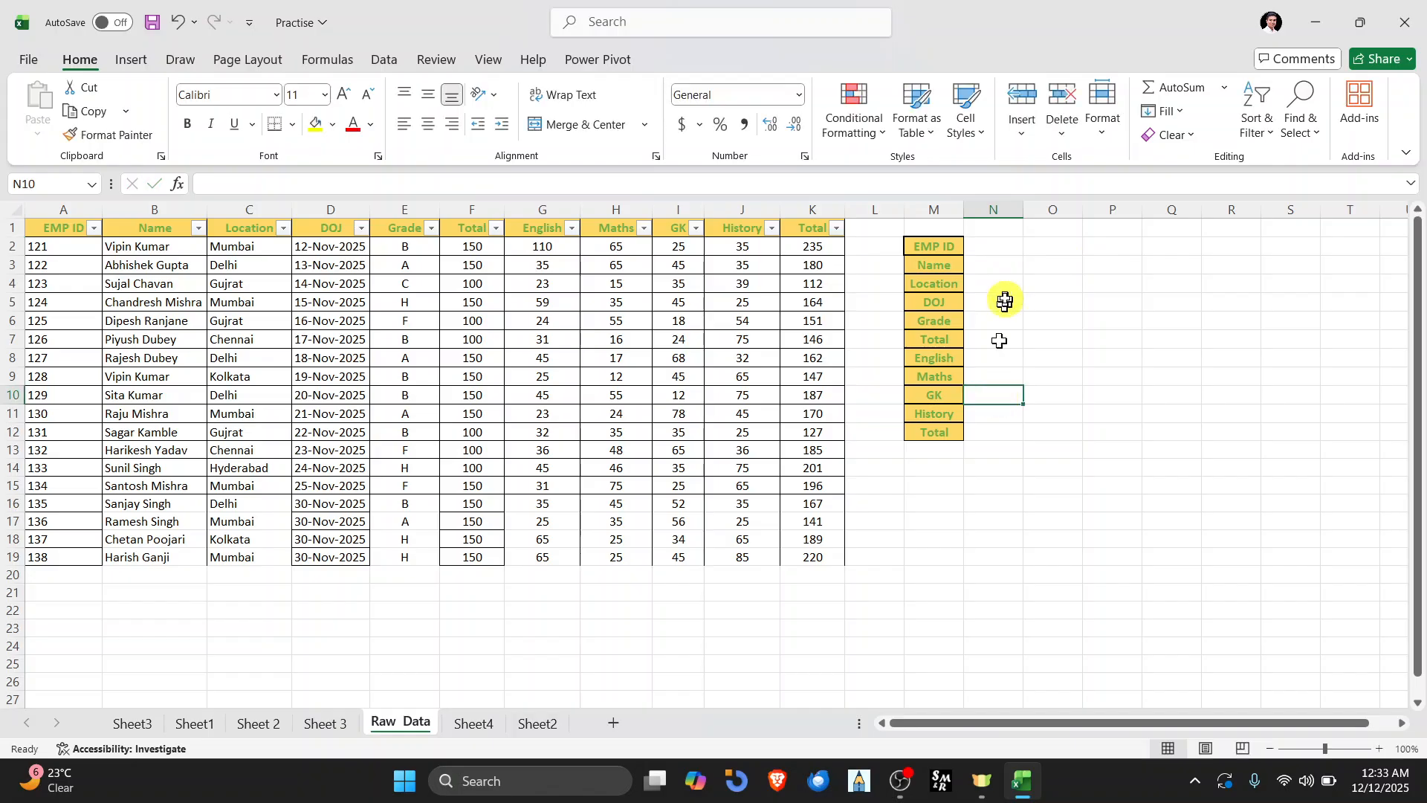
# Step: Add list data validation to cell N2 using the employee IDs in =$A$2:$A$19 as the source
pyautogui.click(1005, 246)
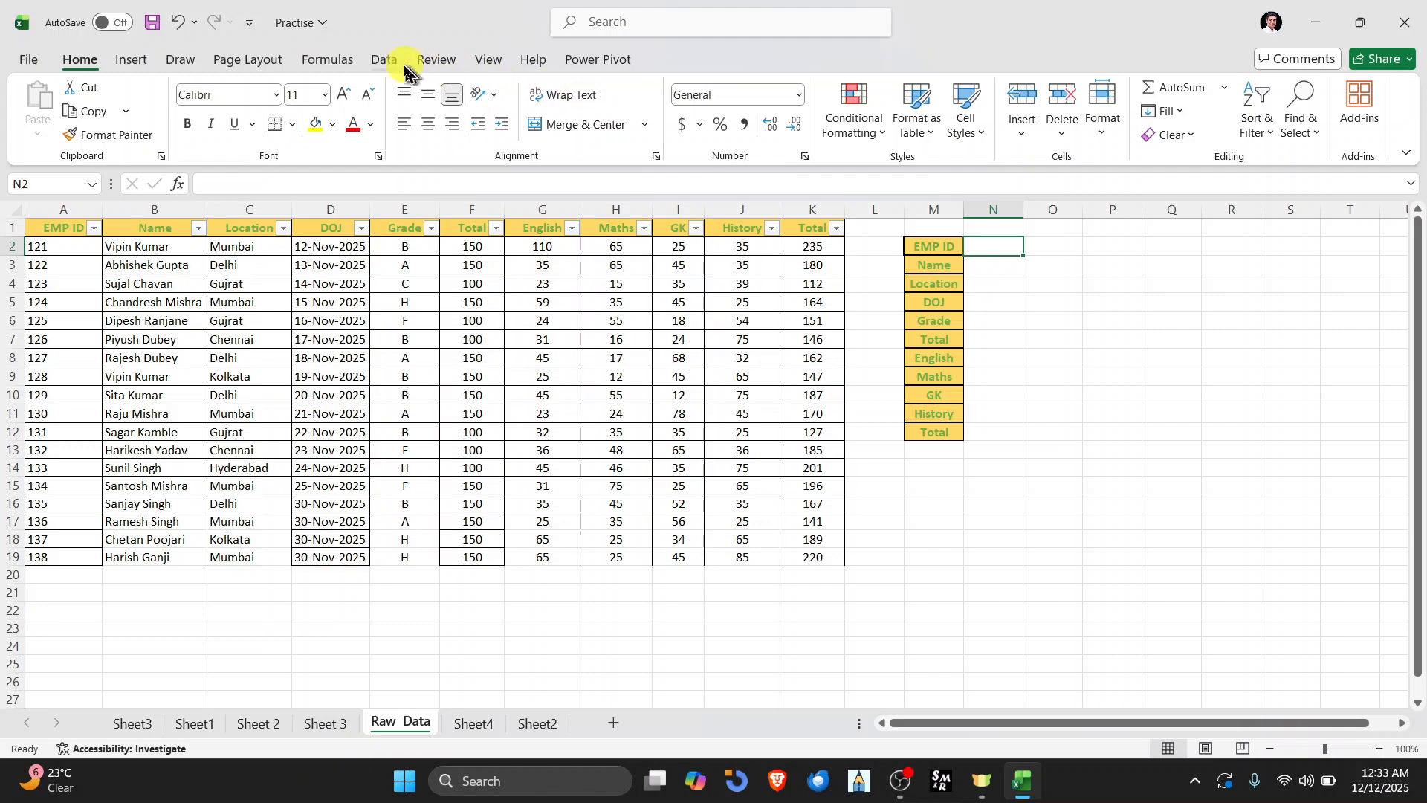
pyautogui.click(383, 59)
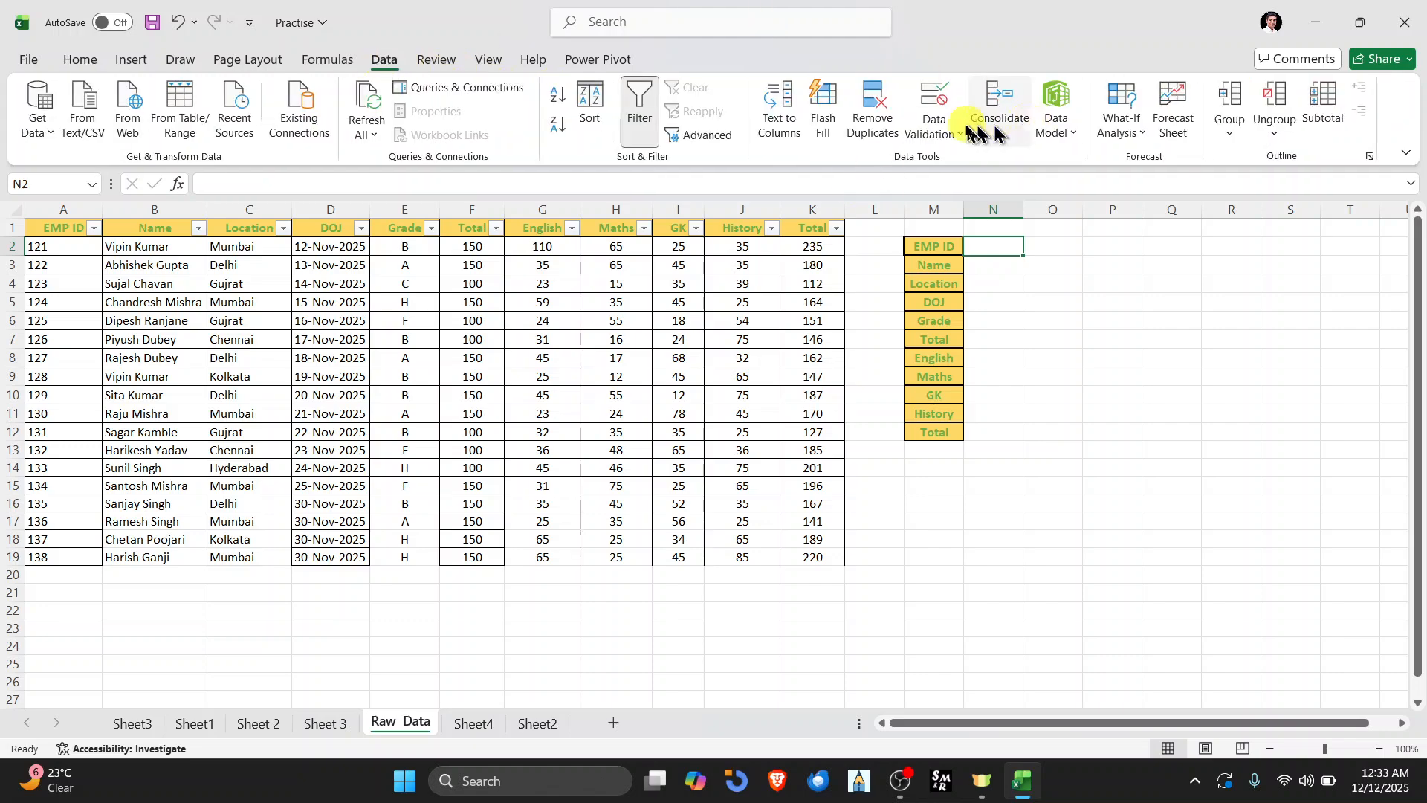
pyautogui.click(942, 125)
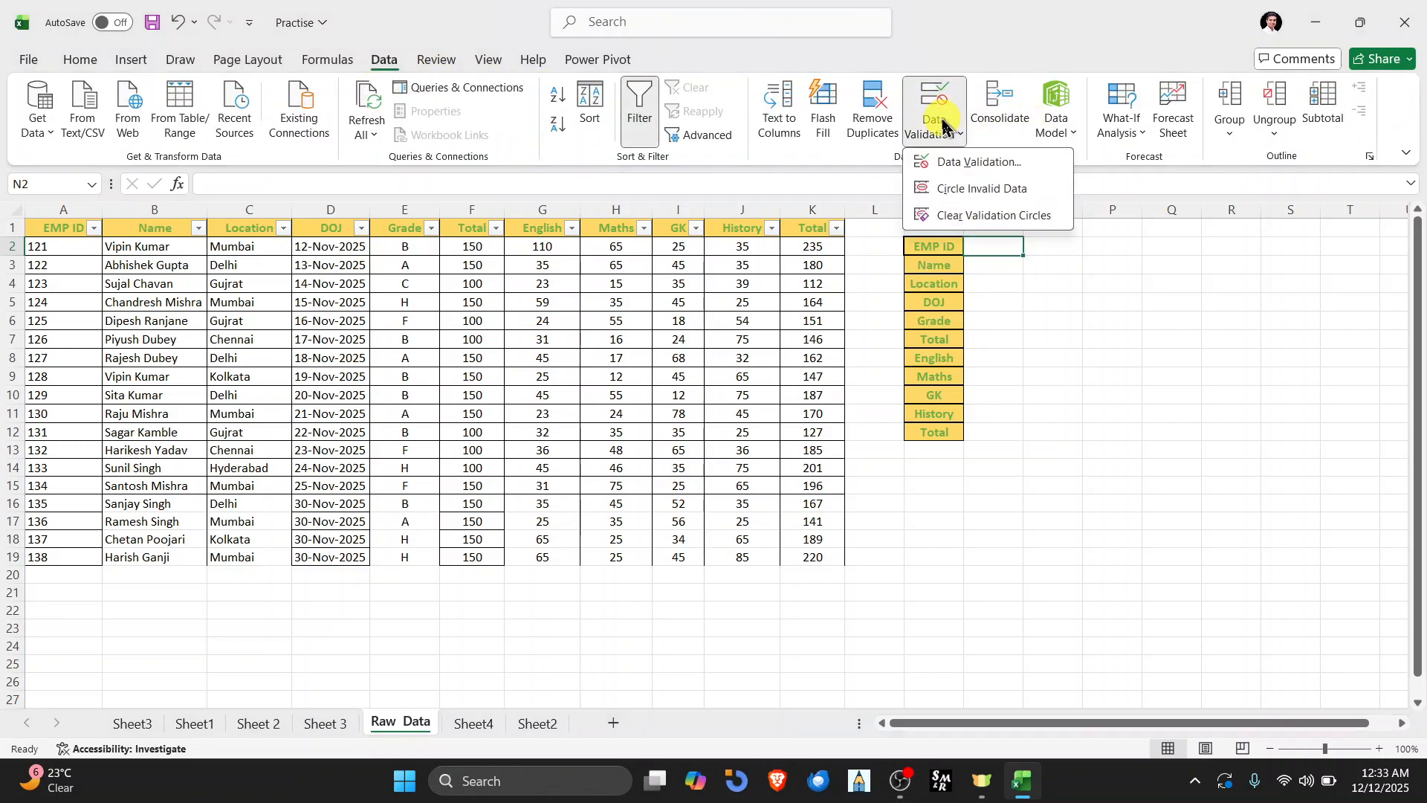
pyautogui.click(959, 162)
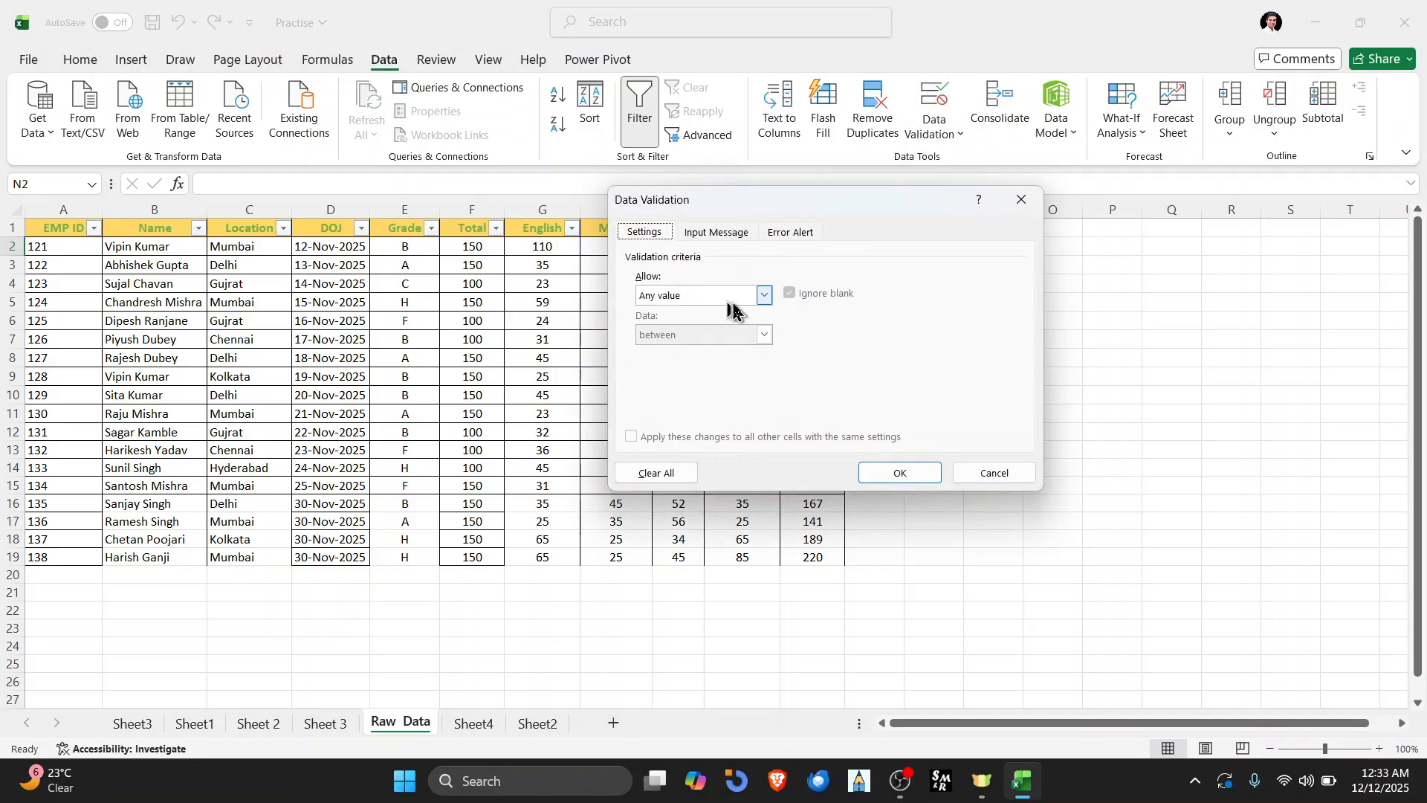
pyautogui.click(765, 296)
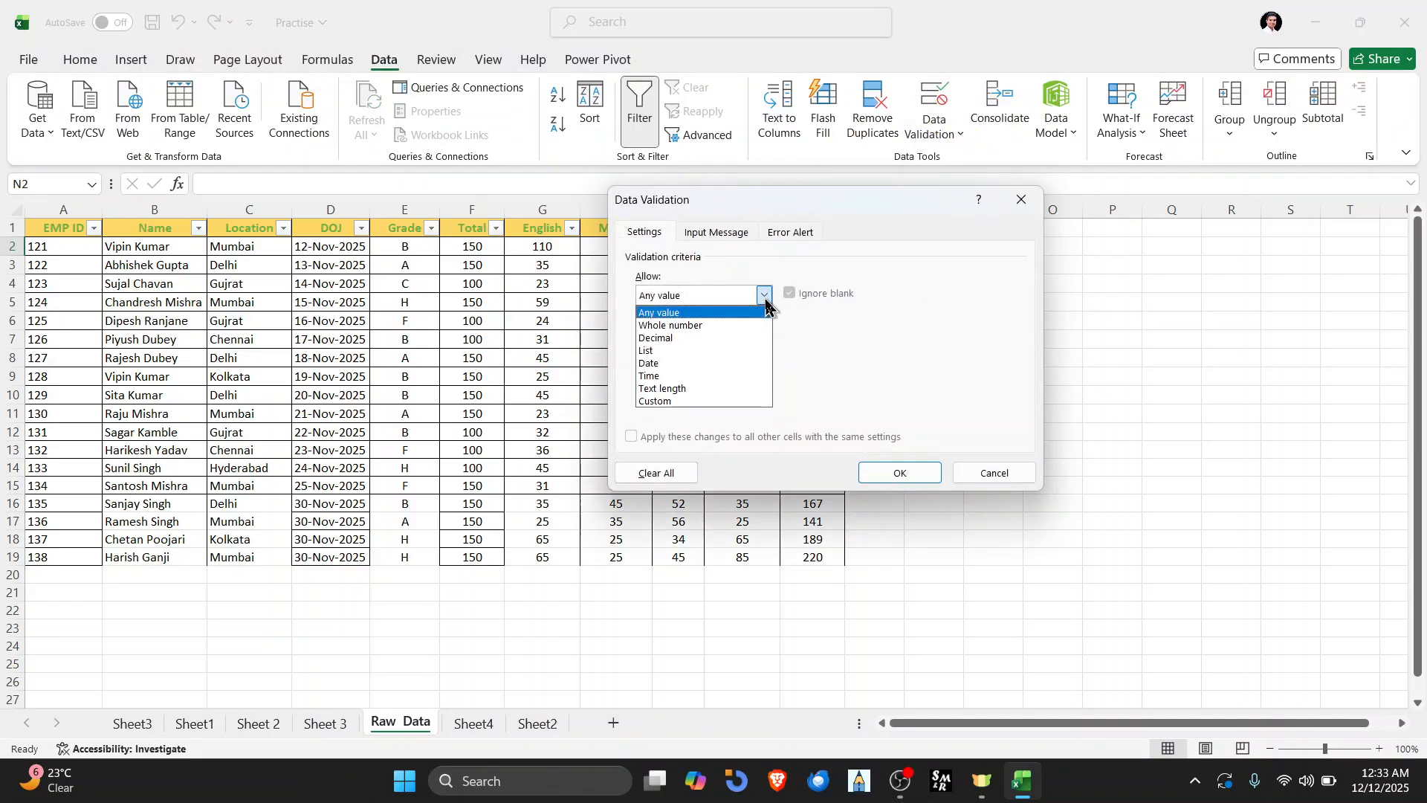
pyautogui.click(688, 352)
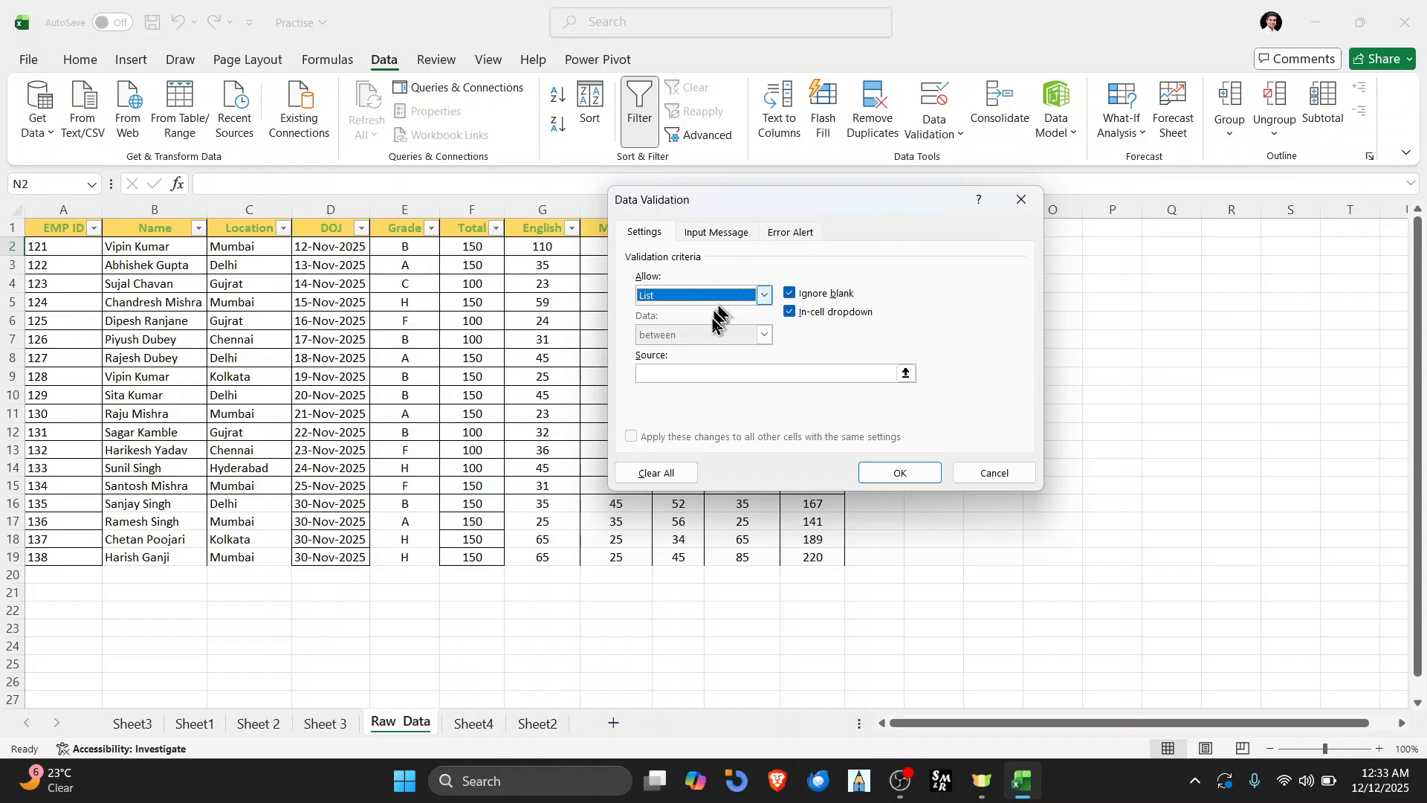
pyautogui.click(680, 374)
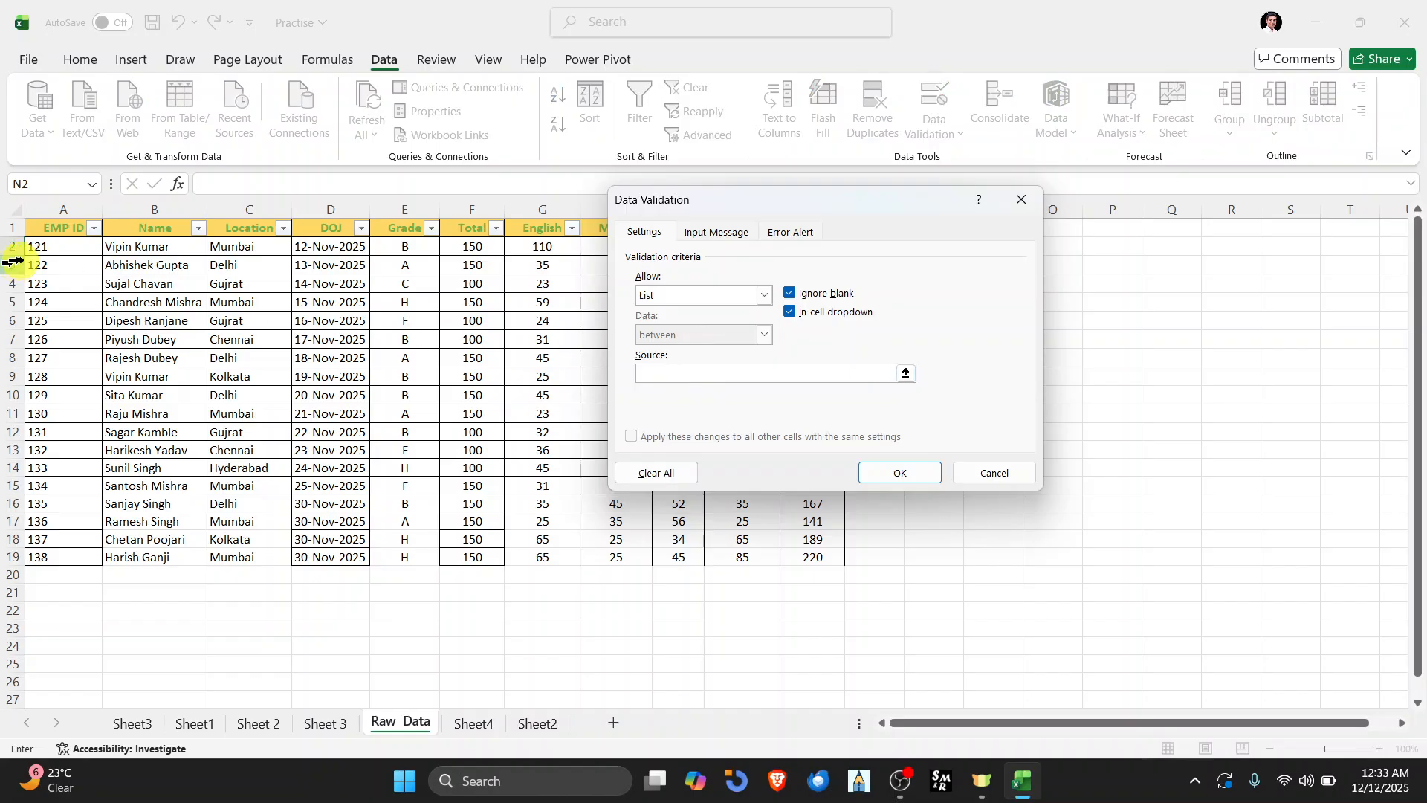
pyautogui.moveTo(51, 249); pyautogui.dragTo(64, 552)
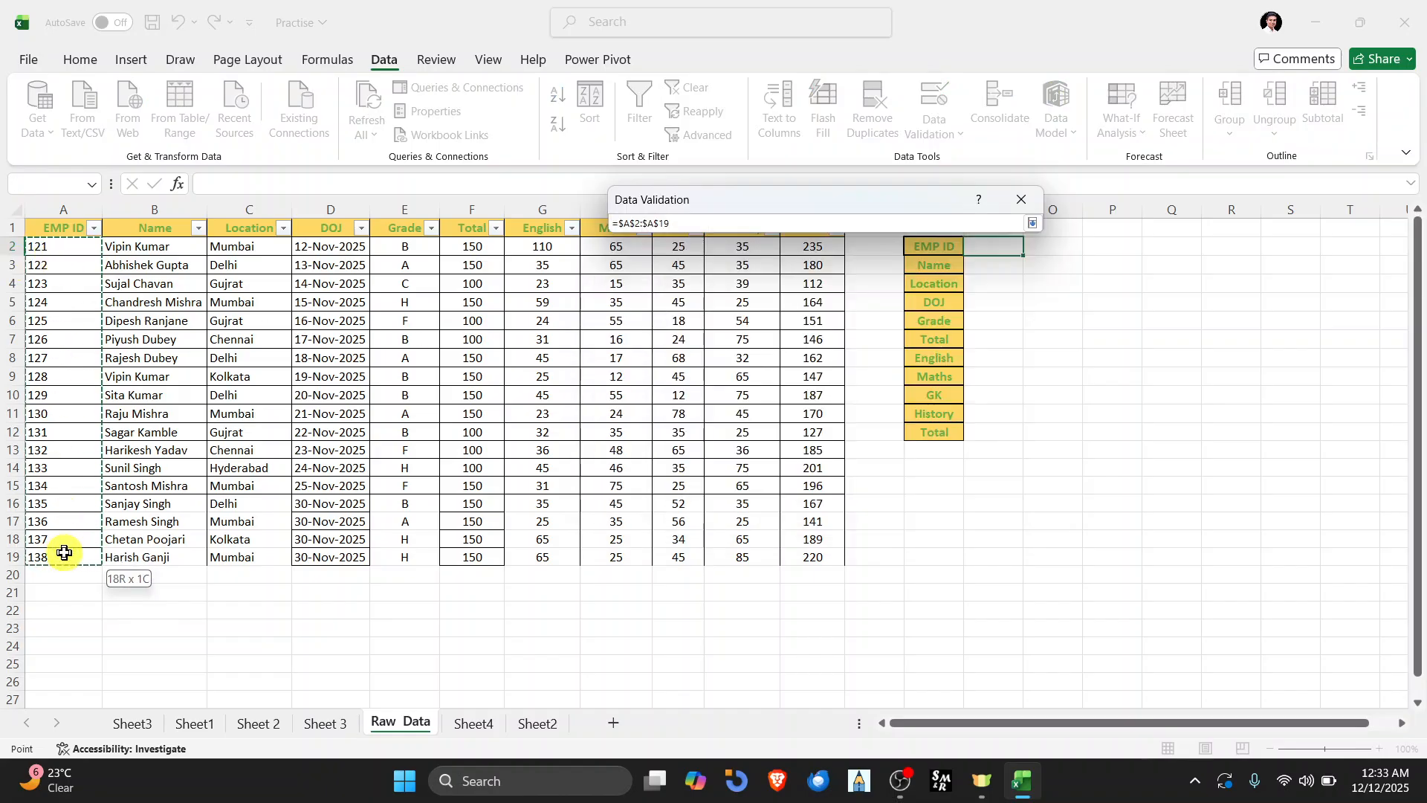
pyautogui.moveTo(64, 552); pyautogui.dragTo(64, 552)
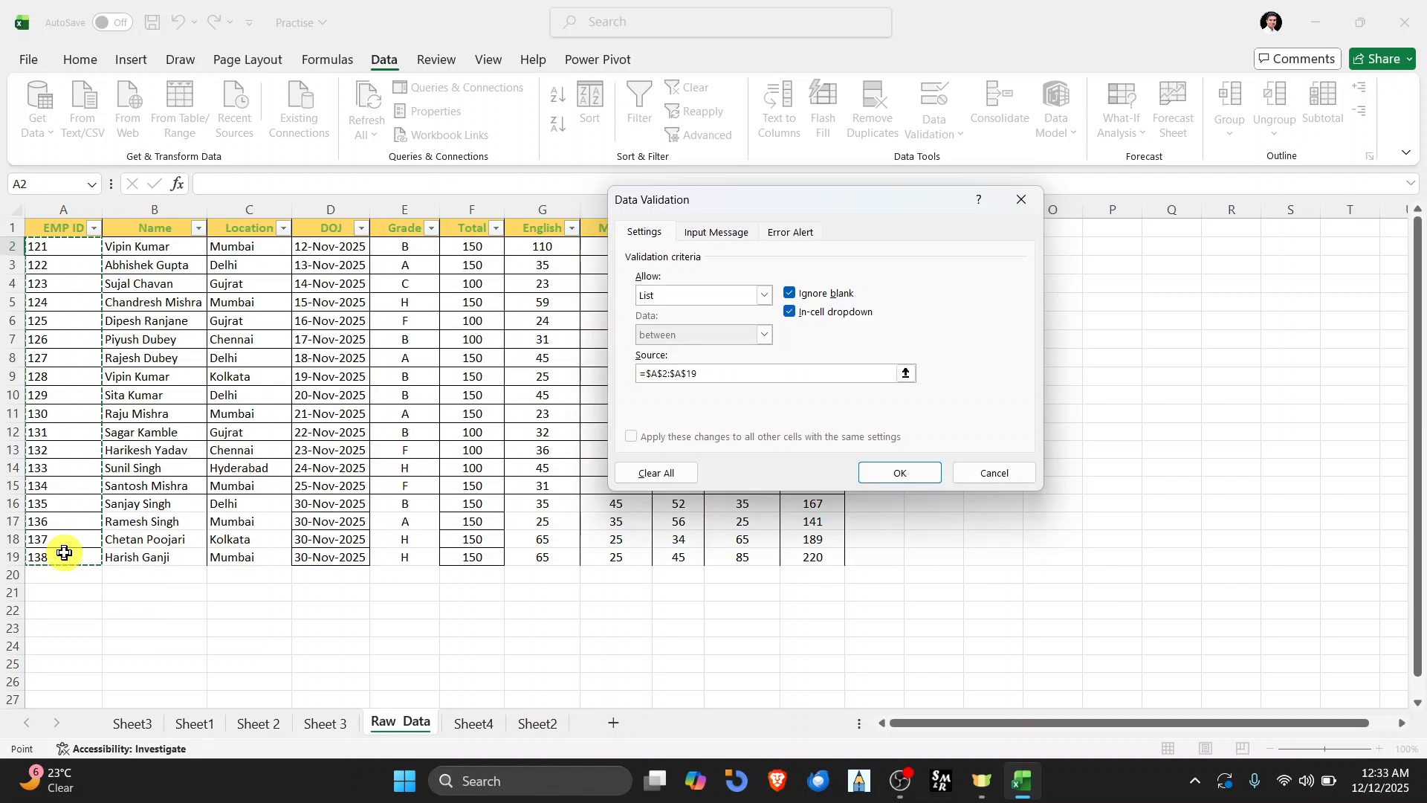
pyautogui.click(899, 471)
pyautogui.click(1149, 417)
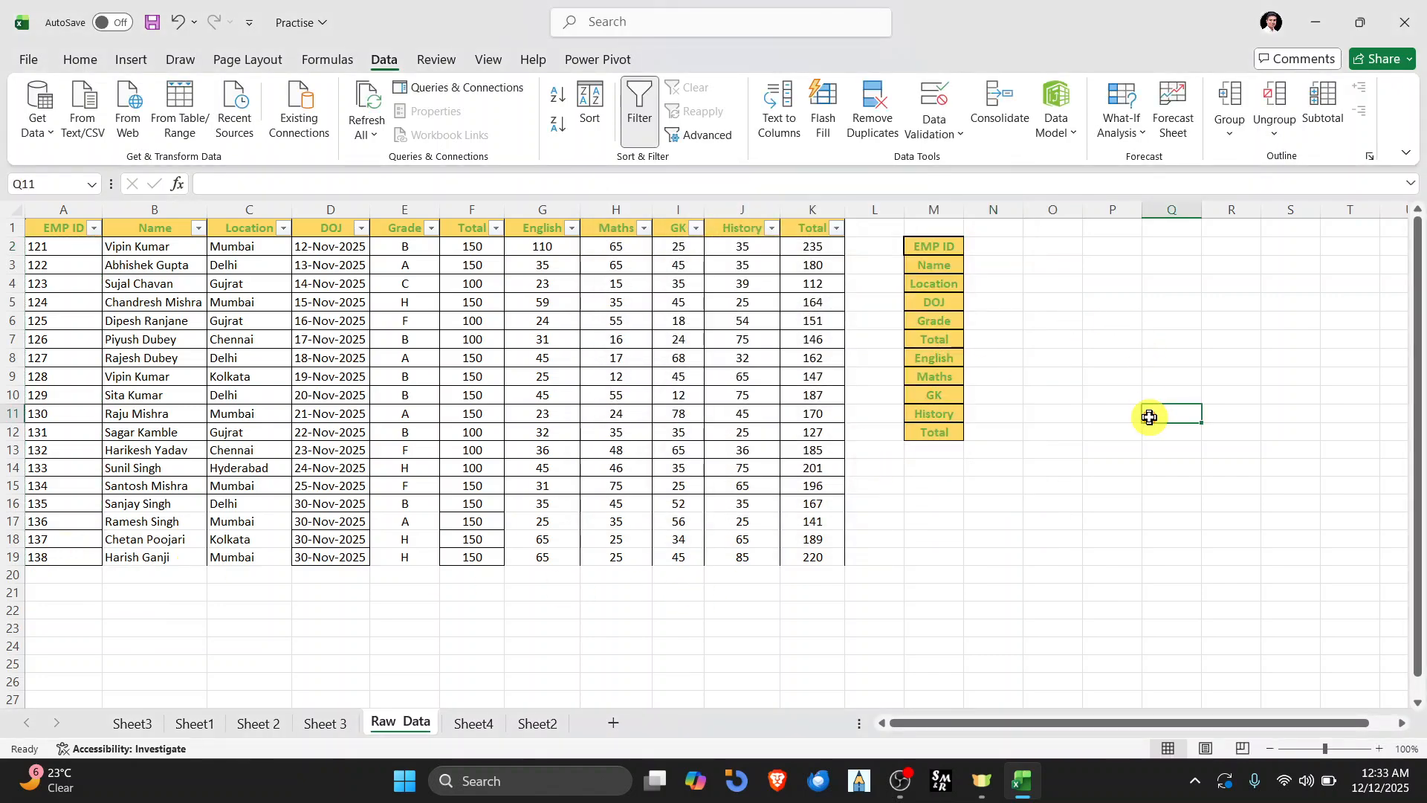
# Step: Choose 124 from the EMP ID dropdown in cell N2
pyautogui.click(997, 247)
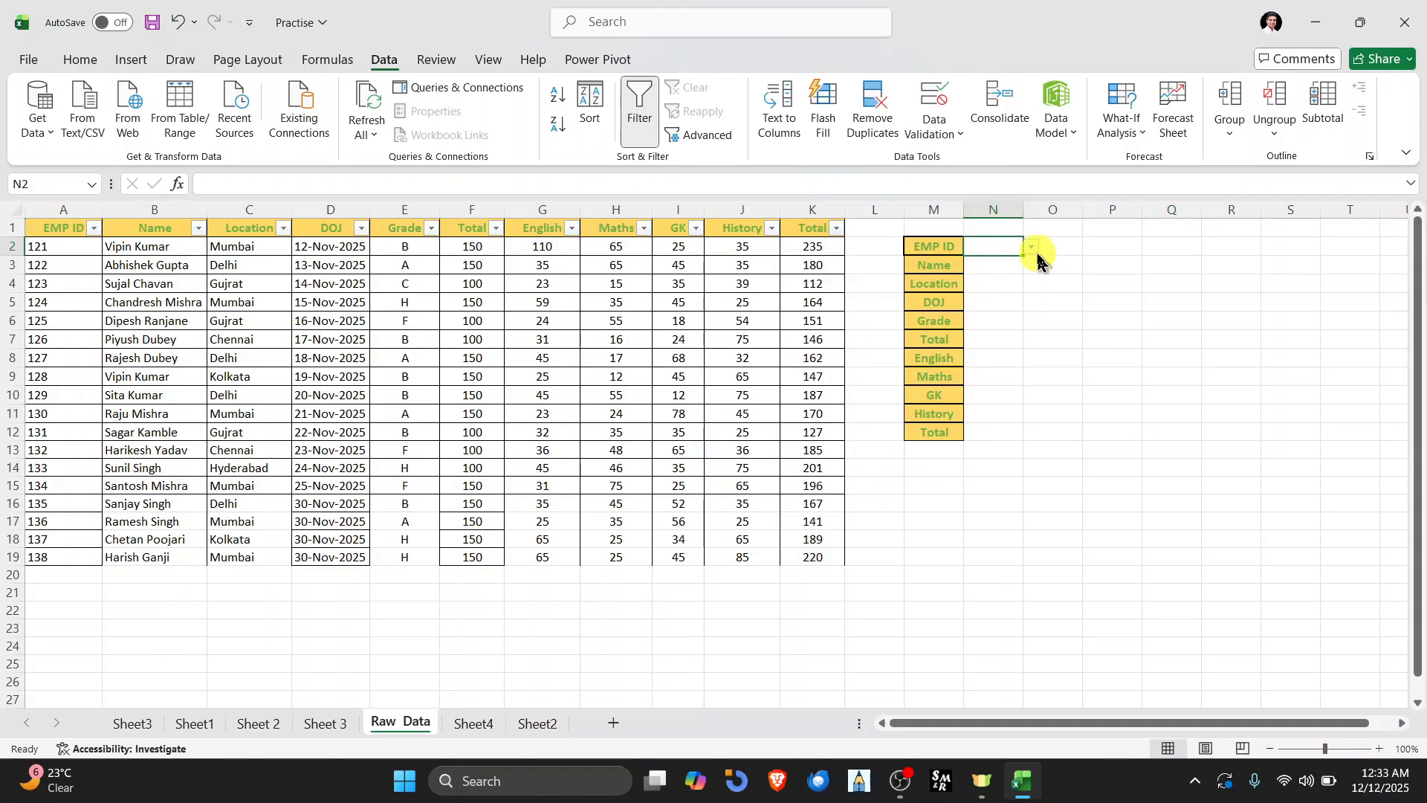
pyautogui.click(1033, 247)
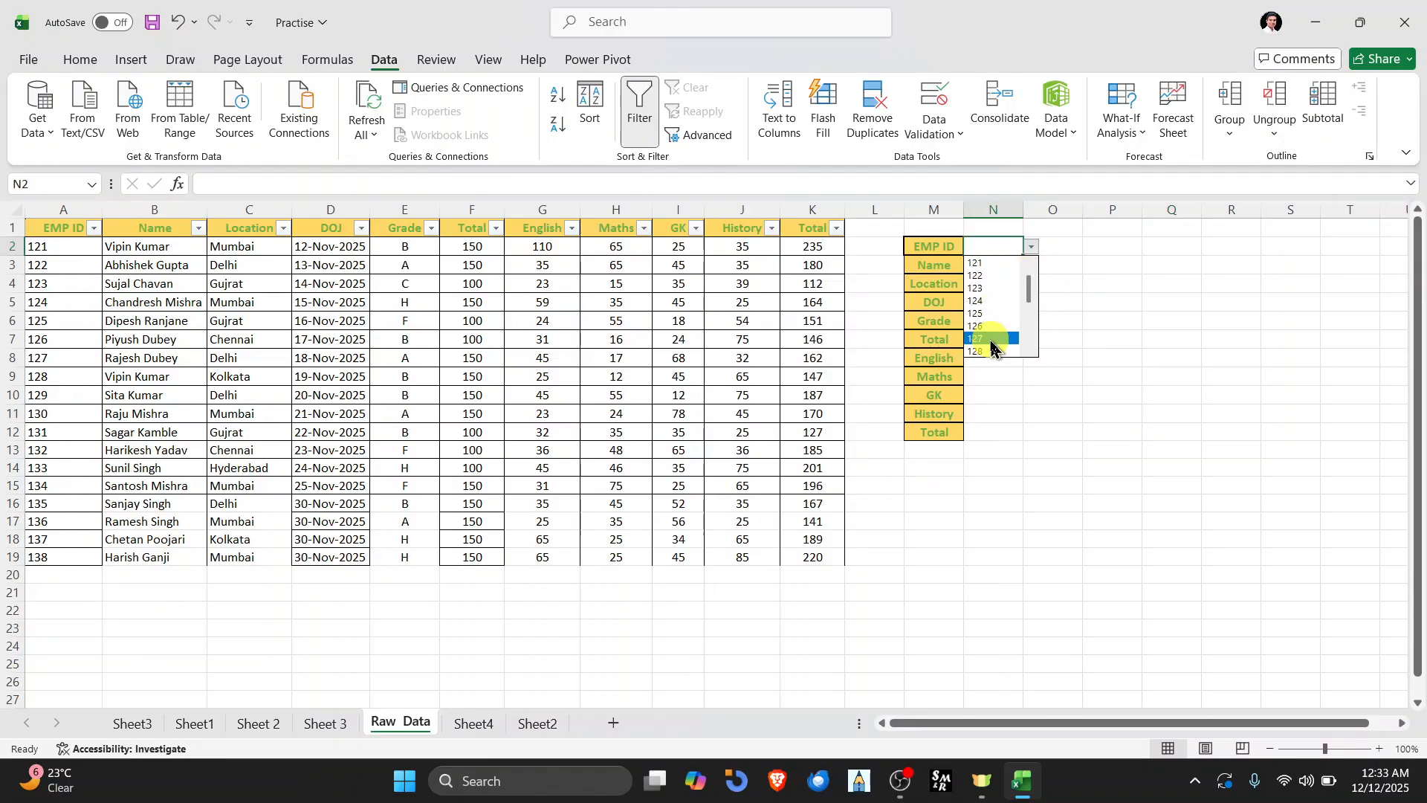
pyautogui.click(992, 300)
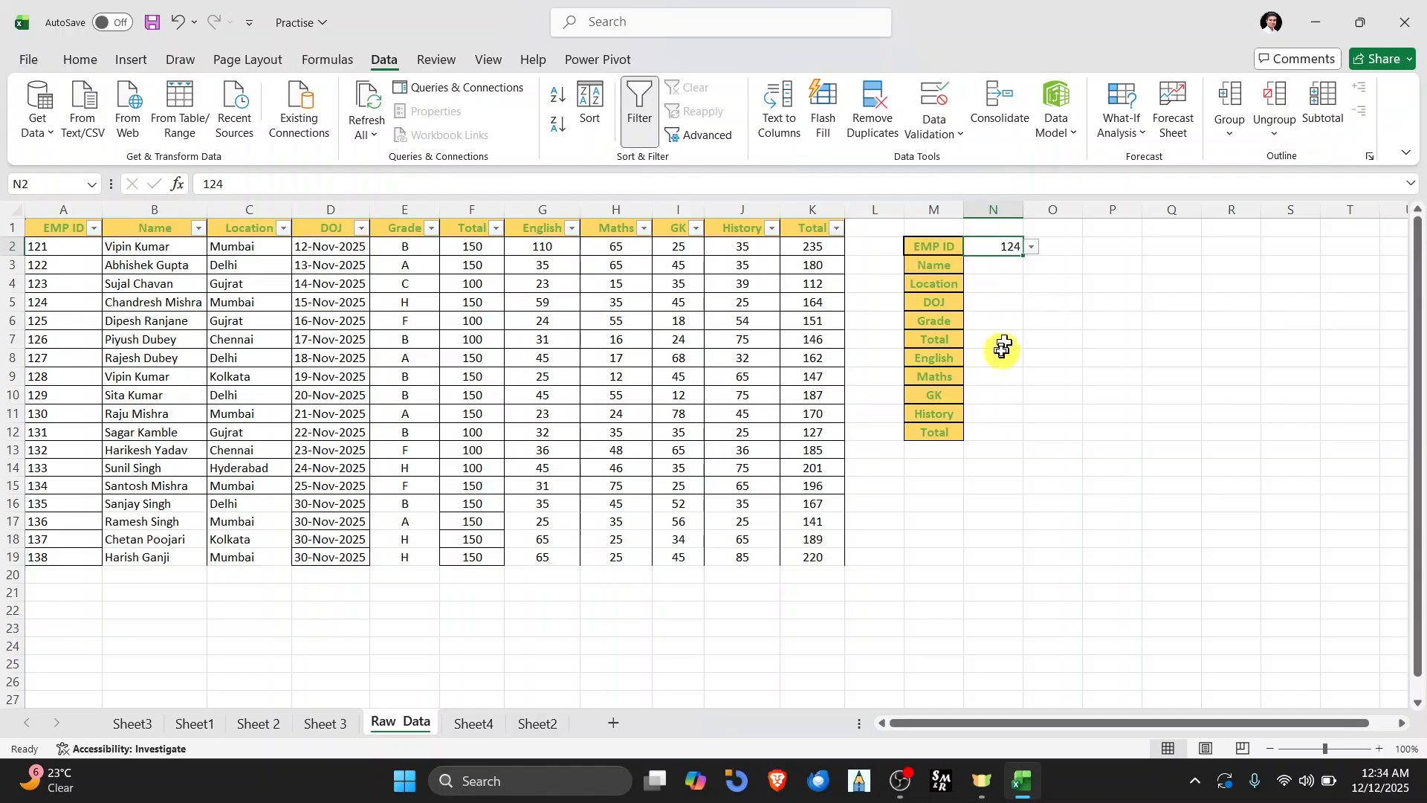
# Step: Set the EMP ID in cell N2 to 125
pyautogui.click(998, 255)
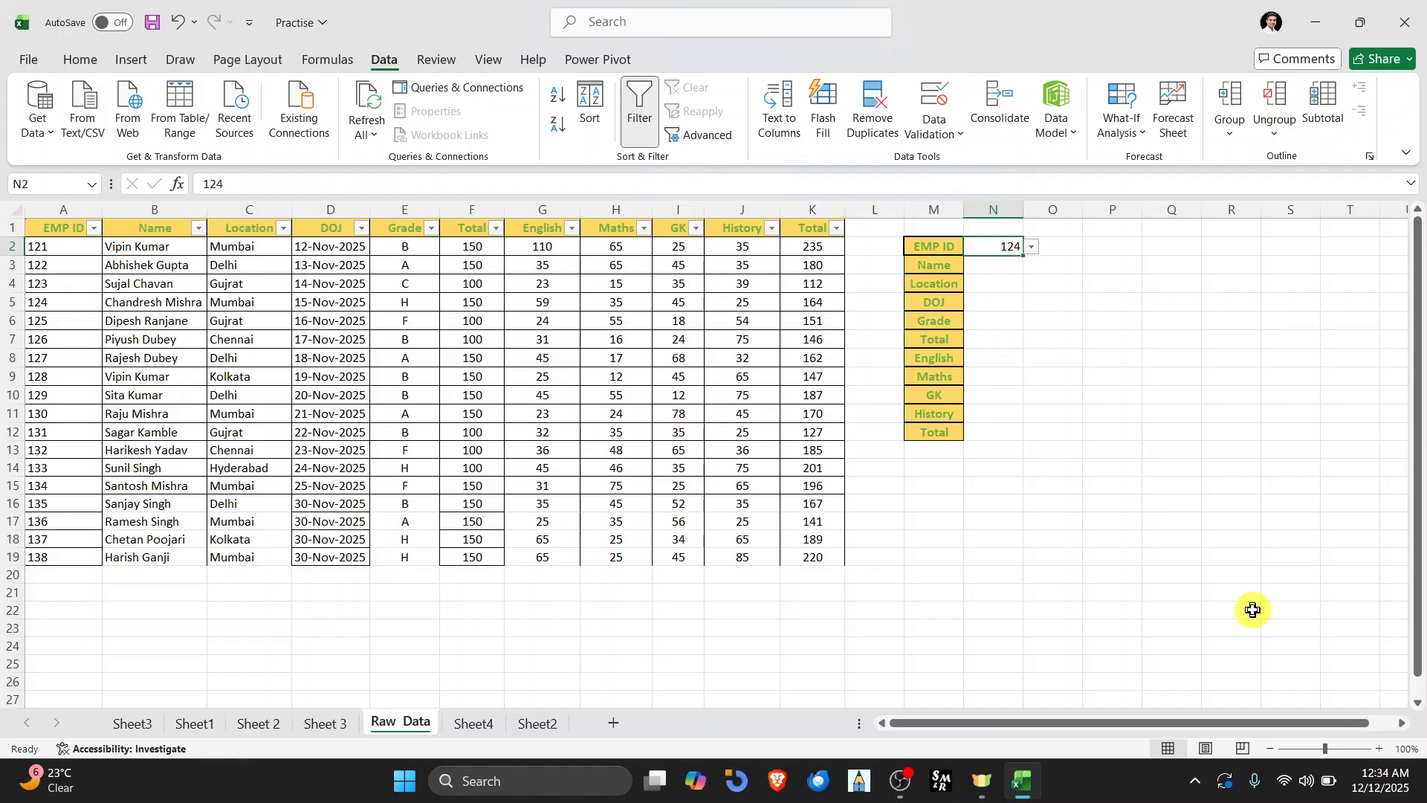
pyautogui.write('12')
pyautogui.press('Return')
# Step: Browse the EMP ID dropdown list in N2 down to its last entry and close it without choosing another ID
pyautogui.press('Up')
pyautogui.hotkey('alt', 'Down')
pyautogui.press('Down')
pyautogui.press('Down')
pyautogui.press('Down')
pyautogui.press('Down')
pyautogui.press('Down')
pyautogui.press('Down')
pyautogui.press('Down')
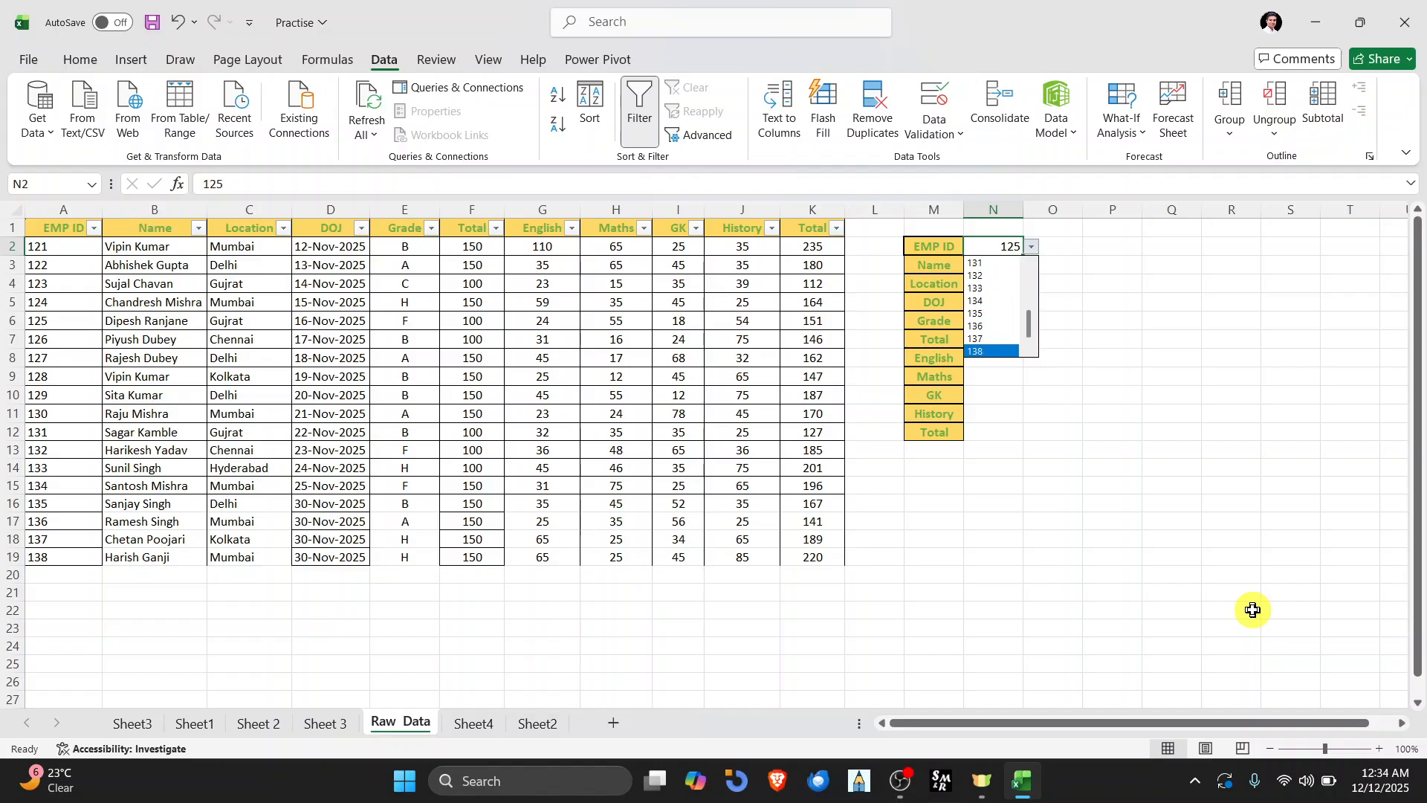
pyautogui.press('Escape')
pyautogui.press('Down')
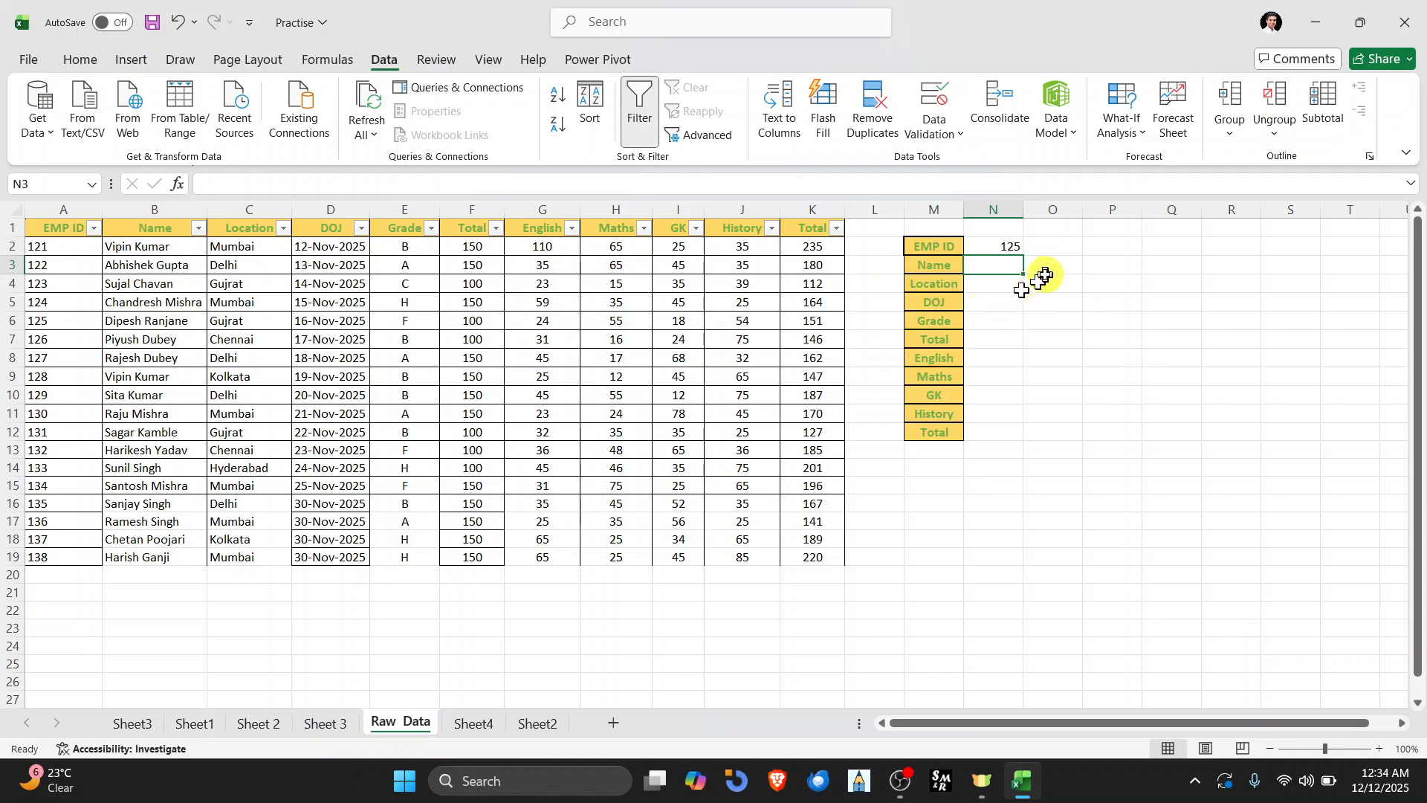
pyautogui.click(1001, 239)
pyautogui.click(997, 266)
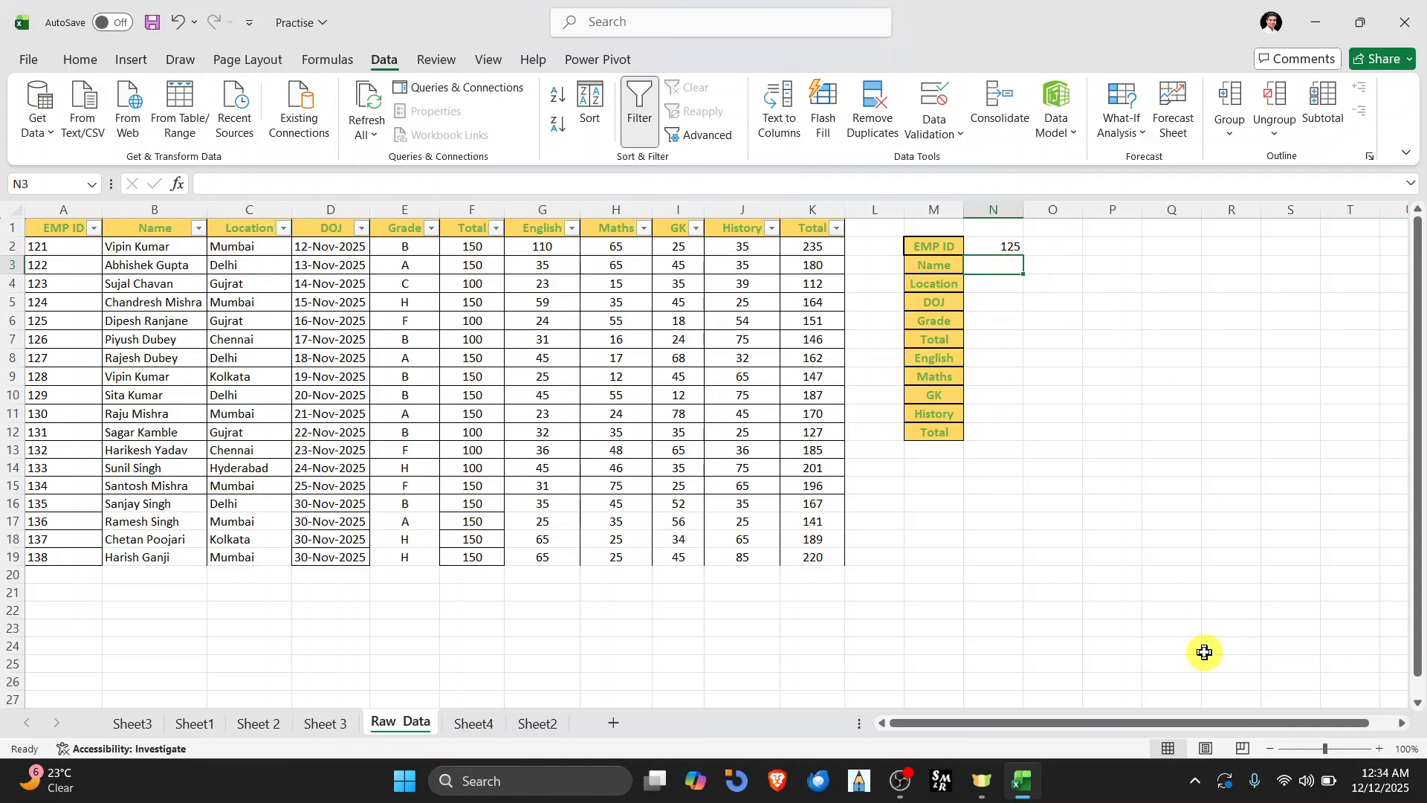
pyautogui.press('Down')
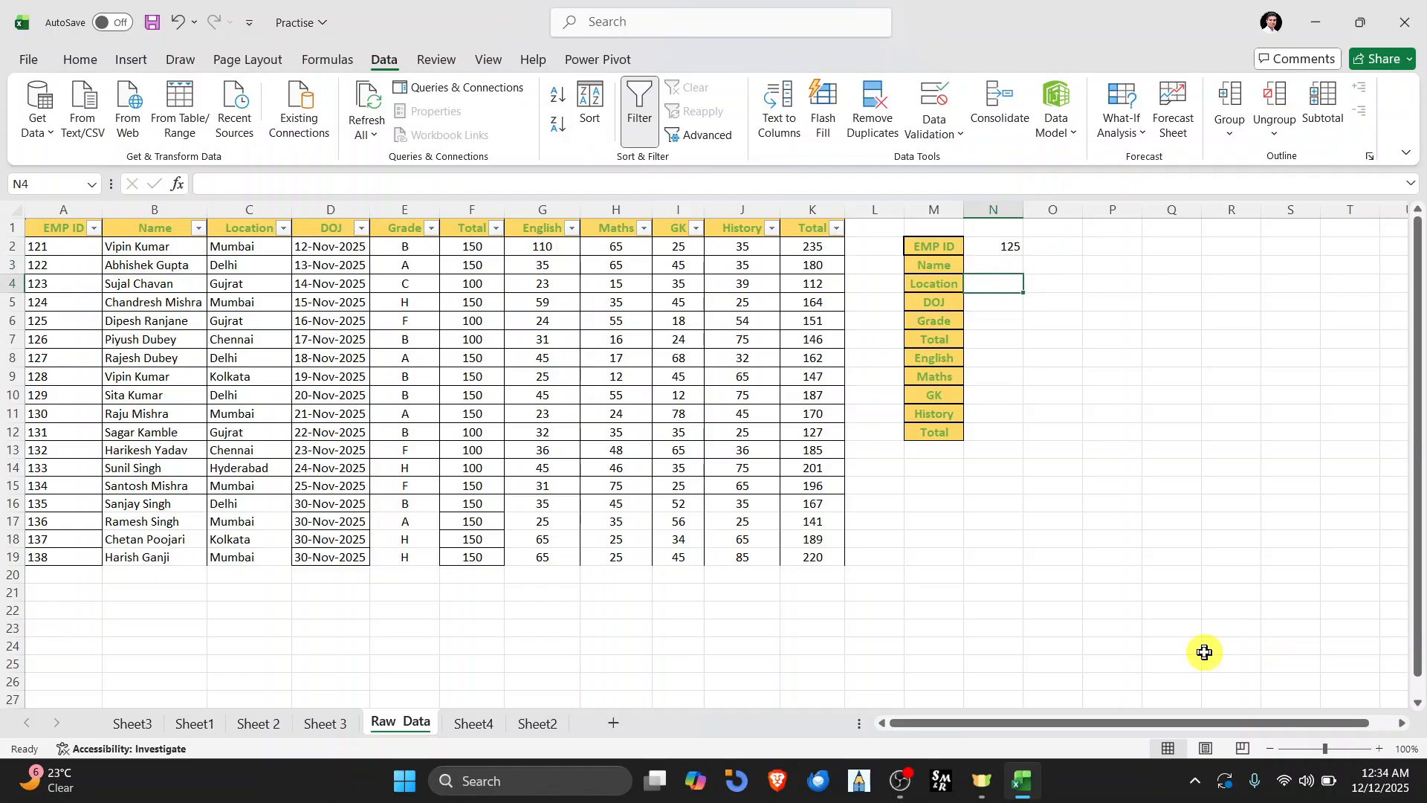
pyautogui.press('Up')
pyautogui.press('Down')
pyautogui.press('Up')
pyautogui.press('Down')
pyautogui.press('Up')
pyautogui.press('Down')
pyautogui.press('Up')
pyautogui.press('Down')
pyautogui.press('Up')
pyautogui.press('Down')
pyautogui.press('Up')
pyautogui.press('Down')
pyautogui.press('Up')
pyautogui.press('Down')
pyautogui.press('Up')
pyautogui.press('Down')
pyautogui.press('Up')
pyautogui.press('Down')
pyautogui.press('Up')
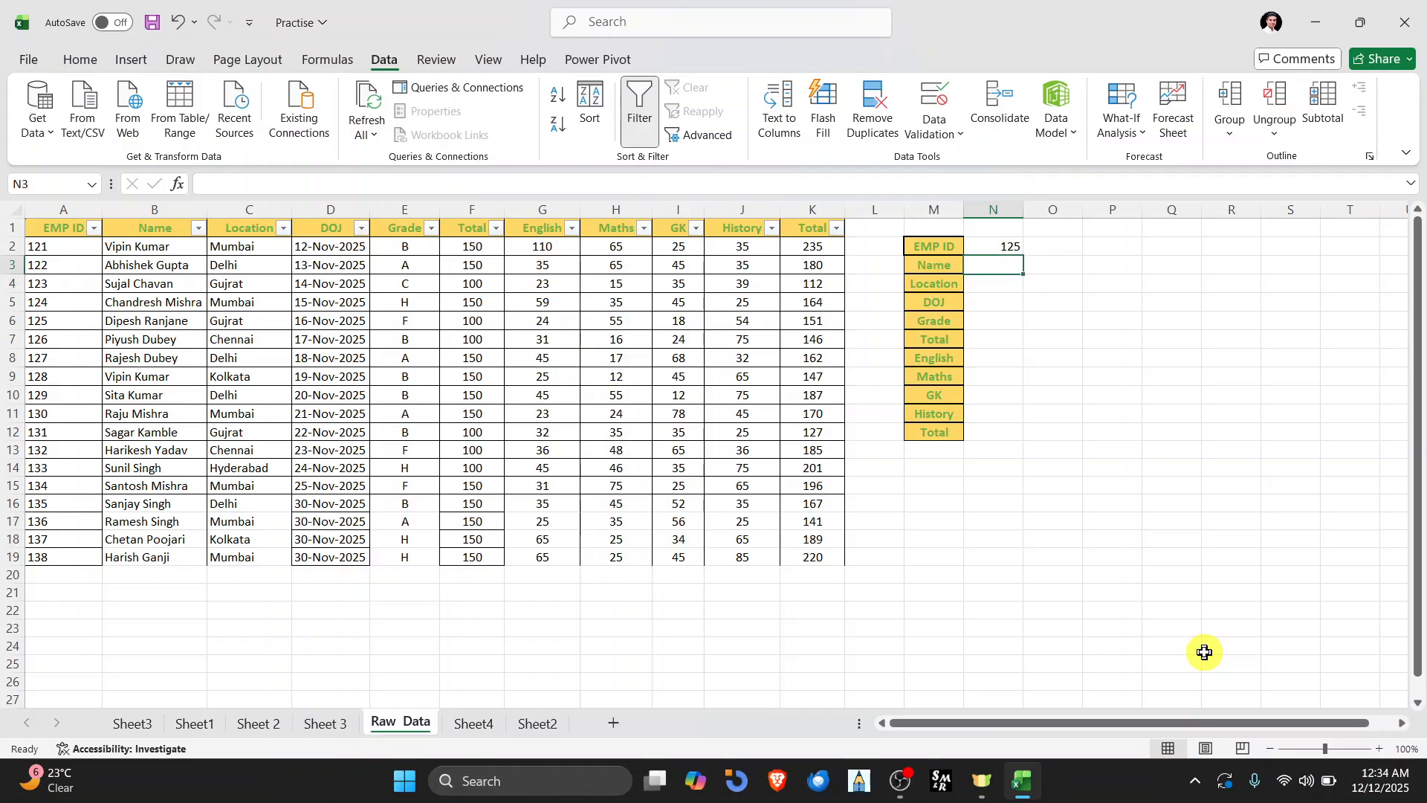
# Step: Enter =VLOOKUP($N$2,Raw_Data,2,FALSE) in N3 to look up the employee's name with an exact match
pyautogui.write('=')
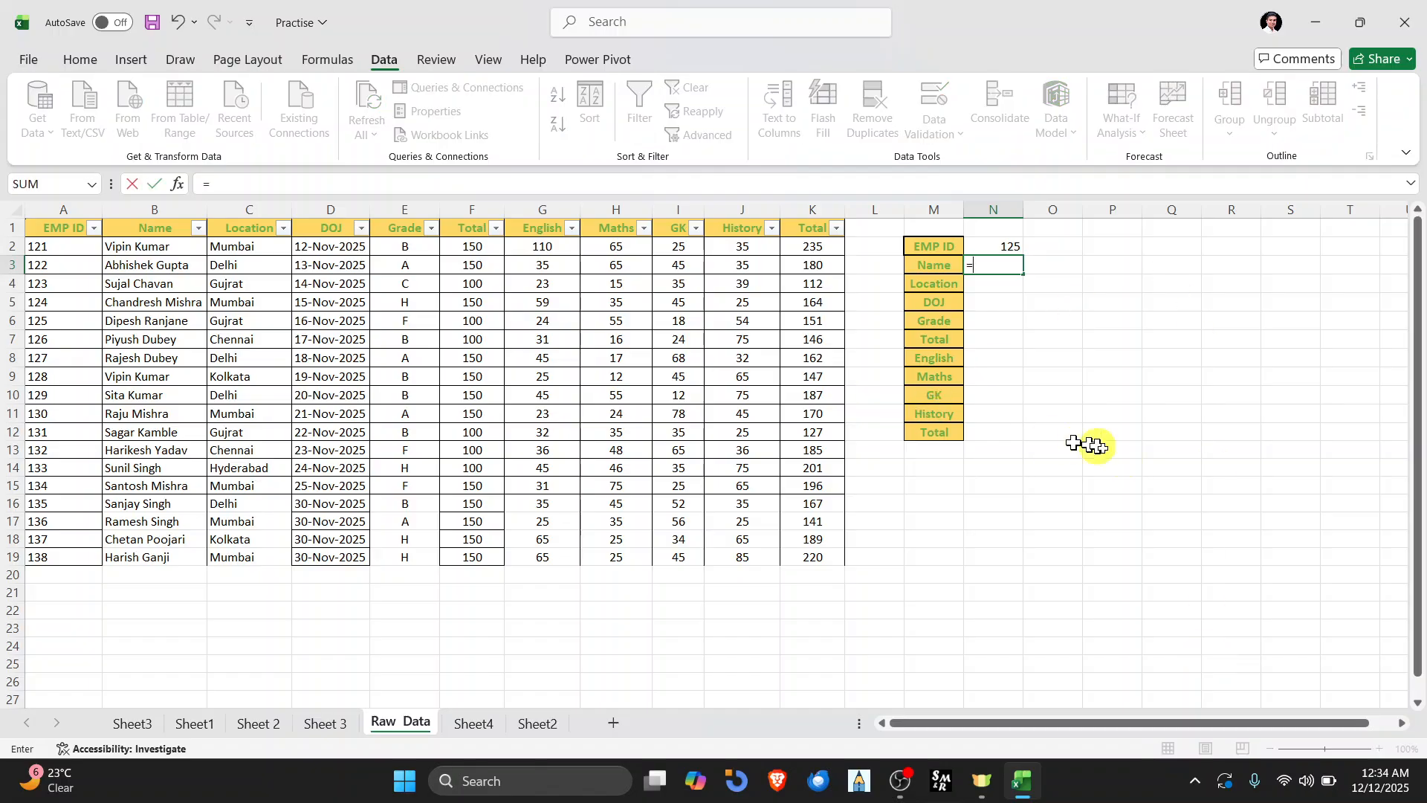
pyautogui.write('vl')
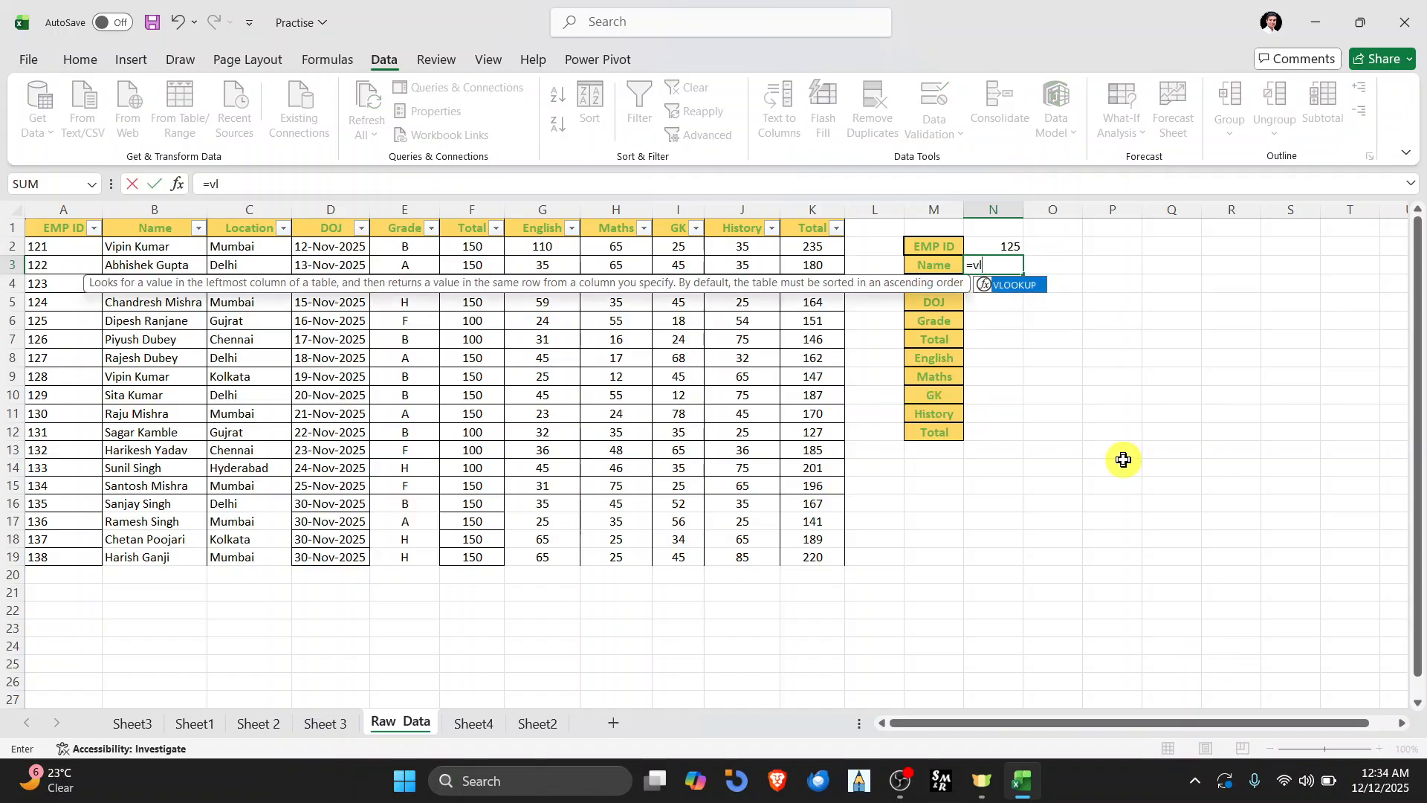
pyautogui.press('Tab')
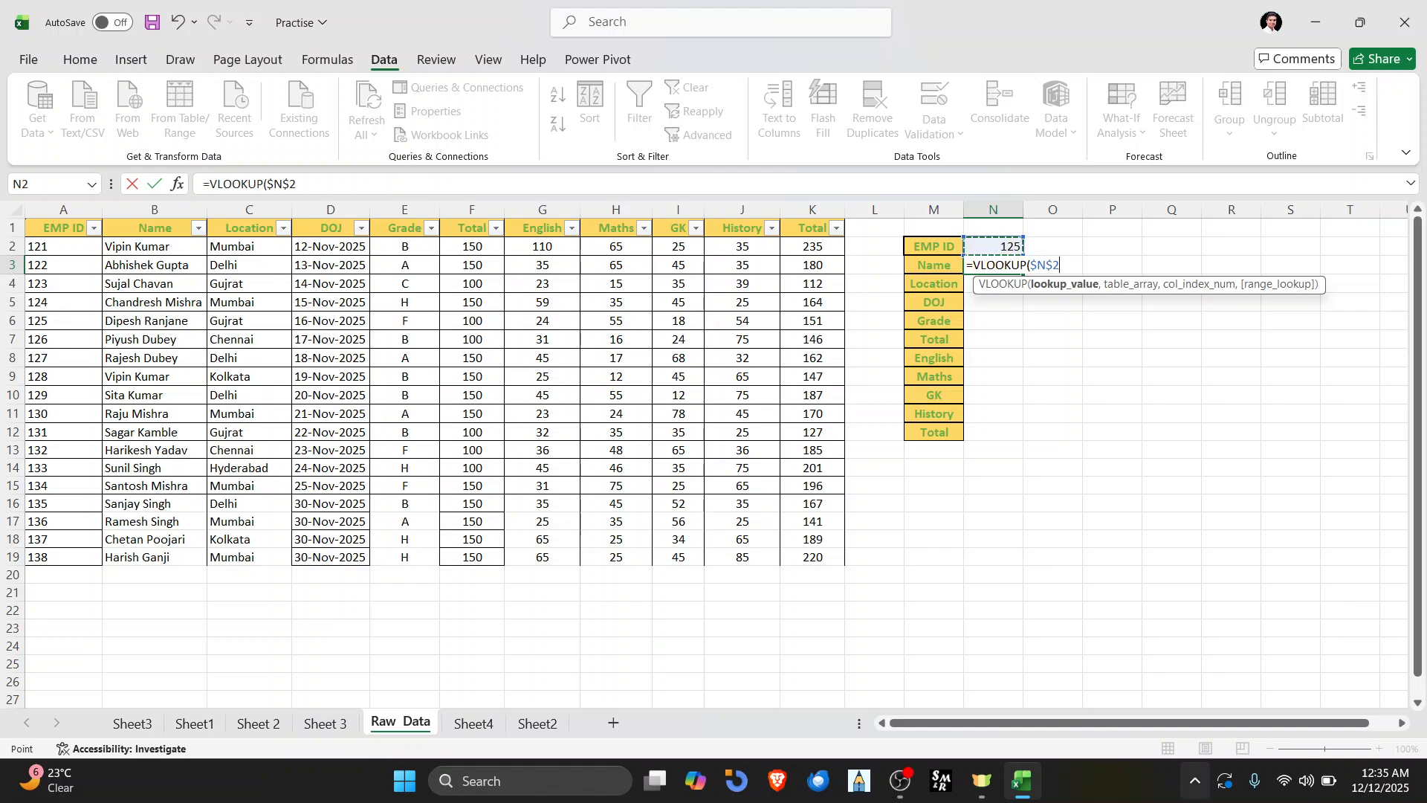
pyautogui.write(',')
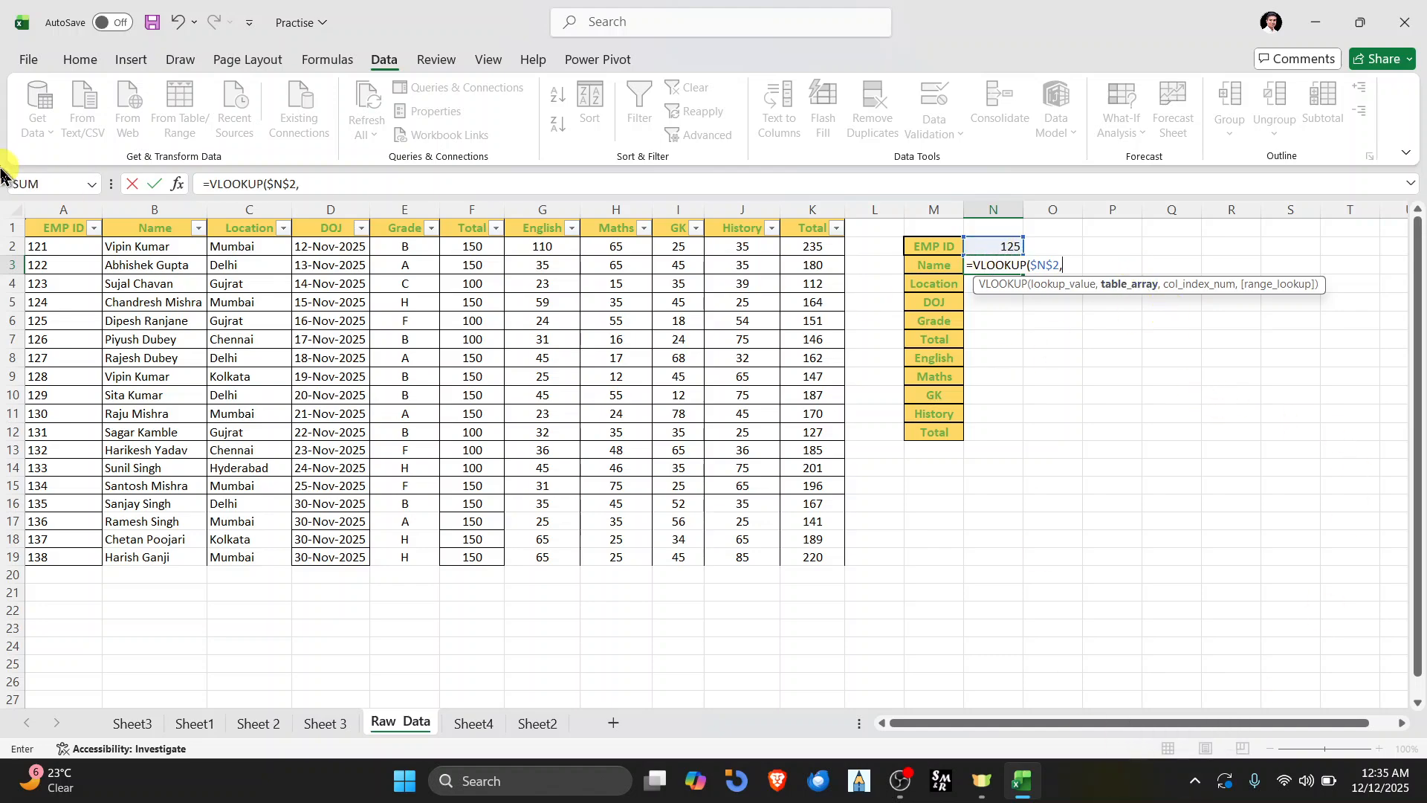
pyautogui.moveTo(60, 223); pyautogui.dragTo(812, 557)
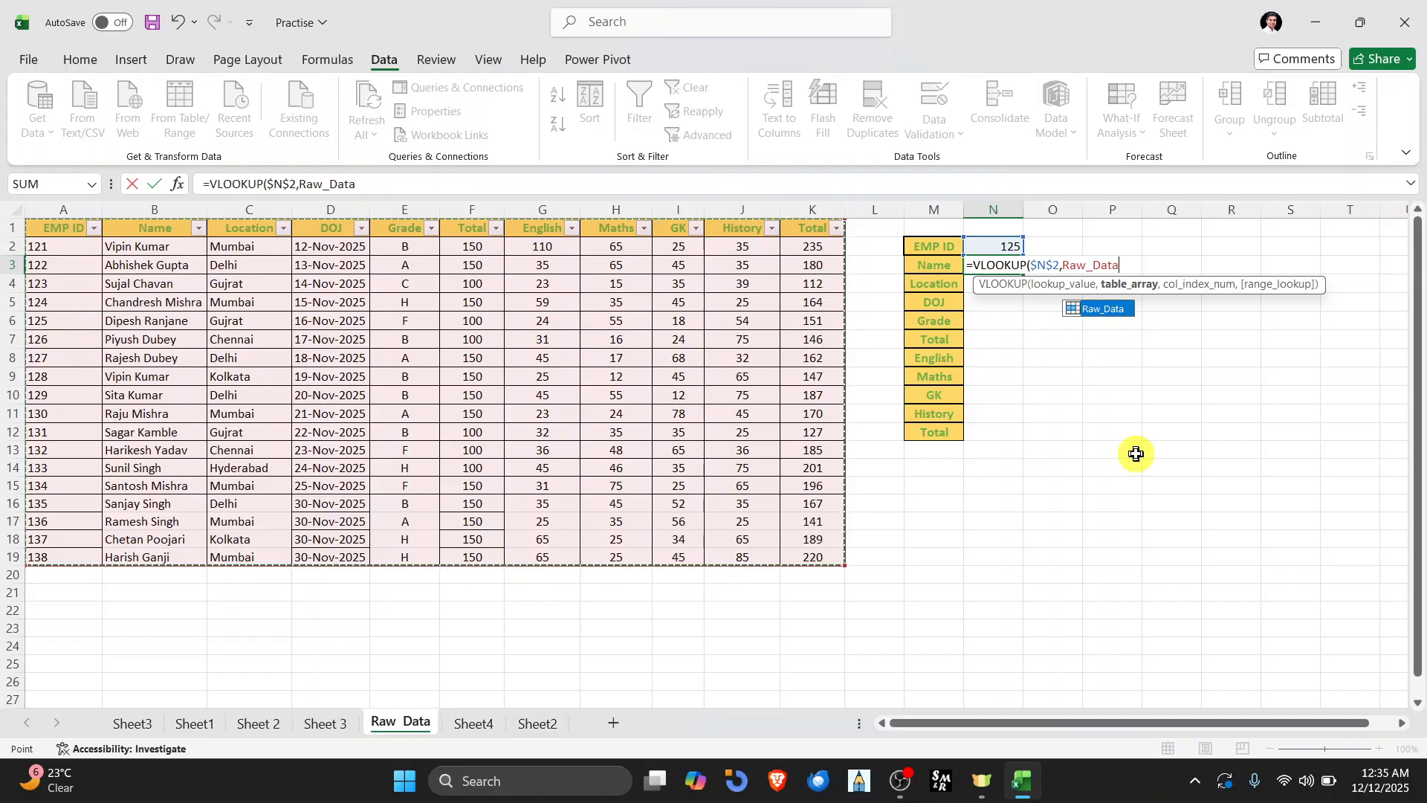
pyautogui.write(',2')
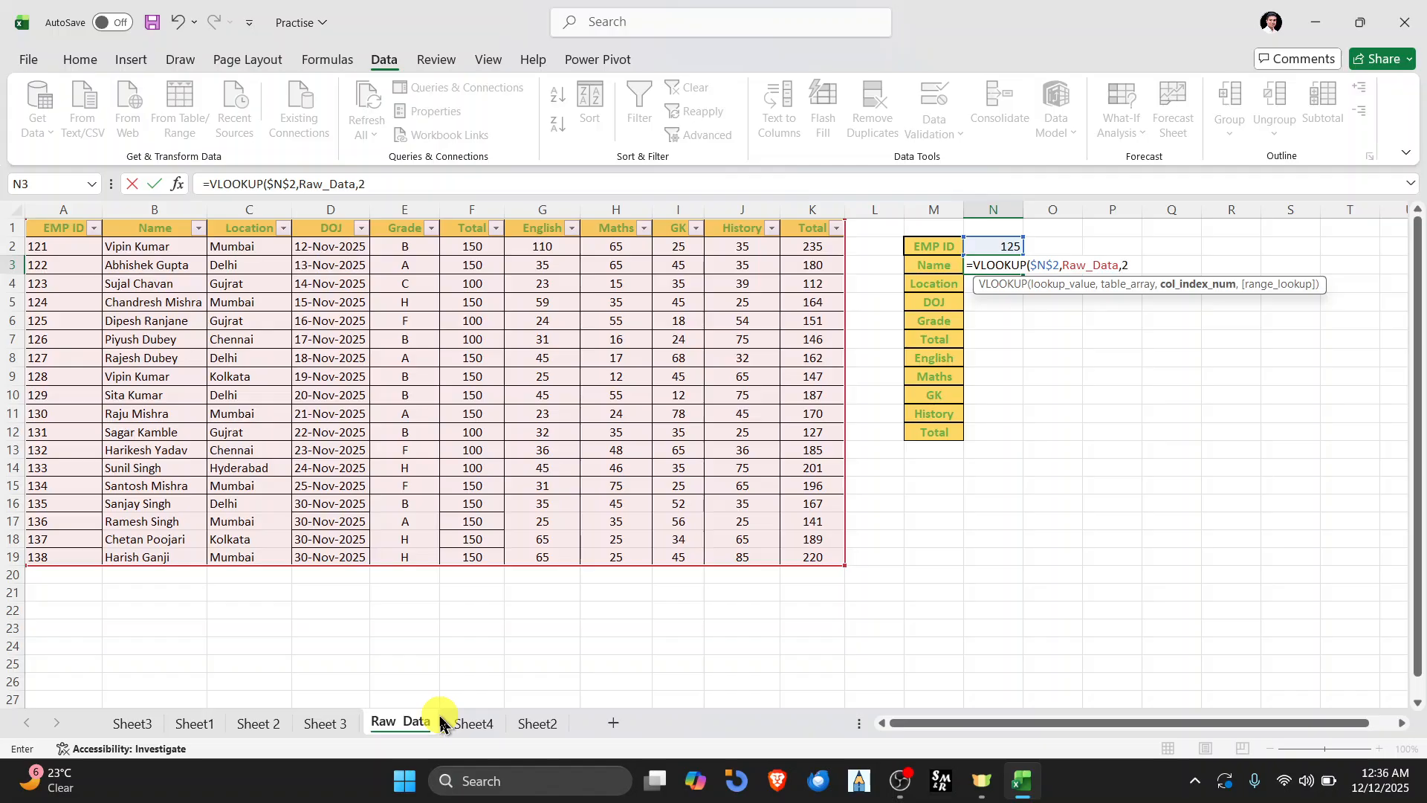
pyautogui.write(',')
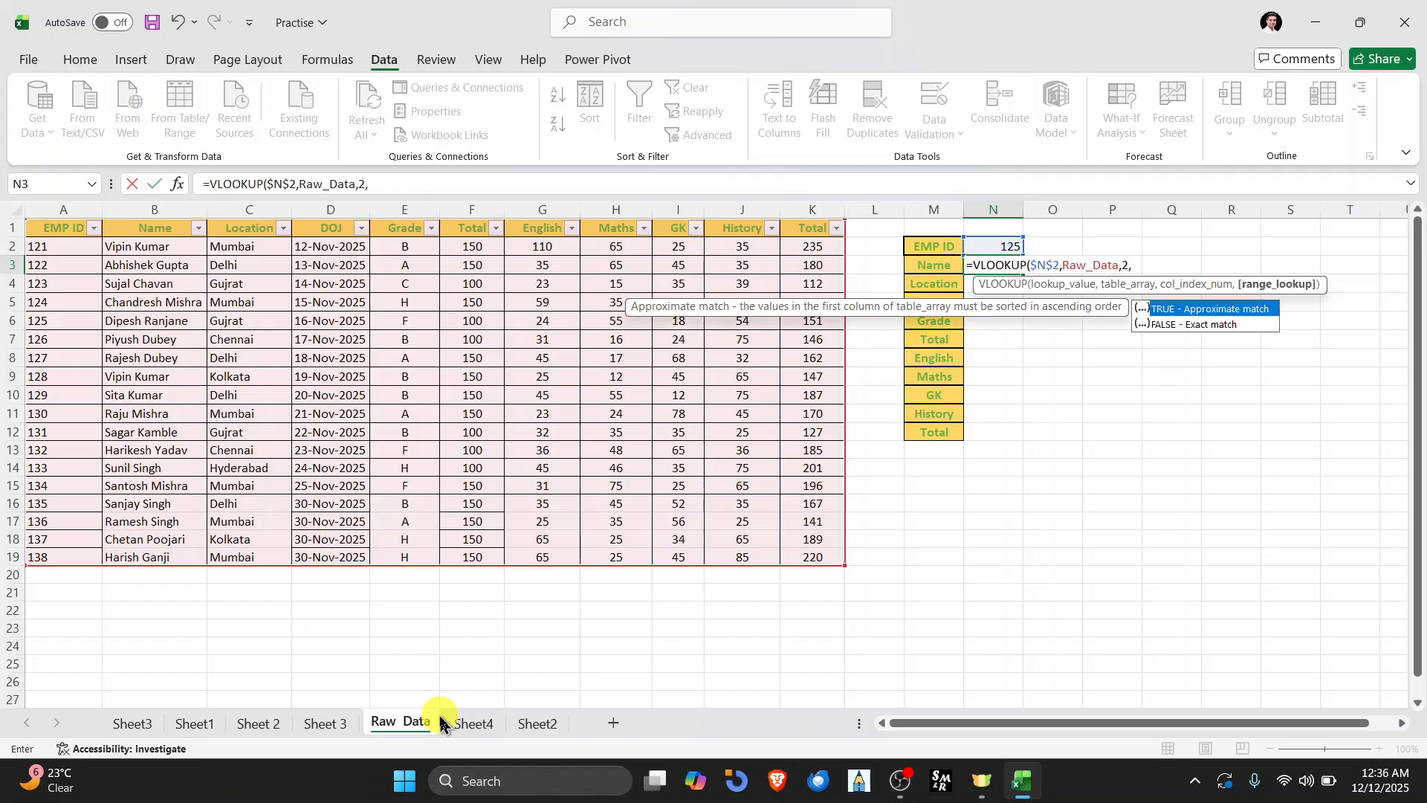
pyautogui.press('Down')
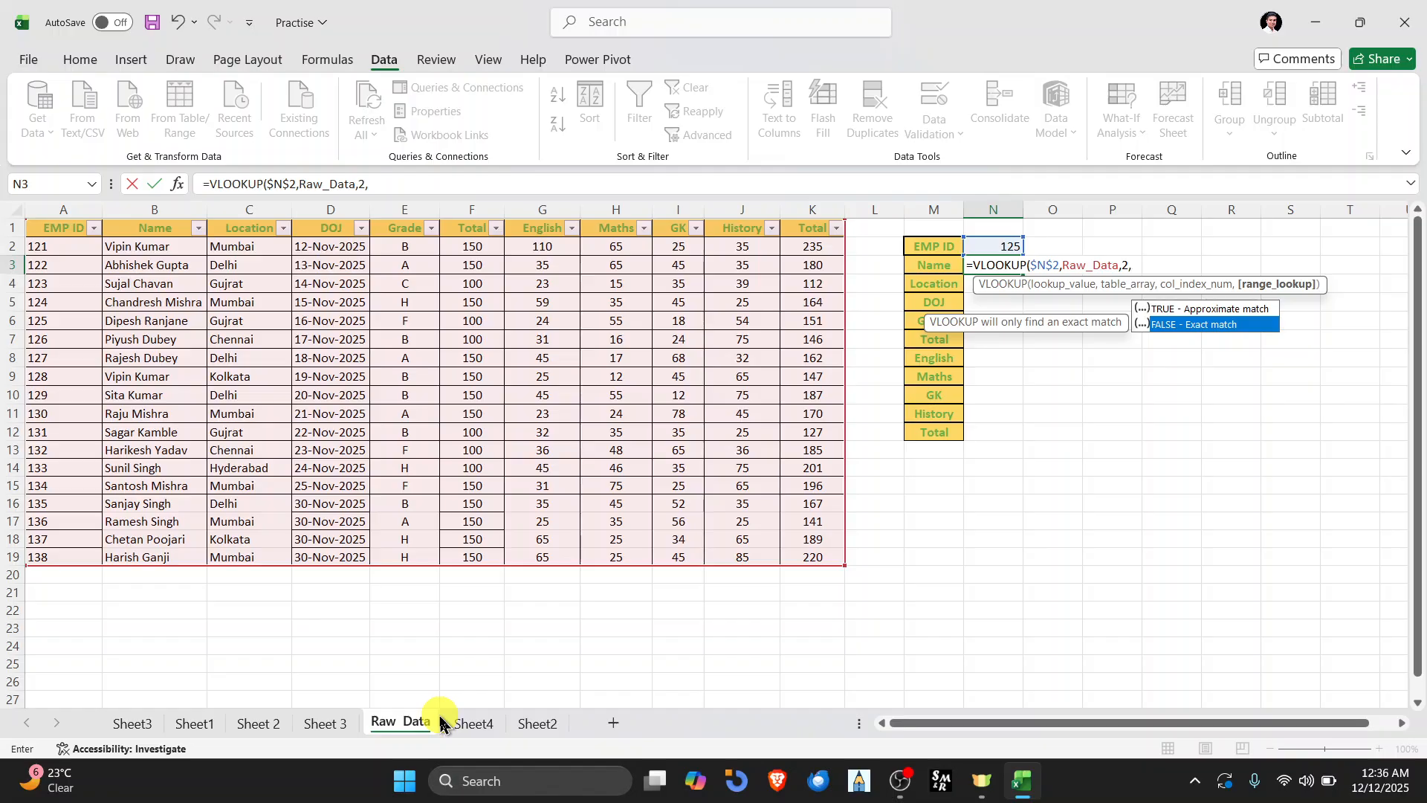
pyautogui.press('Tab')
pyautogui.press('Return')
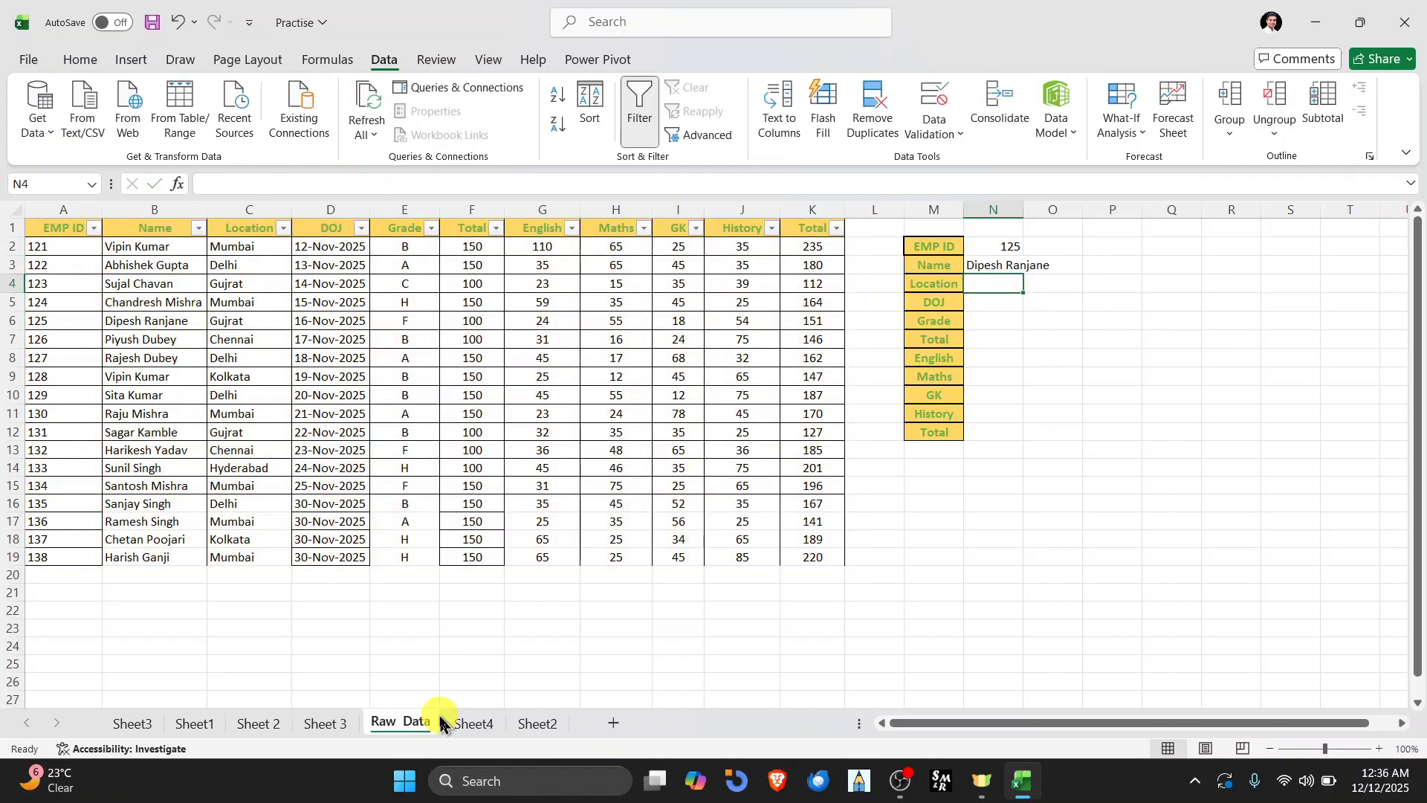
# Step: Fill the VLOOKUP formula from N3 down to N12 and review the column index in the copied formula in N4
pyautogui.press('Up')
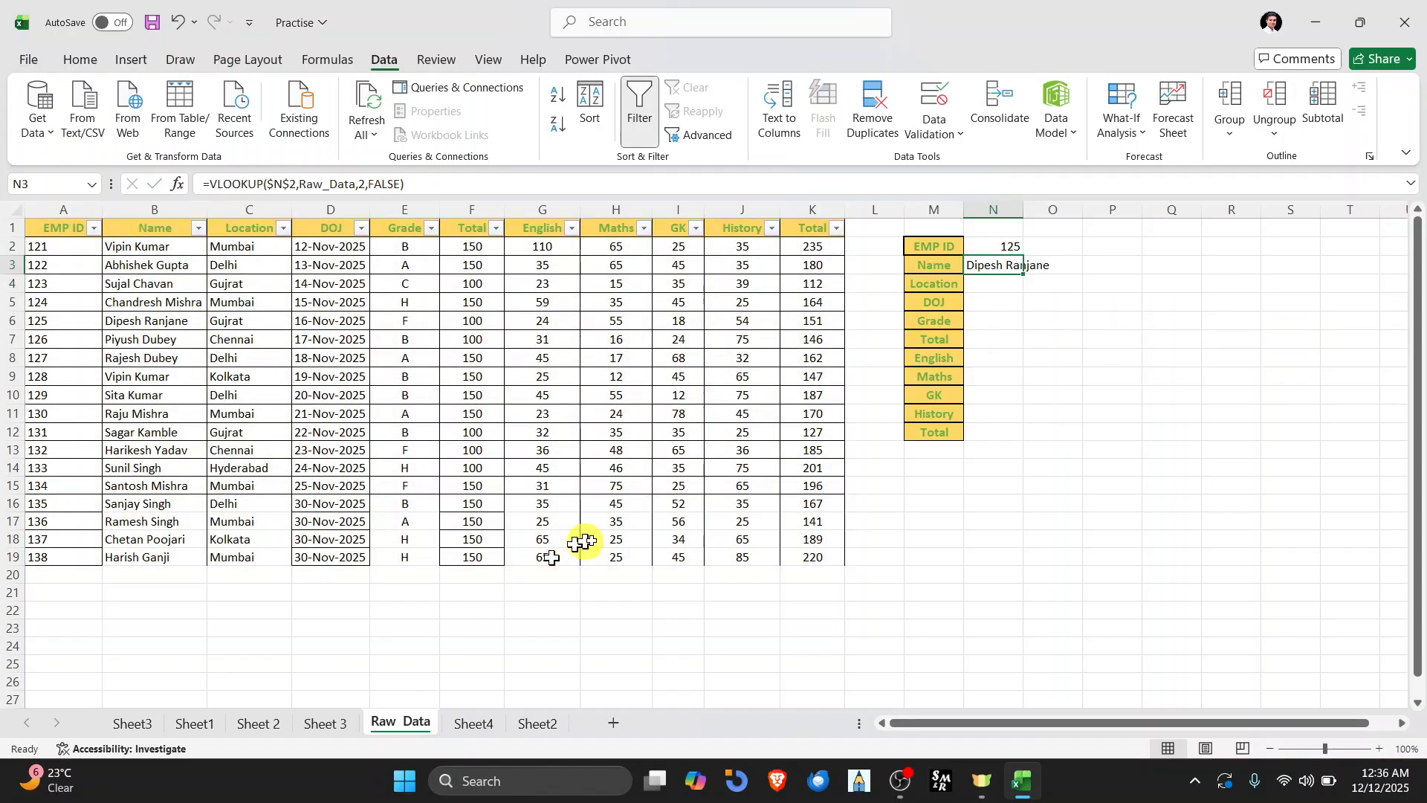
pyautogui.moveTo(1024, 276); pyautogui.dragTo(1006, 433)
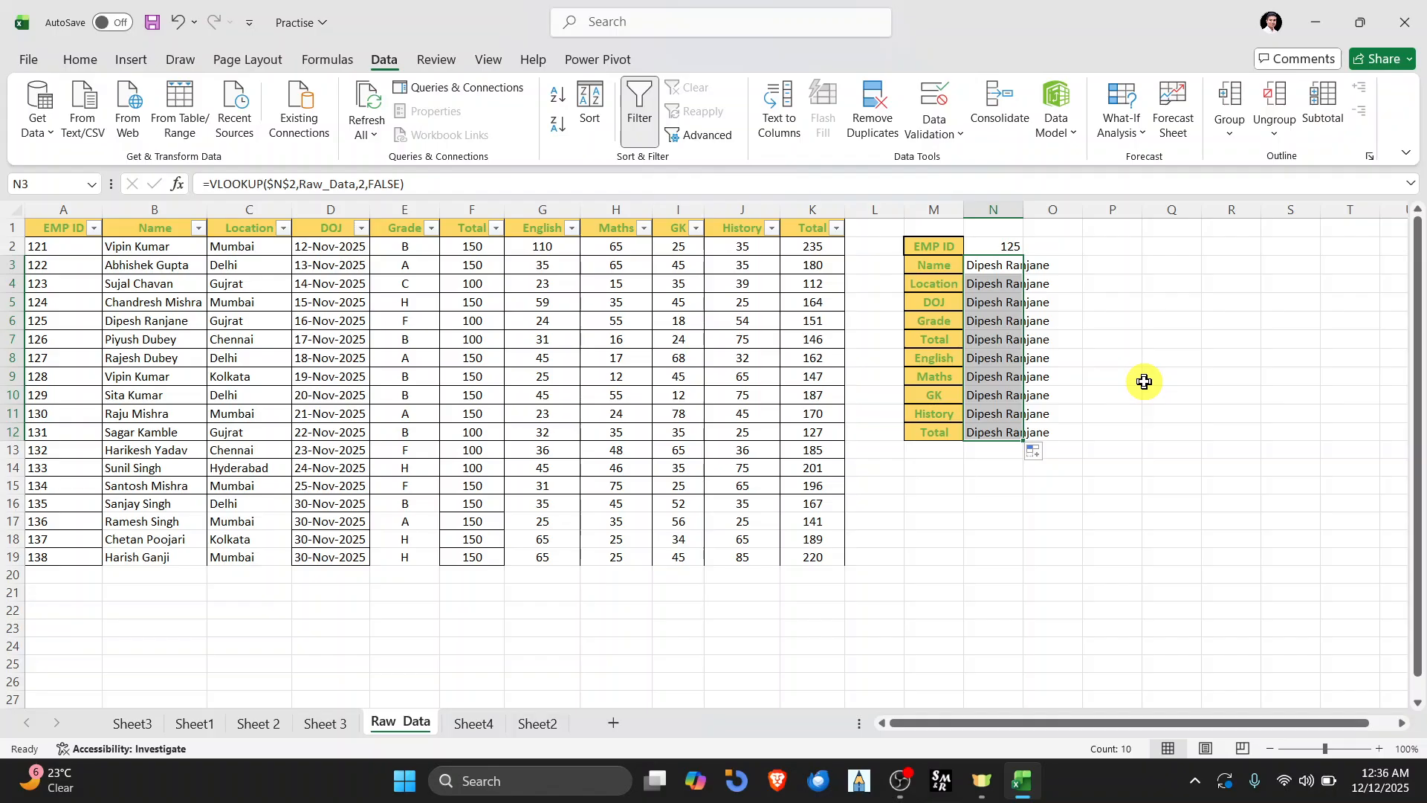
pyautogui.click(1004, 275)
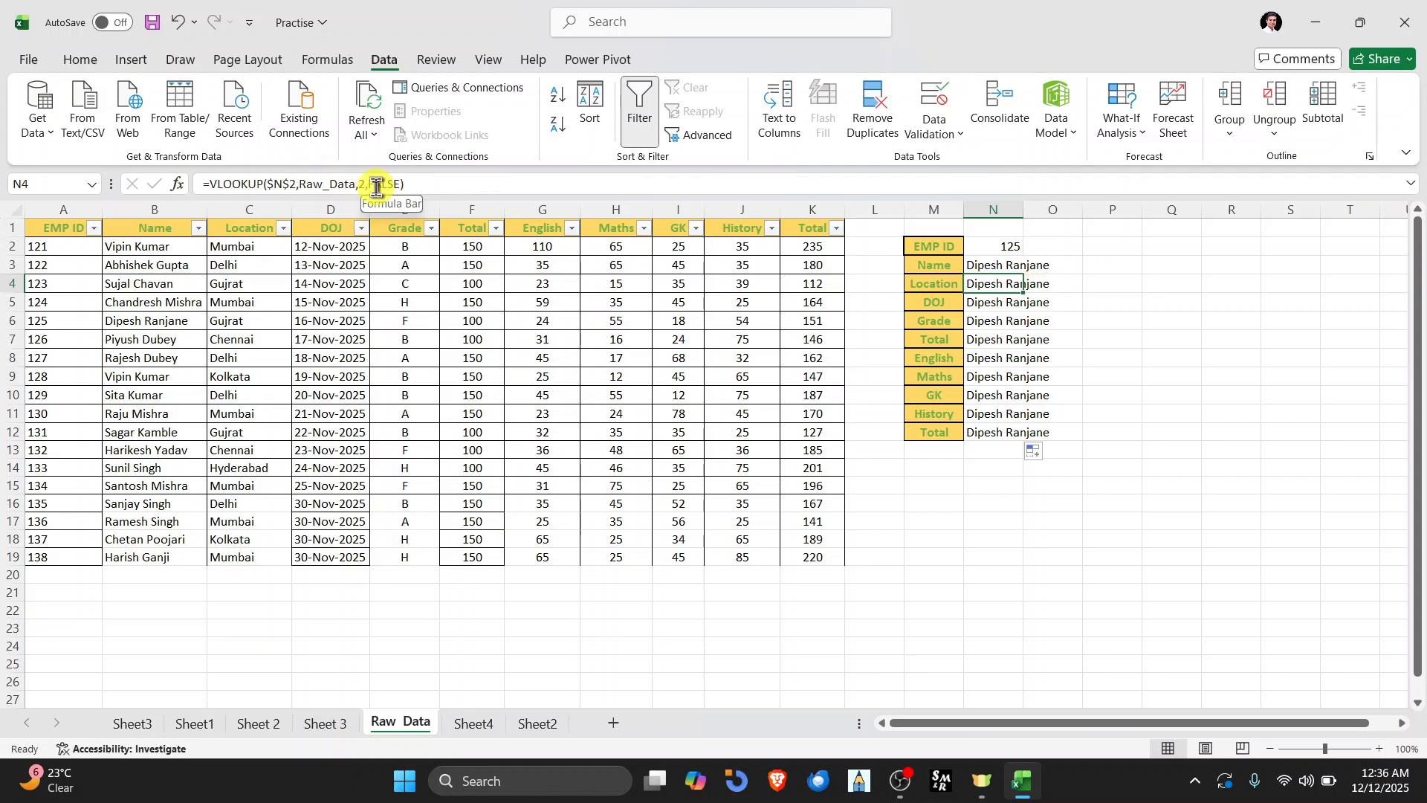
pyautogui.click(998, 265)
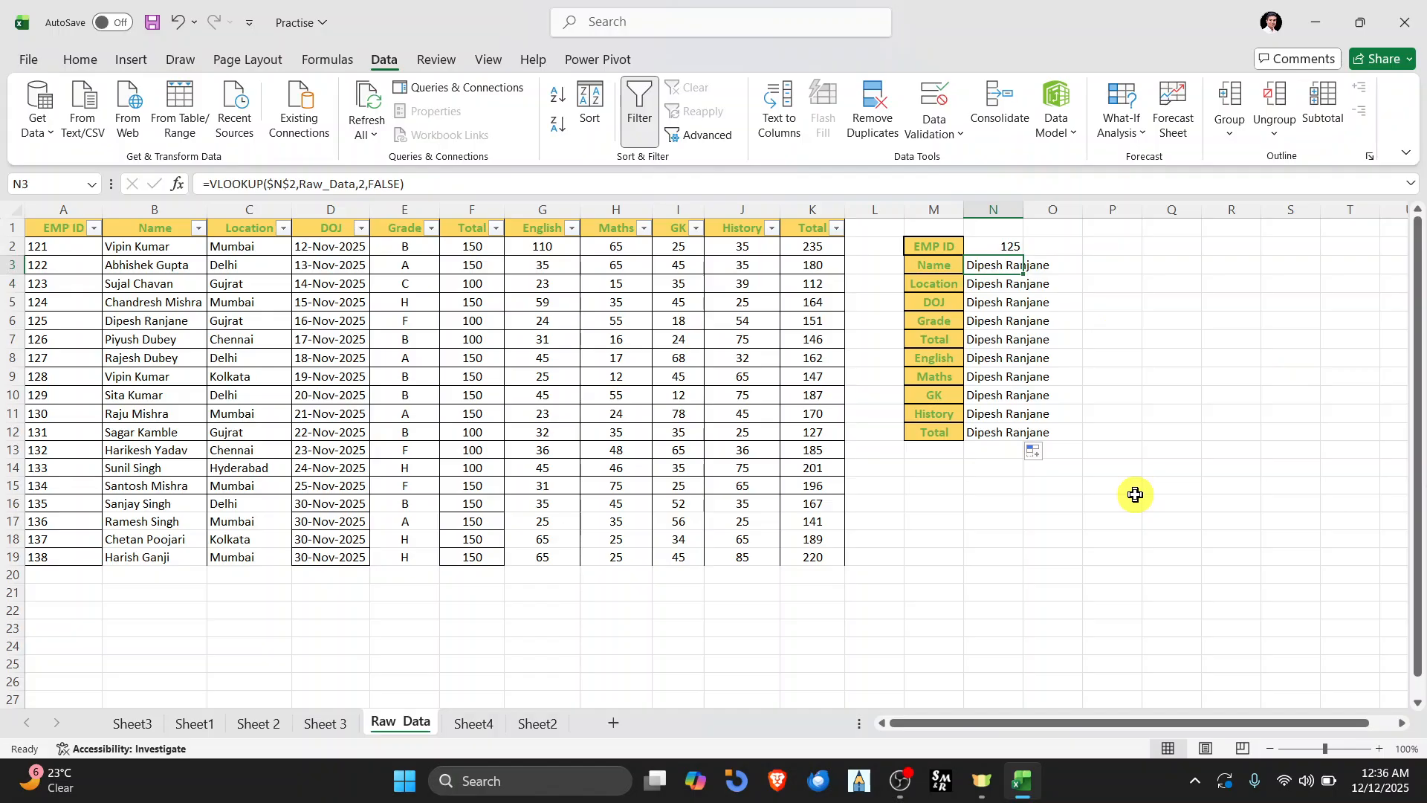
pyautogui.hotkey('shift', 'Down')
pyautogui.hotkey('shift', 'Down')
pyautogui.hotkey('shift', 'Down')
pyautogui.hotkey('shift', 'Down')
pyautogui.hotkey('shift', 'Down')
pyautogui.hotkey('shift', 'Down')
pyautogui.hotkey('shift', 'Down')
pyautogui.hotkey('shift', 'Down')
pyautogui.hotkey('shift', 'Down')
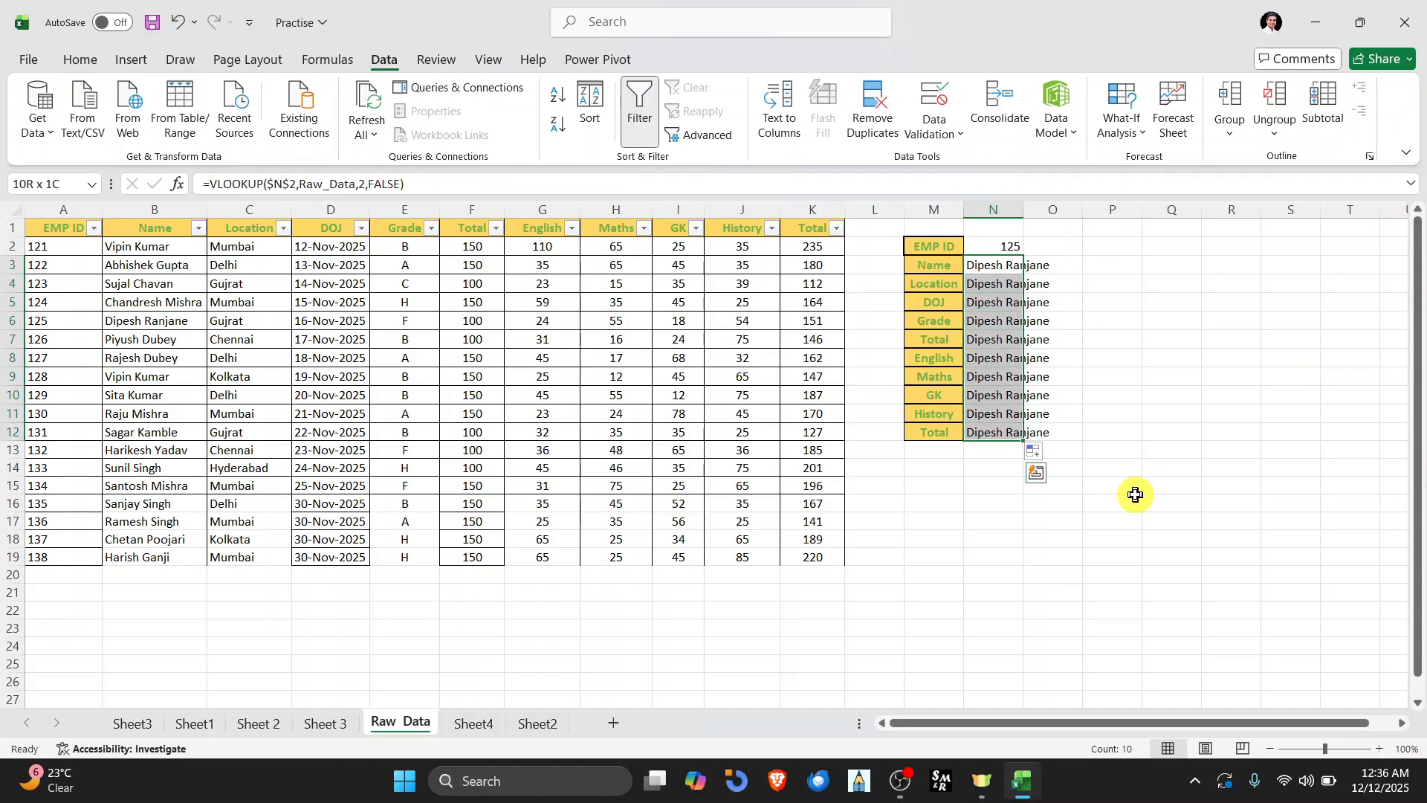
pyautogui.press('Down')
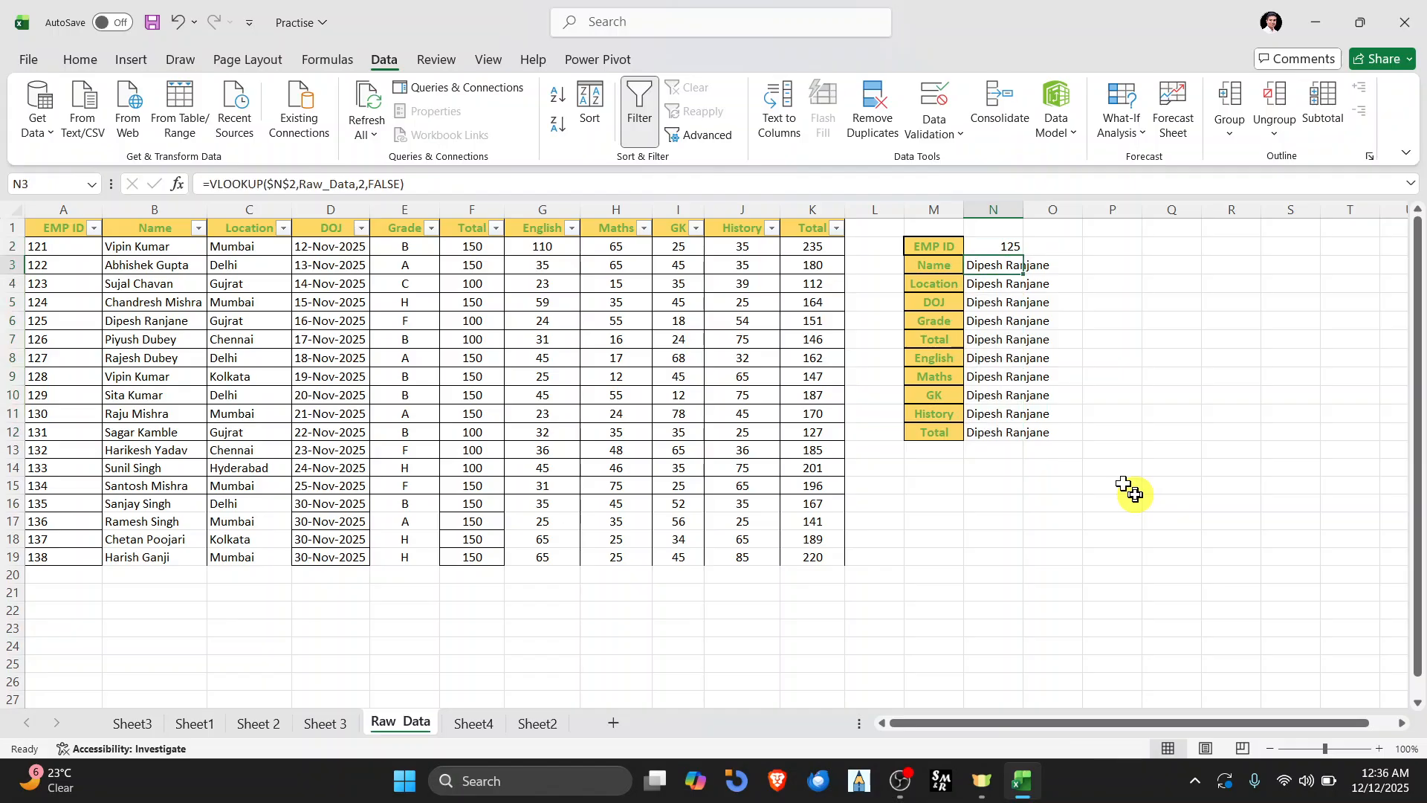
# Step: Auto-fit the width of column N to its contents and return to the Name formula in N3
pyautogui.doubleClick(1023, 210)
pyautogui.moveTo(1023, 210); pyautogui.dragTo(1001, 311)
pyautogui.click(1005, 267)
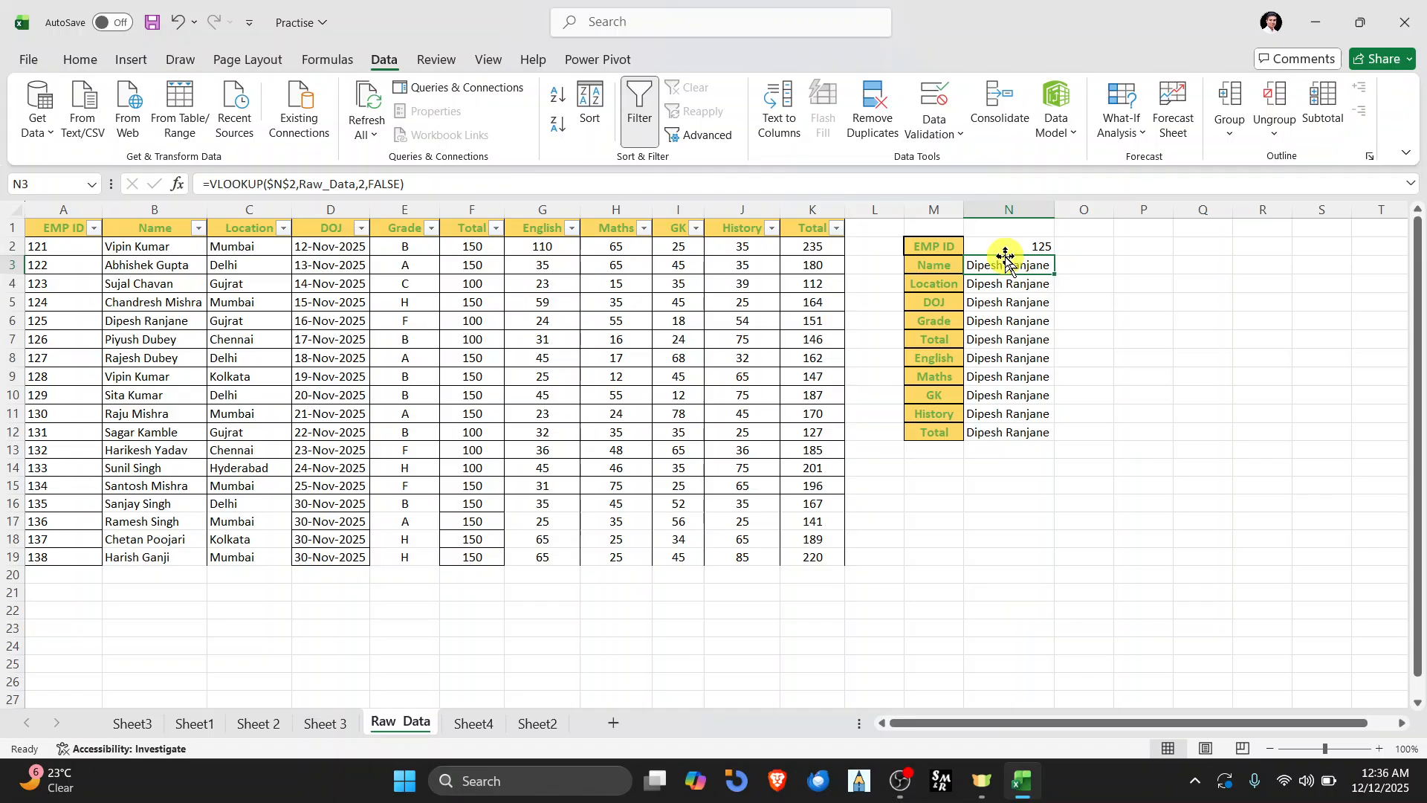
# Step: Change the lookup value in N3's VLOOKUP formula to the relative reference N2 and enter the formula
pyautogui.moveTo(296, 182); pyautogui.dragTo(405, 586)
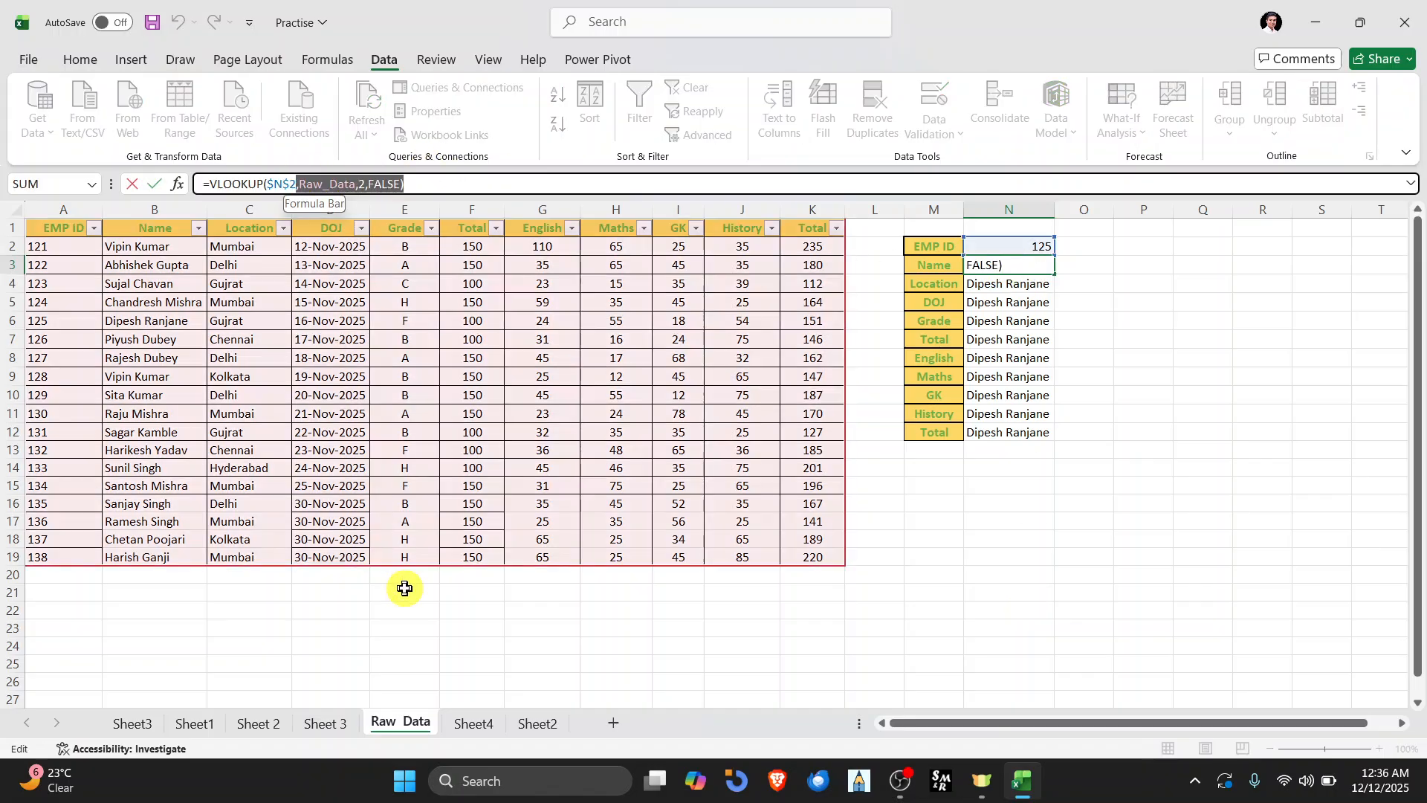
pyautogui.click(297, 183)
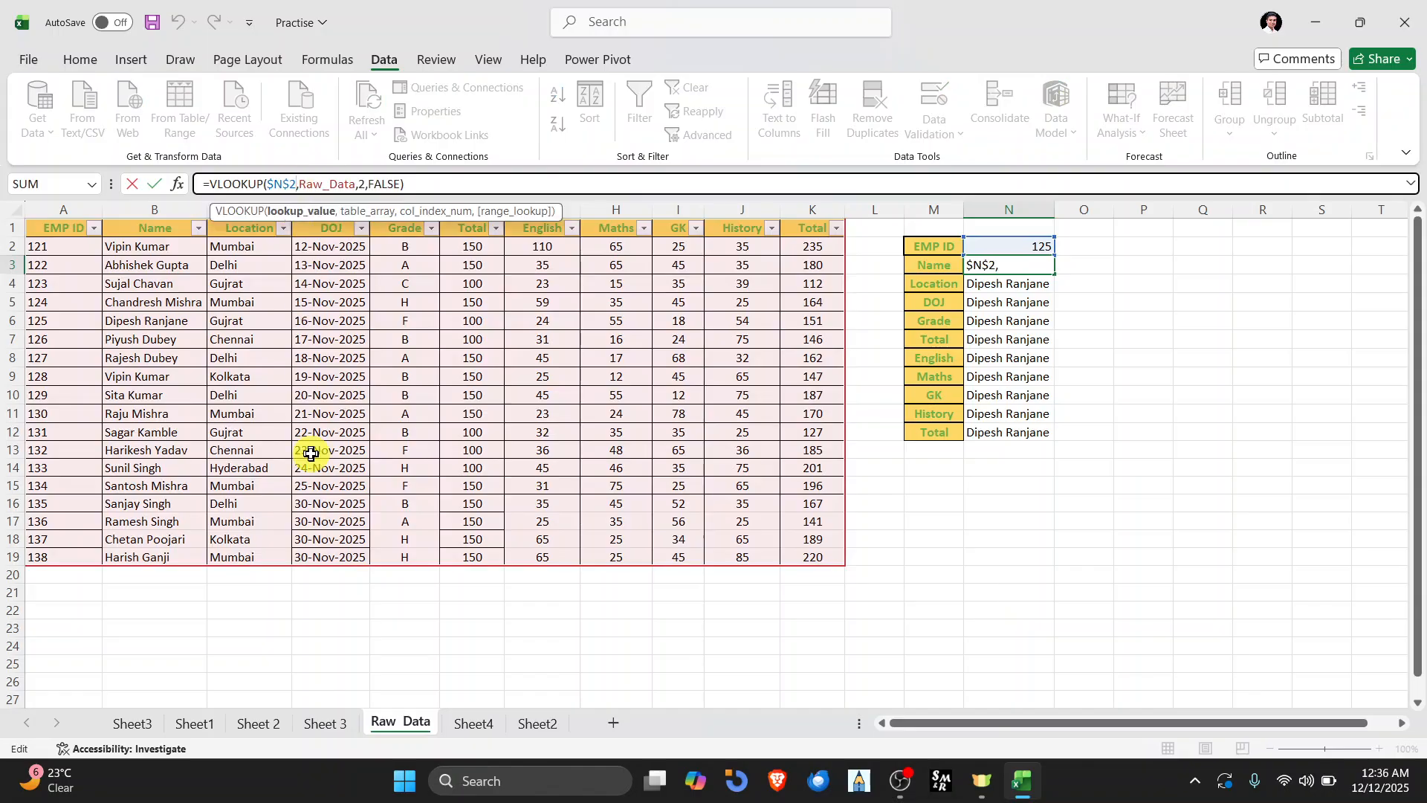
pyautogui.press('F4')
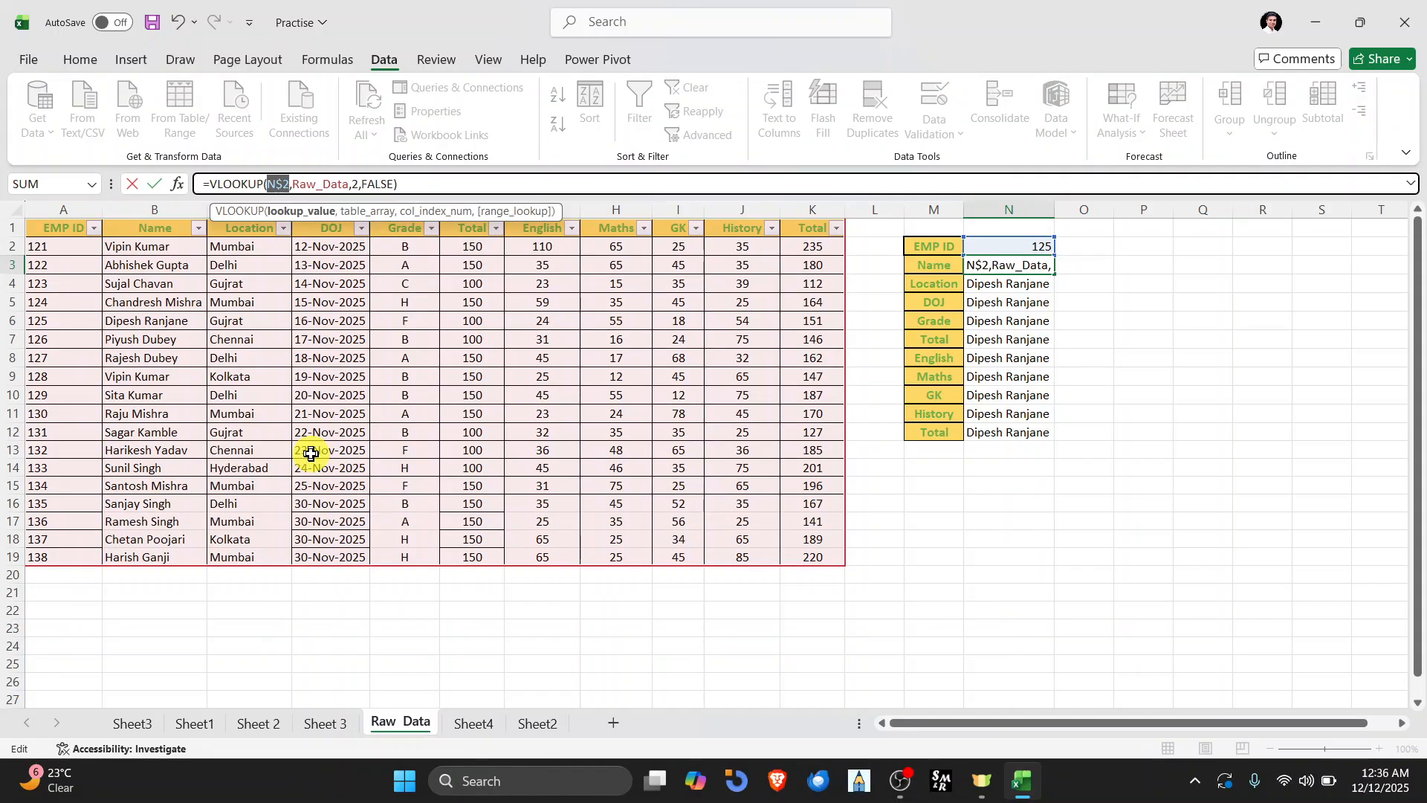
pyautogui.click(288, 186)
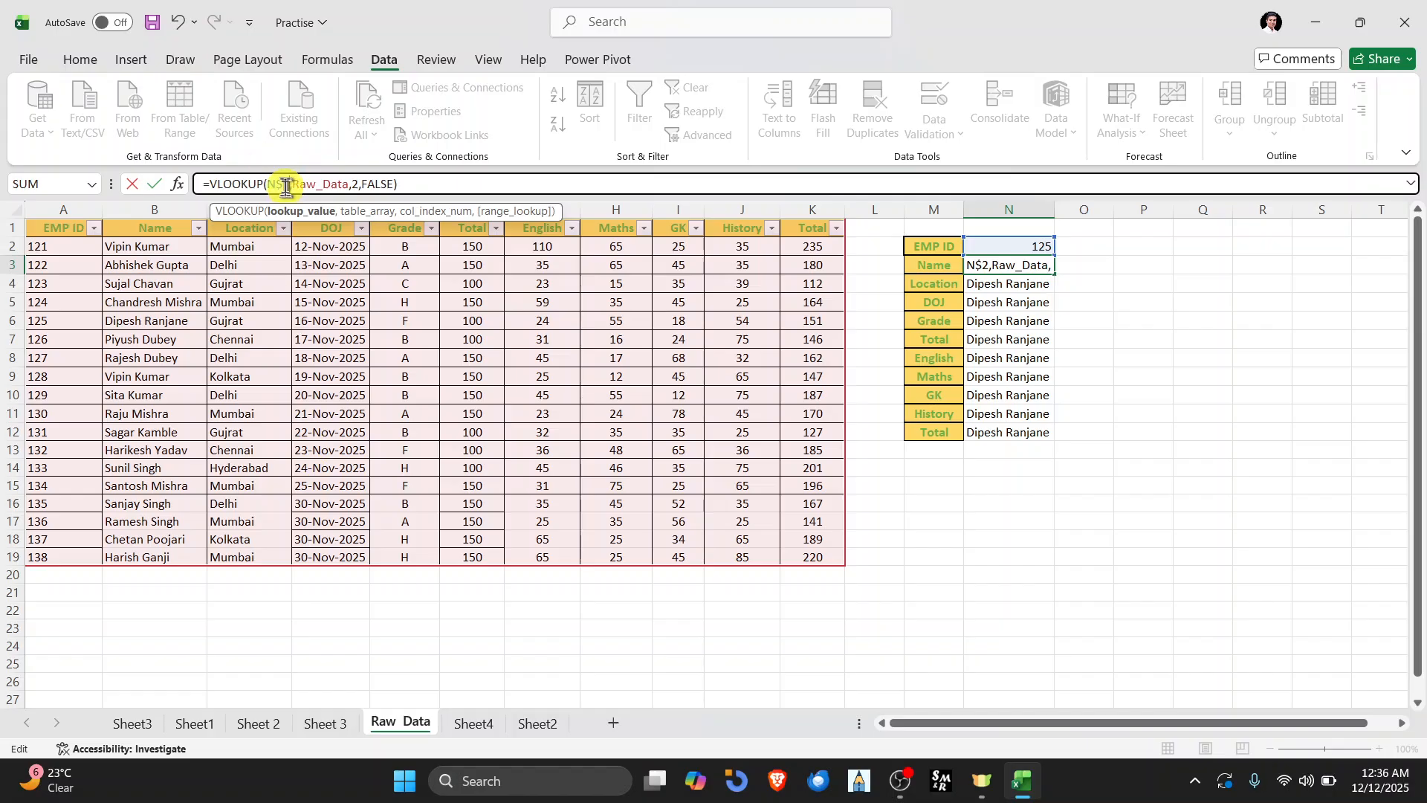
pyautogui.press('BackSpace')
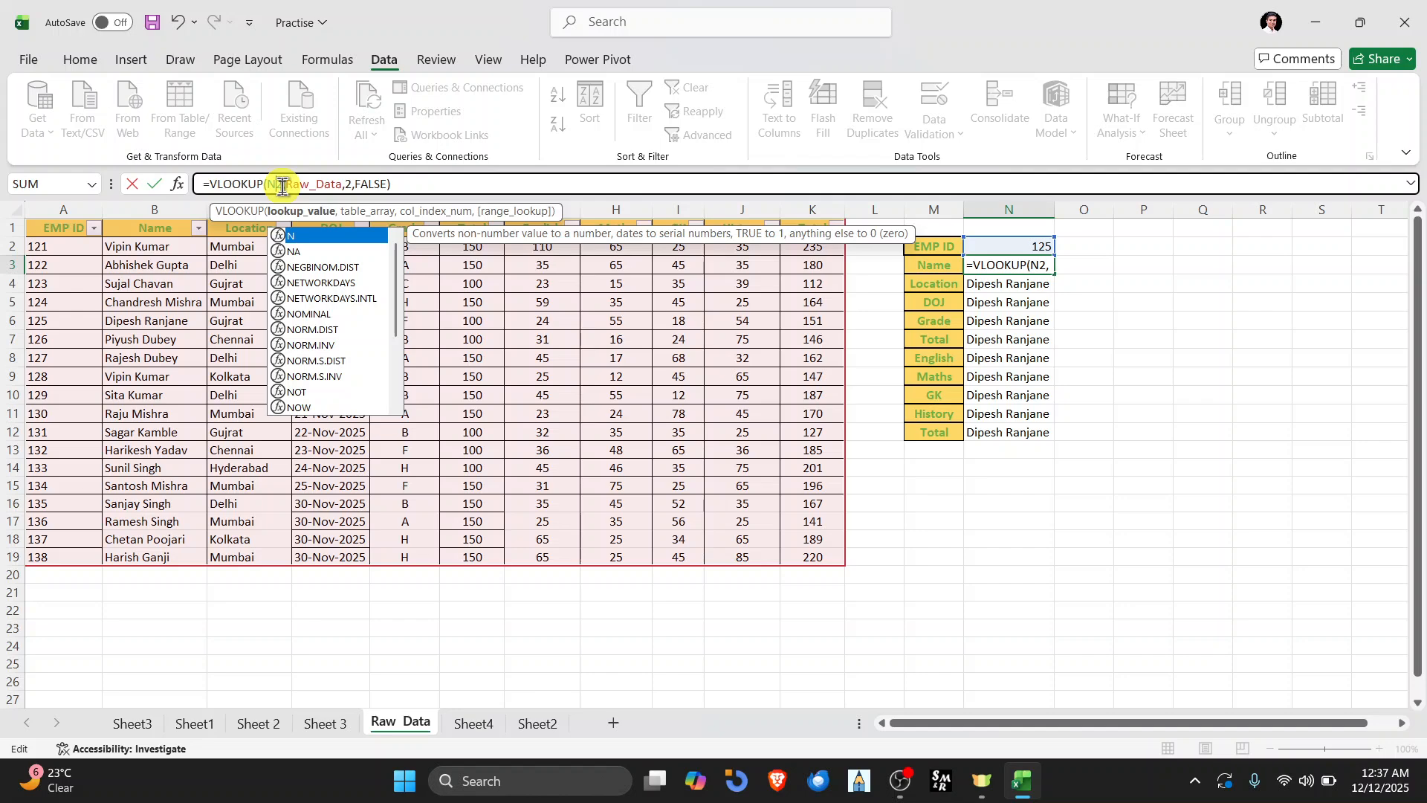
pyautogui.press('Return')
# Step: Fill the relative-reference VLOOKUP formula from N3 down to N12
pyautogui.press('Up')
pyautogui.hotkey('shift', 'Down')
pyautogui.hotkey('shift', 'Down')
pyautogui.hotkey('shift', 'Down')
pyautogui.hotkey('shift', 'Down')
pyautogui.hotkey('shift', 'Down')
pyautogui.hotkey('shift', 'Down')
pyautogui.hotkey('shift', 'Down')
pyautogui.hotkey('shift', 'Down')
pyautogui.hotkey('shift', 'Down')
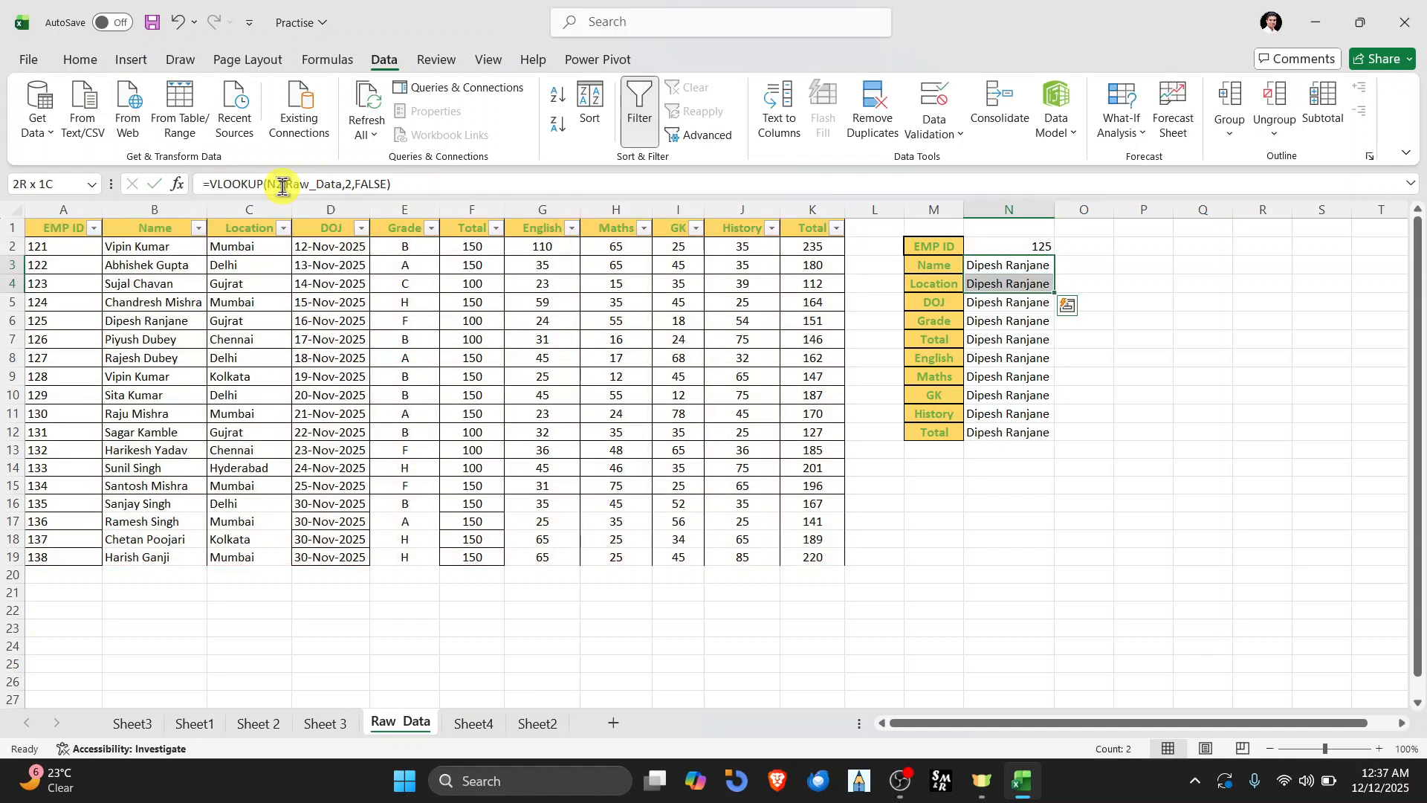
pyautogui.hotkey('ctrl', 'd')
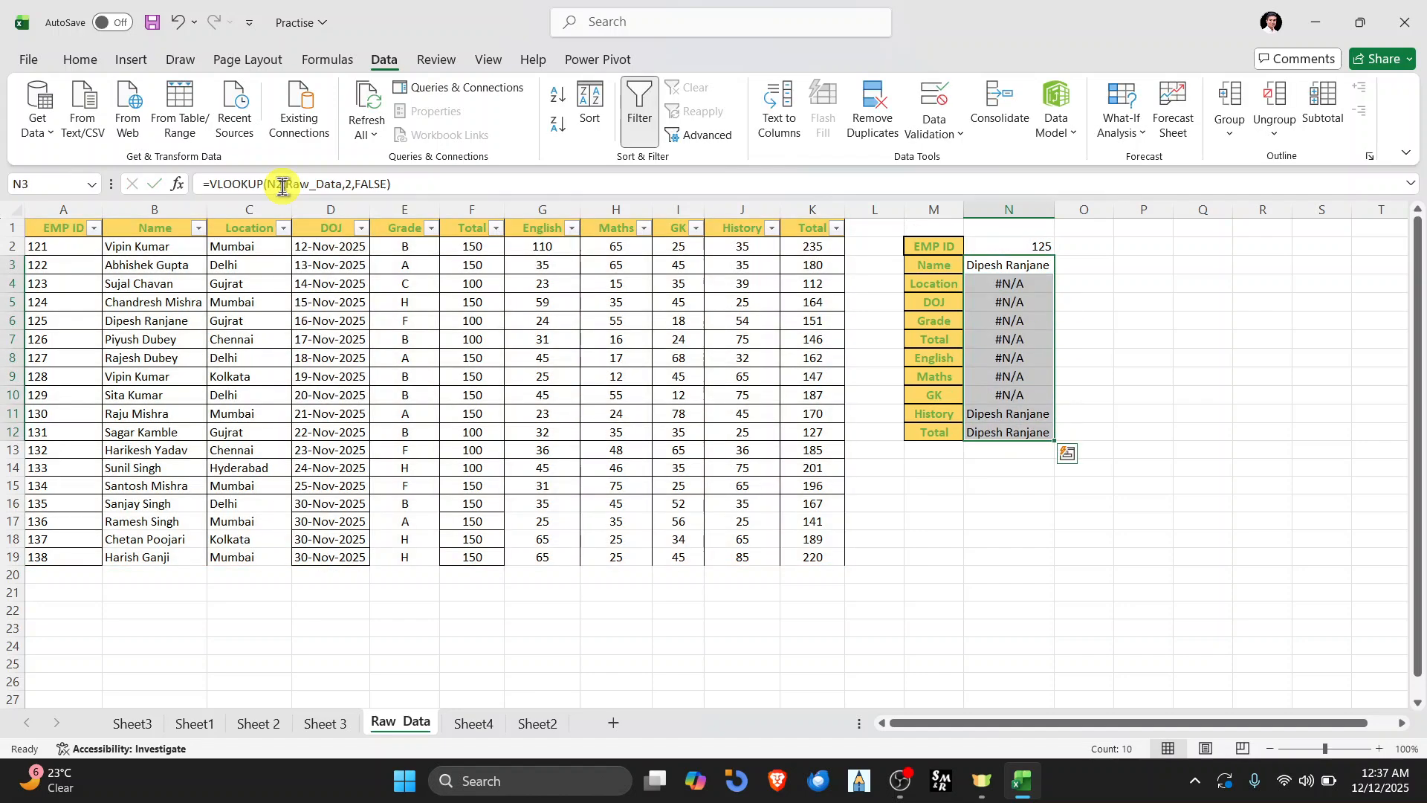
# Step: Examine how the lookup reference shifts in the copied formulas in N4, N5 and N6, and return to N3
pyautogui.click(1036, 266)
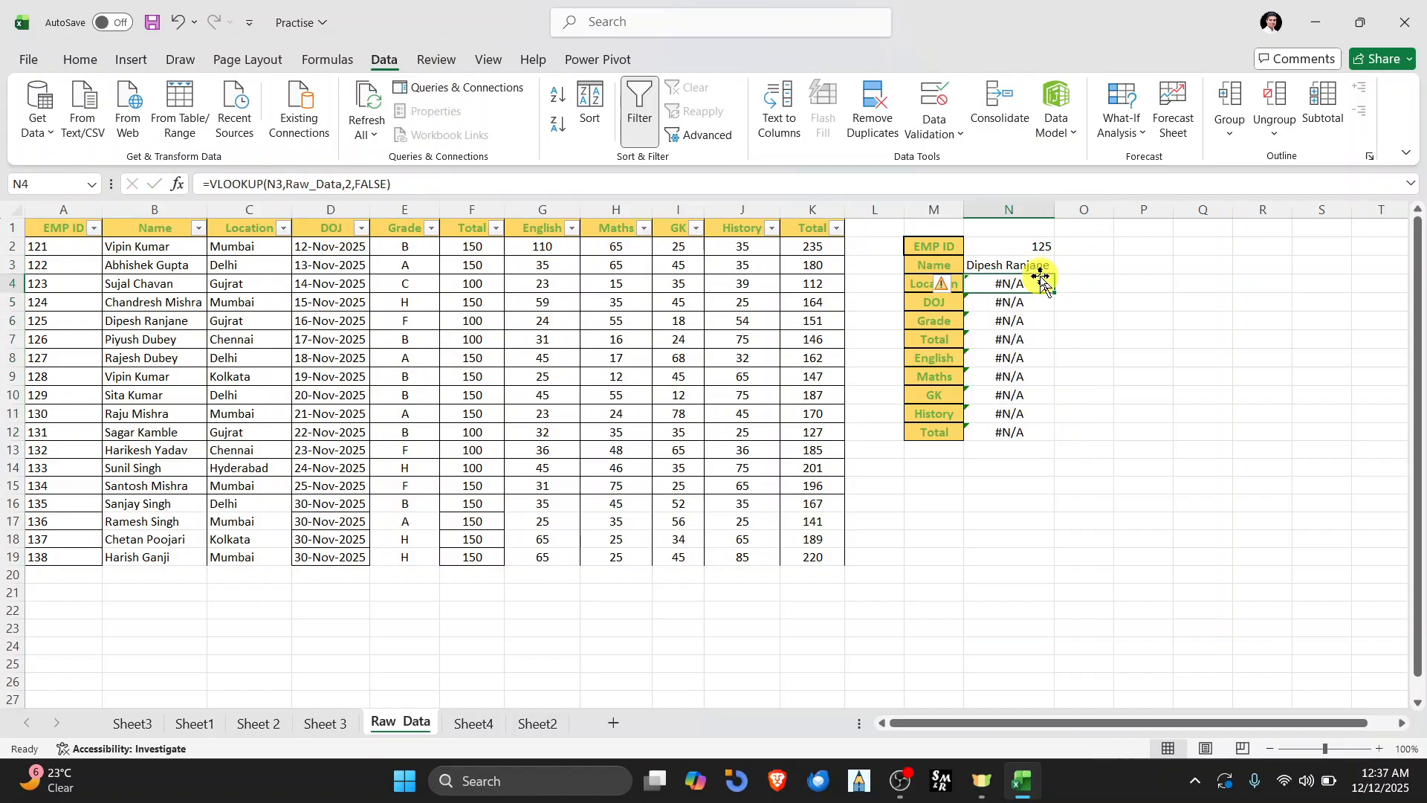
pyautogui.press('Down')
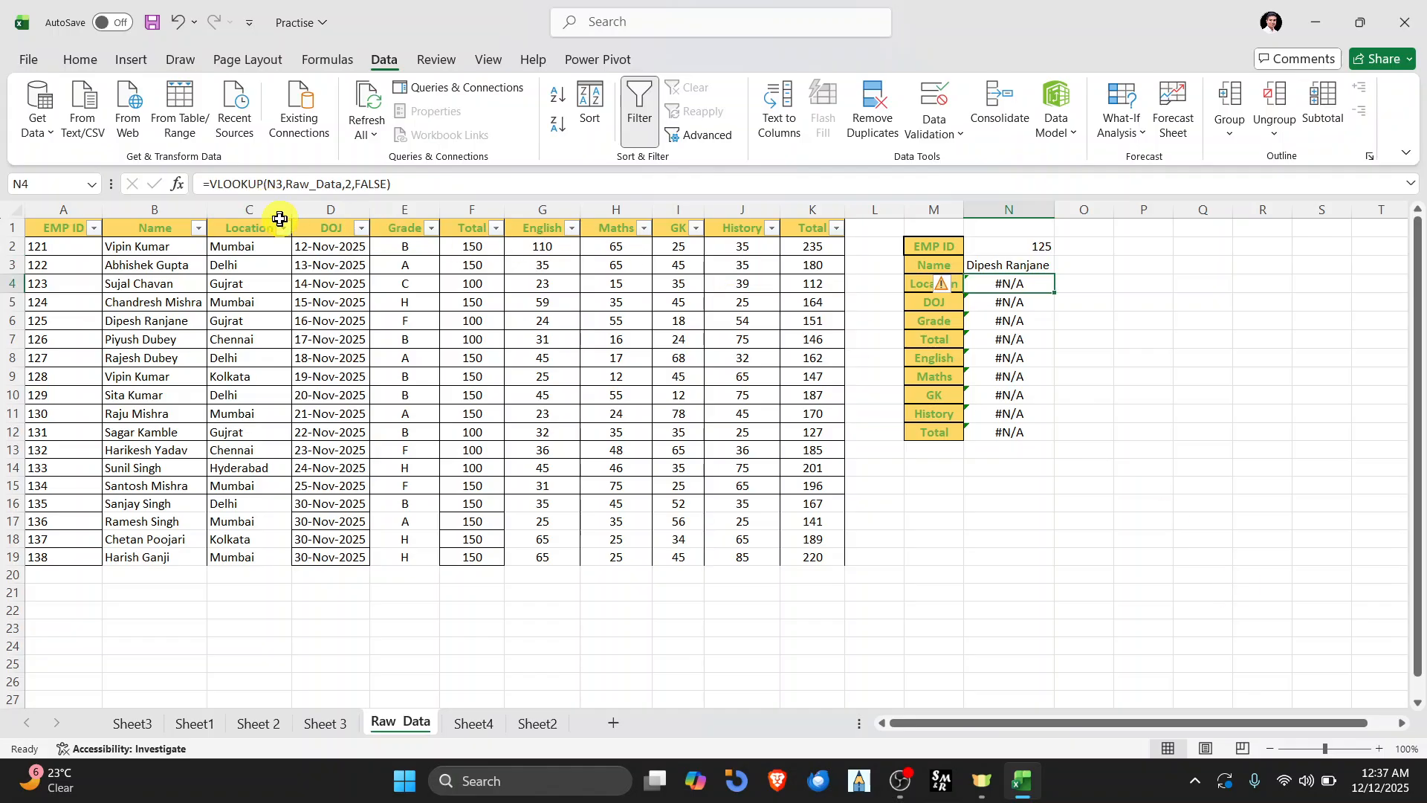
pyautogui.click(1024, 299)
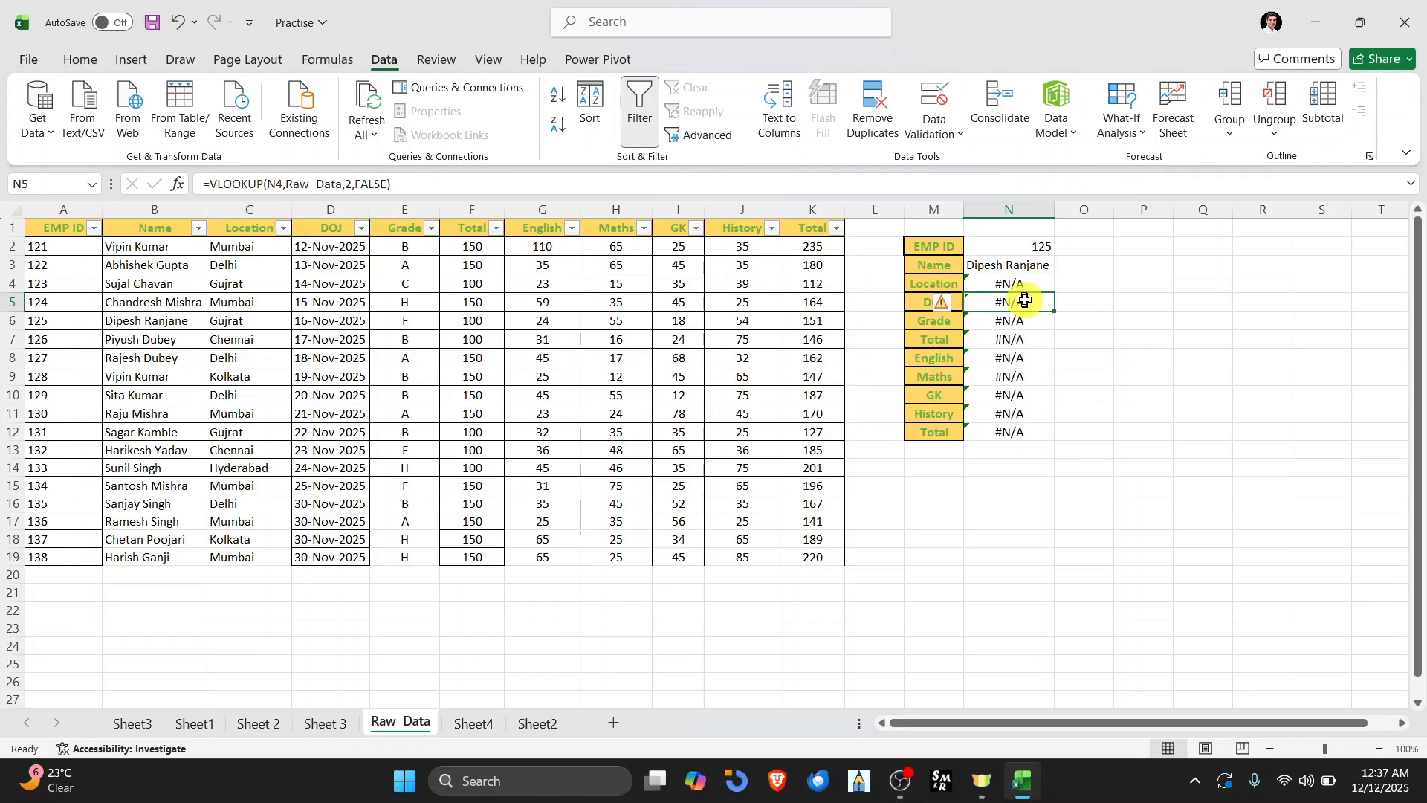
pyautogui.click(1039, 321)
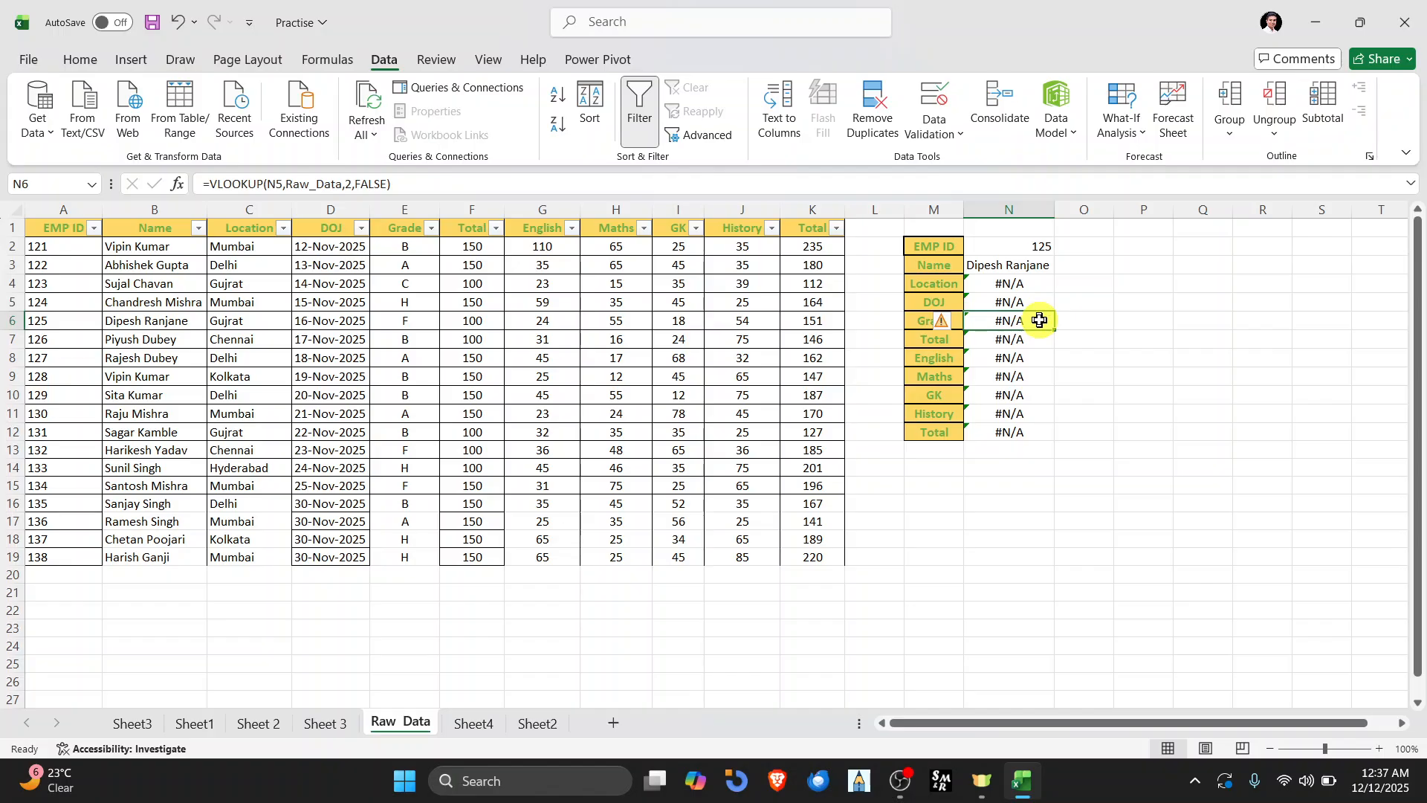
pyautogui.press('Up')
pyautogui.press('Up')
pyautogui.press('Up')
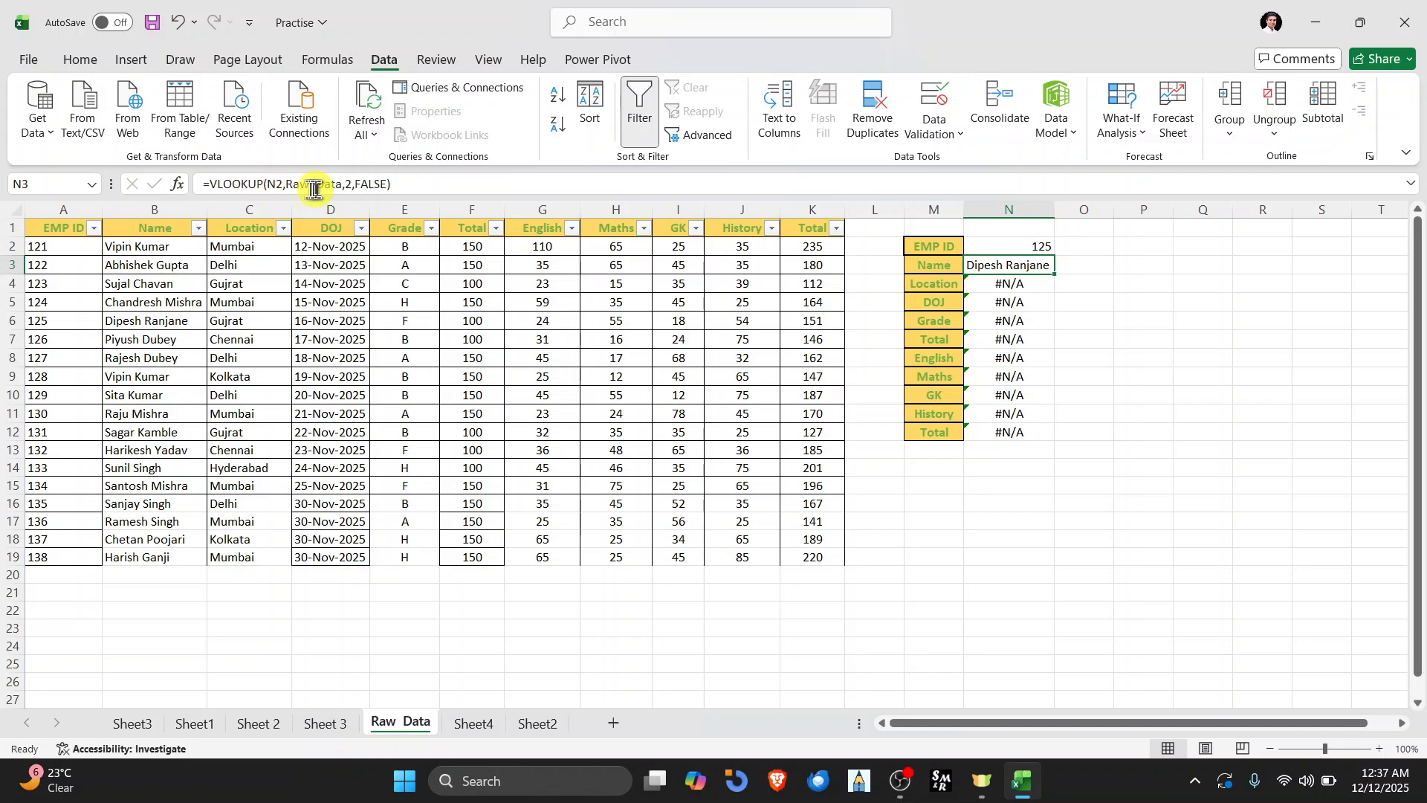
# Step: Replace the column index in N3's VLOOKUP with MATCH(M3,A1:K1,0) to find the column by header, and enter the formula
pyautogui.click(353, 186)
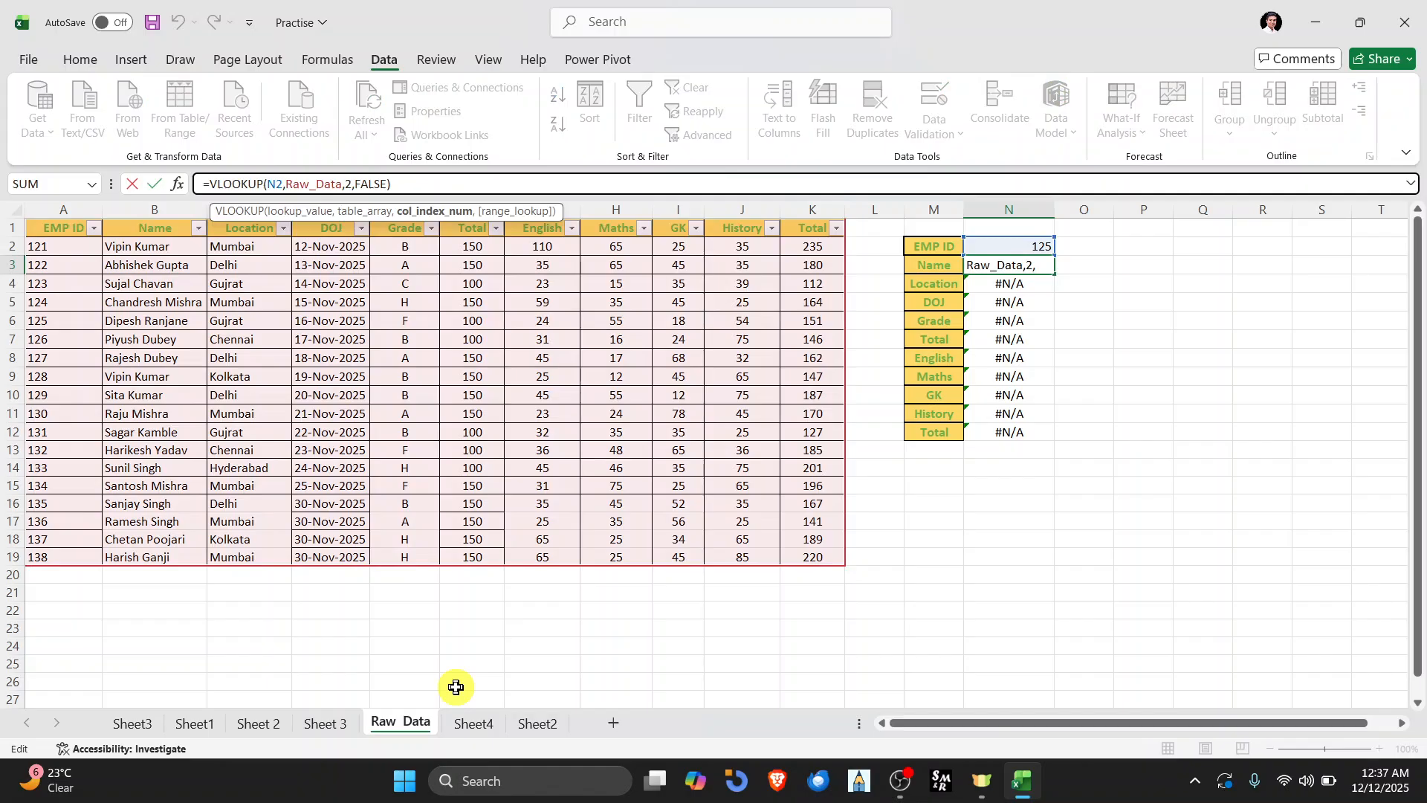
pyautogui.press('BackSpace')
pyautogui.write('Ma')
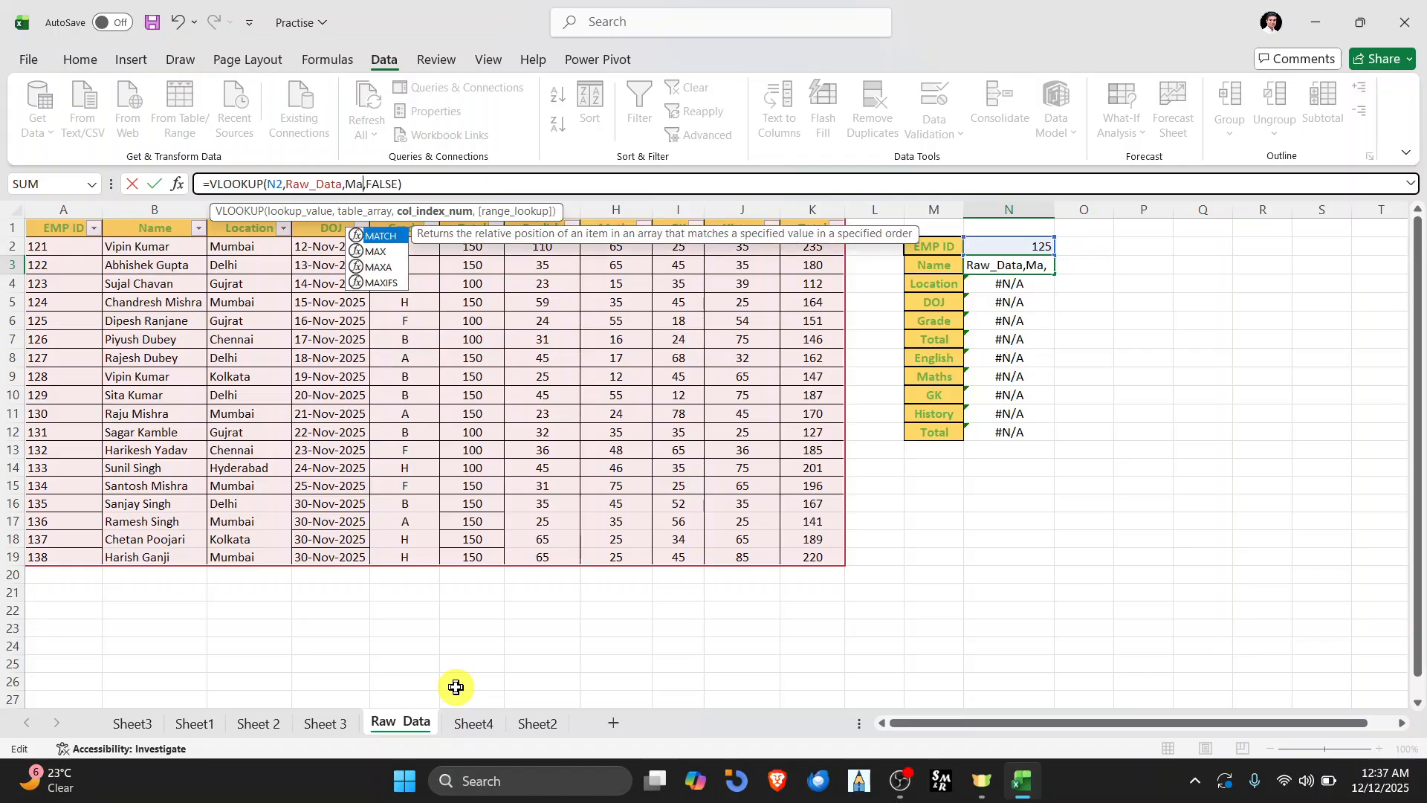
pyautogui.press('Tab')
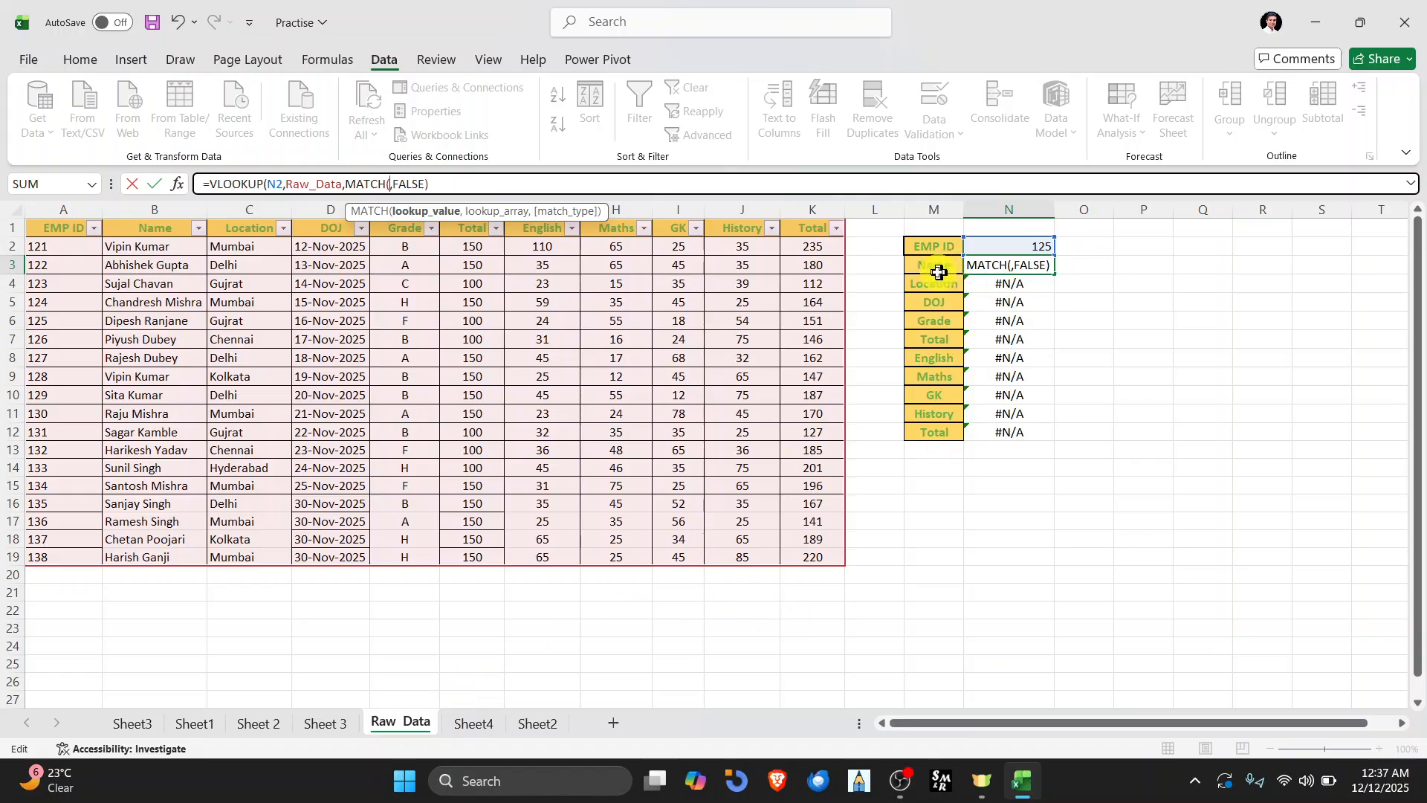
pyautogui.click(939, 266)
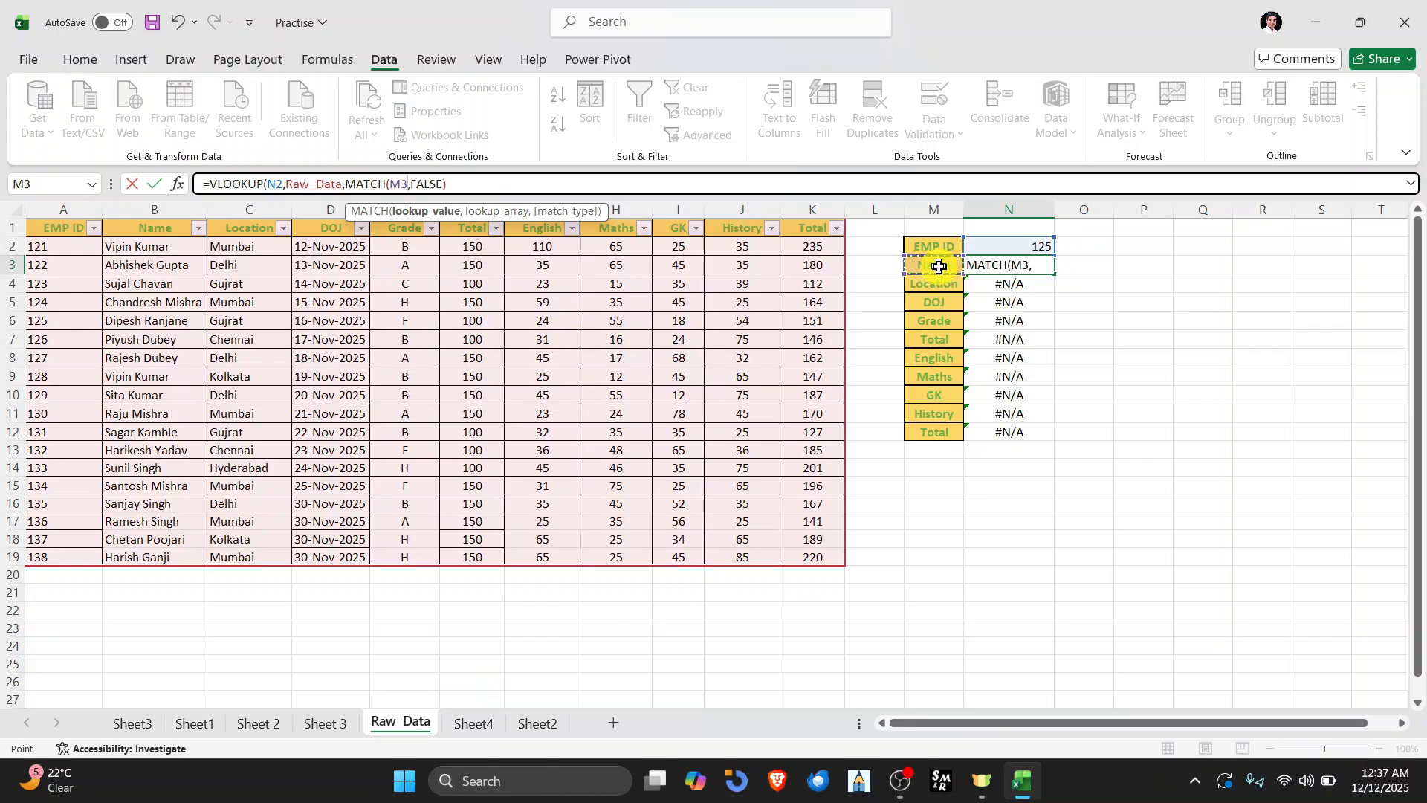
pyautogui.write(',')
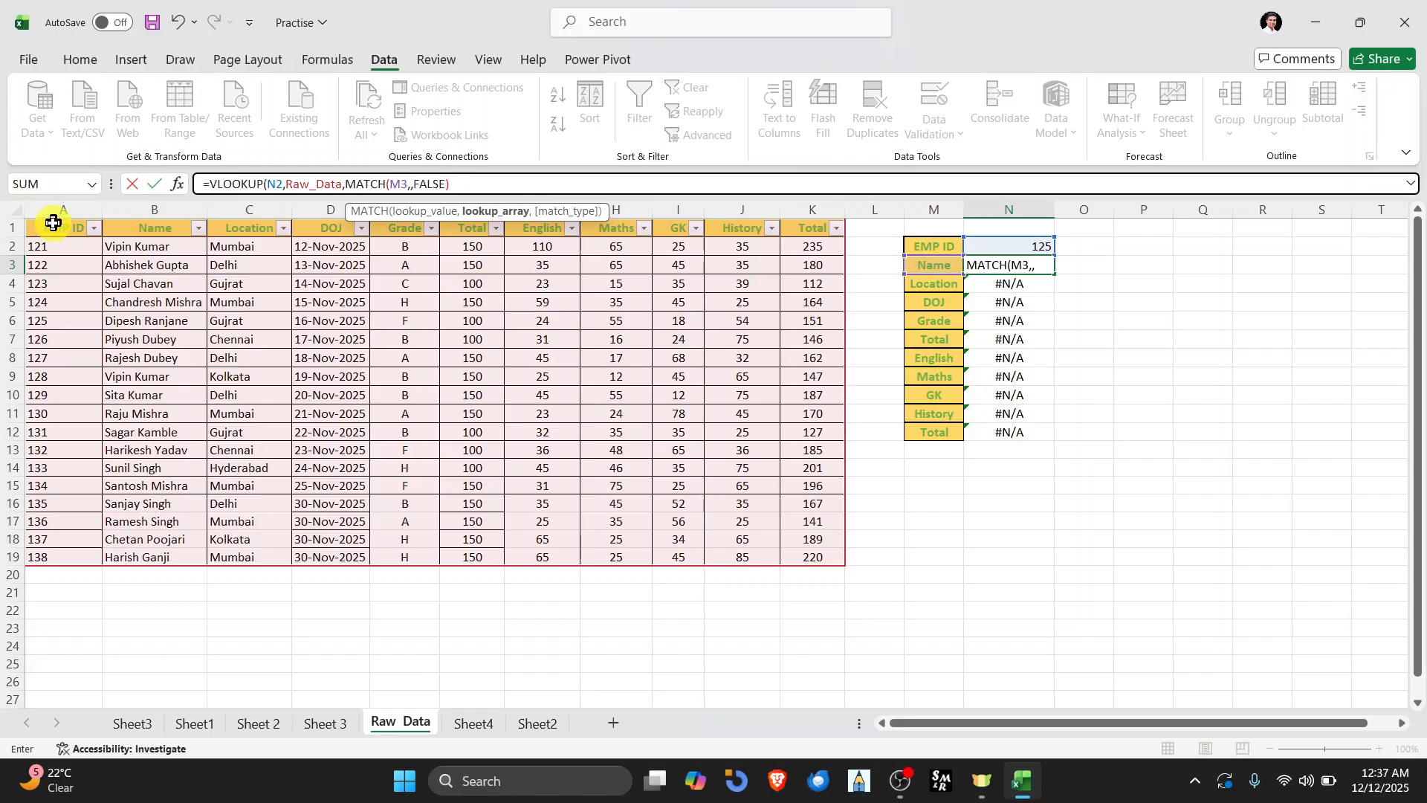
pyautogui.moveTo(51, 228); pyautogui.dragTo(836, 232)
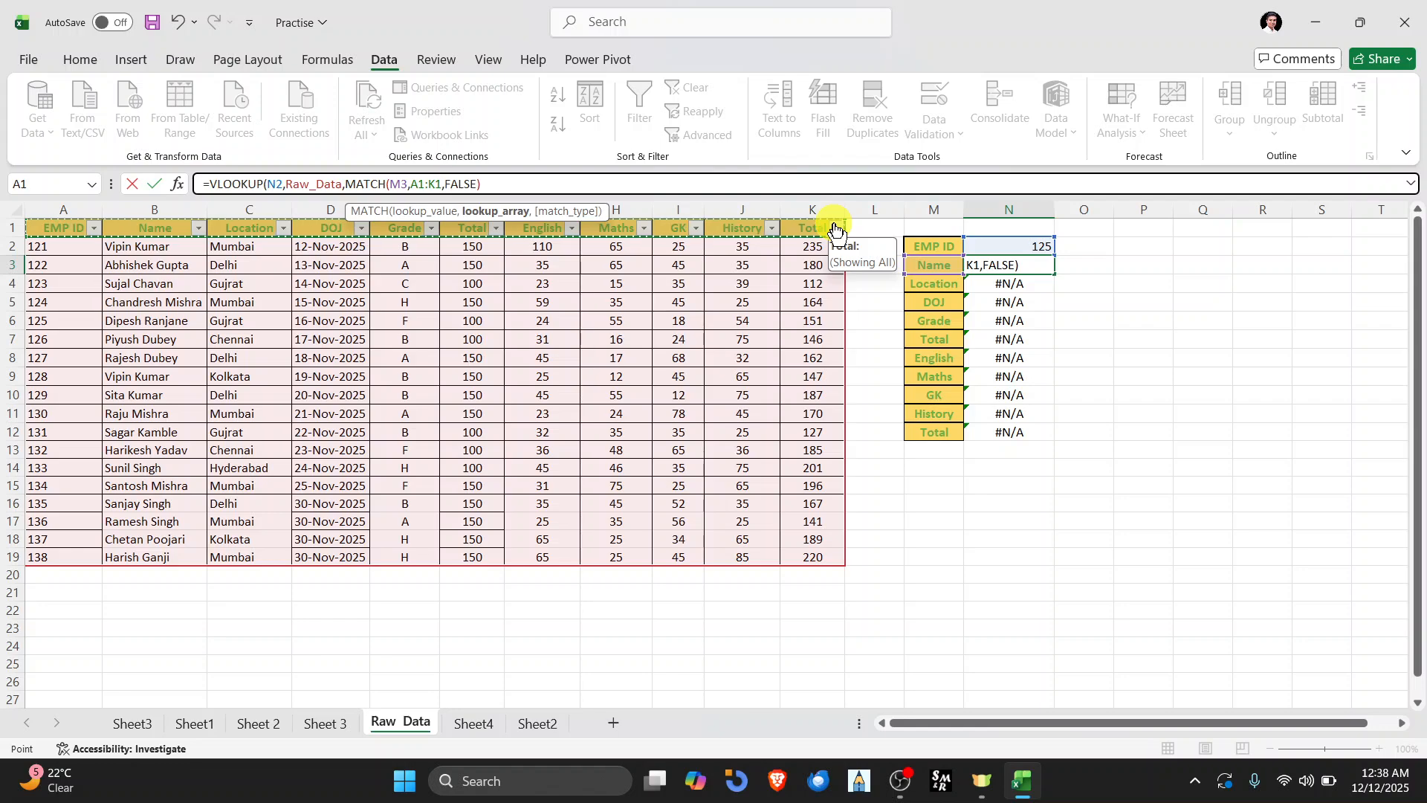
pyautogui.write(',')
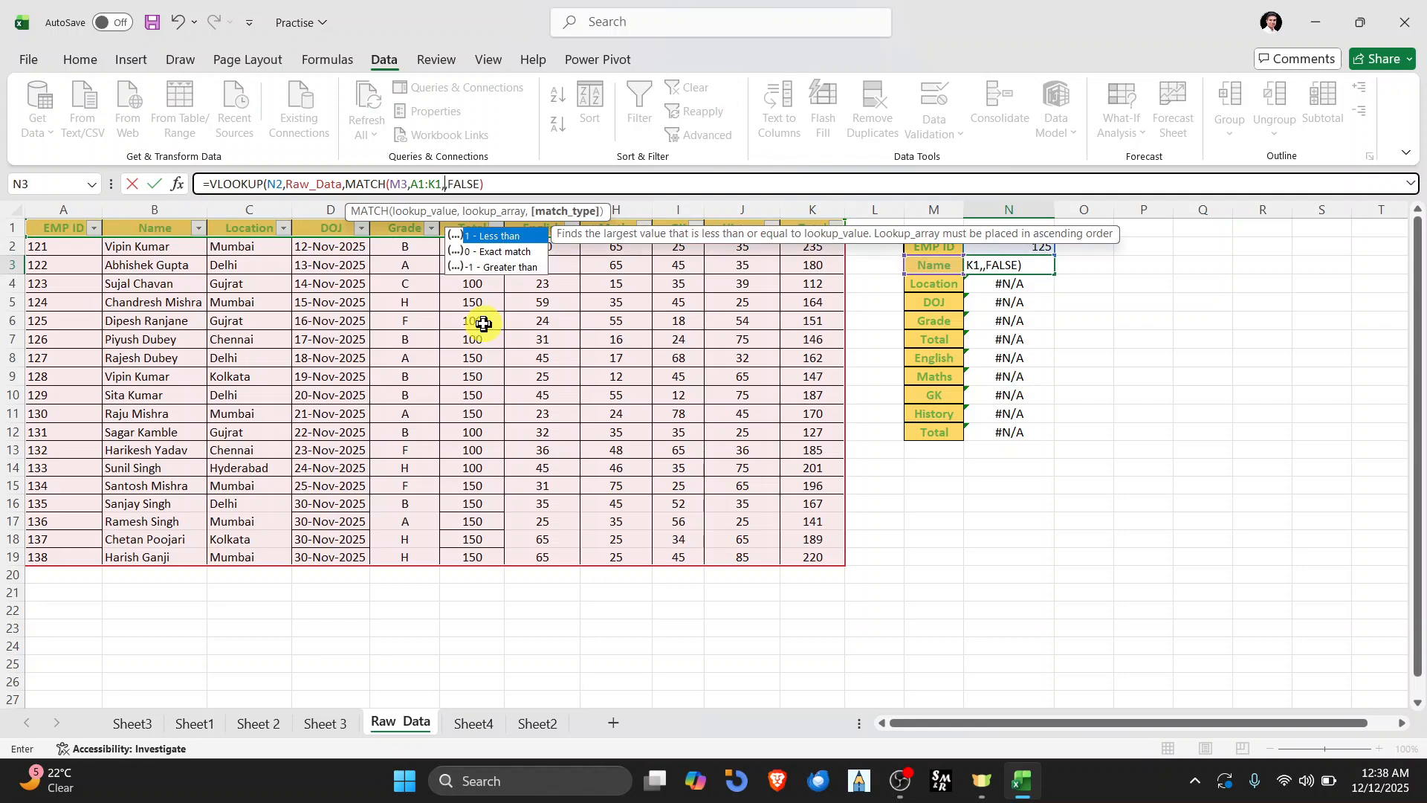
pyautogui.doubleClick(508, 251)
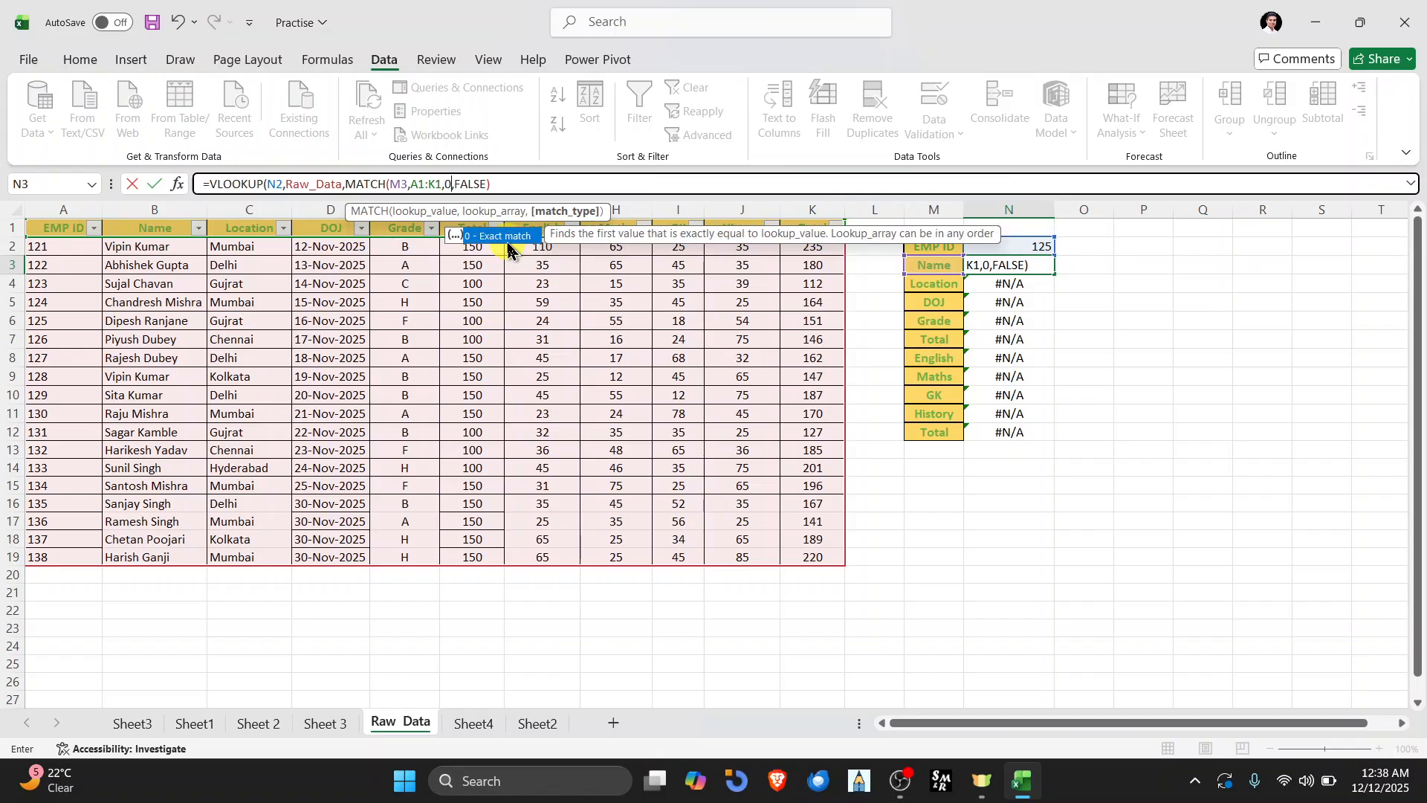
pyautogui.write(')')
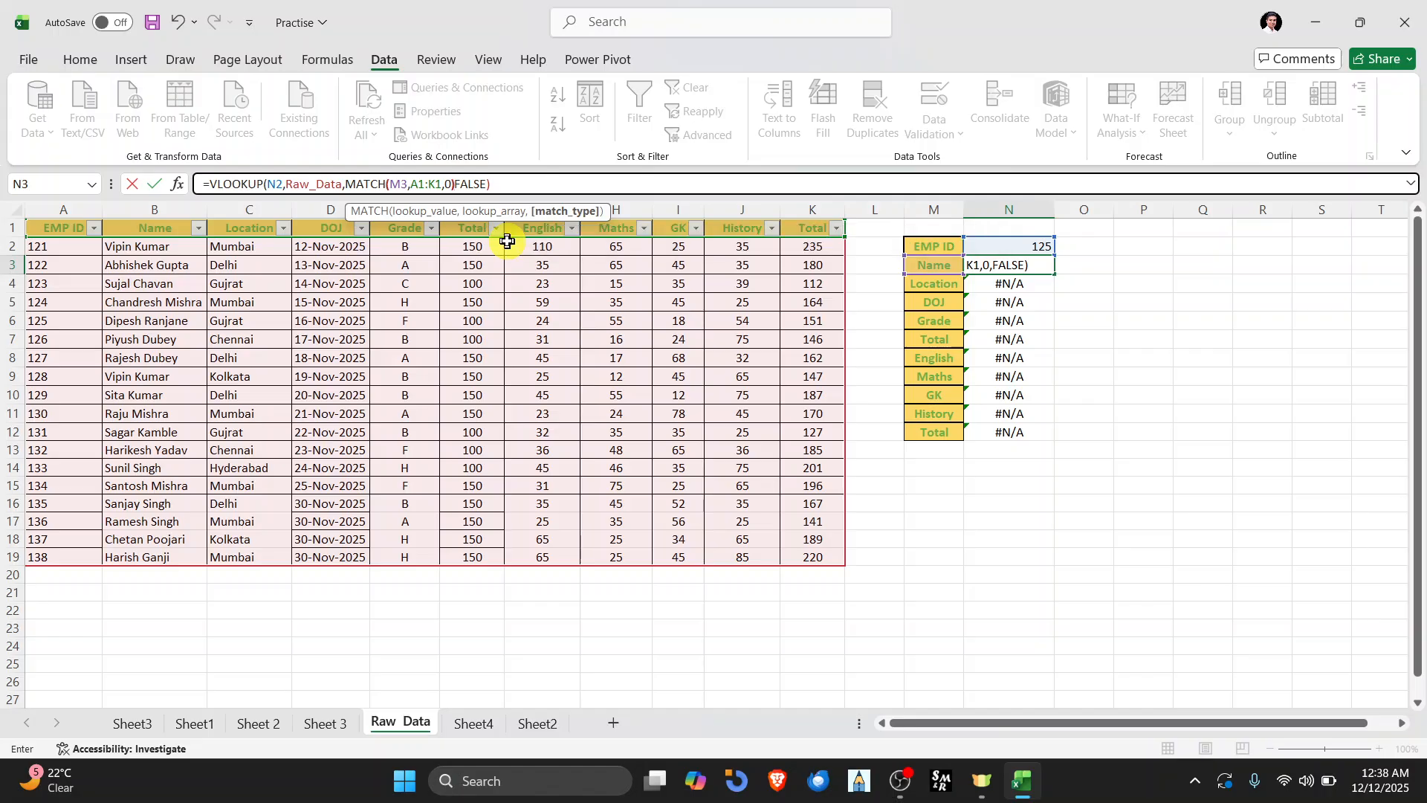
pyautogui.write(',')
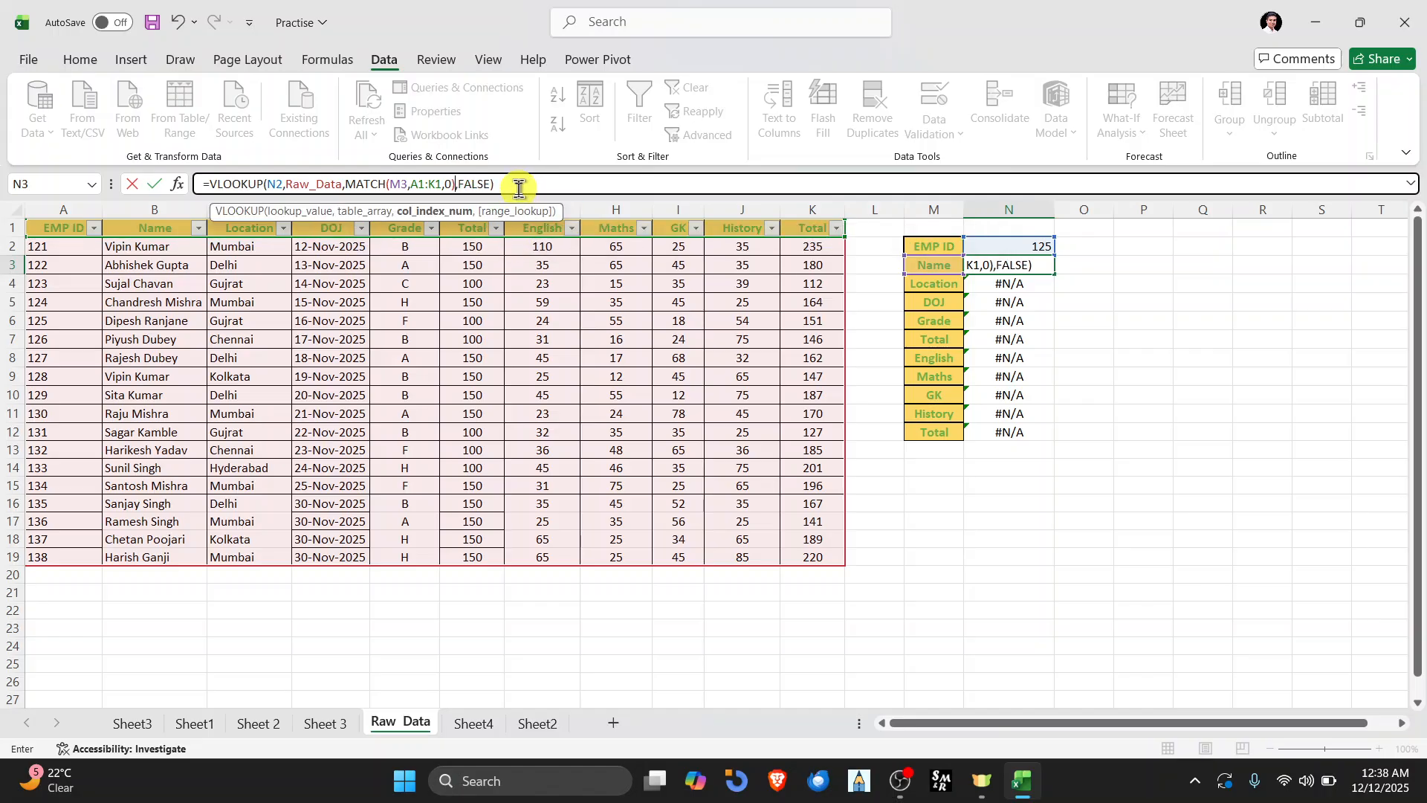
pyautogui.press('Tab')
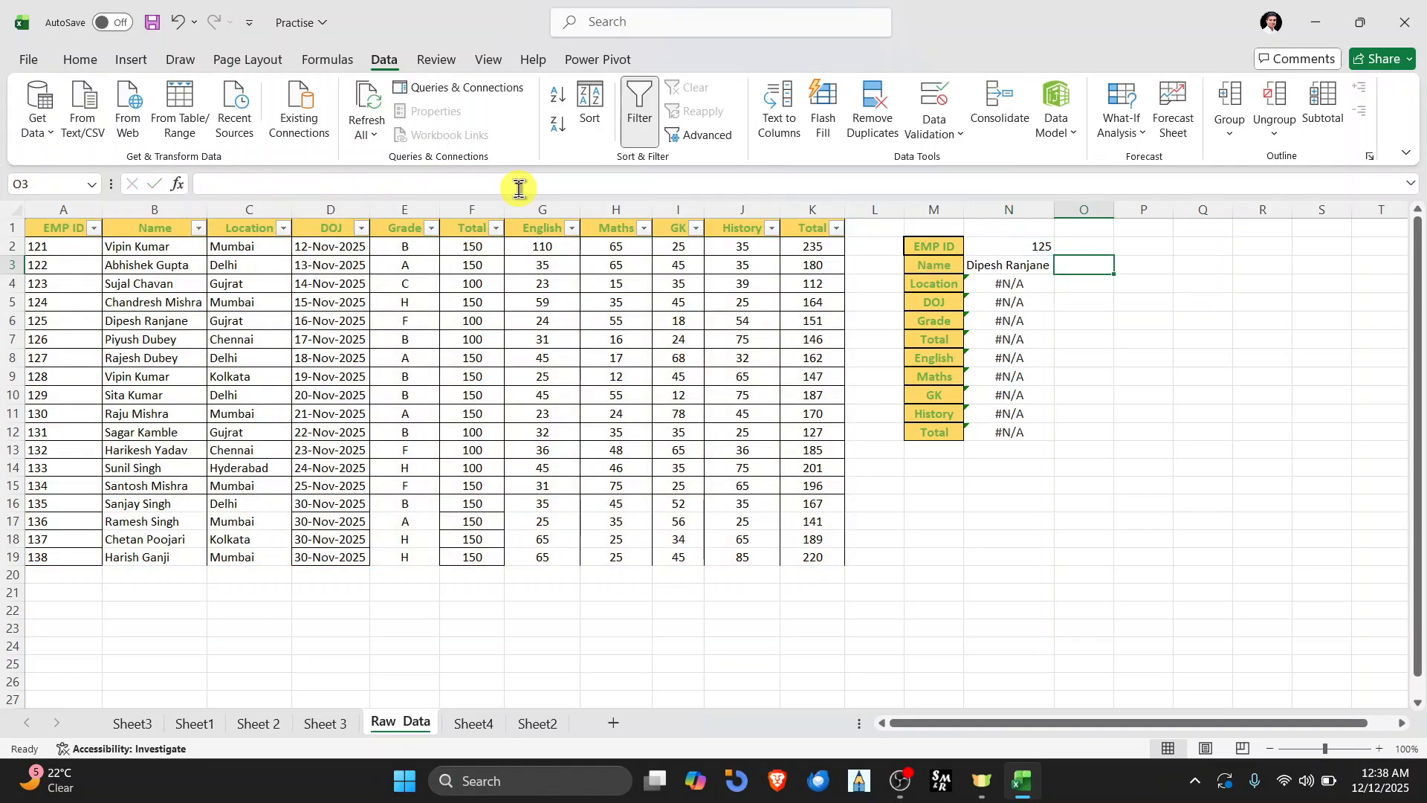
pyautogui.press('Left')
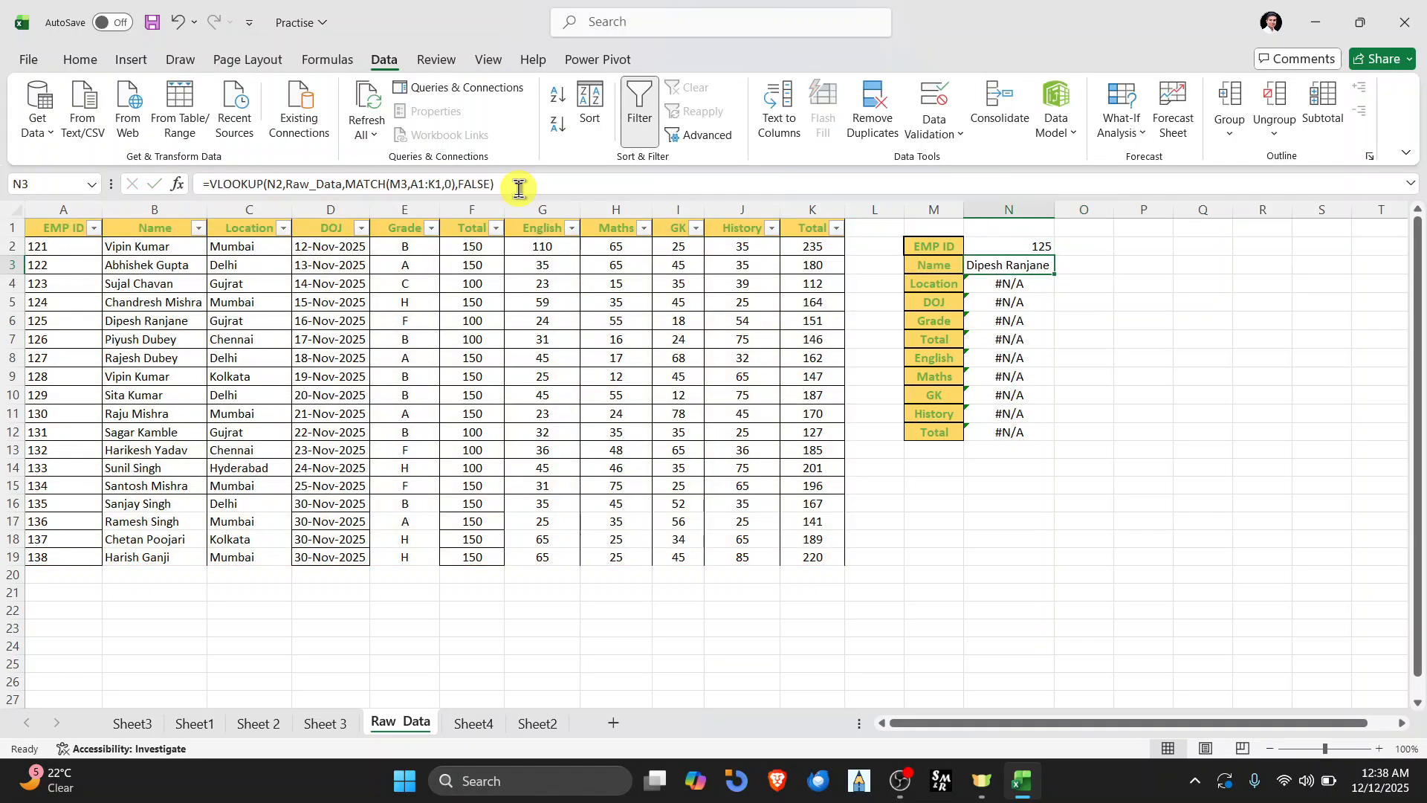
# Step: Make the lookup value in N3's formula the absolute reference $N$2 and fill the formula down to N12
pyautogui.click(401, 185)
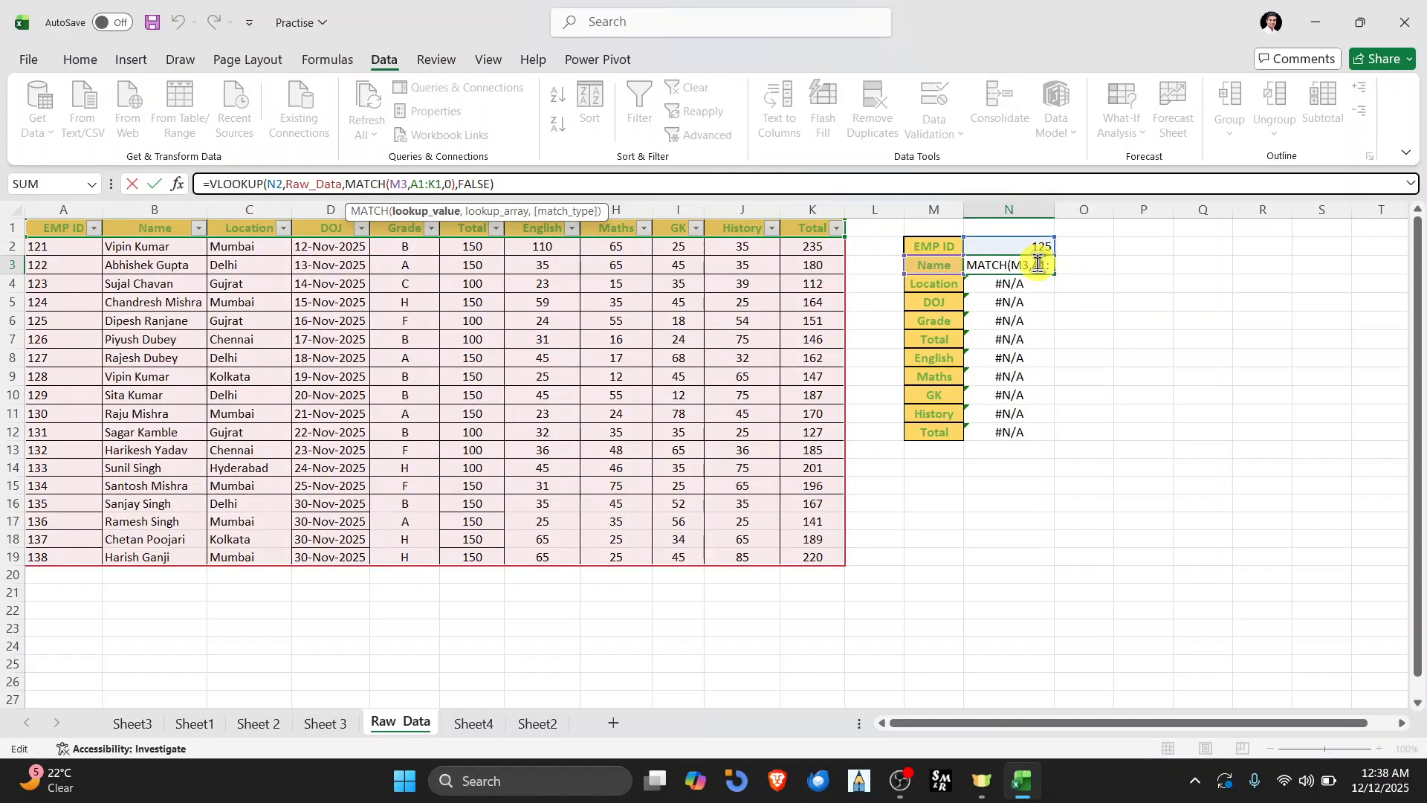
pyautogui.click(281, 184)
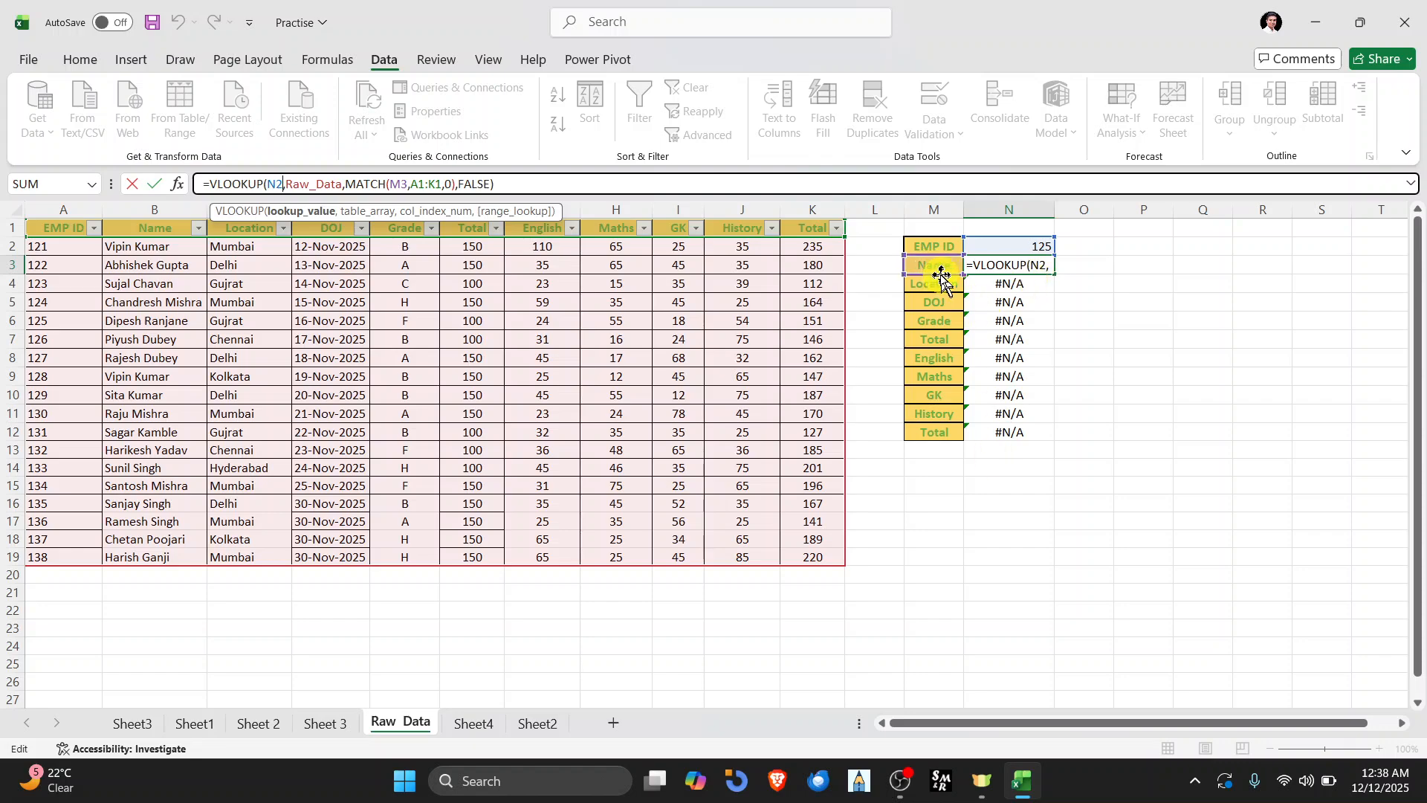
pyautogui.click(280, 183)
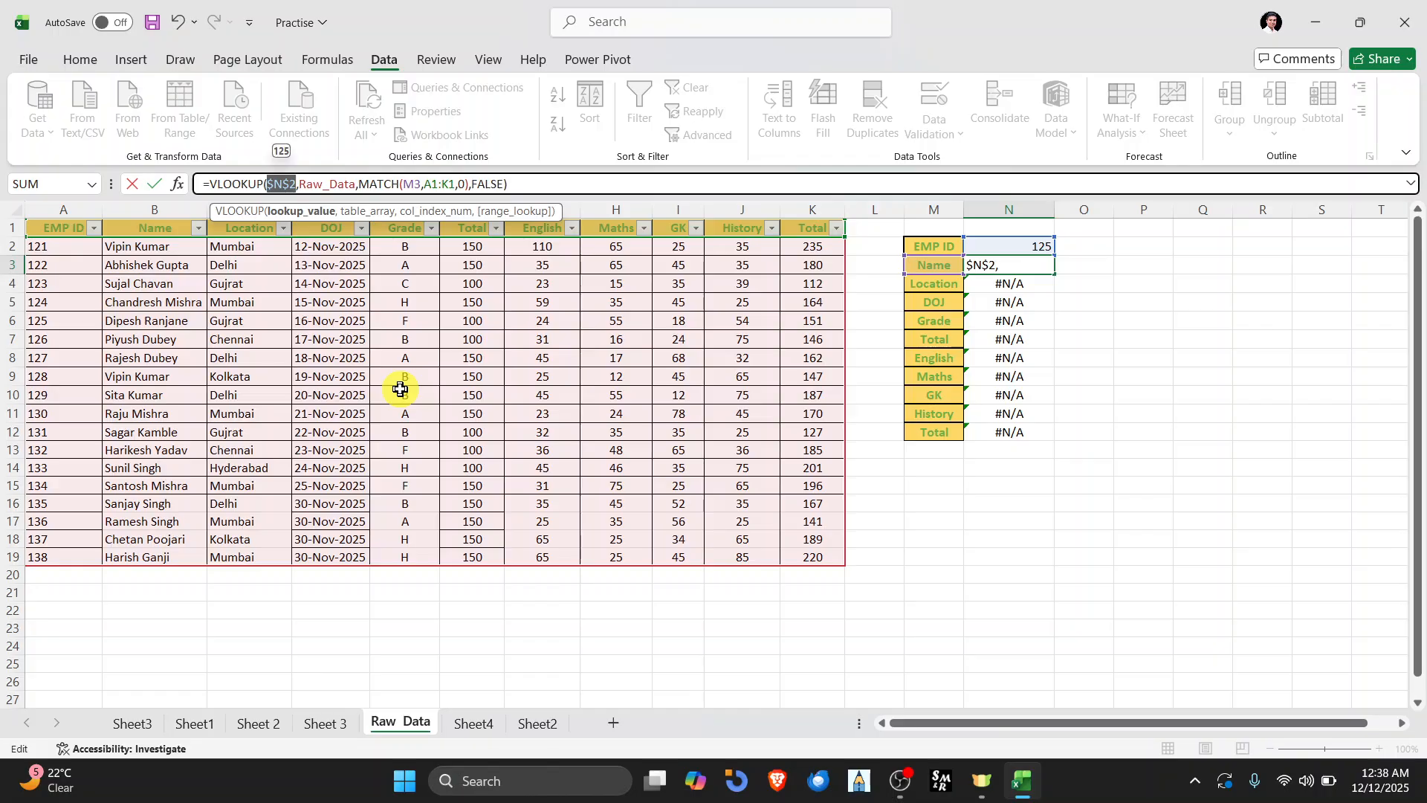
pyautogui.press('Return')
pyautogui.press('Up')
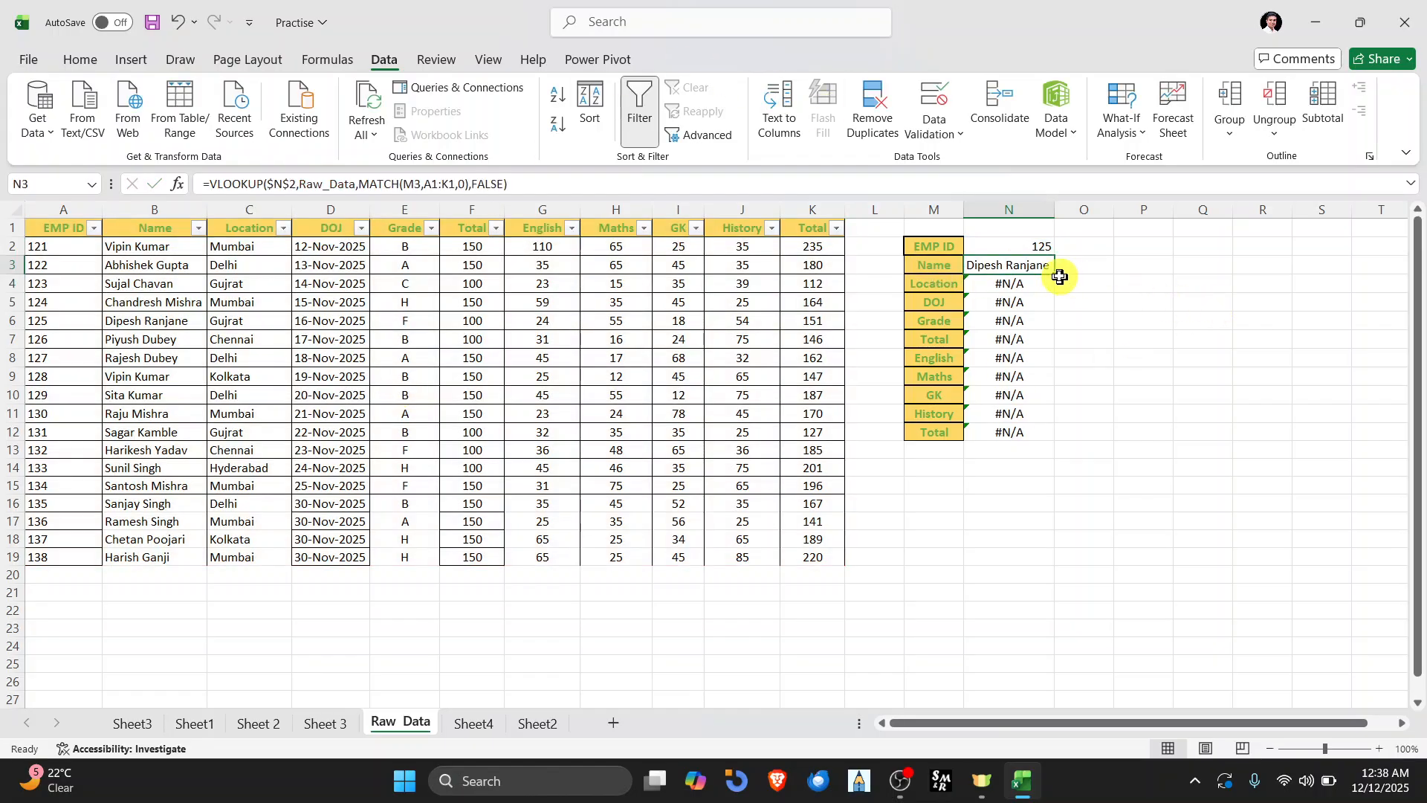
pyautogui.moveTo(1055, 275); pyautogui.dragTo(1040, 435)
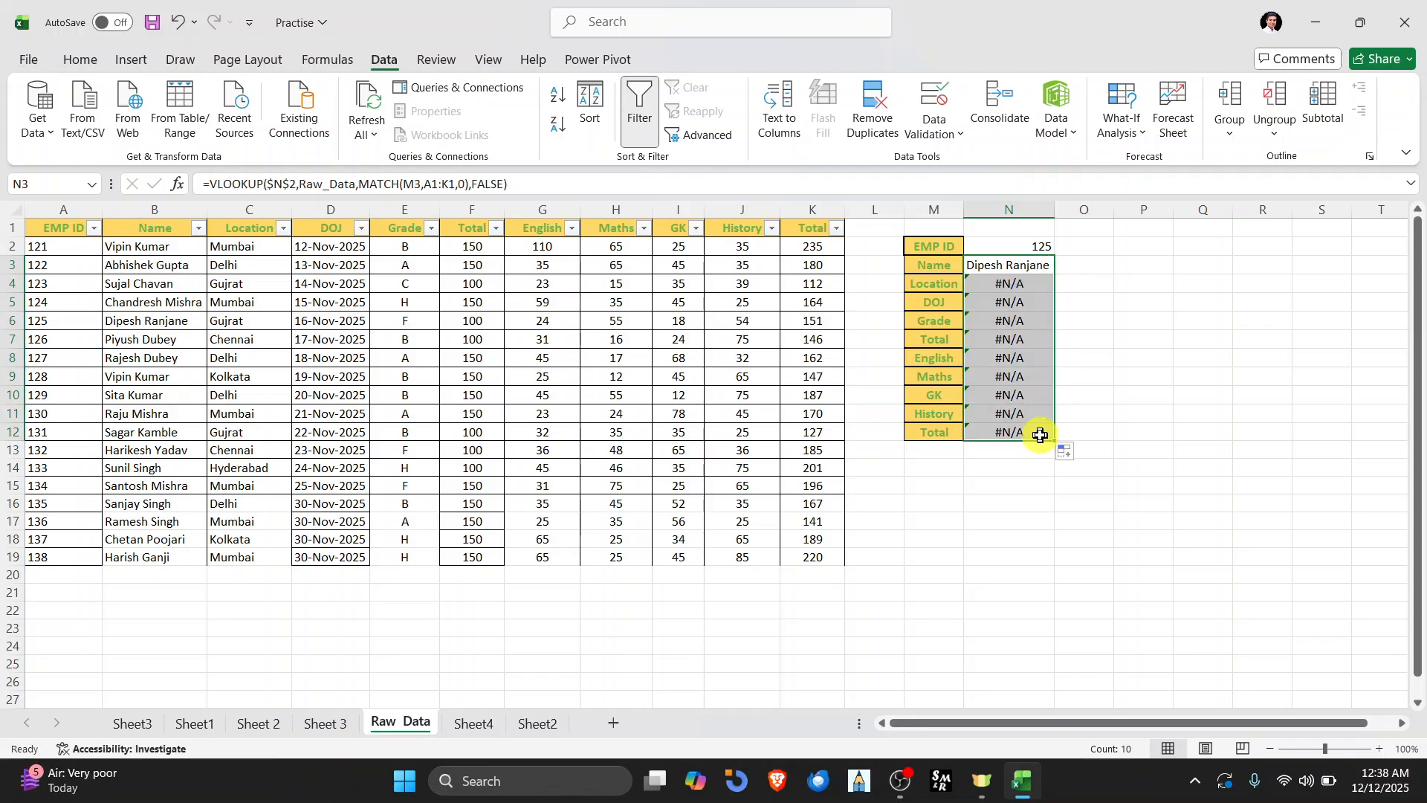
pyautogui.click(1108, 289)
# Step: Start a new VLOOKUP formula in N3 with $N$2 as the lookup value and columns $A:$K as the table array
pyautogui.click(1028, 270)
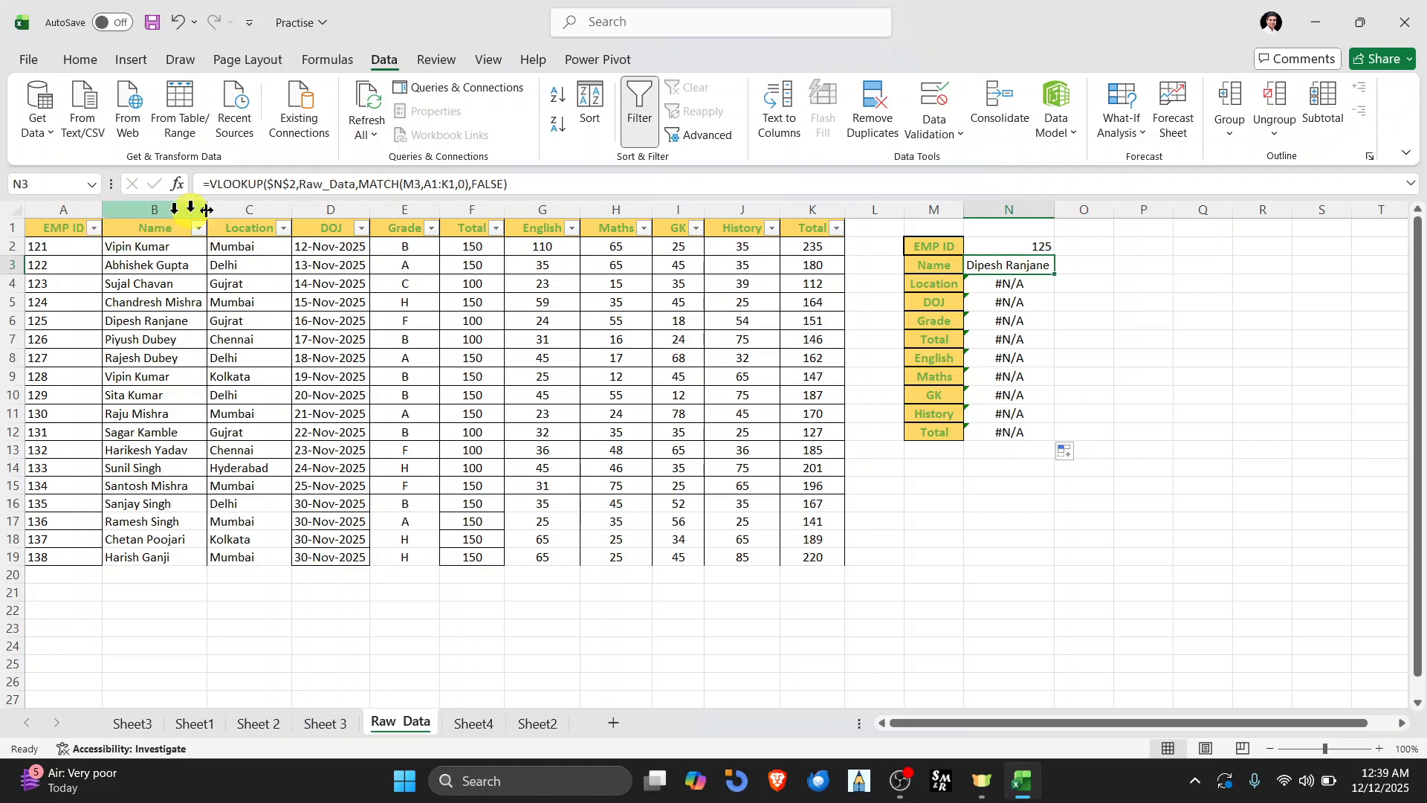
pyautogui.write('=vl')
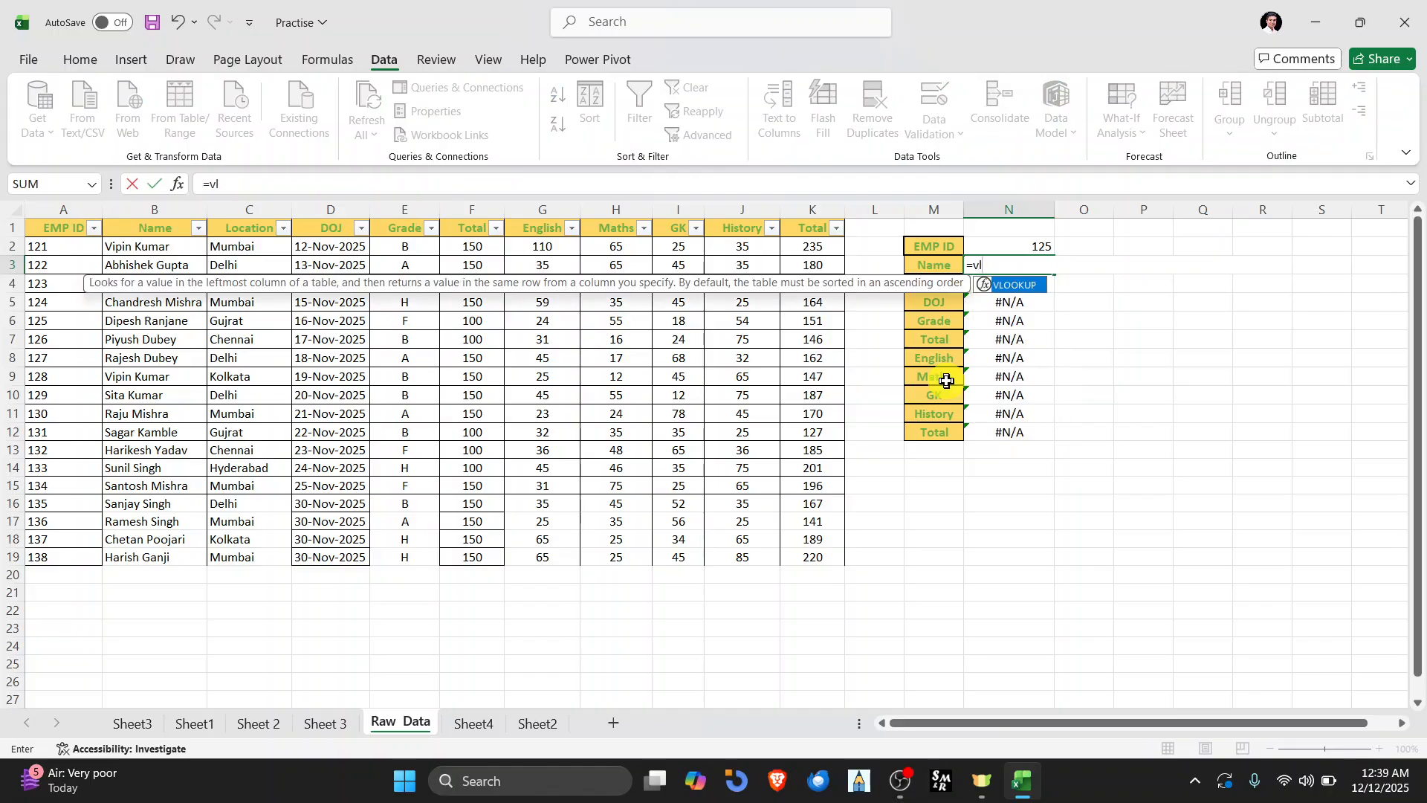
pyautogui.press('Tab')
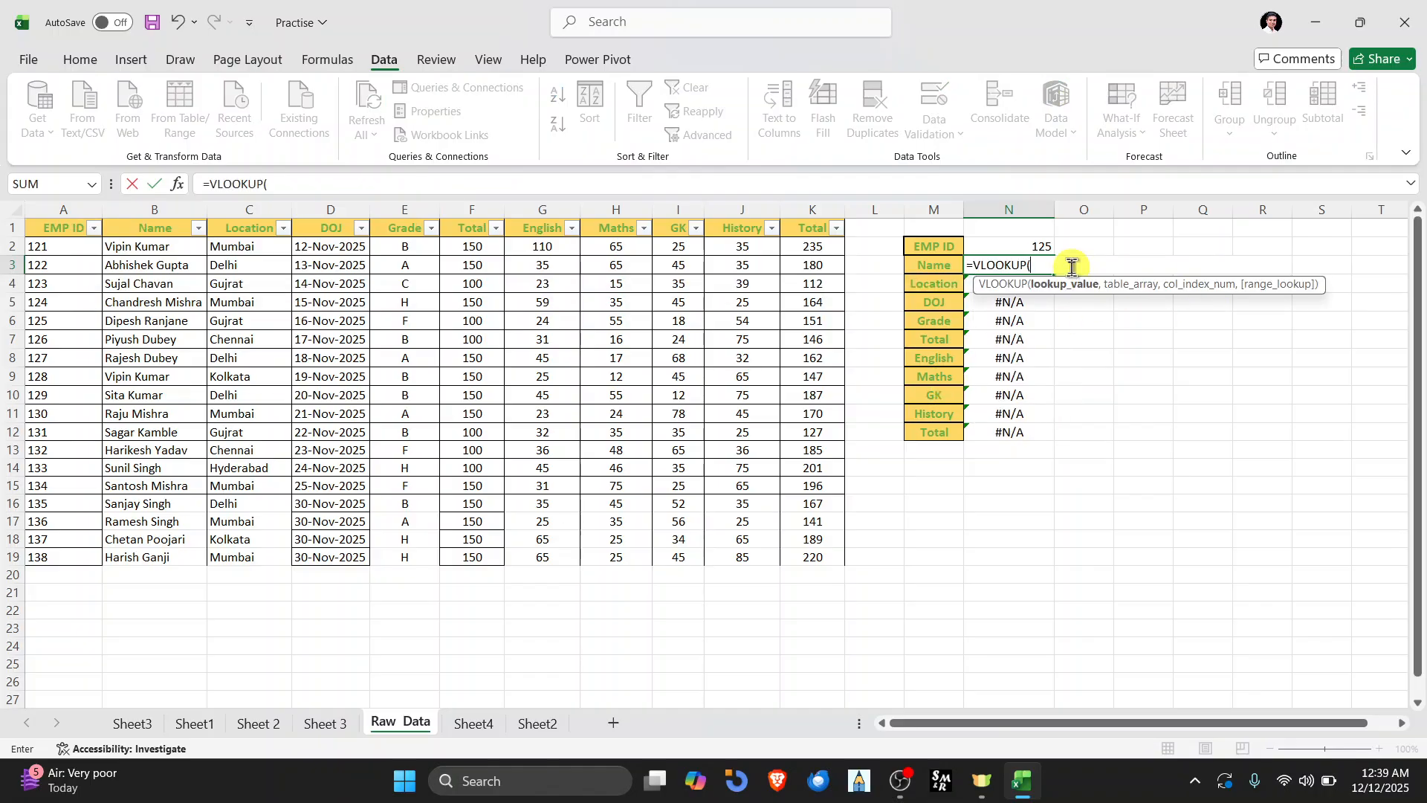
pyautogui.click(1016, 241)
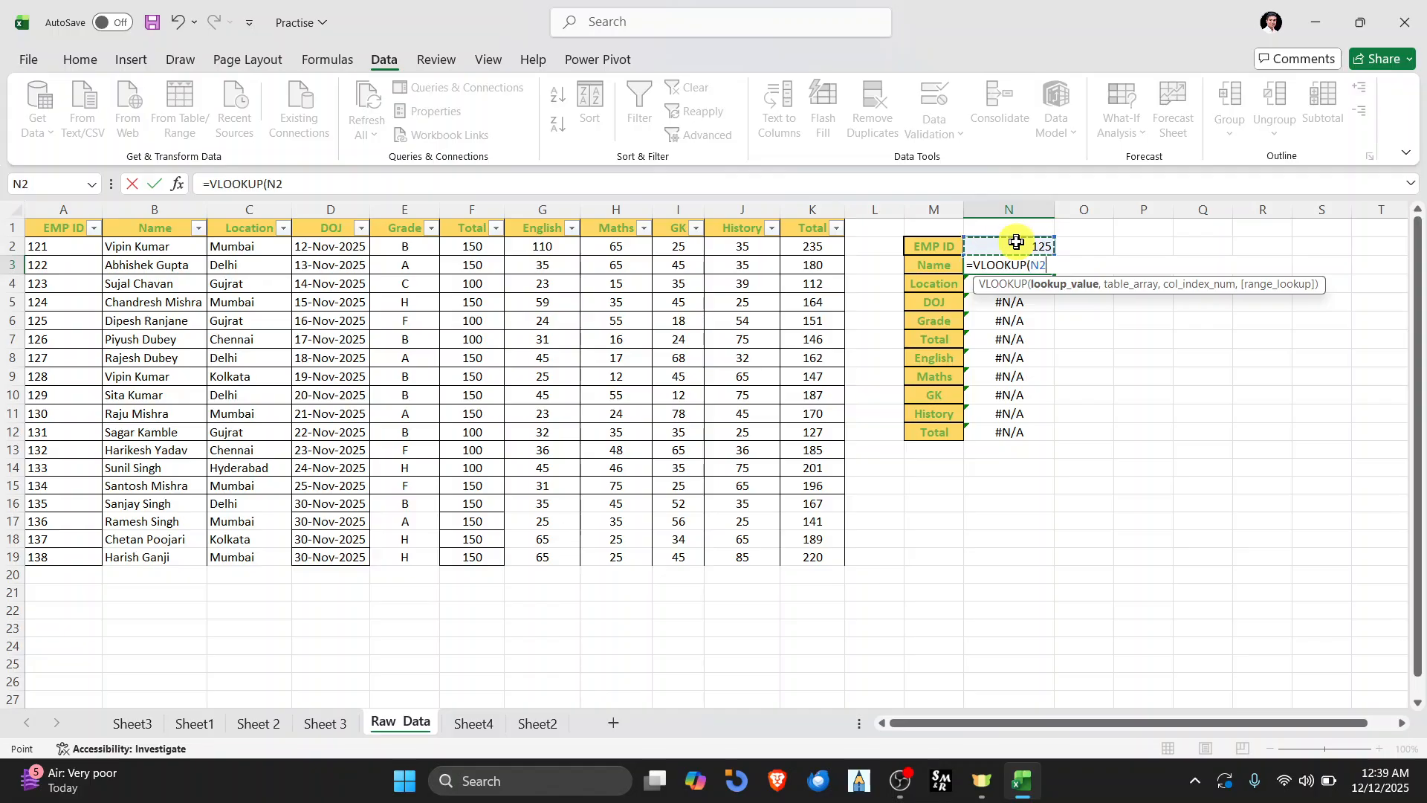
pyautogui.press('F4')
pyautogui.write(',')
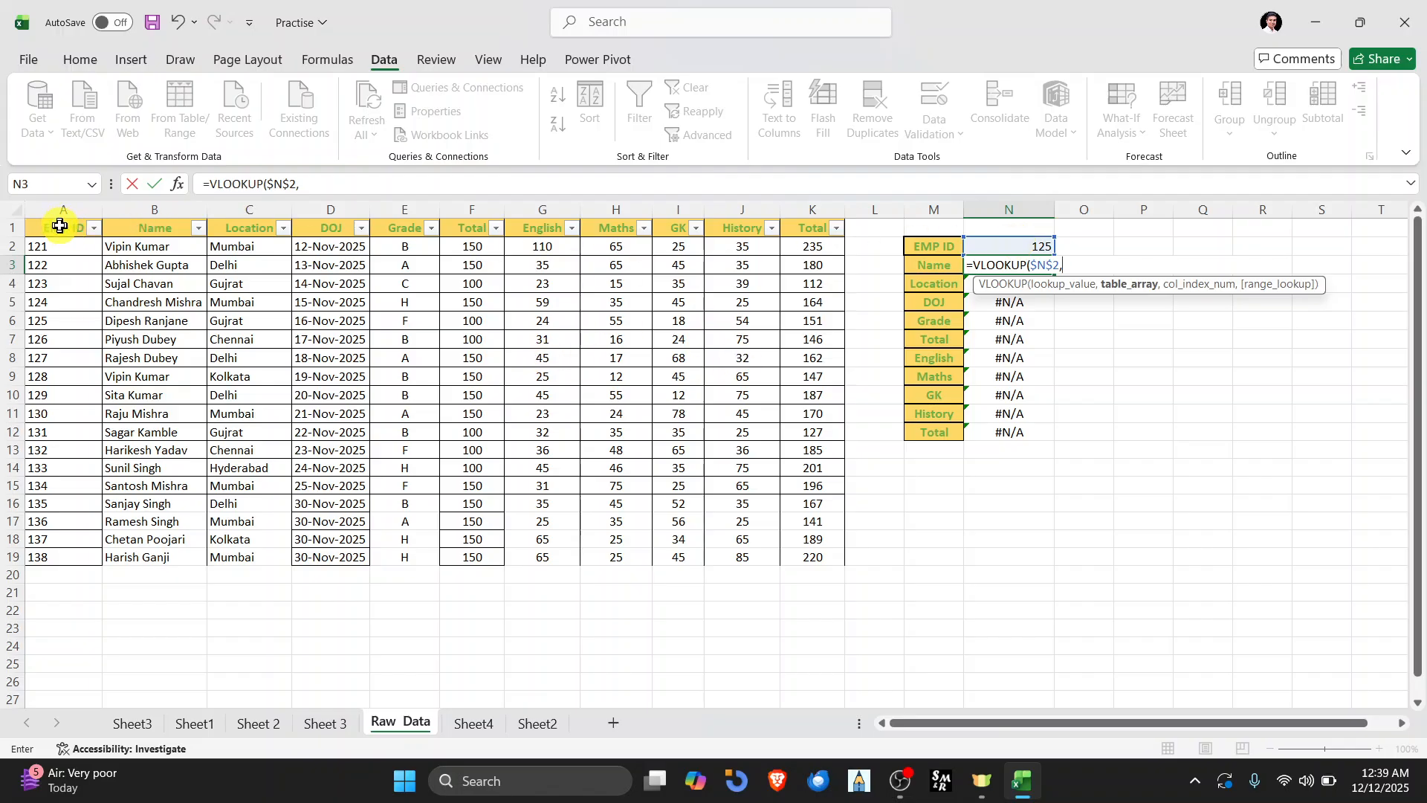
pyautogui.moveTo(60, 210); pyautogui.dragTo(833, 194)
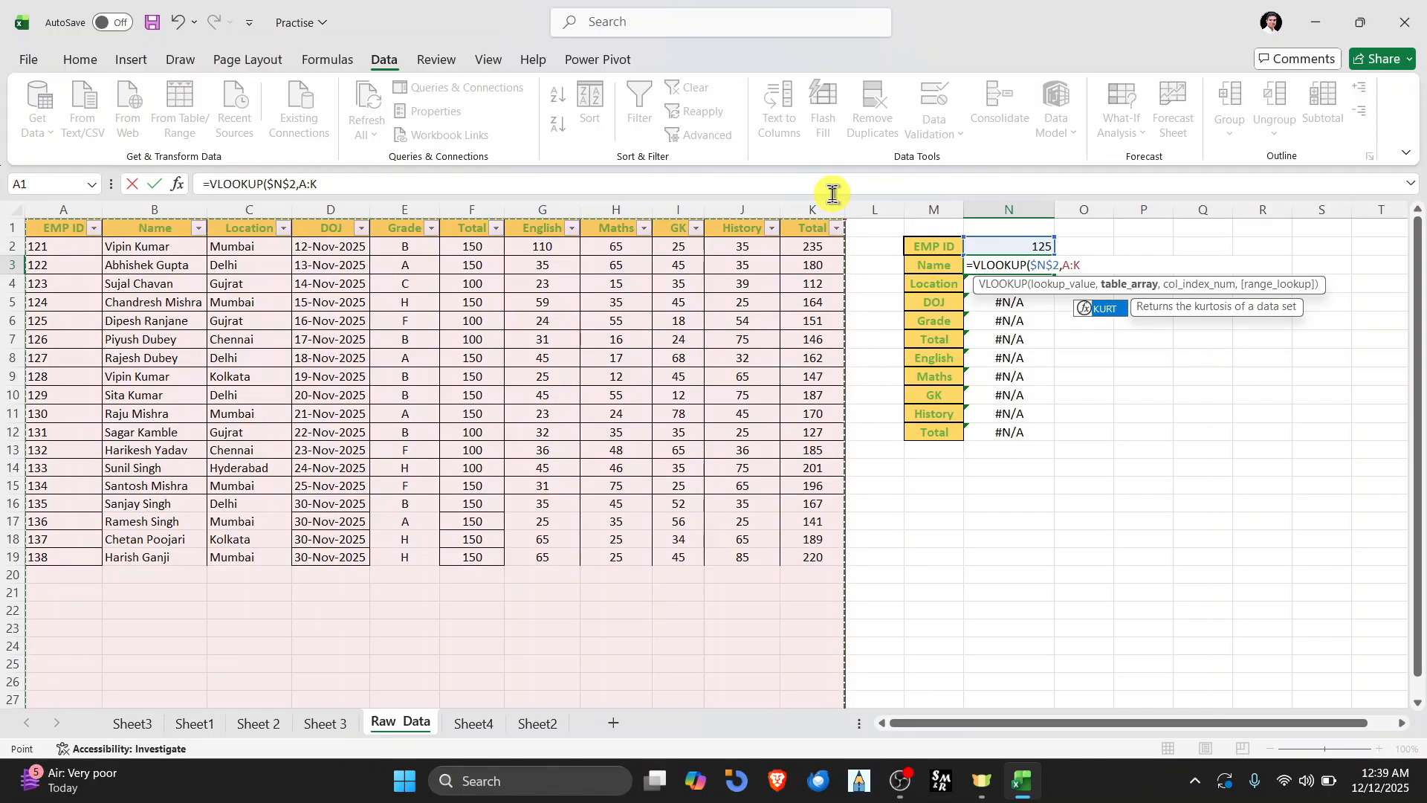
pyautogui.press('F4')
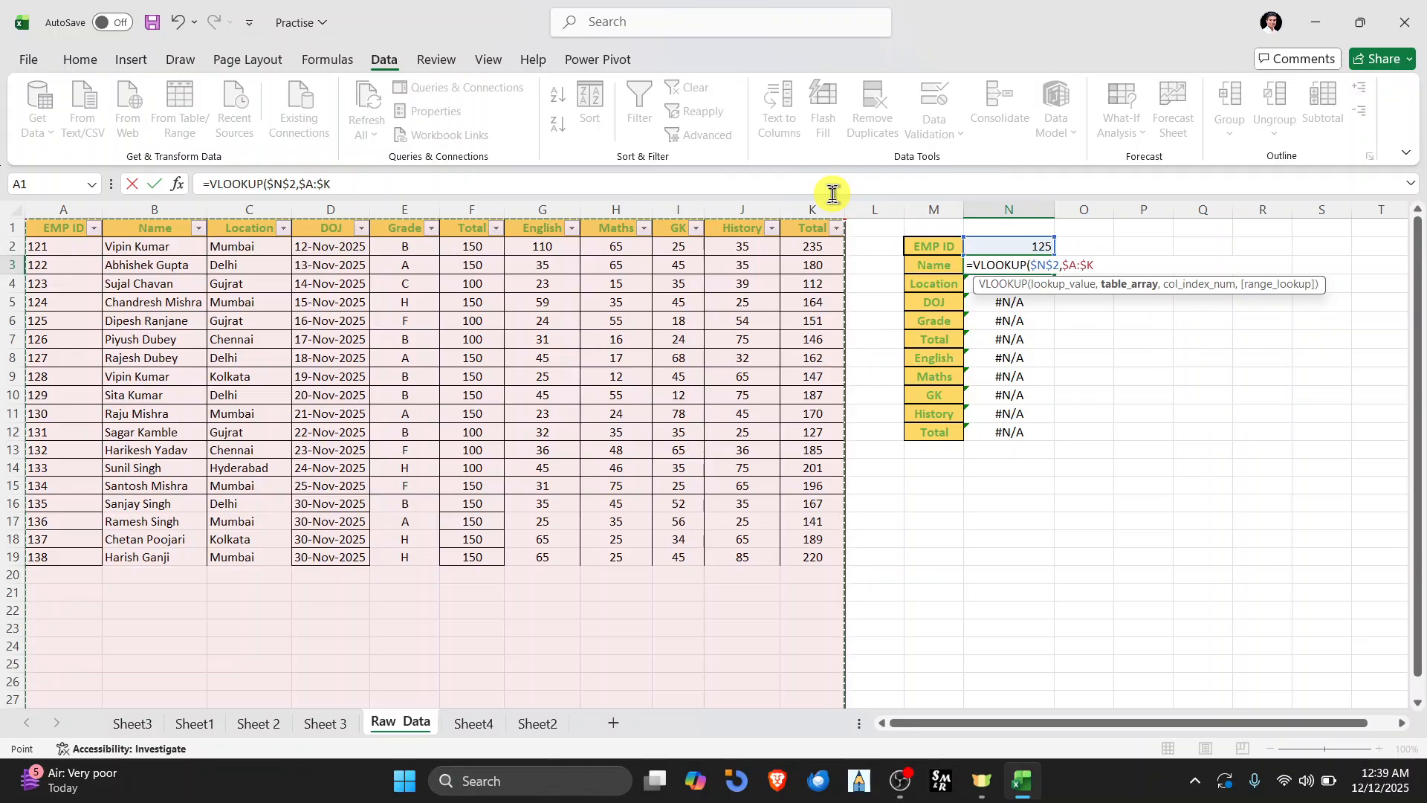
pyautogui.write(',')
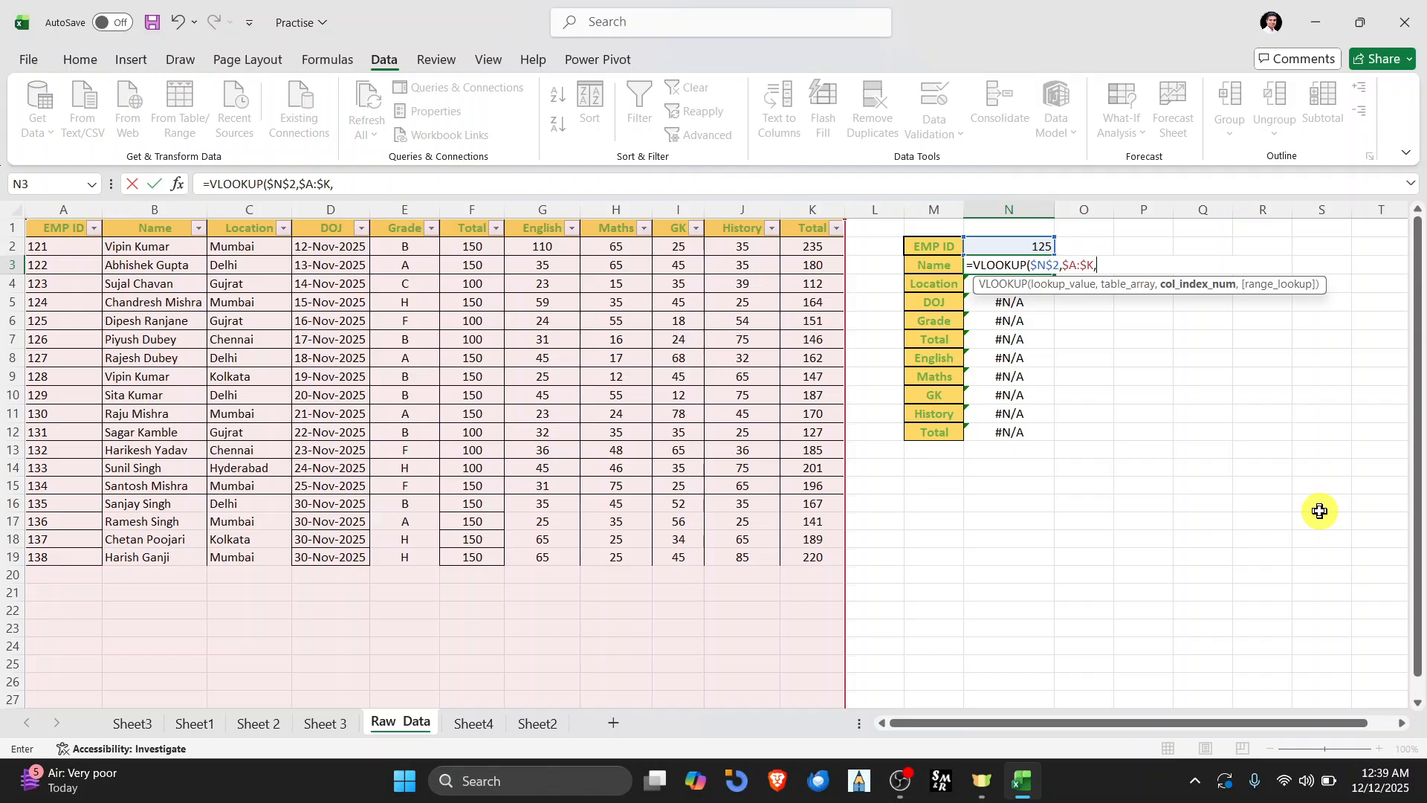
# Step: Supply the column index of N3's VLOOKUP with MATCH(M3,A1:K1,0), using the exact match type
pyautogui.write('Matc')
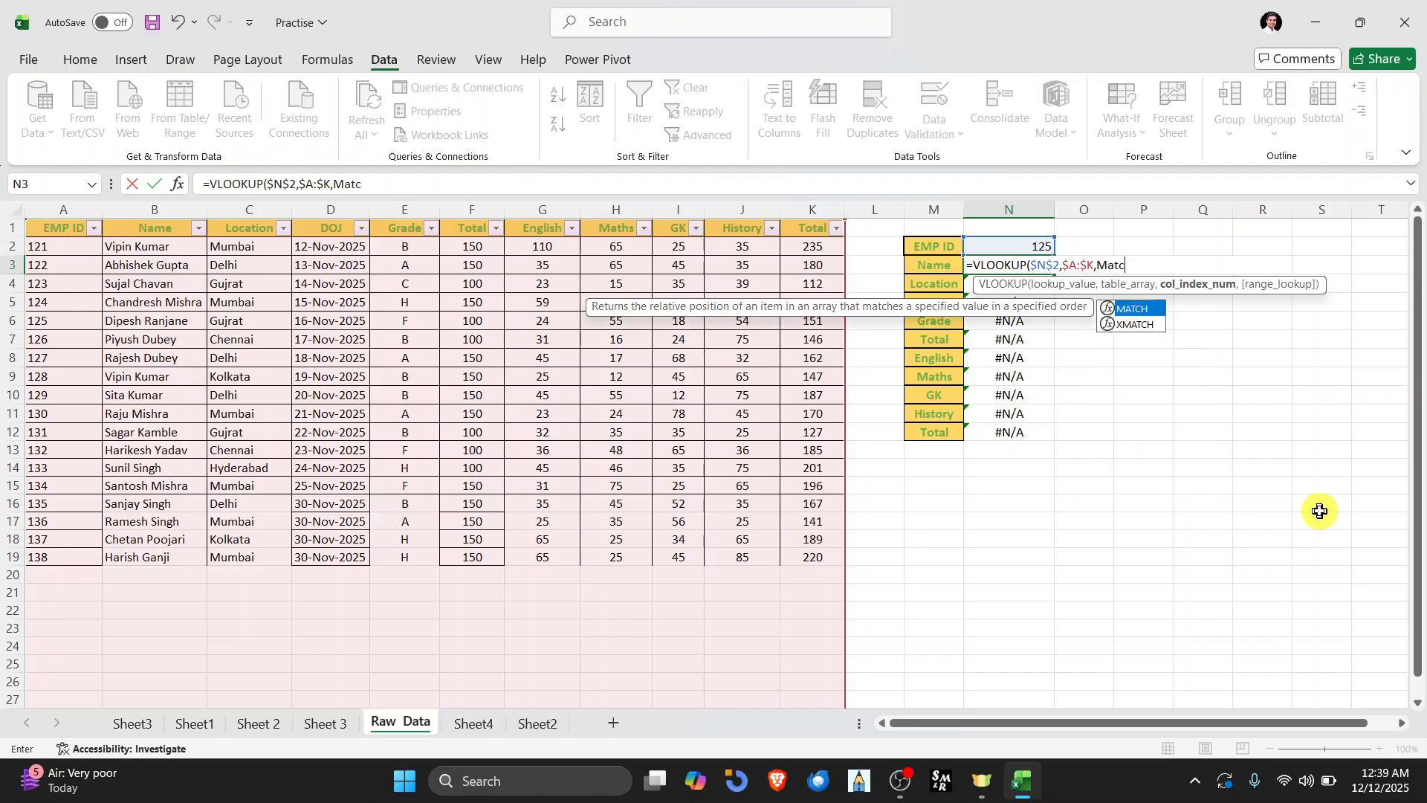
pyautogui.press('Tab')
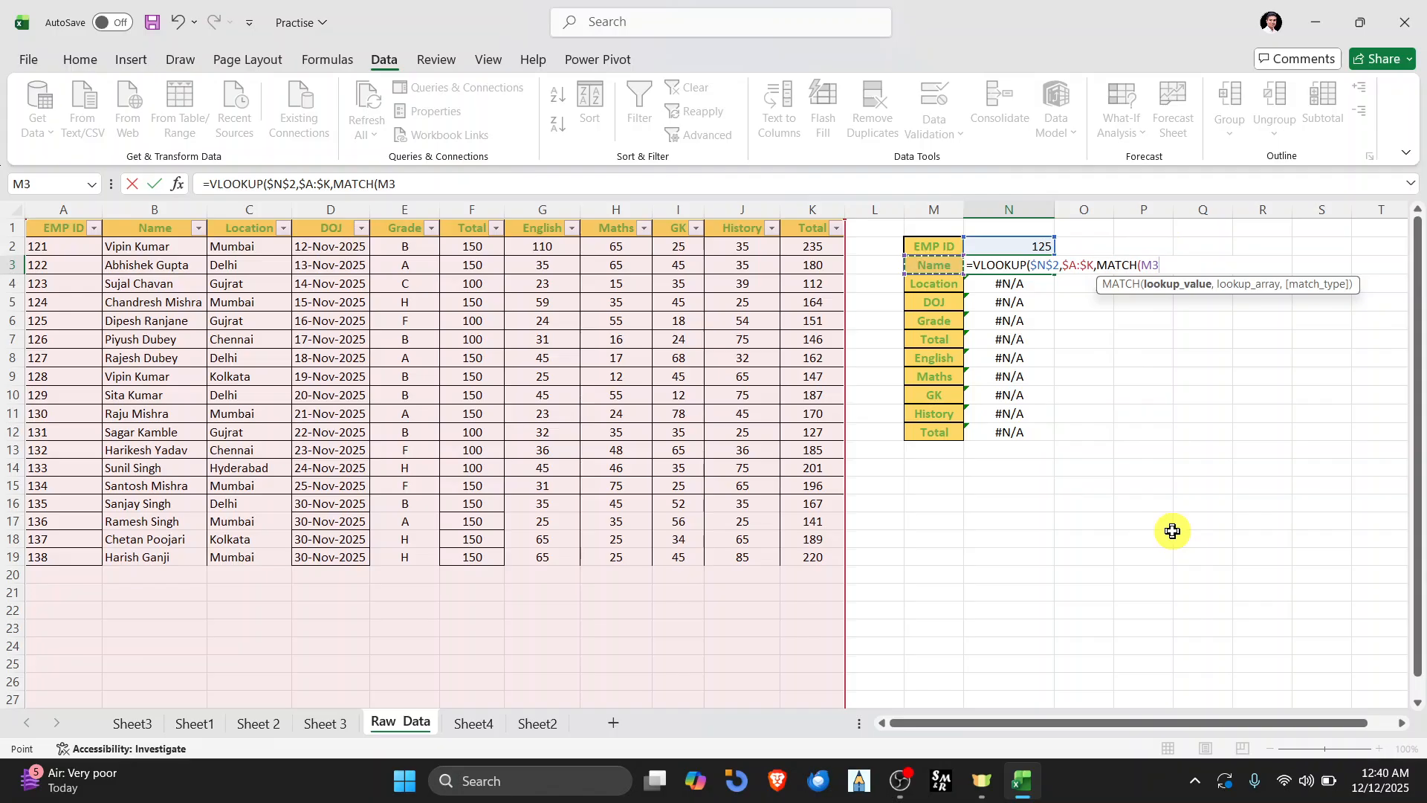
pyautogui.write(',')
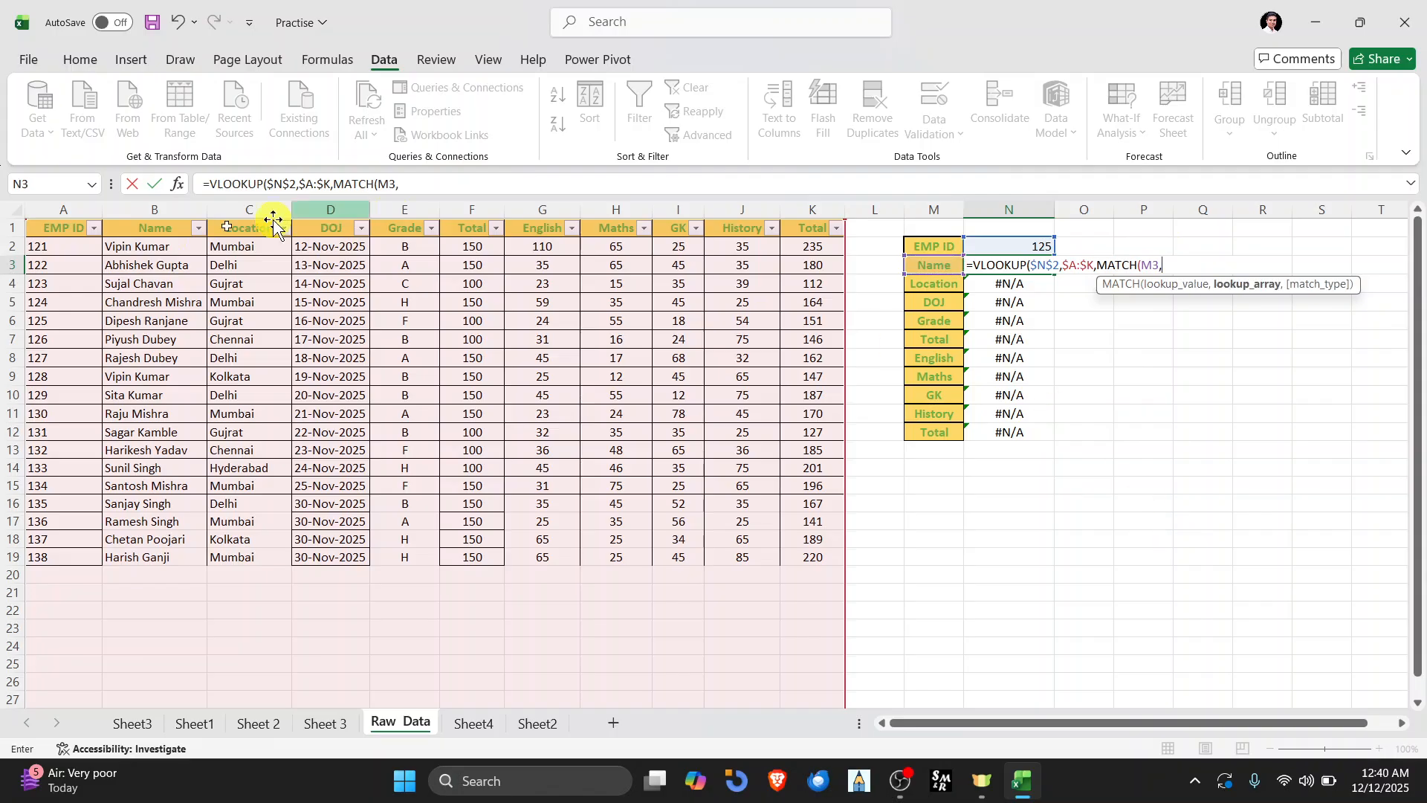
pyautogui.moveTo(79, 232); pyautogui.dragTo(806, 226)
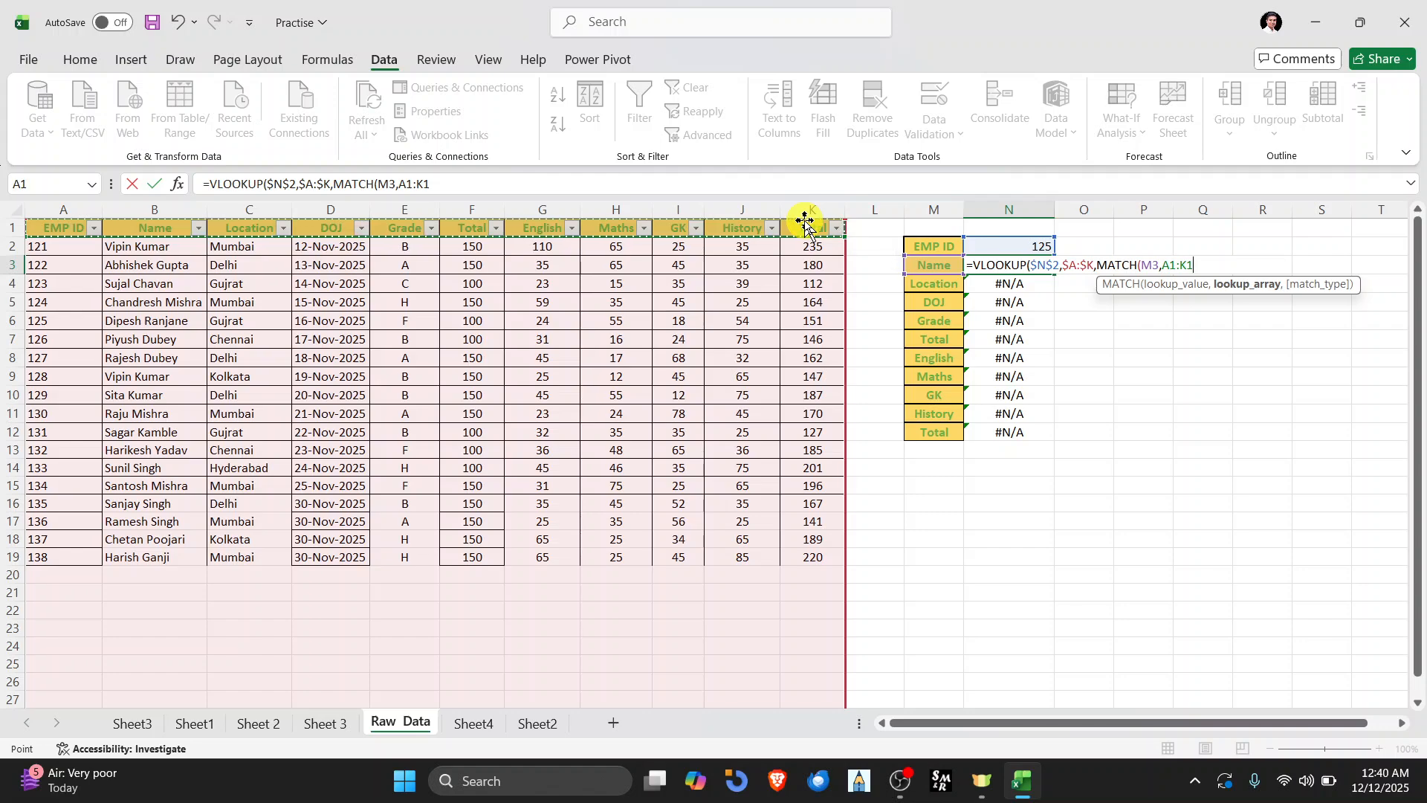
pyautogui.write(',')
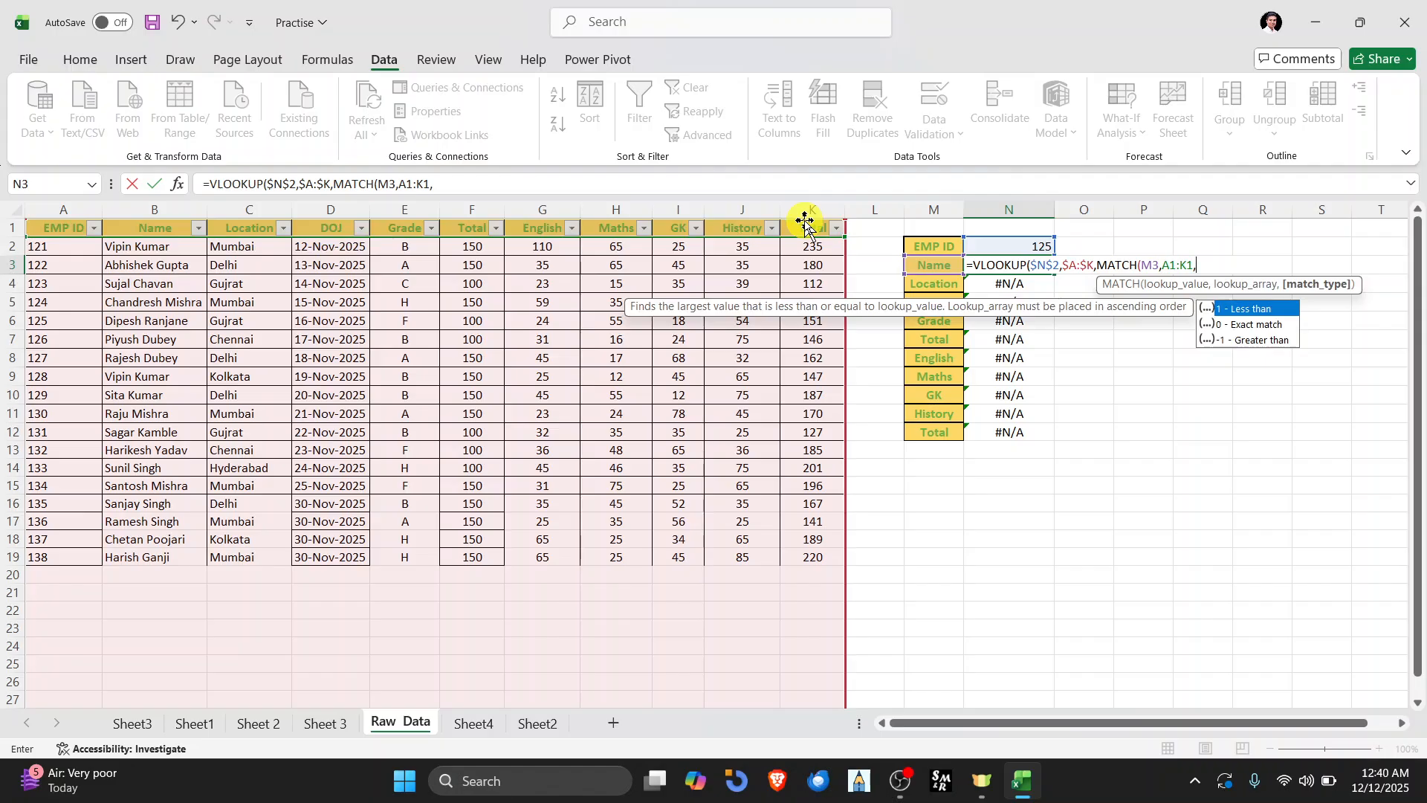
pyautogui.press('Down')
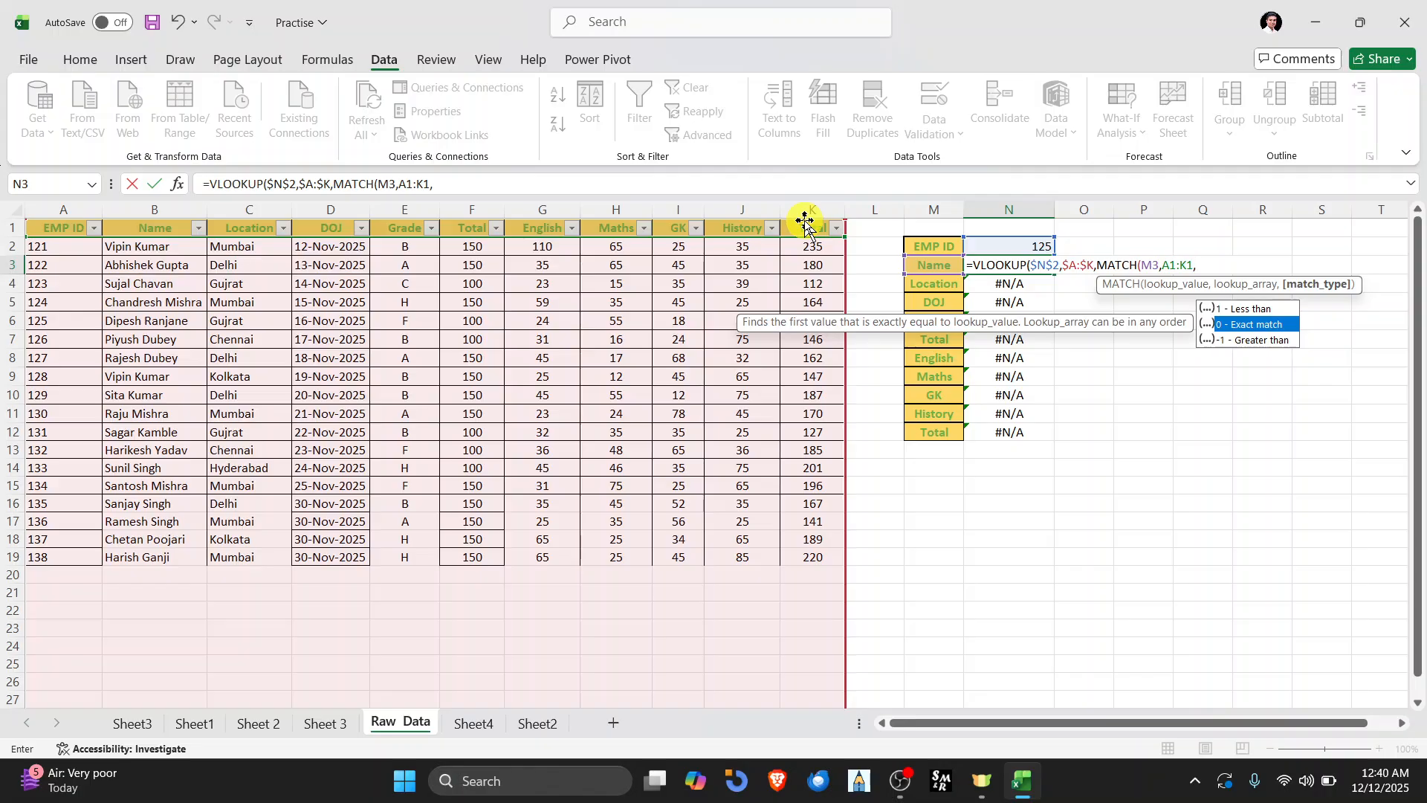
pyautogui.press('Tab')
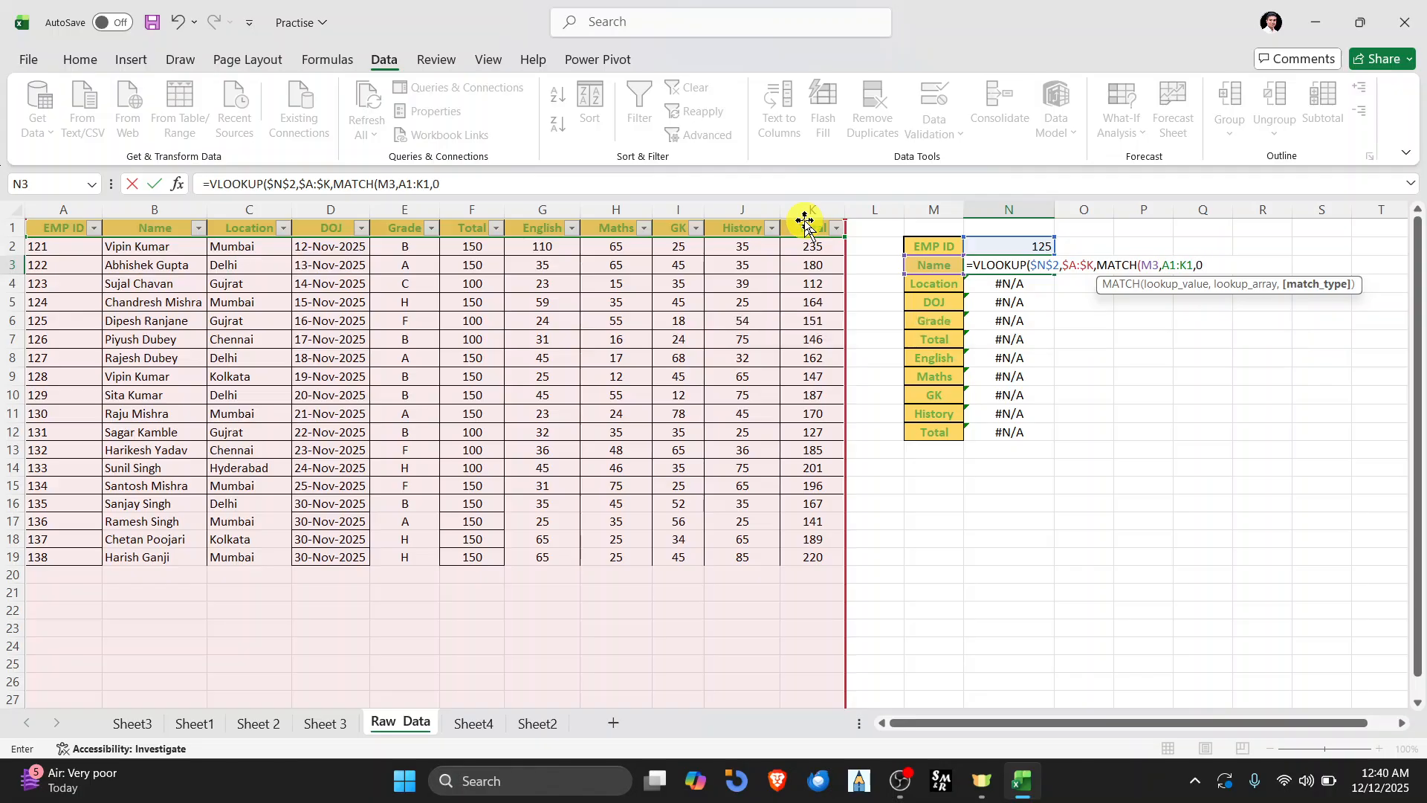
pyautogui.write('),')
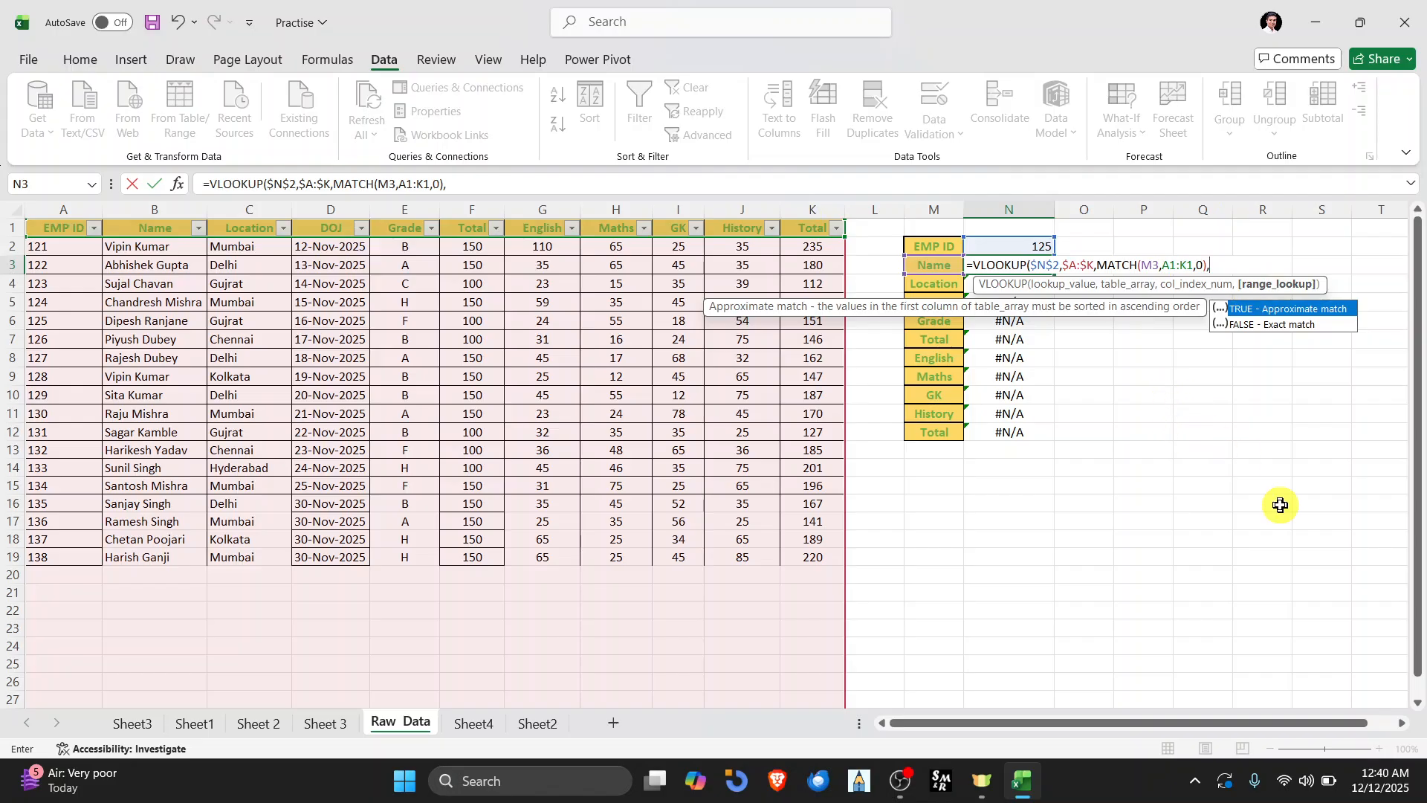
# Step: Complete N3's VLOOKUP with FALSE for an exact match and enter the formula
pyautogui.press('Down')
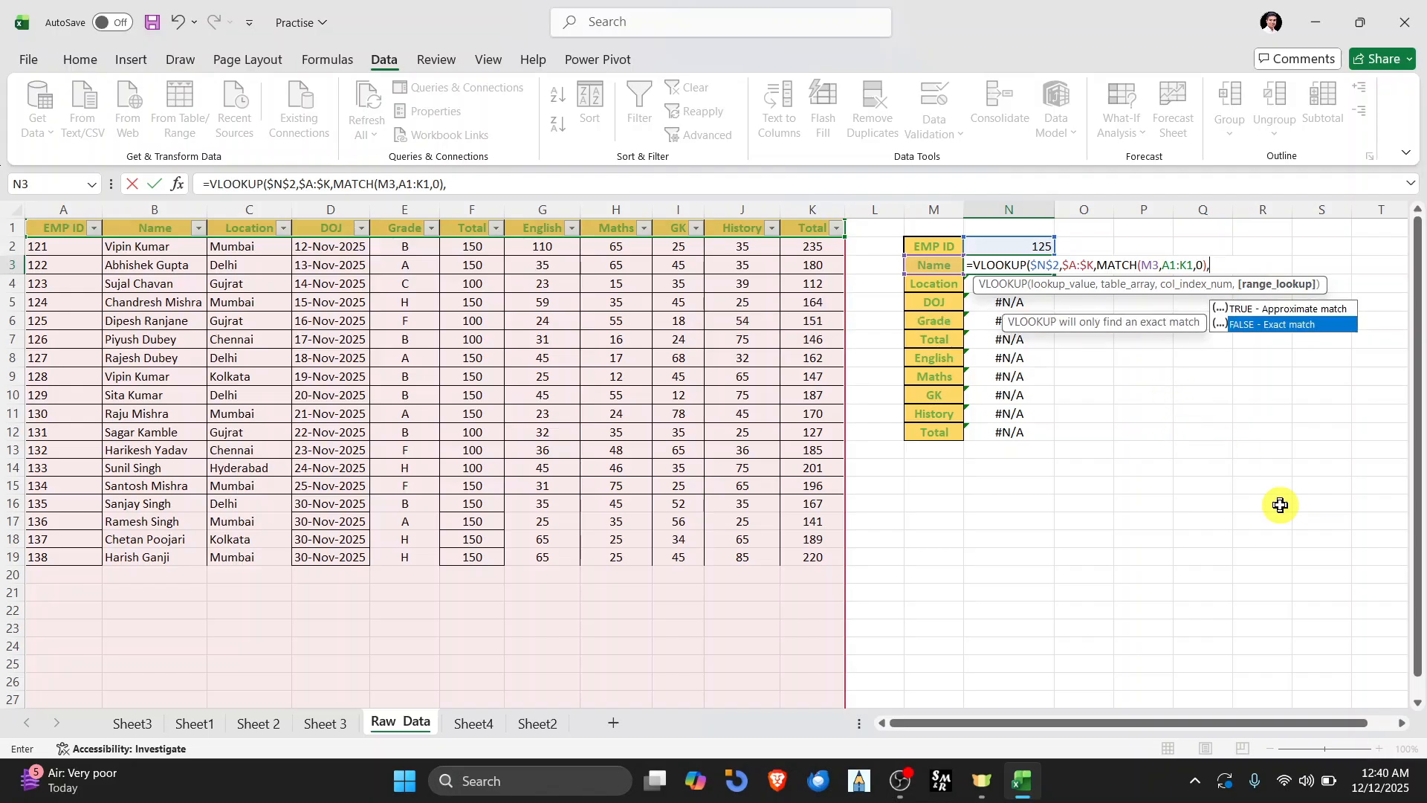
pyautogui.press('Tab')
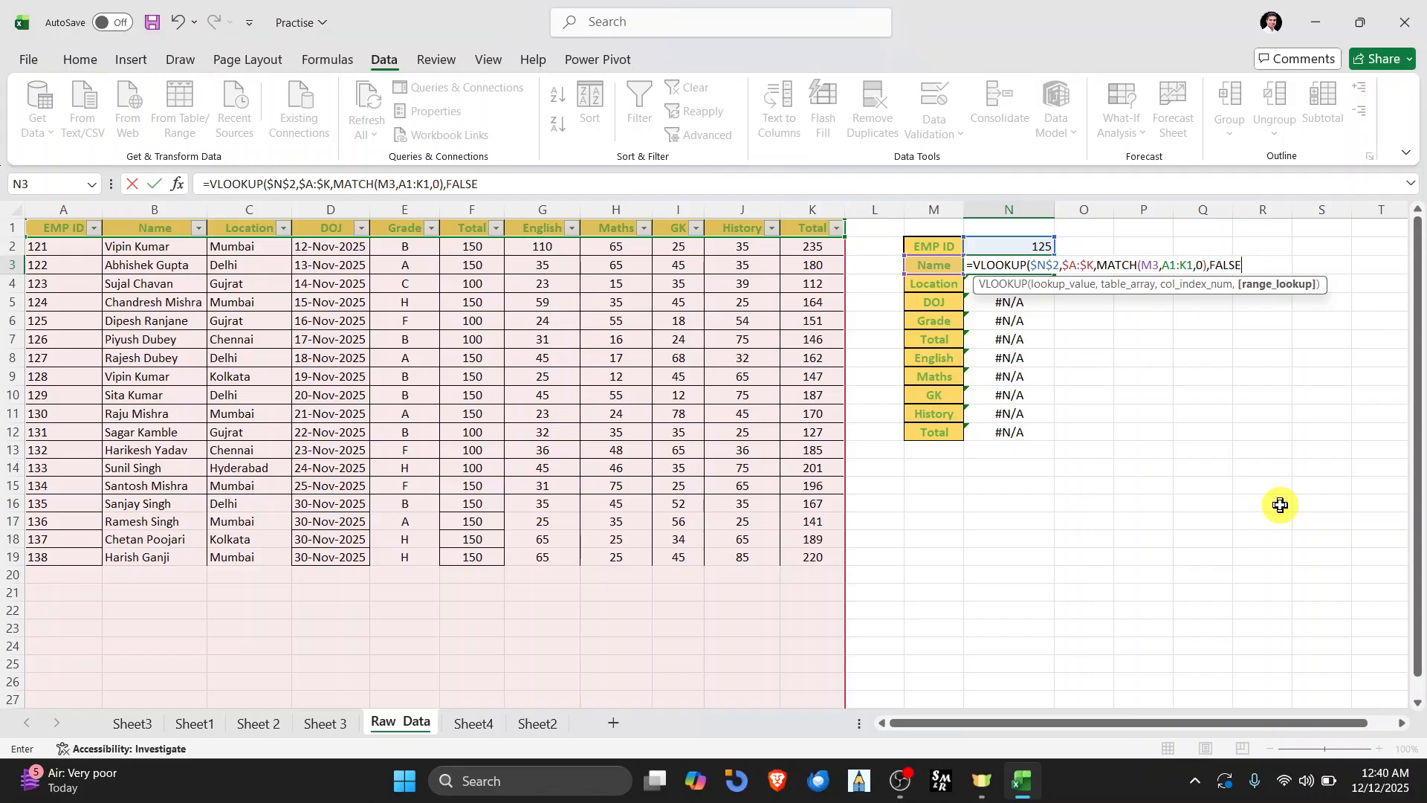
pyautogui.write(')')
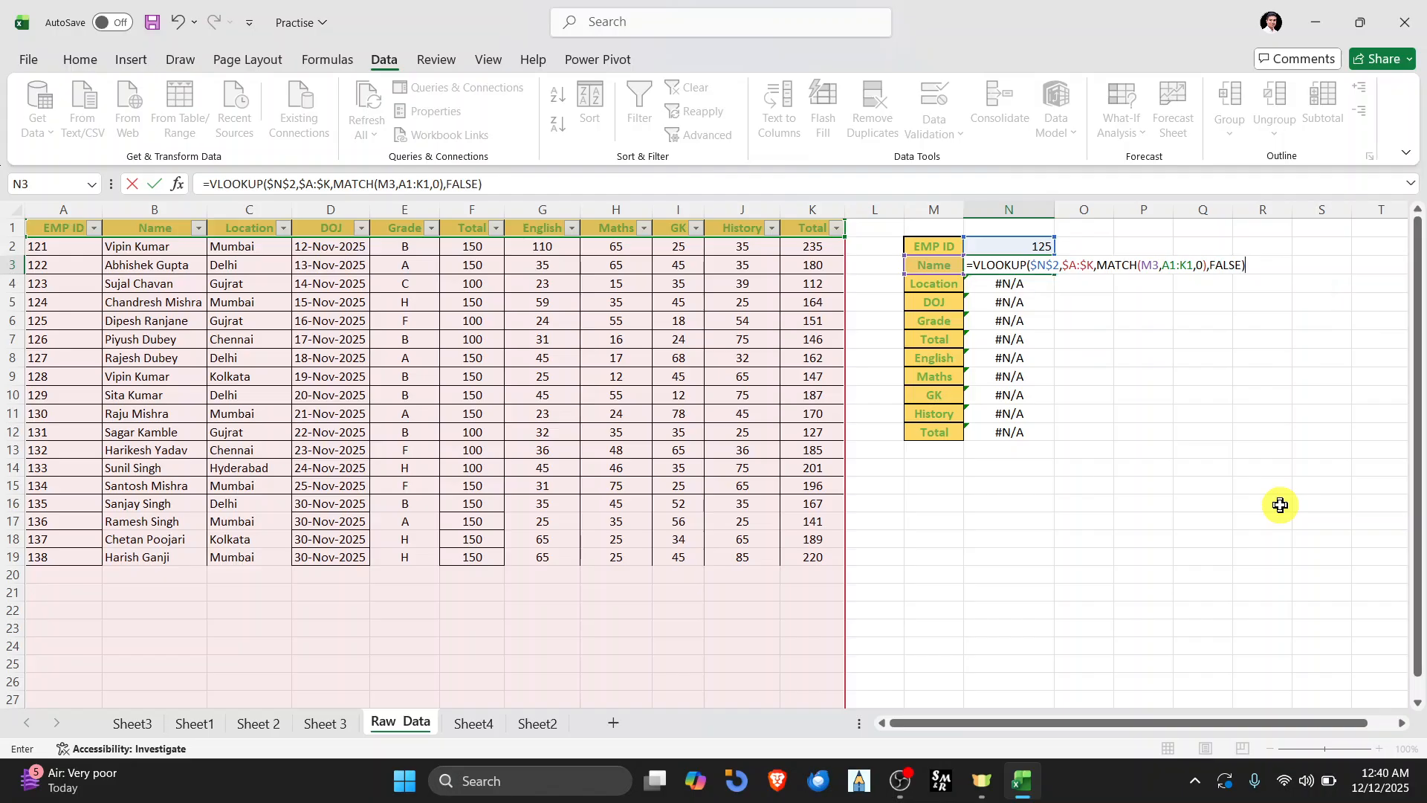
pyautogui.press('Return')
# Step: Fill the VLOOKUP formula with the relative MATCH range A1:K1 from N3 down to N12
pyautogui.press('Up')
pyautogui.hotkey('ctrl', 'shift', 'Down')
pyautogui.hotkey('ctrl', 'shift', 'Down')
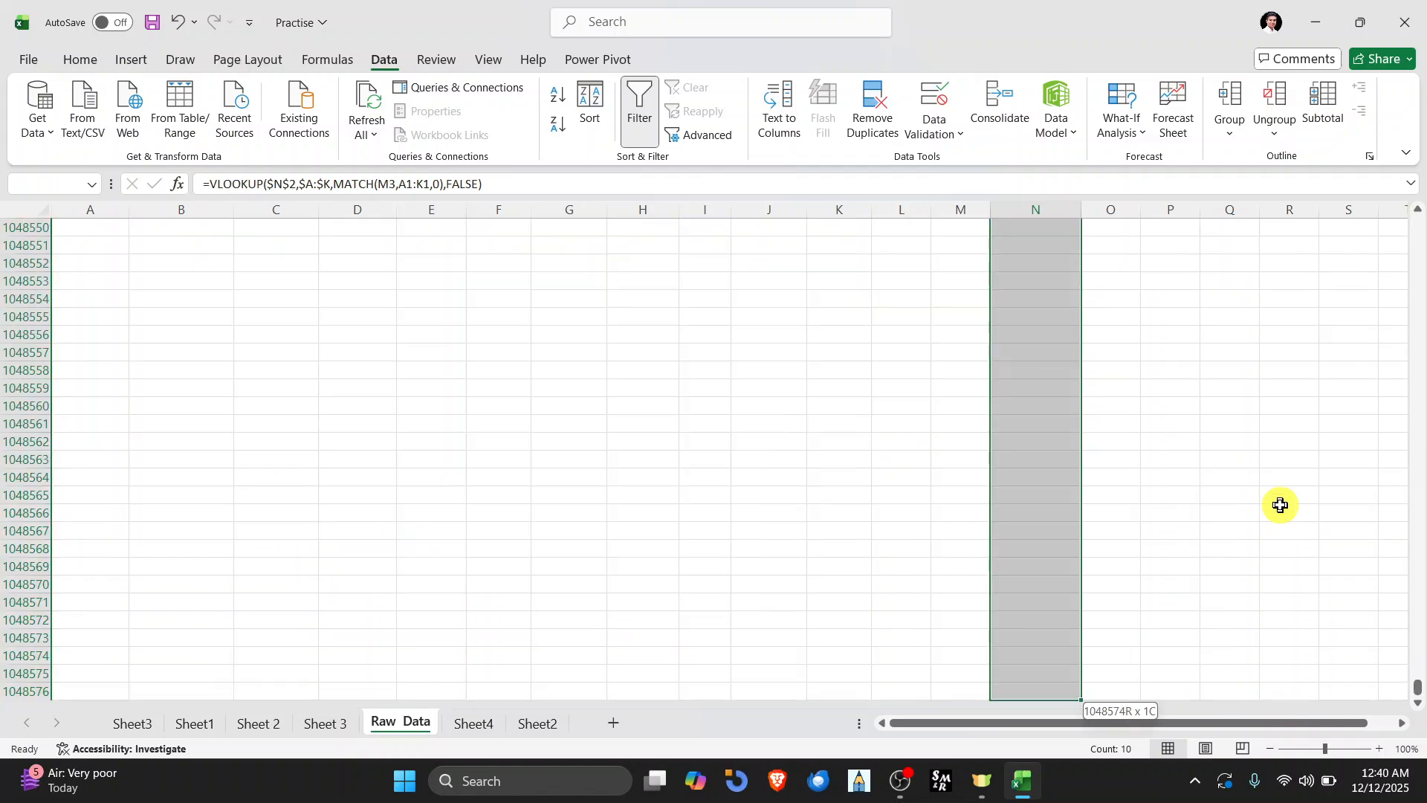
pyautogui.hotkey('ctrl', 'shift', 'Up')
pyautogui.scroll(4, 1253, 483)
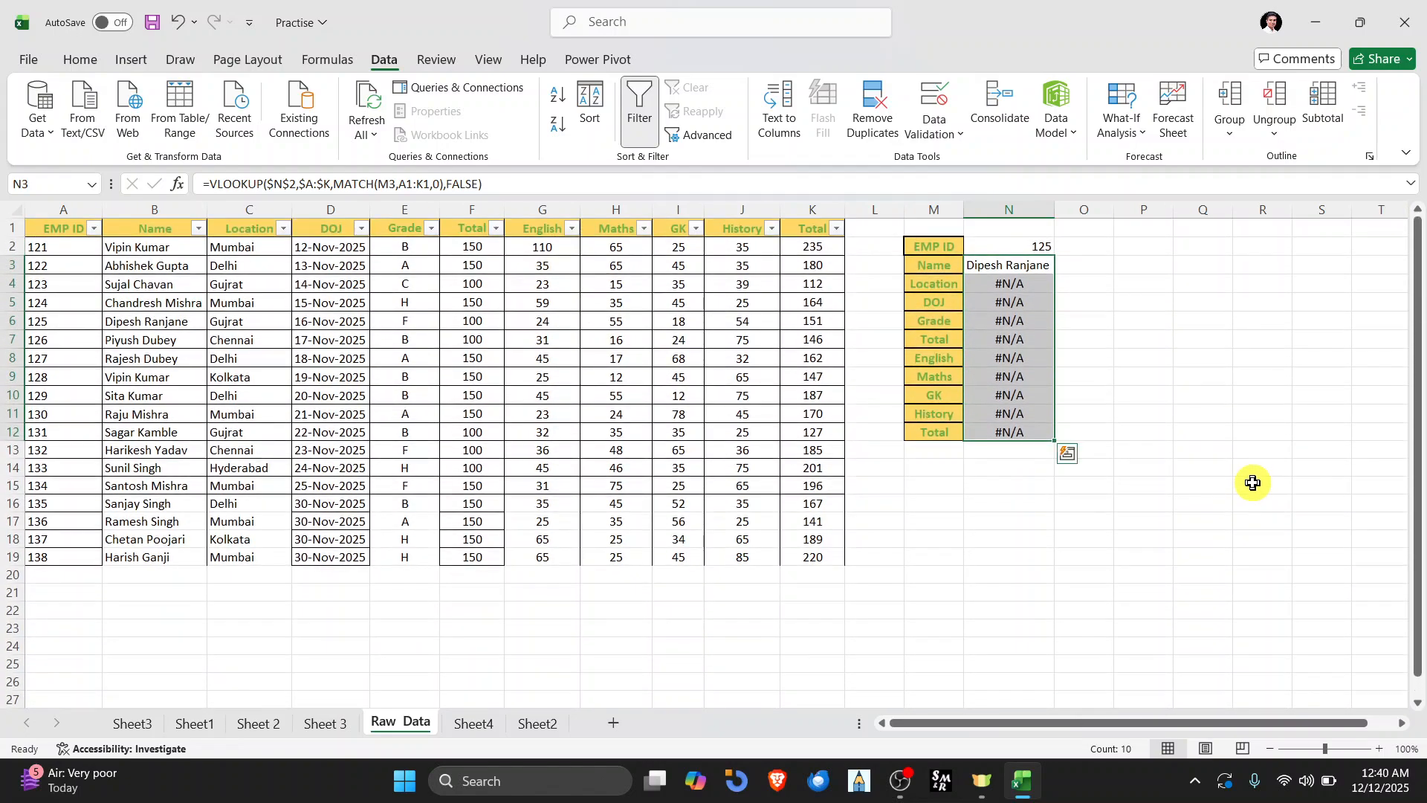
# Step: Compare the MATCH header range in the formulas of N4 and N3 against the header row A1:K1
pyautogui.click(1010, 283)
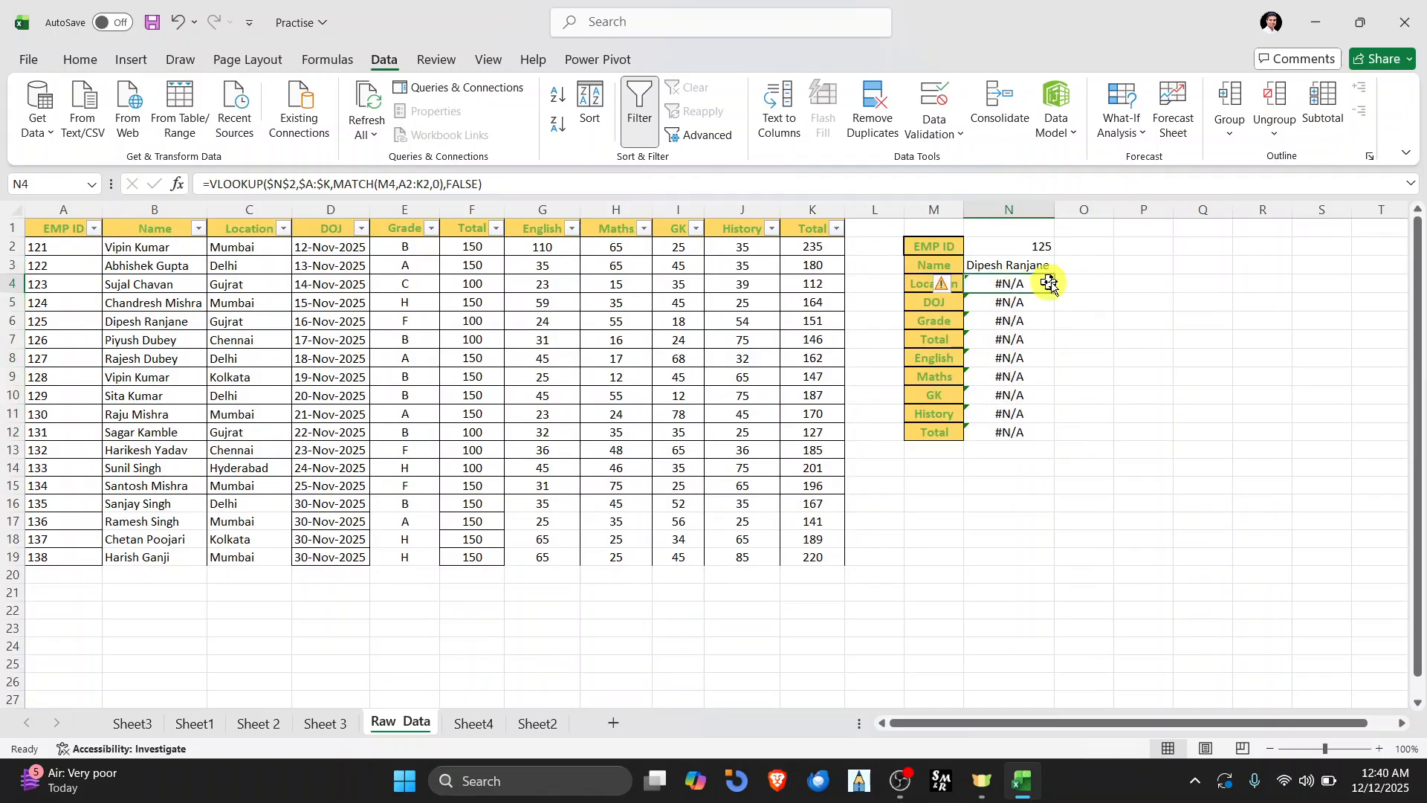
pyautogui.click(1034, 266)
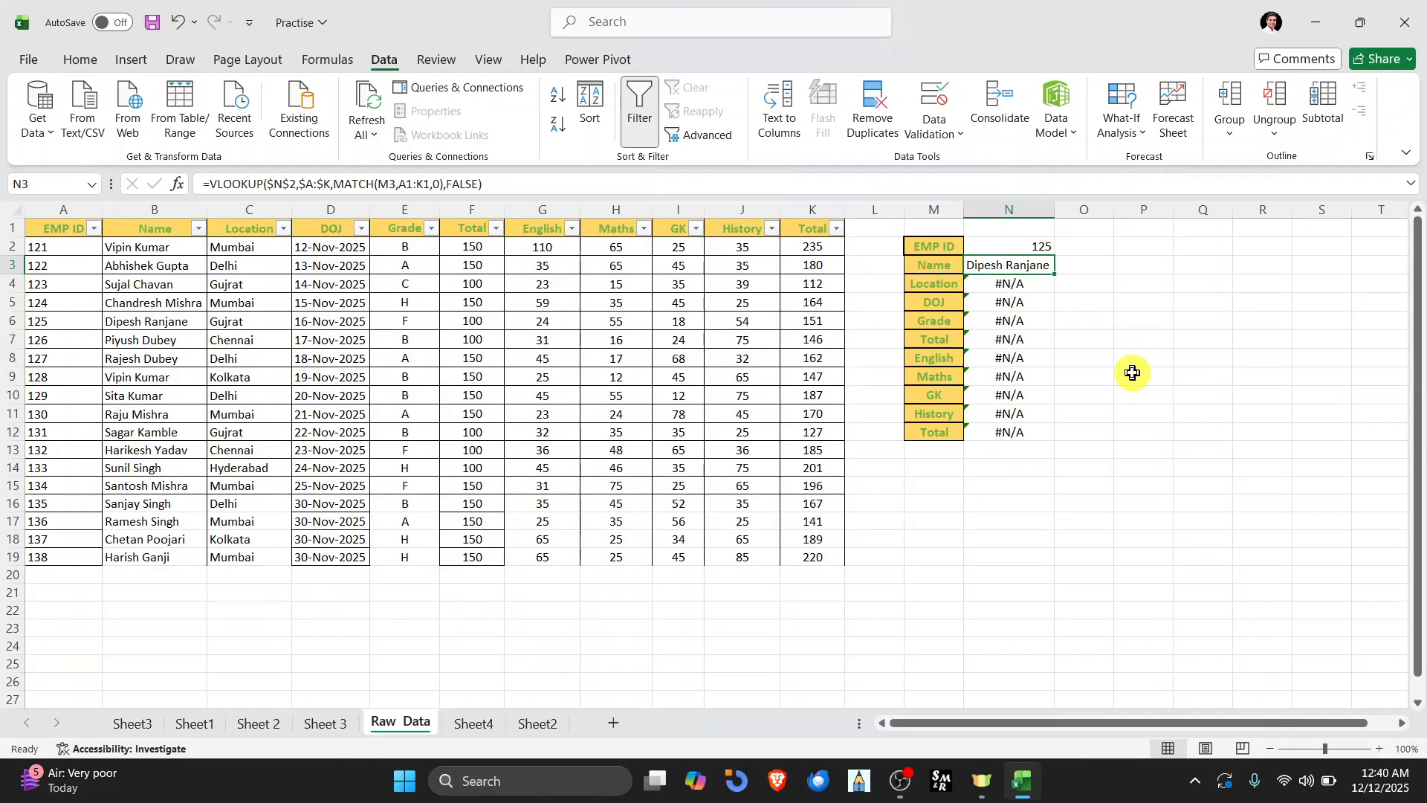
pyautogui.press('Down')
pyautogui.press('Up')
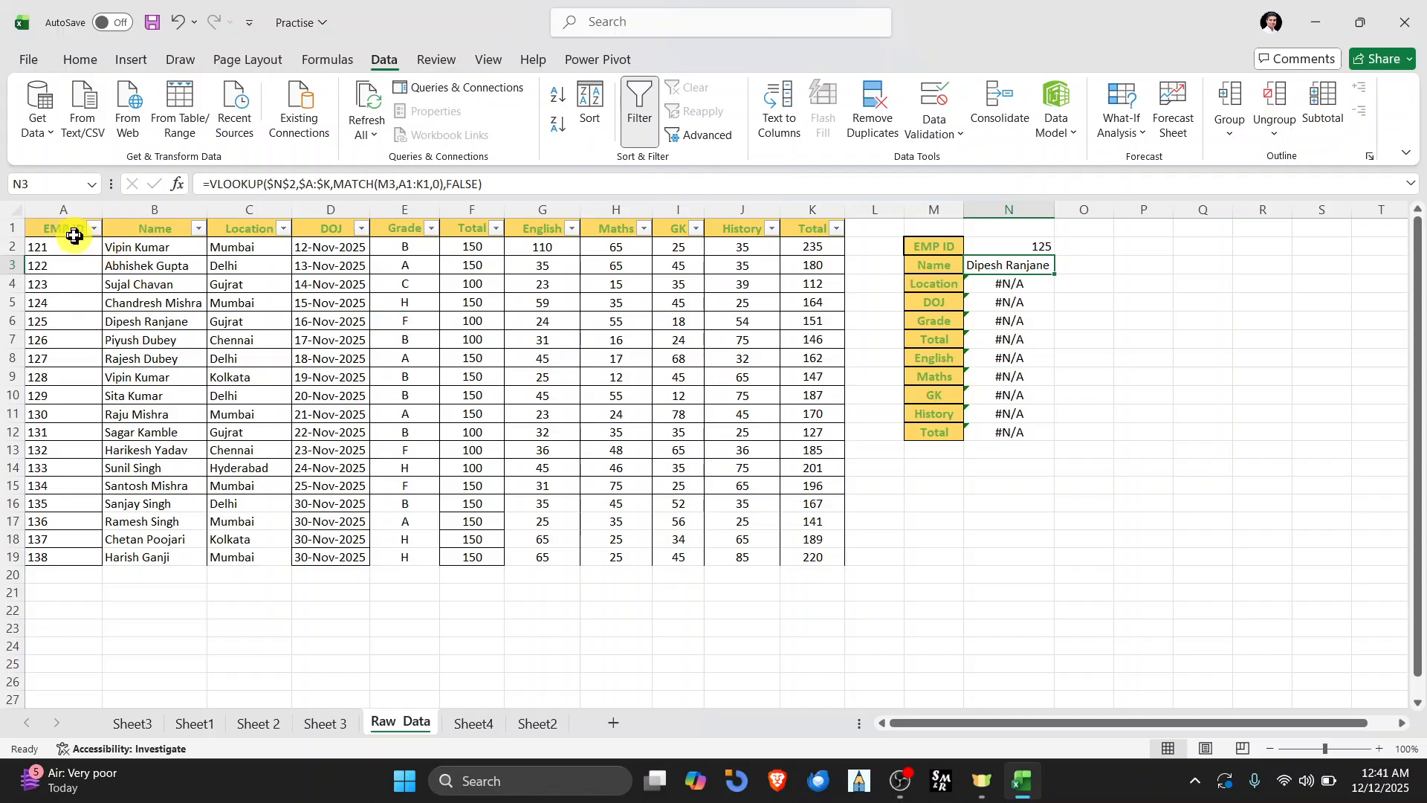
pyautogui.moveTo(71, 227); pyautogui.dragTo(838, 228)
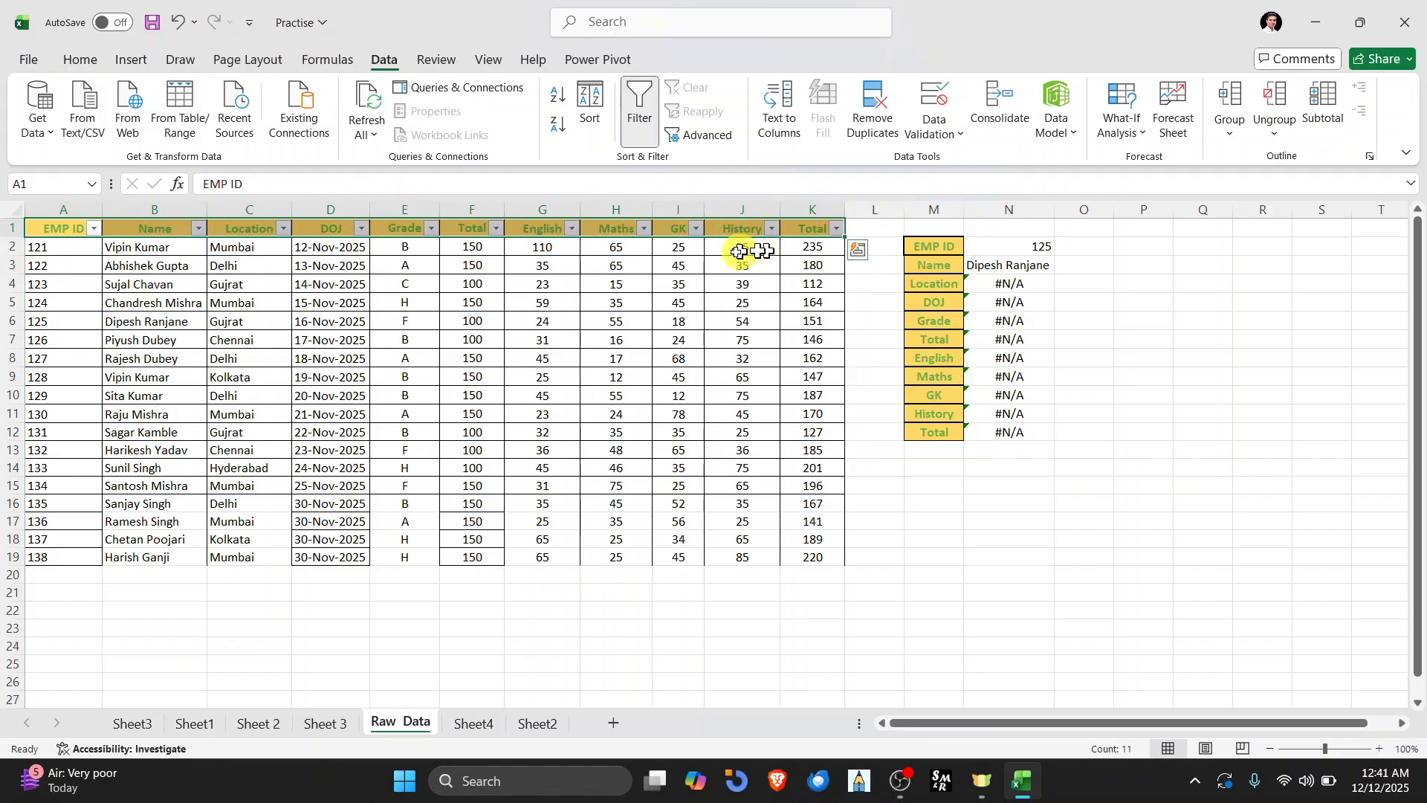
# Step: Make the MATCH lookup array in N3's formula the absolute range $A$1:$K$1 and enter the formula
pyautogui.click(1004, 272)
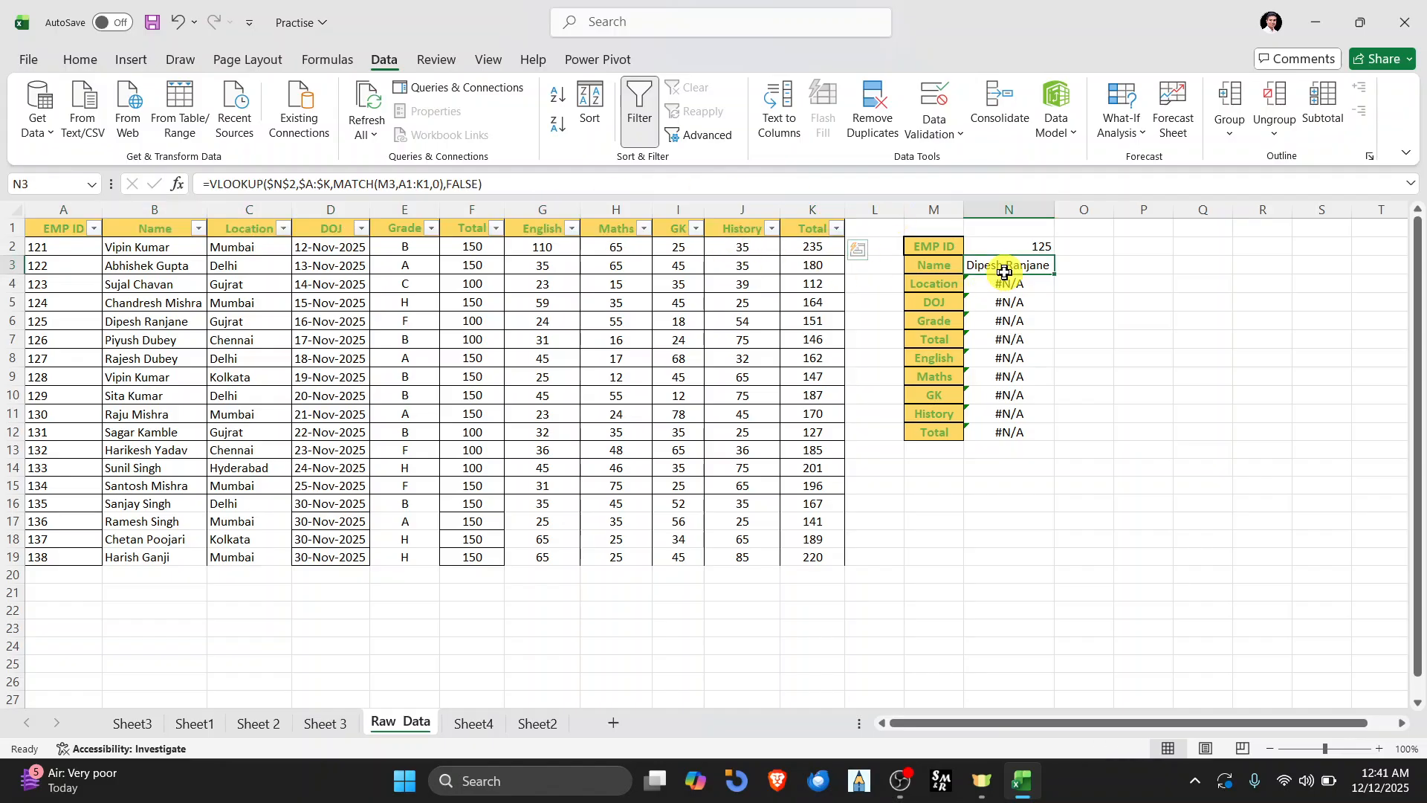
pyautogui.click(414, 183)
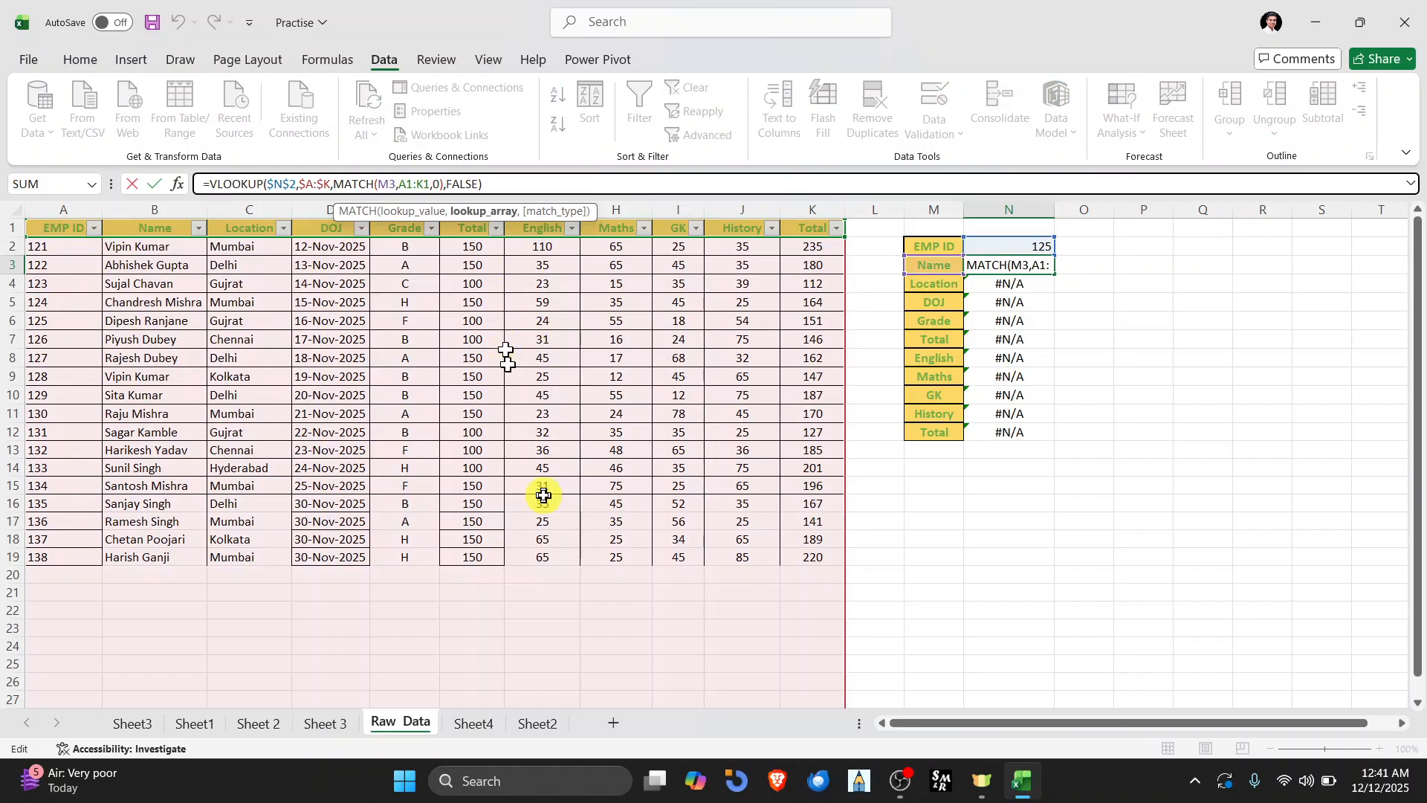
pyautogui.press('F4')
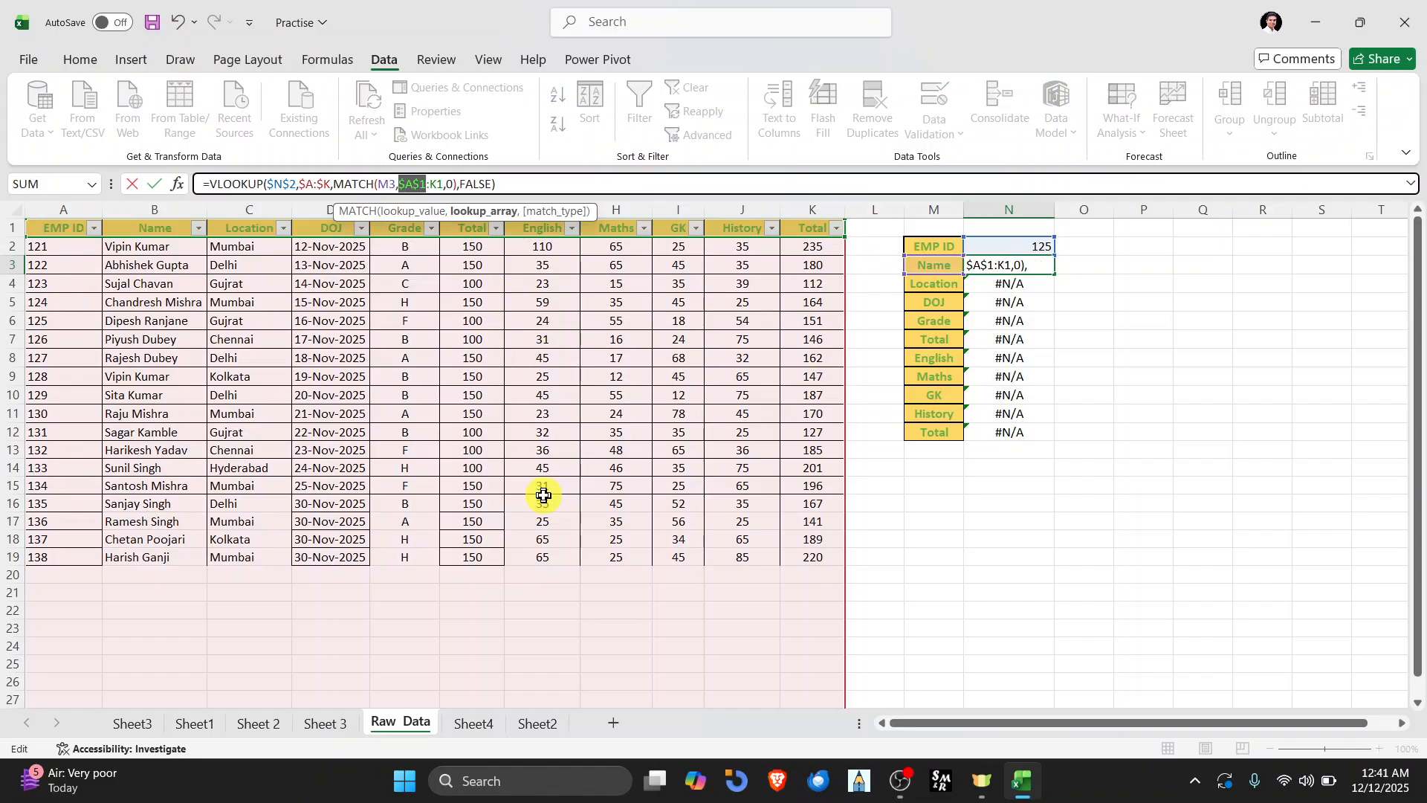
pyautogui.click(440, 183)
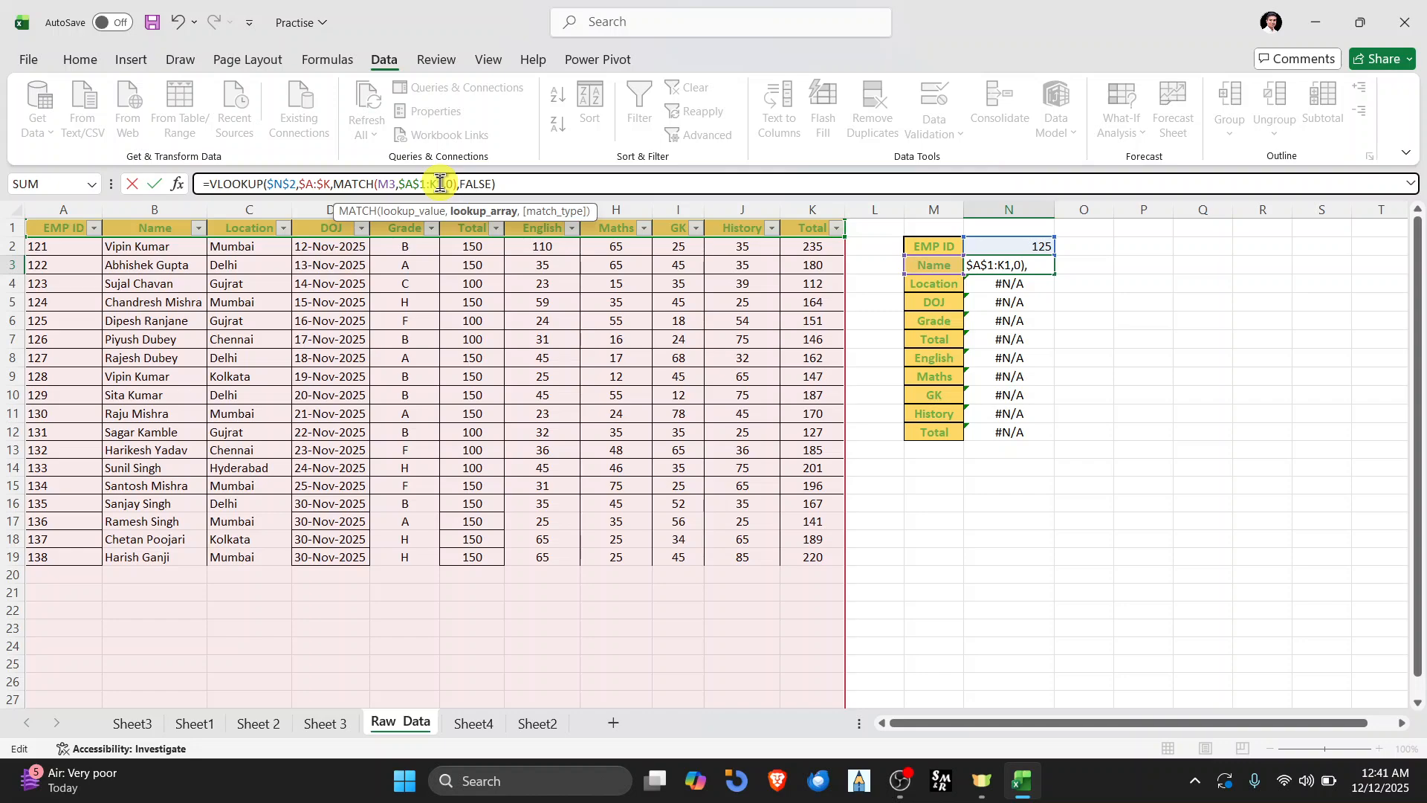
pyautogui.press('F4')
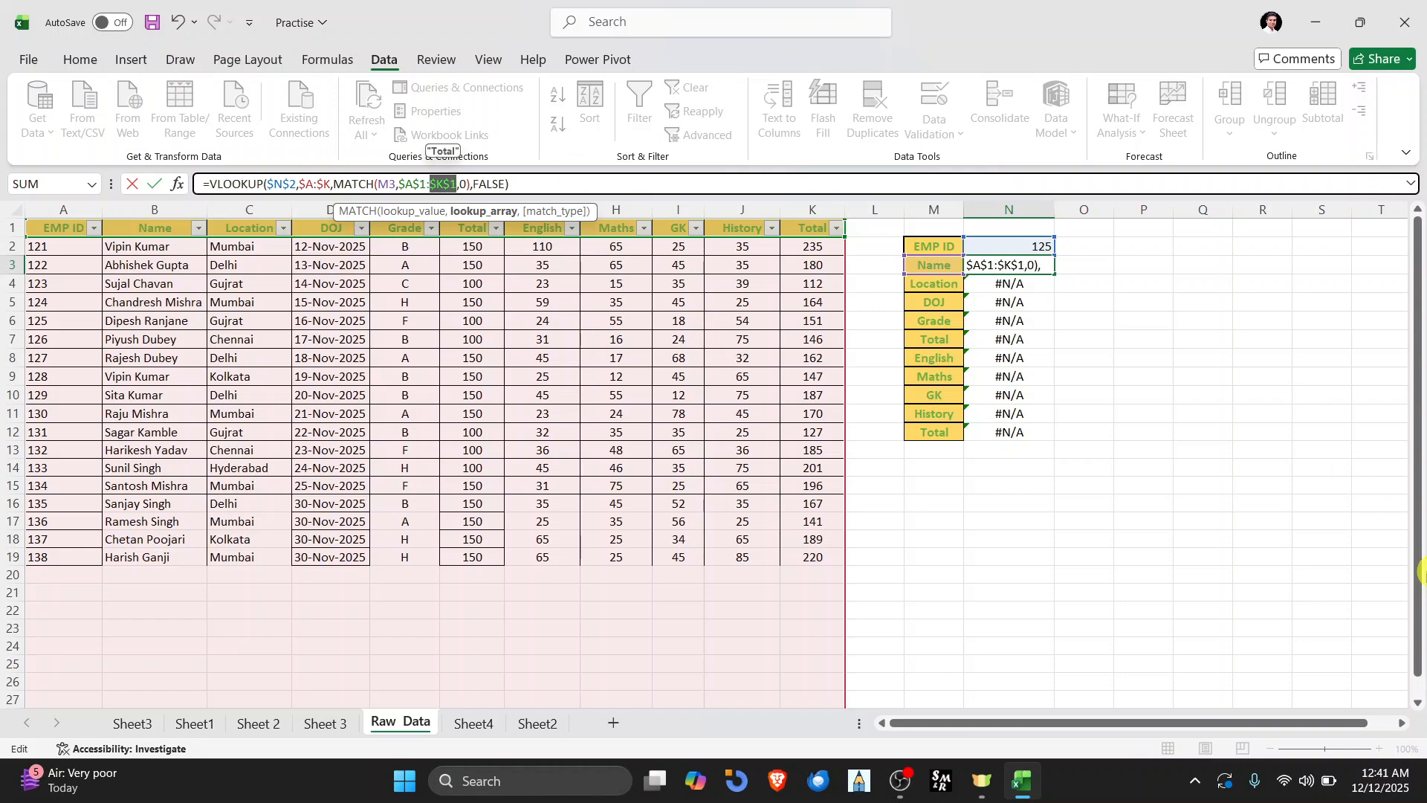
pyautogui.press('Return')
pyautogui.press('Up')
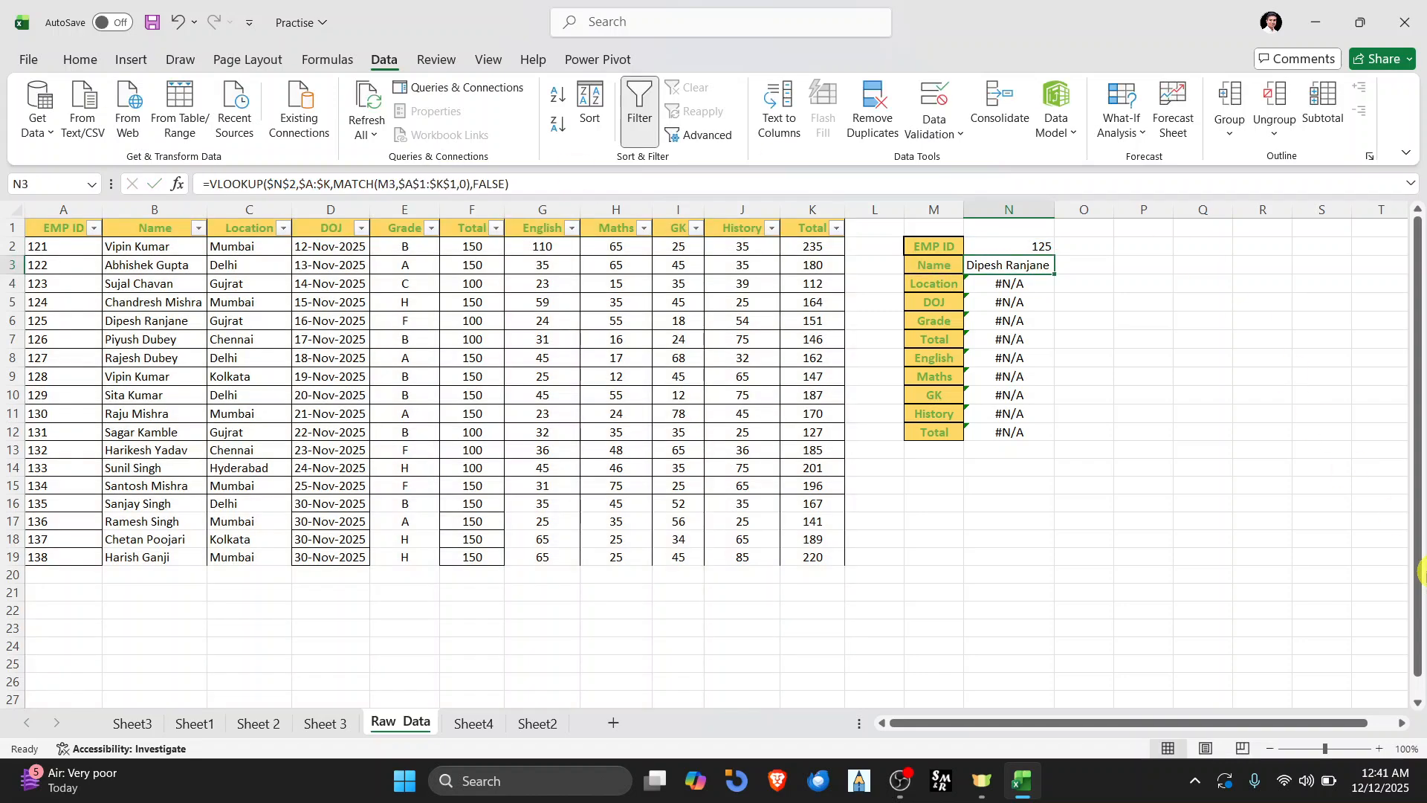
# Step: Fill the fully anchored VLOOKUP formula from N3 down to N12 and inspect the formula in N12
pyautogui.hotkey('shift', 'Down')
pyautogui.hotkey('shift', 'Down')
pyautogui.hotkey('shift', 'Down')
pyautogui.hotkey('shift', 'Down')
pyautogui.hotkey('shift', 'Down')
pyautogui.hotkey('shift', 'Down')
pyautogui.hotkey('shift', 'Down')
pyautogui.hotkey('shift', 'Down')
pyautogui.hotkey('shift', 'Down')
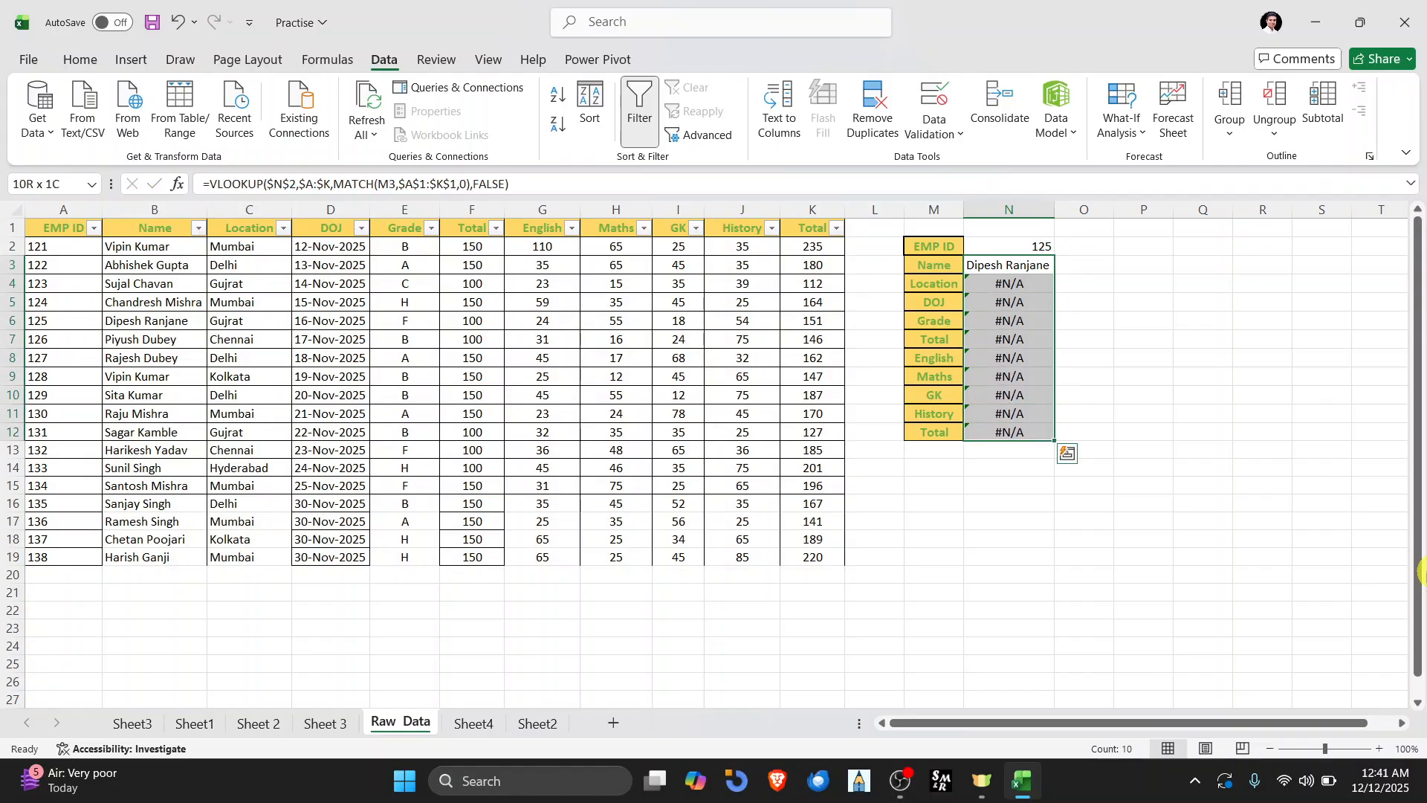
pyautogui.hotkey('ctrl', 'd')
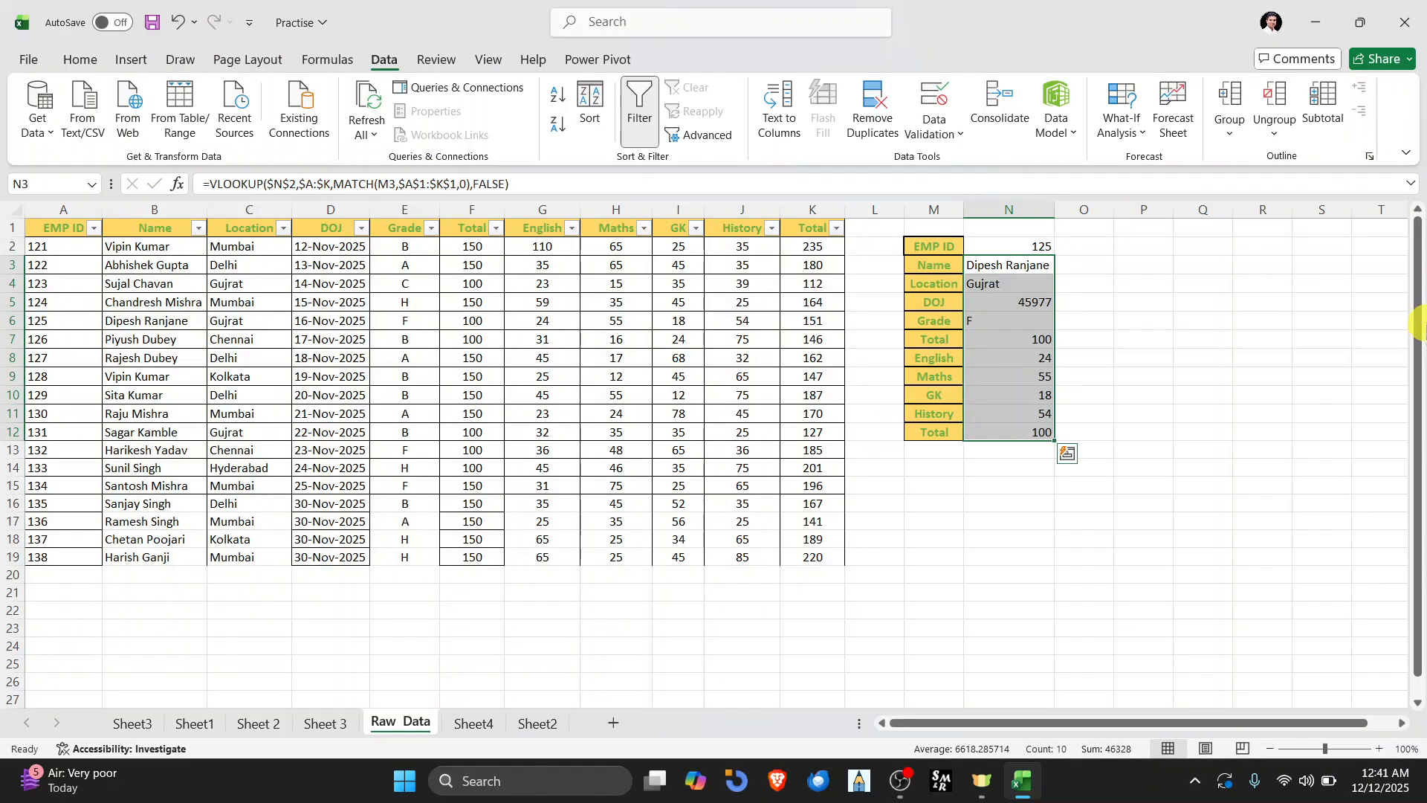
pyautogui.click(1137, 429)
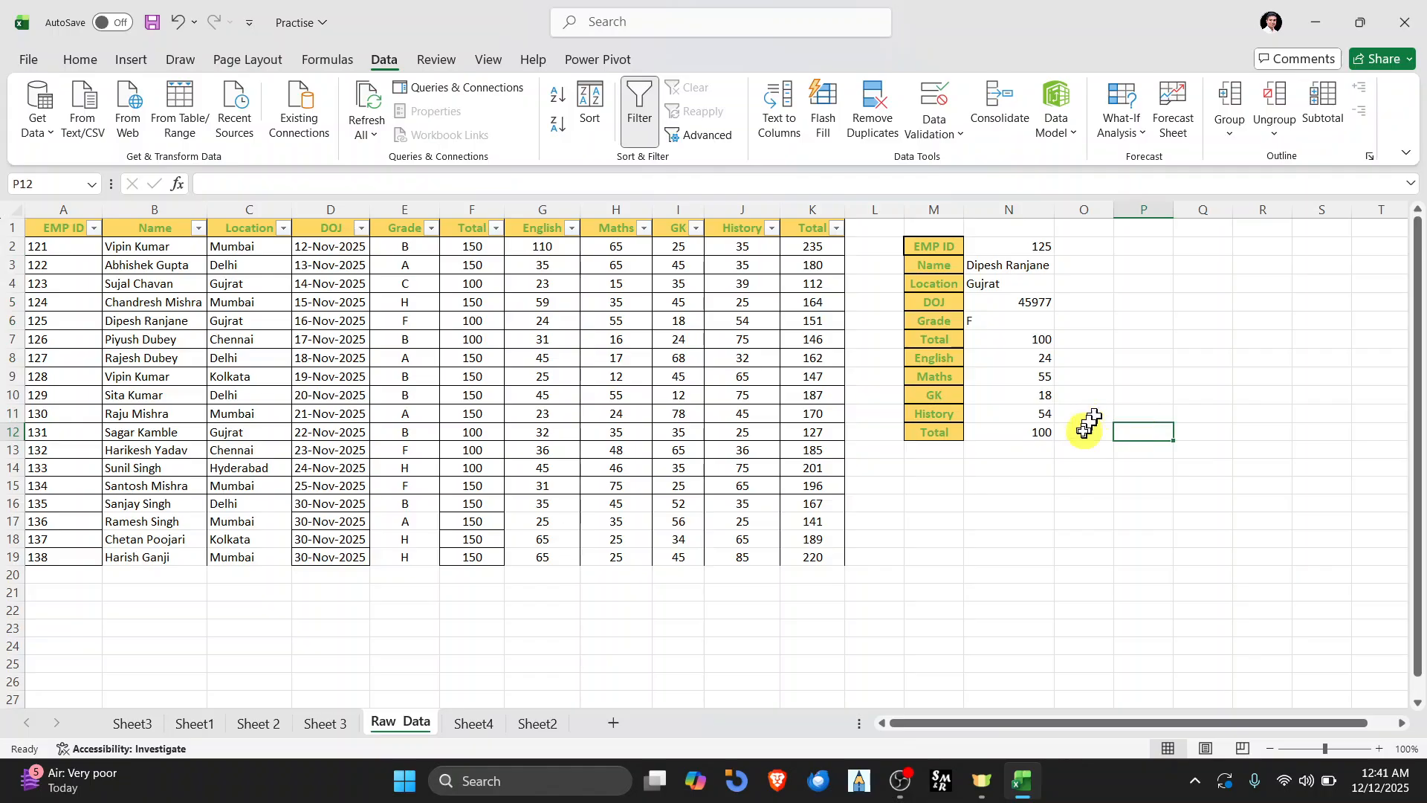
pyautogui.click(1041, 435)
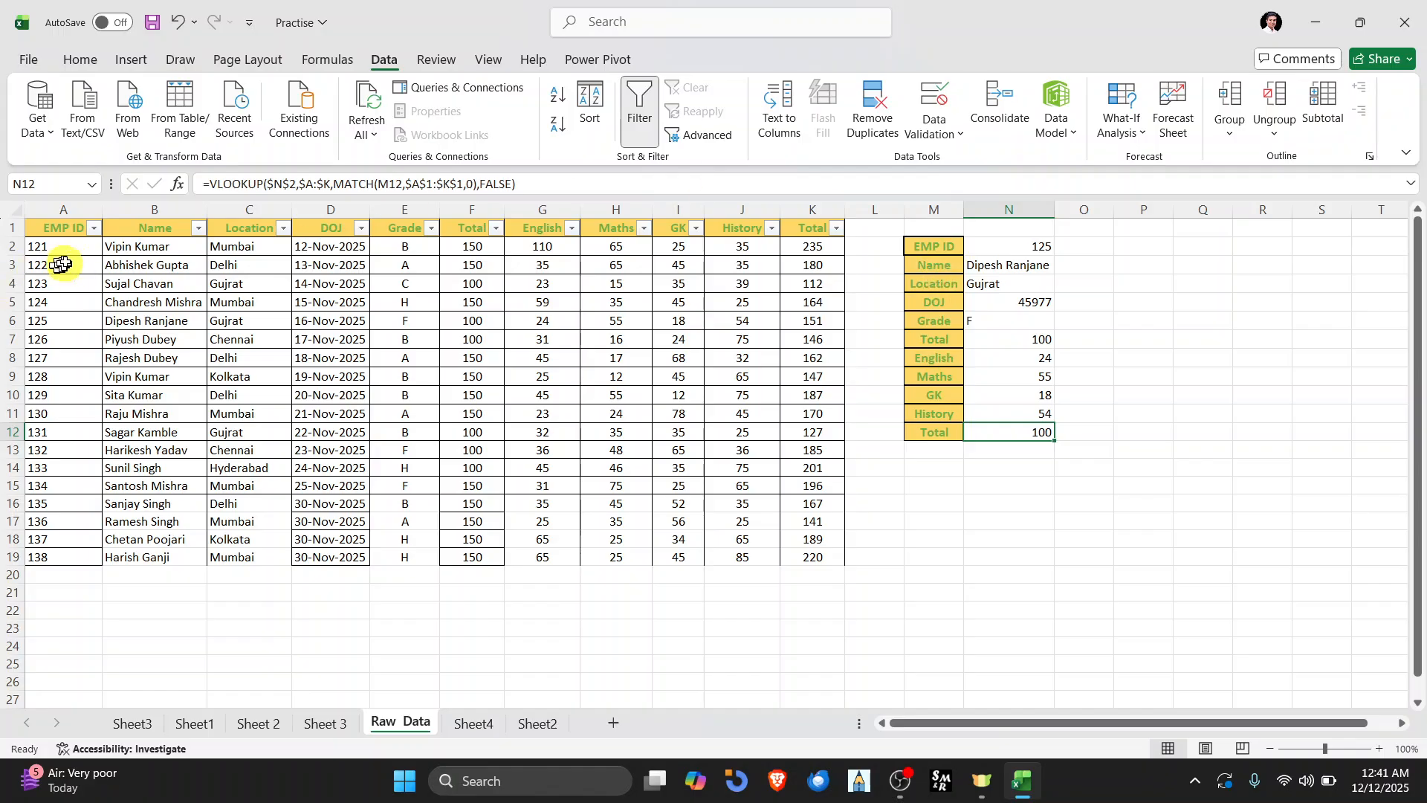
# Step: Review the header range A1:K1 that the MATCH formulas search
pyautogui.moveTo(64, 229); pyautogui.dragTo(788, 225)
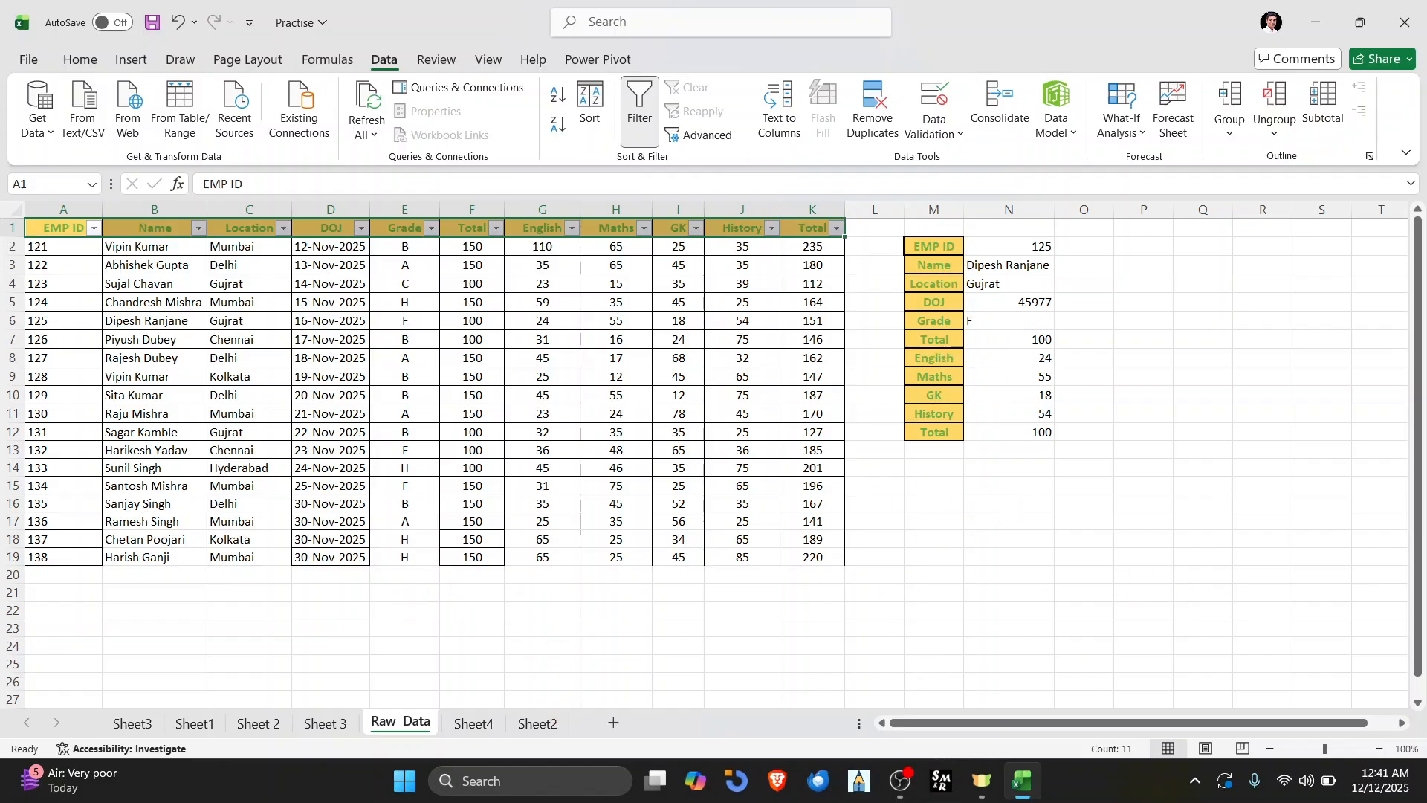
pyautogui.click(957, 580)
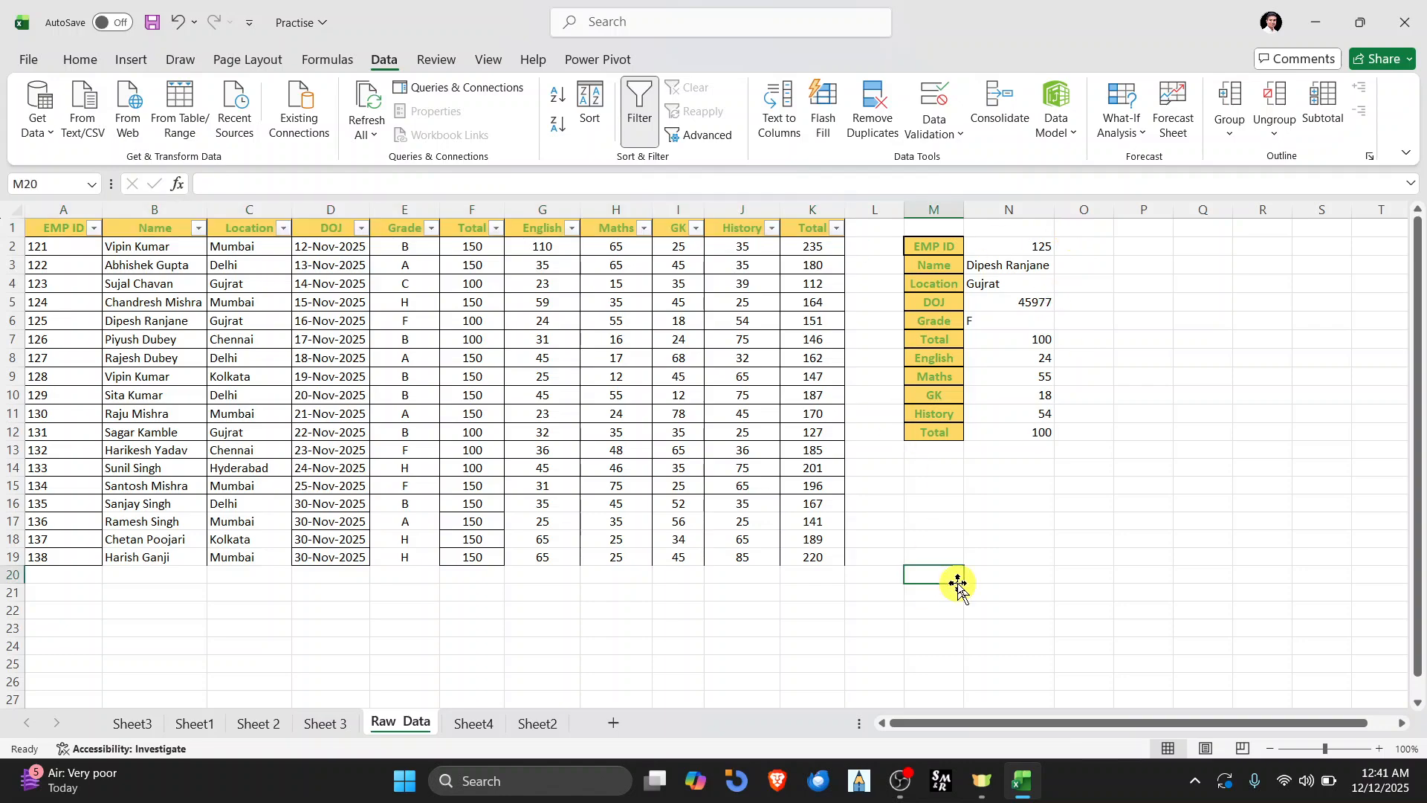
# Step: Test the lookup by choosing EMP IDs 126, 129, 133, 135 and 137 in turn in N2
pyautogui.click(1019, 248)
pyautogui.click(1064, 246)
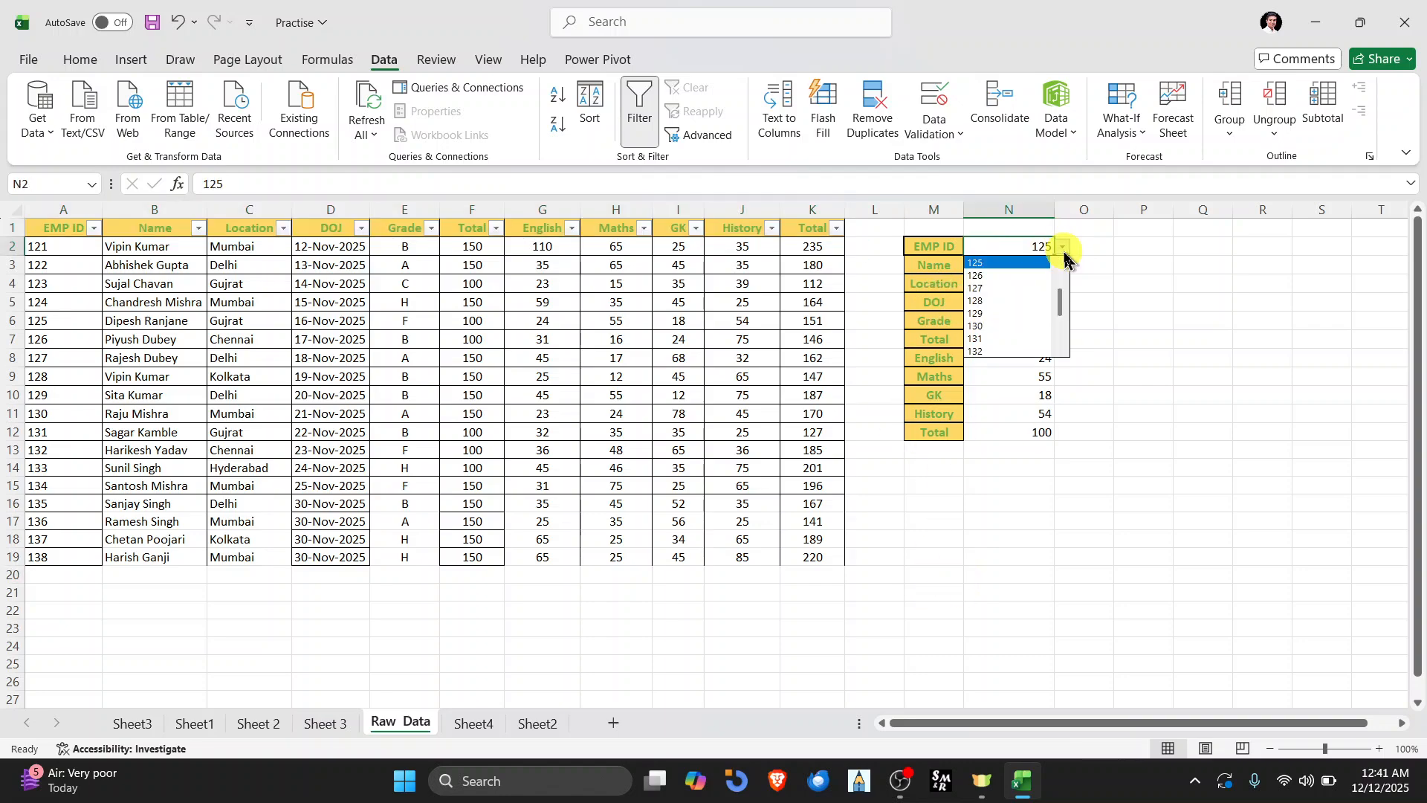
pyautogui.click(1025, 275)
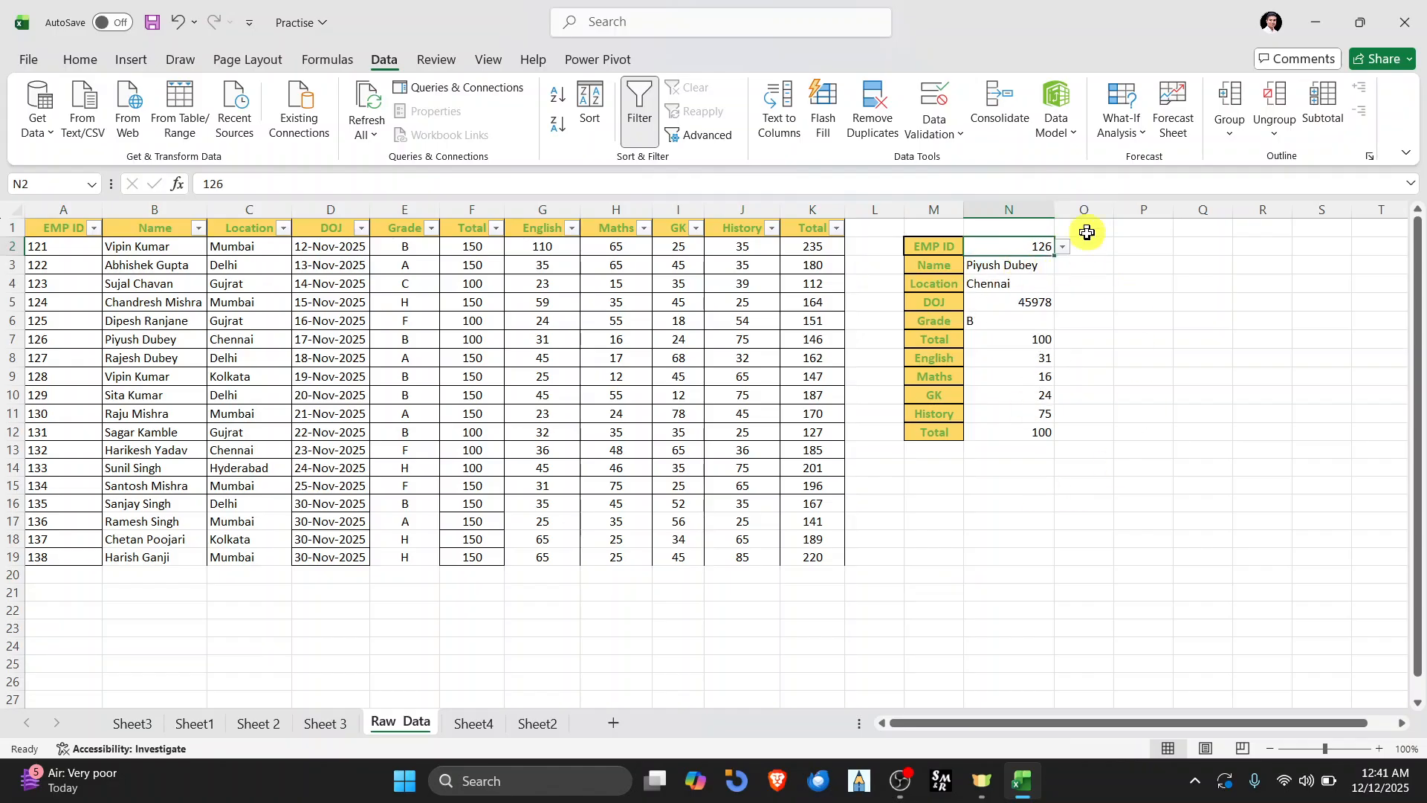
pyautogui.click(1063, 247)
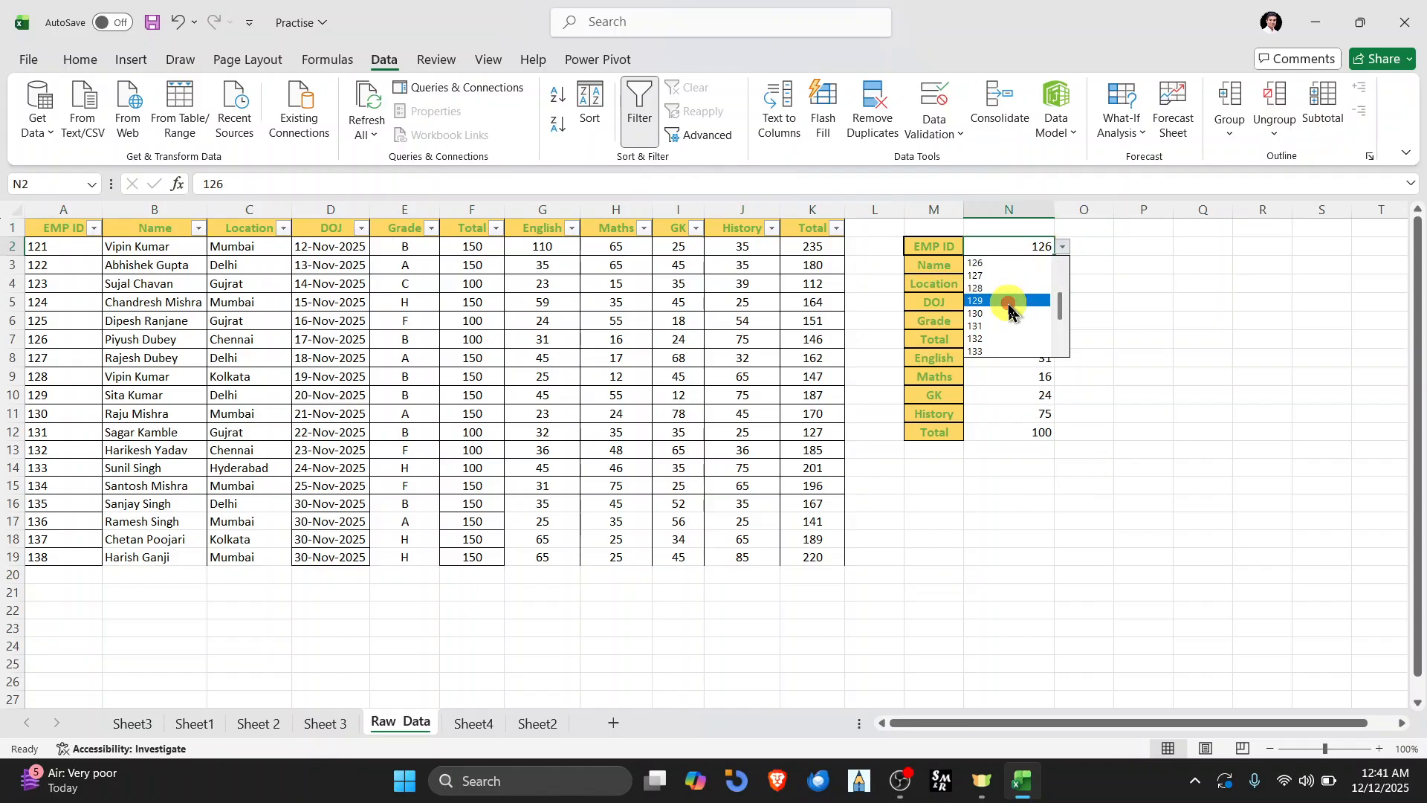
pyautogui.click(1007, 301)
pyautogui.click(1063, 248)
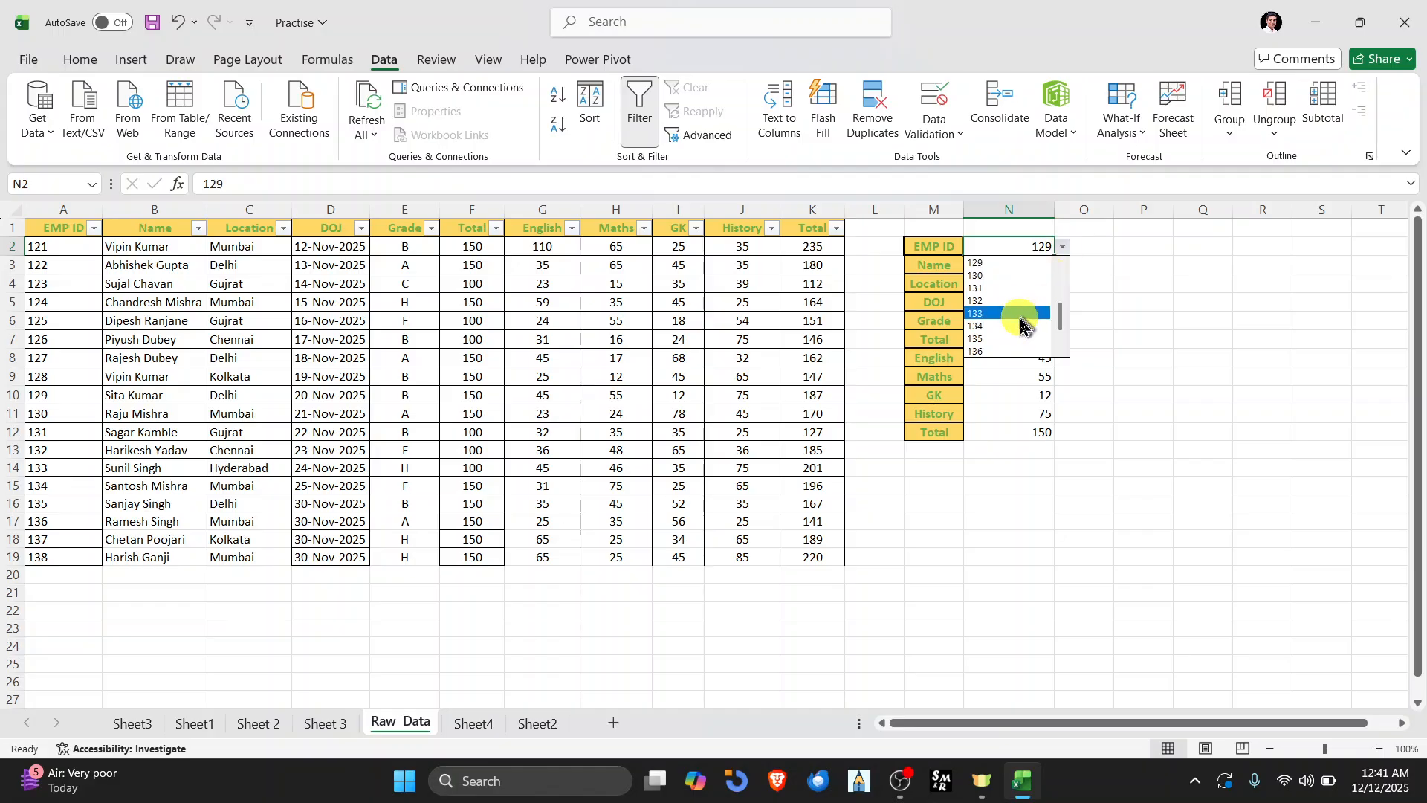
pyautogui.click(1019, 315)
pyautogui.click(1063, 248)
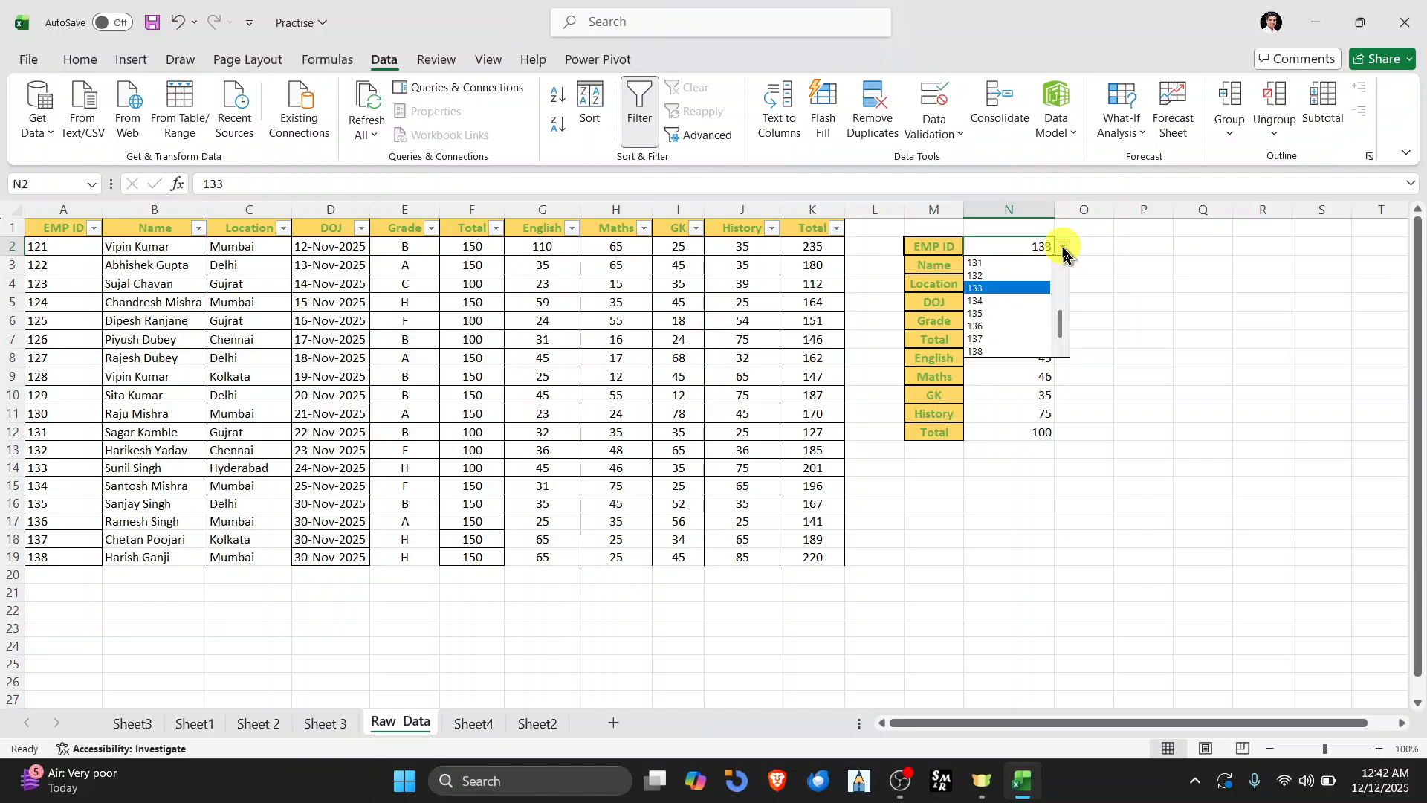
pyautogui.click(1012, 316)
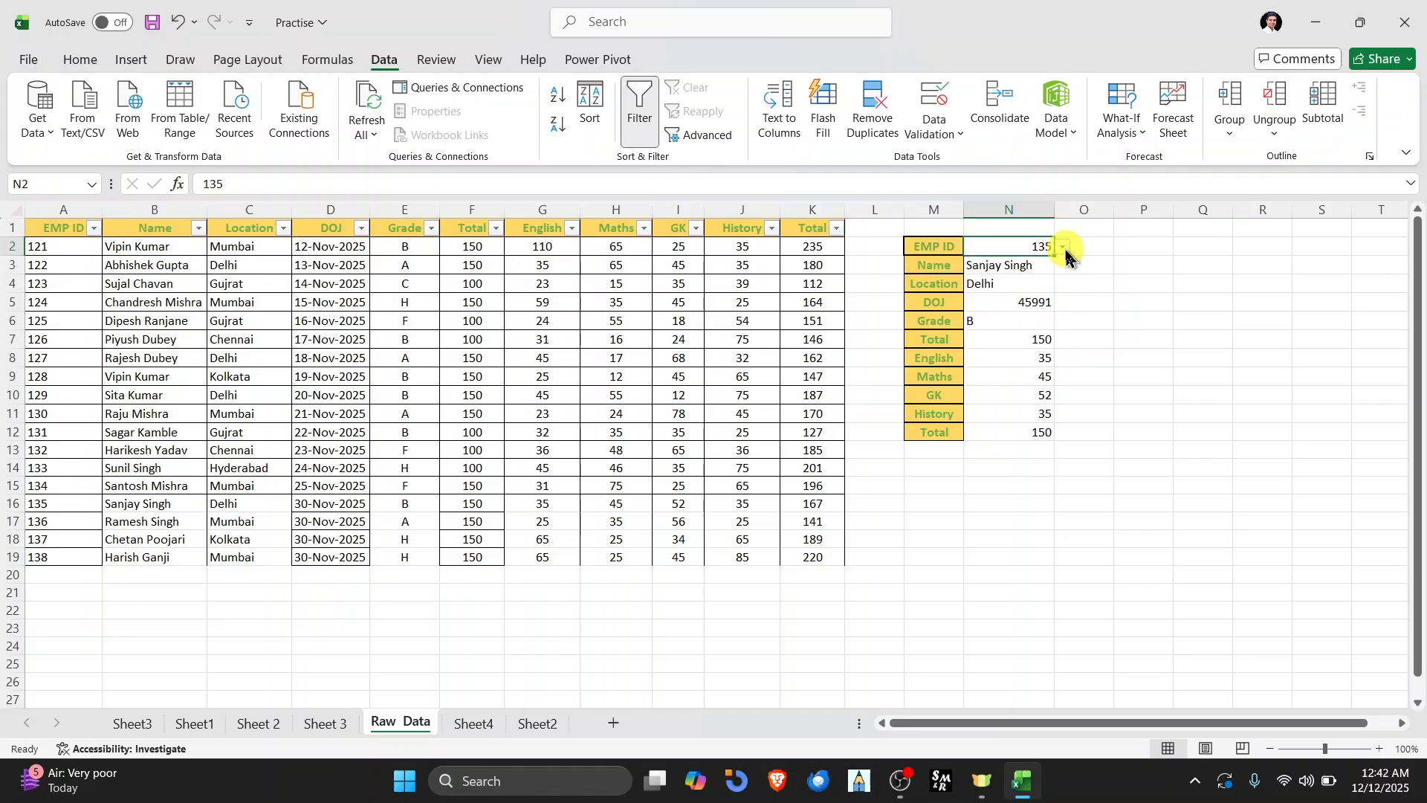
pyautogui.click(1064, 246)
pyautogui.click(1000, 339)
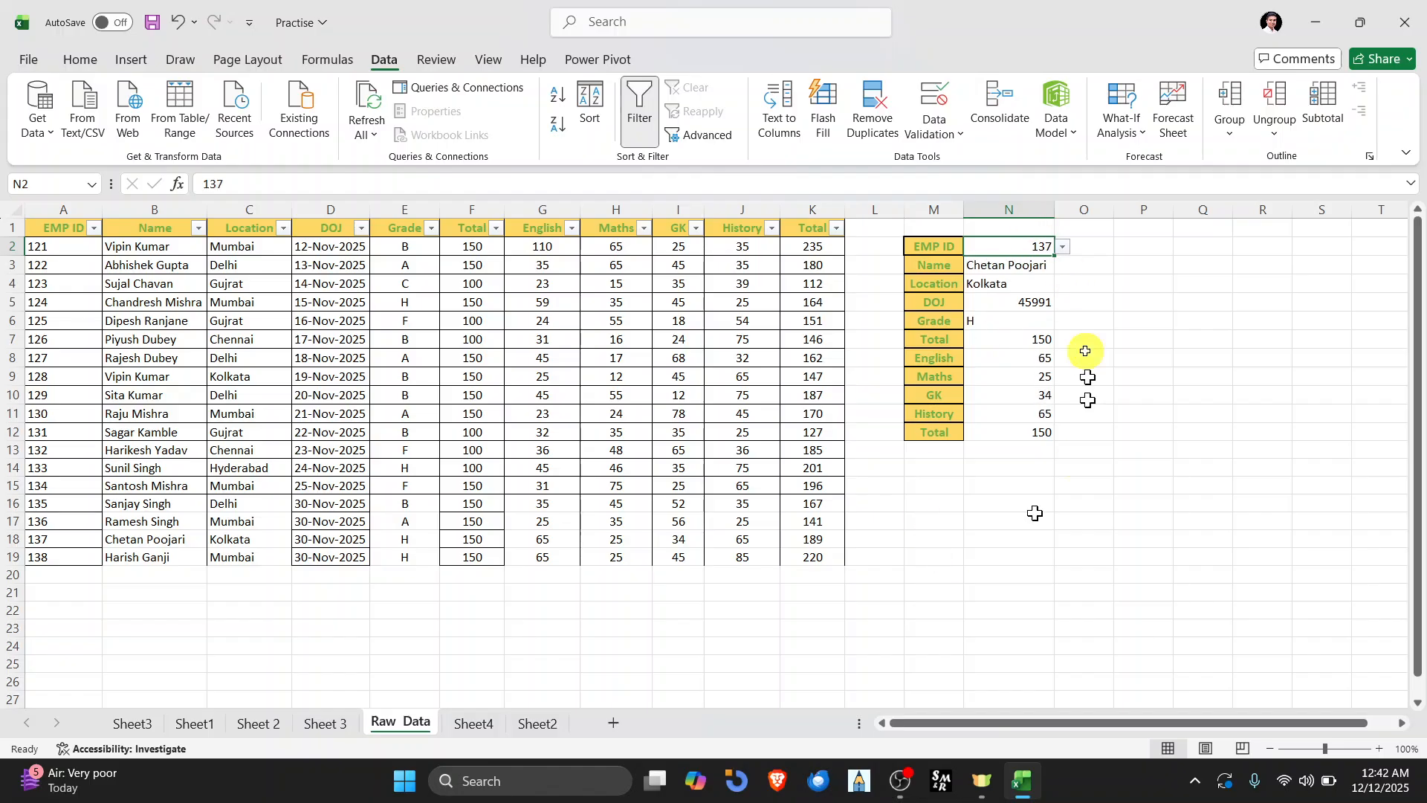
pyautogui.click(1063, 246)
pyautogui.press('Escape')
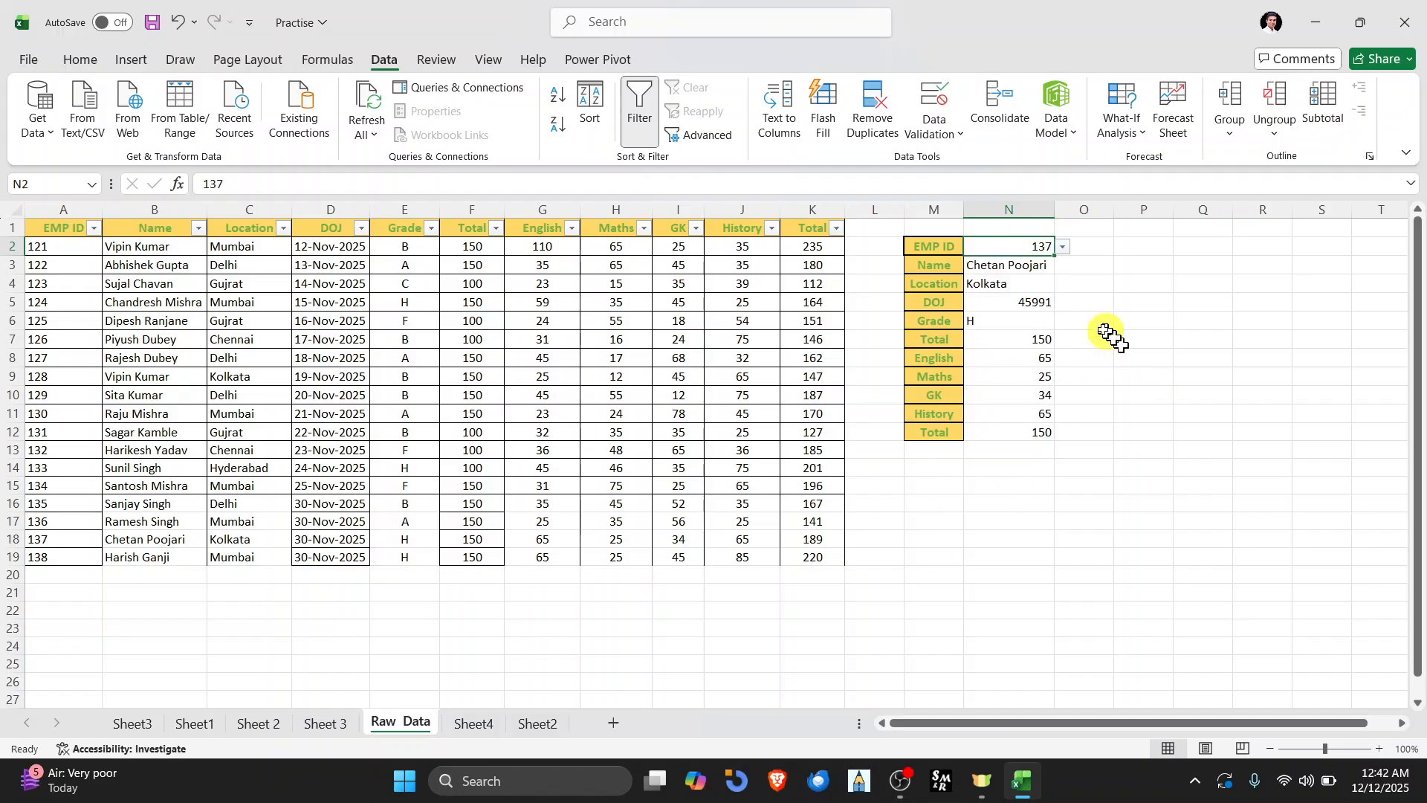
# Step: Copy the date format of D2 onto the DOJ result in N5 with Format Painter
pyautogui.click(1036, 304)
pyautogui.click(340, 247)
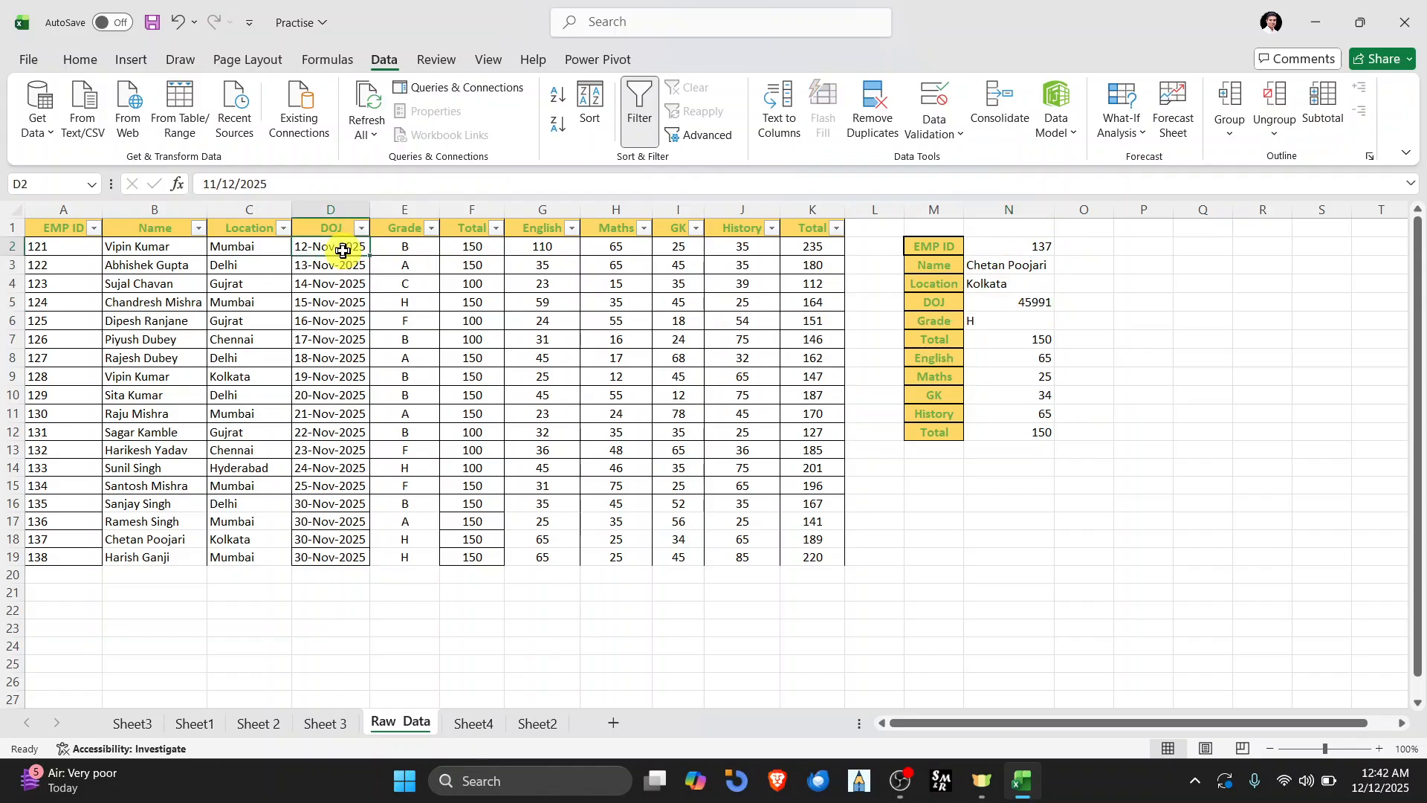
pyautogui.click(95, 61)
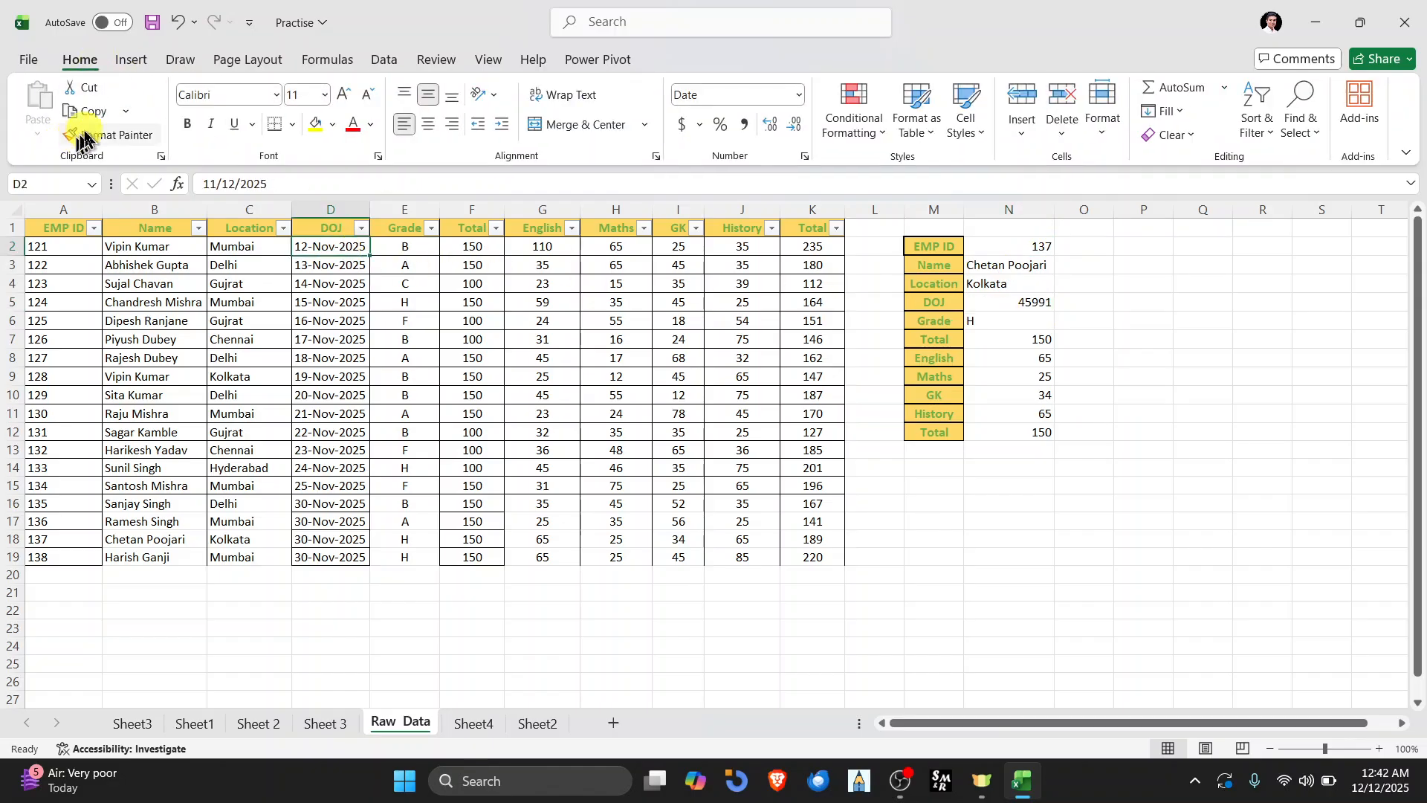
pyautogui.click(97, 133)
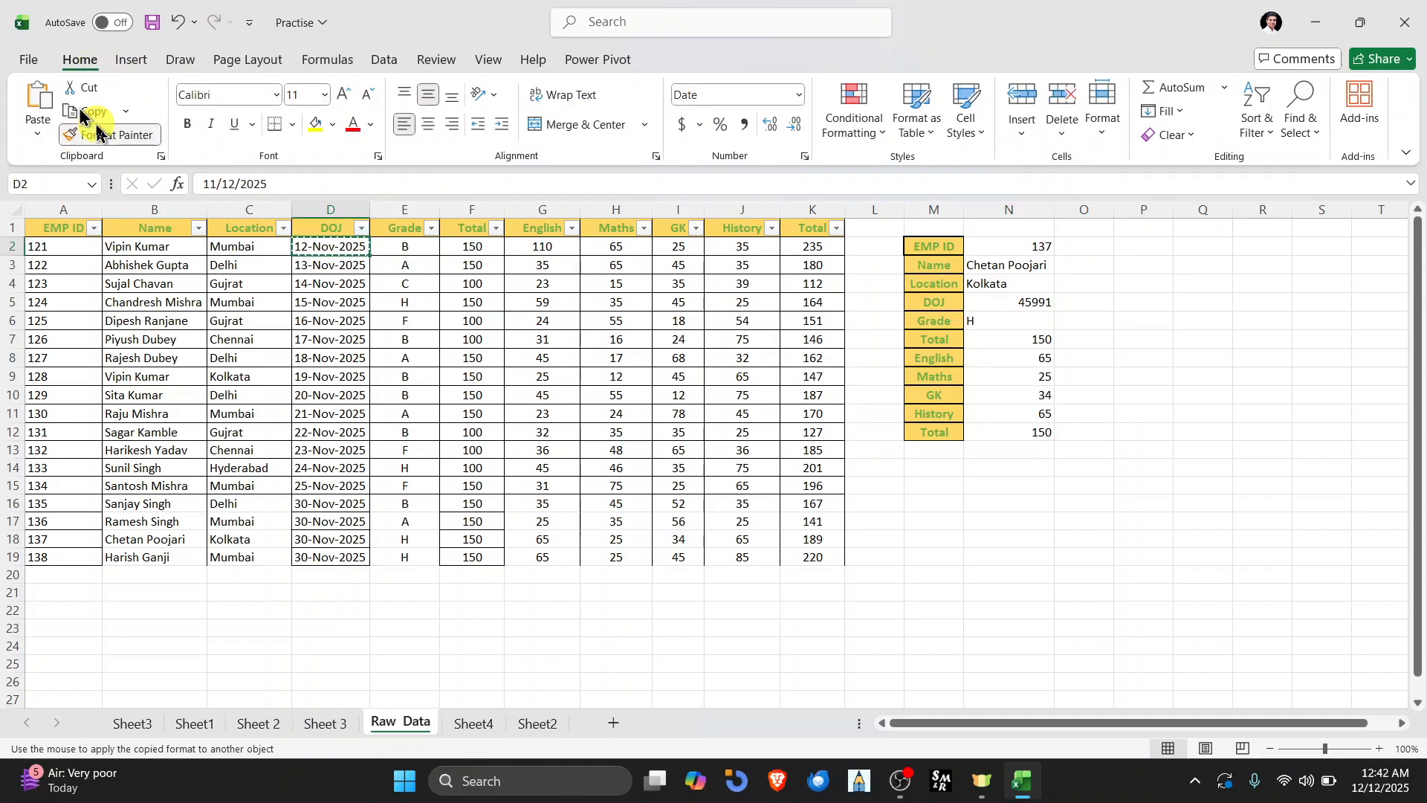
pyautogui.click(1016, 302)
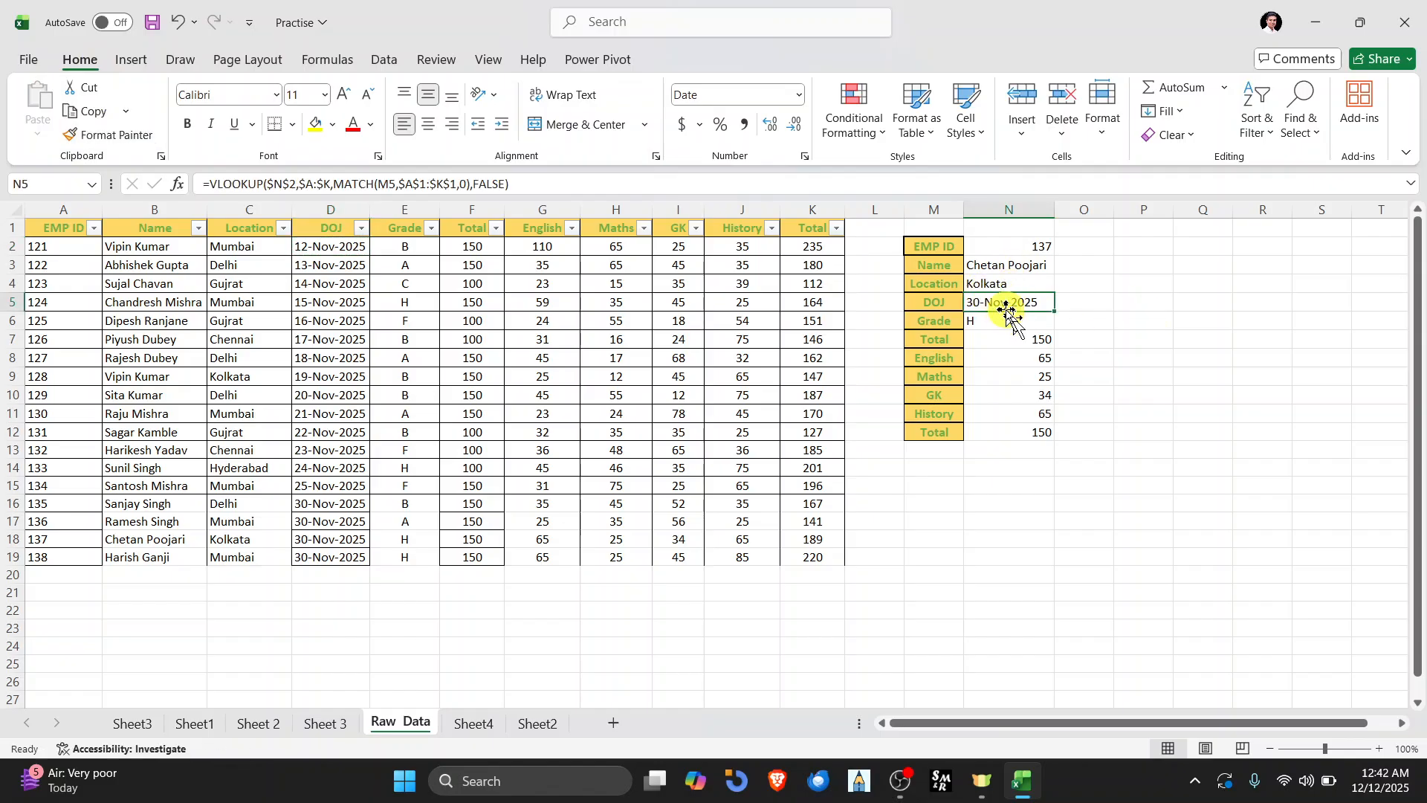
# Step: Check the number format of N5 in Format Cells and close the dialog without changes
pyautogui.rightClick(1011, 305)
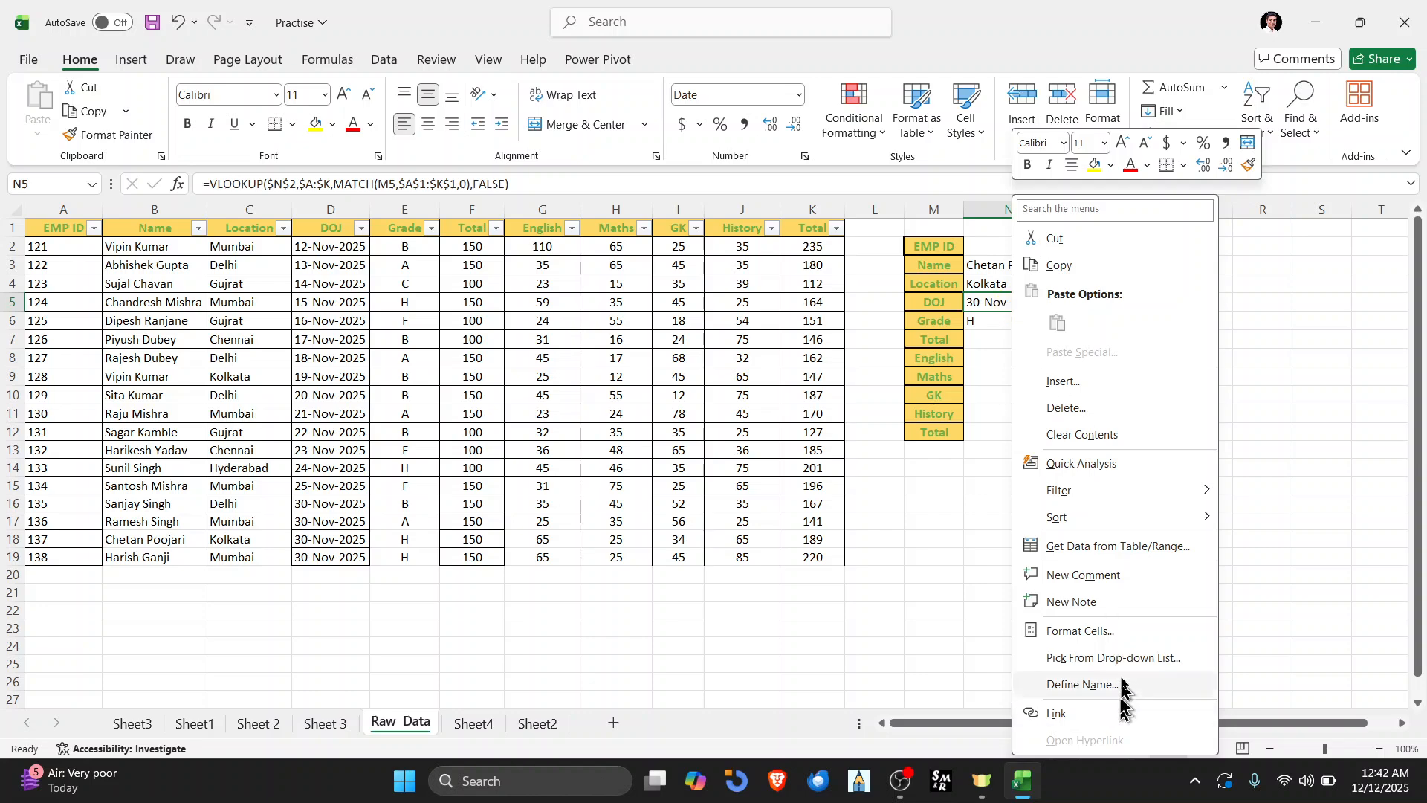
pyautogui.click(1077, 631)
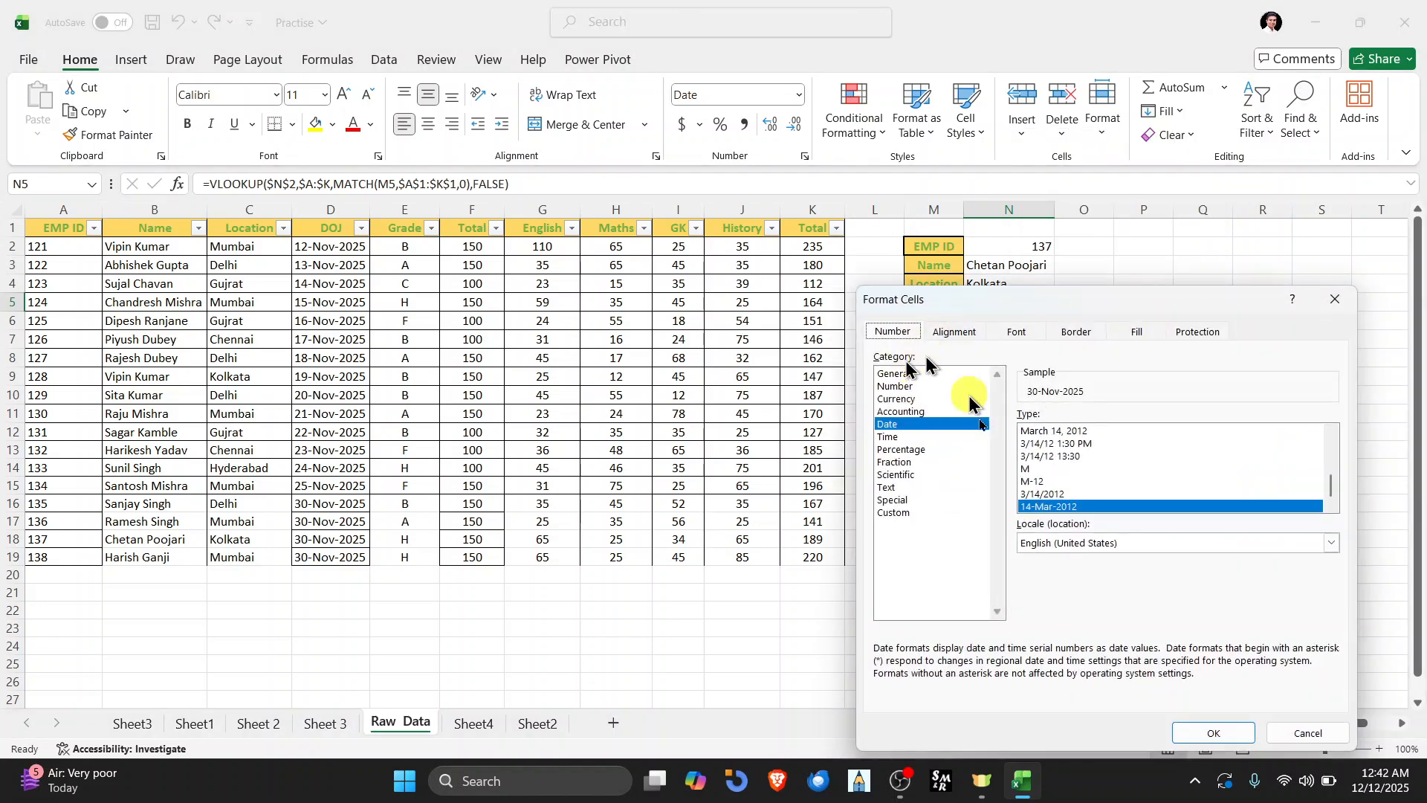
pyautogui.click(1329, 300)
pyautogui.click(1224, 395)
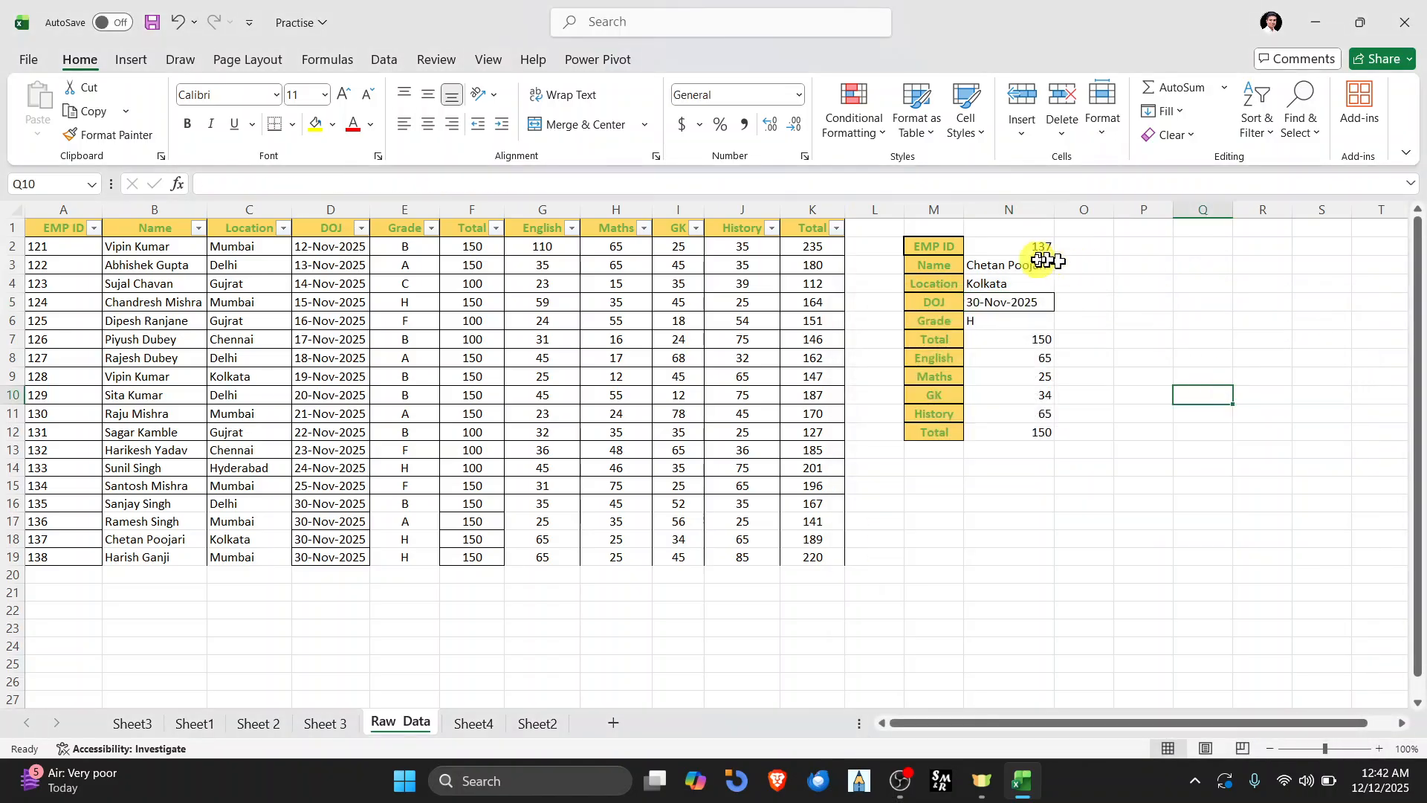
# Step: Hide the source data columns A to L, leaving the lookup block in columns M and N
pyautogui.click(946, 251)
pyautogui.moveTo(946, 251); pyautogui.dragTo(1035, 455)
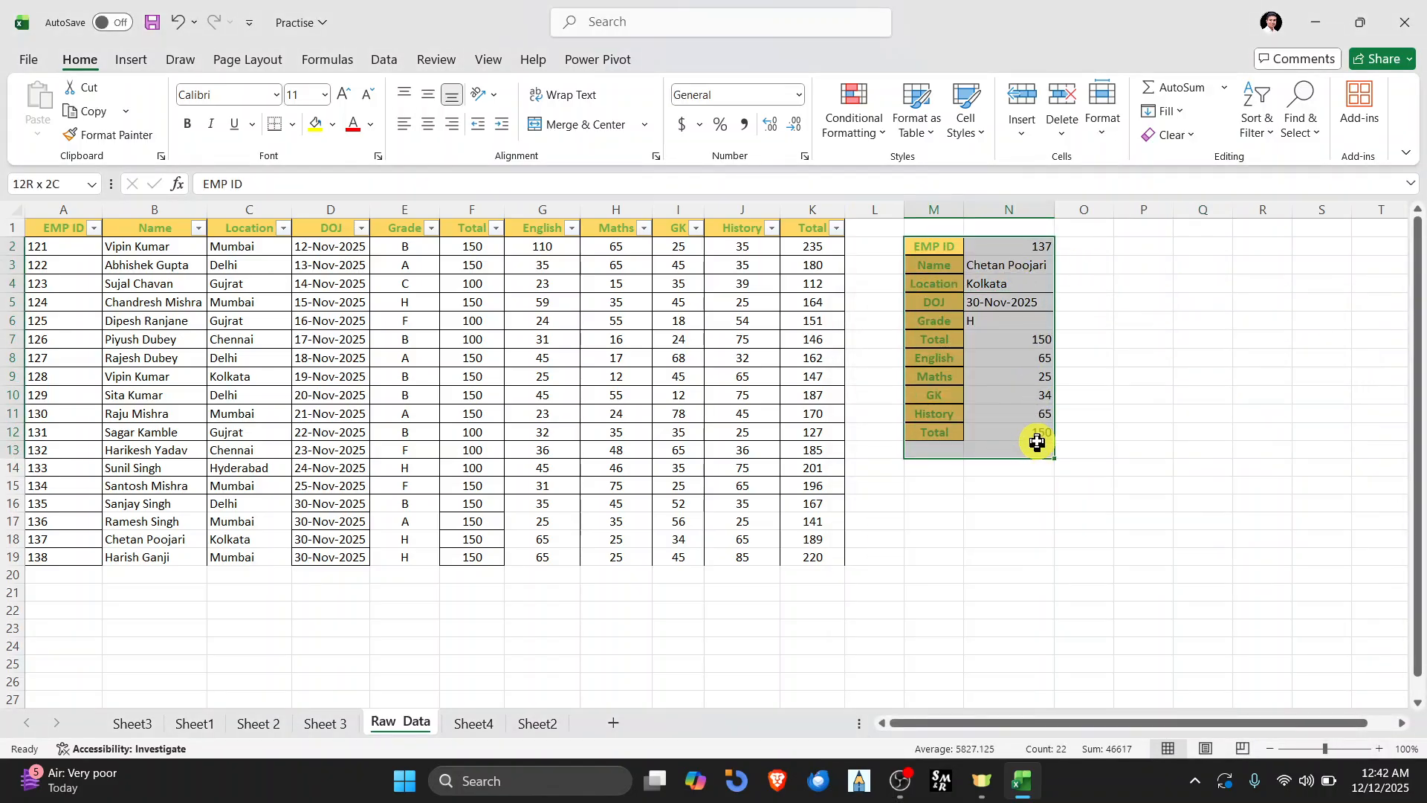
pyautogui.moveTo(64, 200); pyautogui.dragTo(856, 209)
pyautogui.rightClick(856, 209)
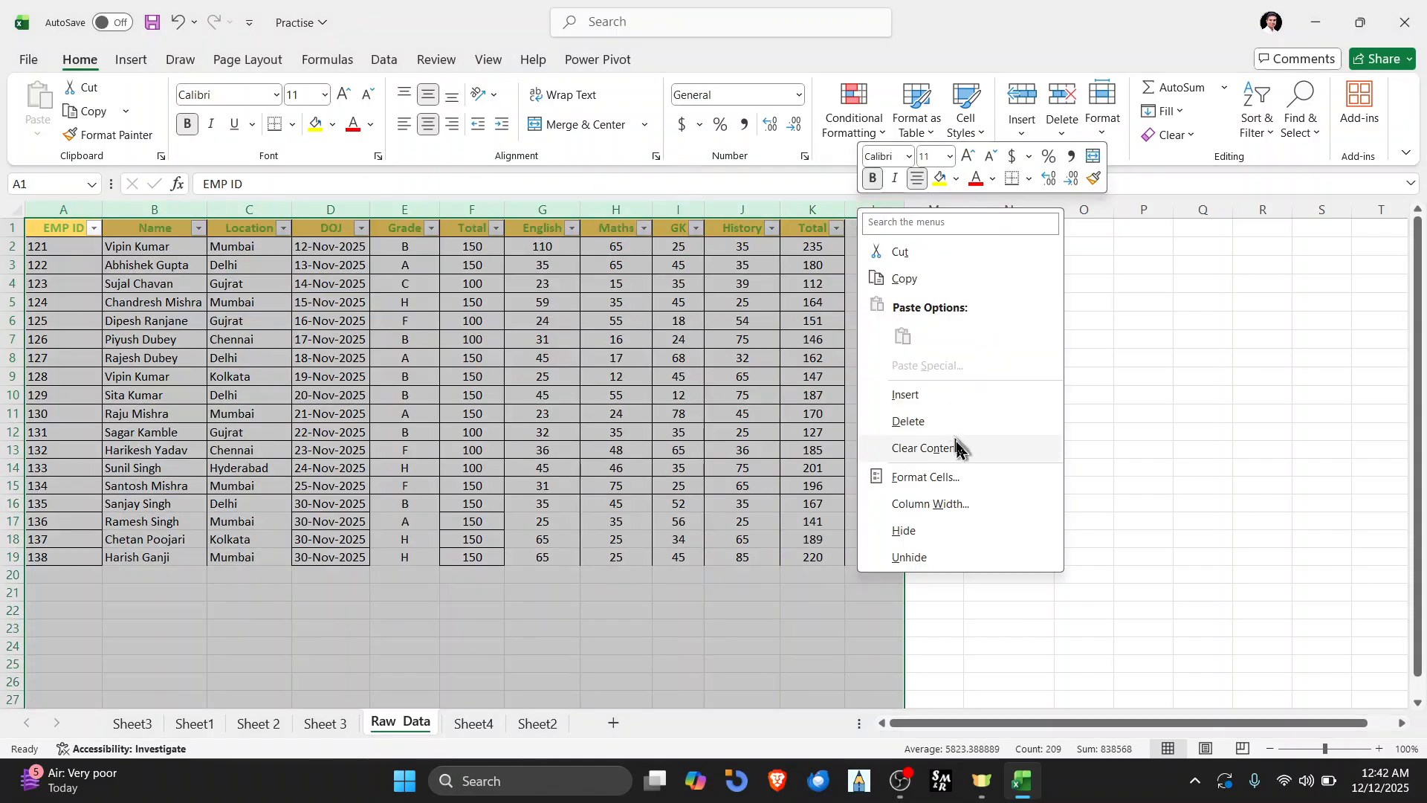
pyautogui.click(943, 529)
pyautogui.click(847, 592)
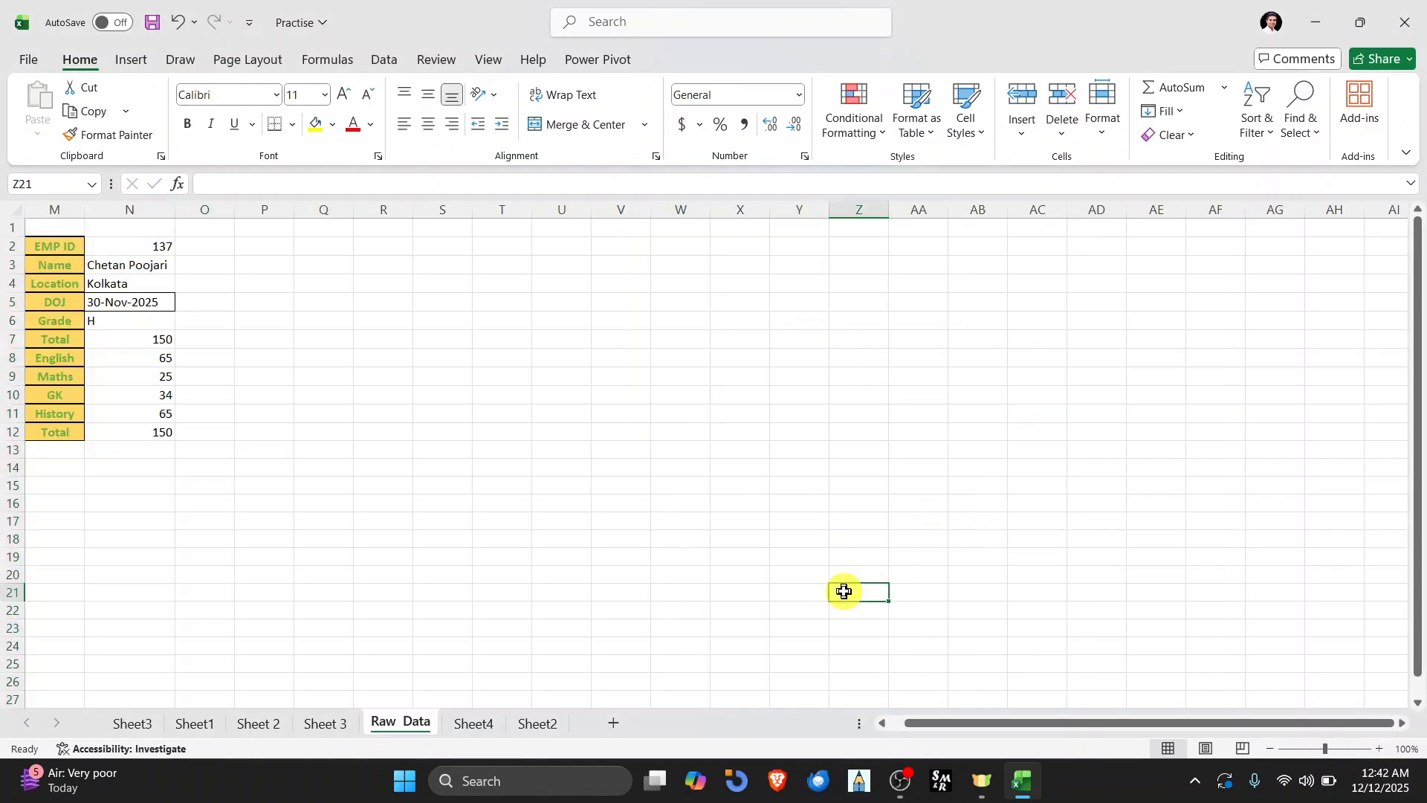
# Step: Choose EMP ID 135 and then 132 in N2 to test the lookup with the source columns hidden
pyautogui.click(121, 243)
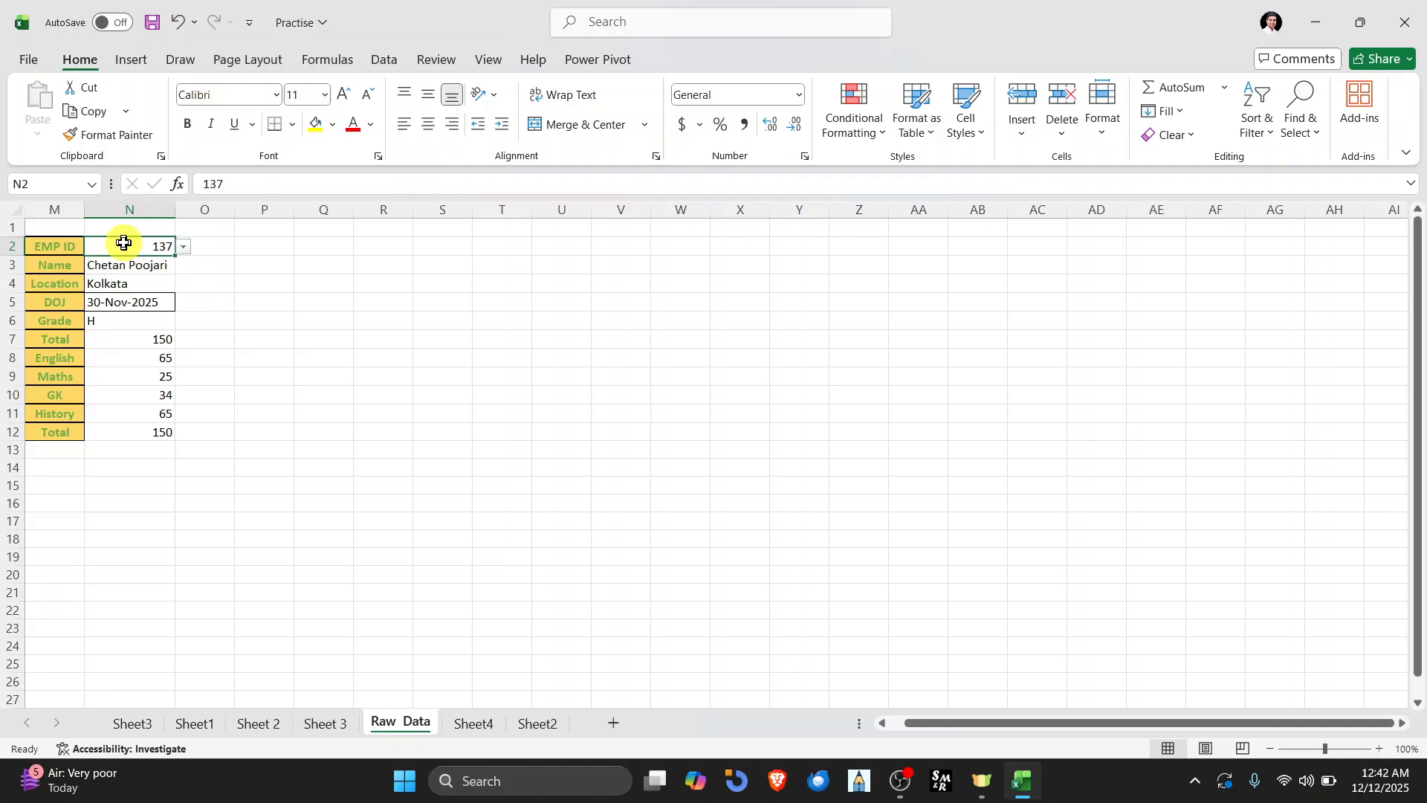
pyautogui.click(183, 246)
pyautogui.click(140, 313)
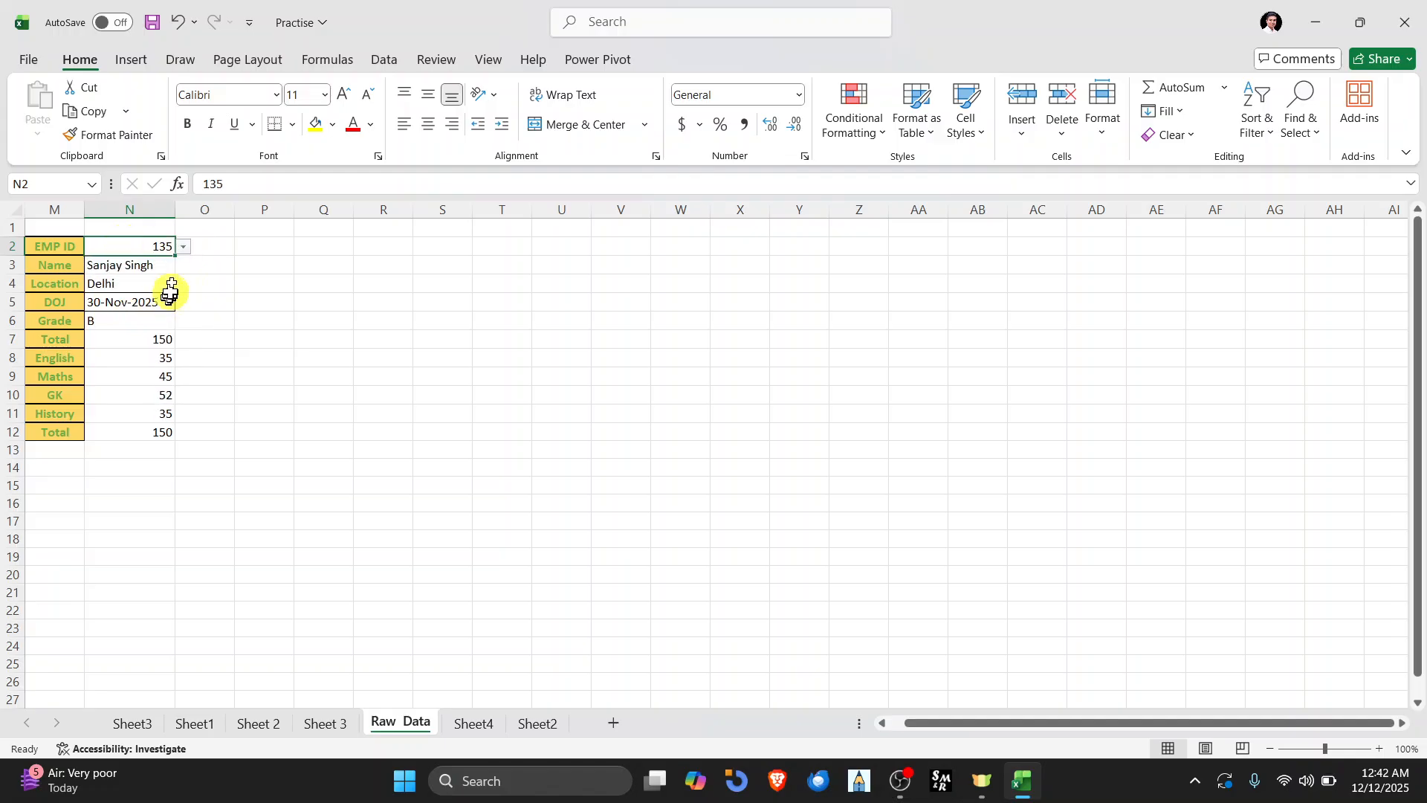
pyautogui.click(183, 247)
pyautogui.click(127, 275)
pyautogui.click(128, 269)
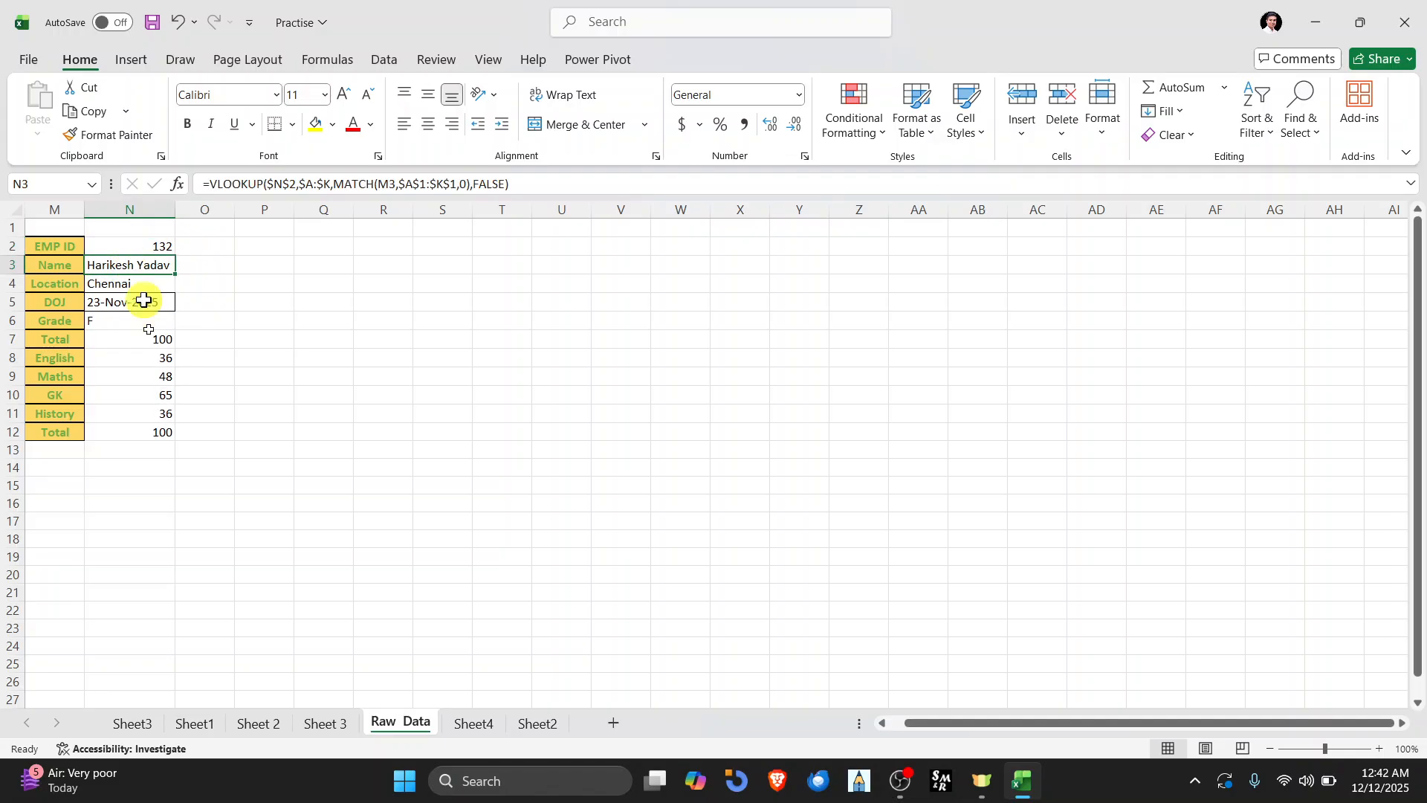
# Step: Try to enter the unlisted EMP ID 145 in N2 and dismiss the entry
pyautogui.click(148, 247)
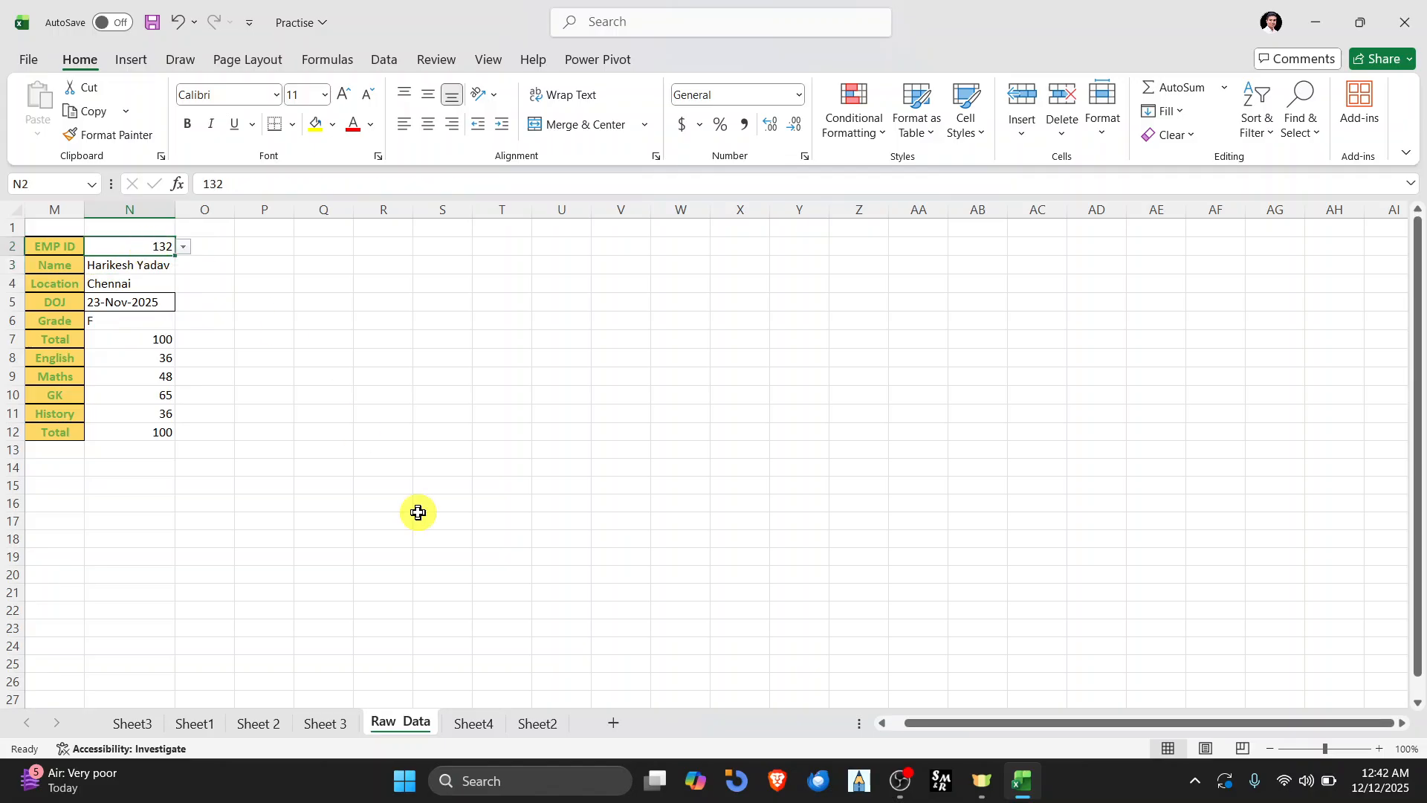
pyautogui.write('145')
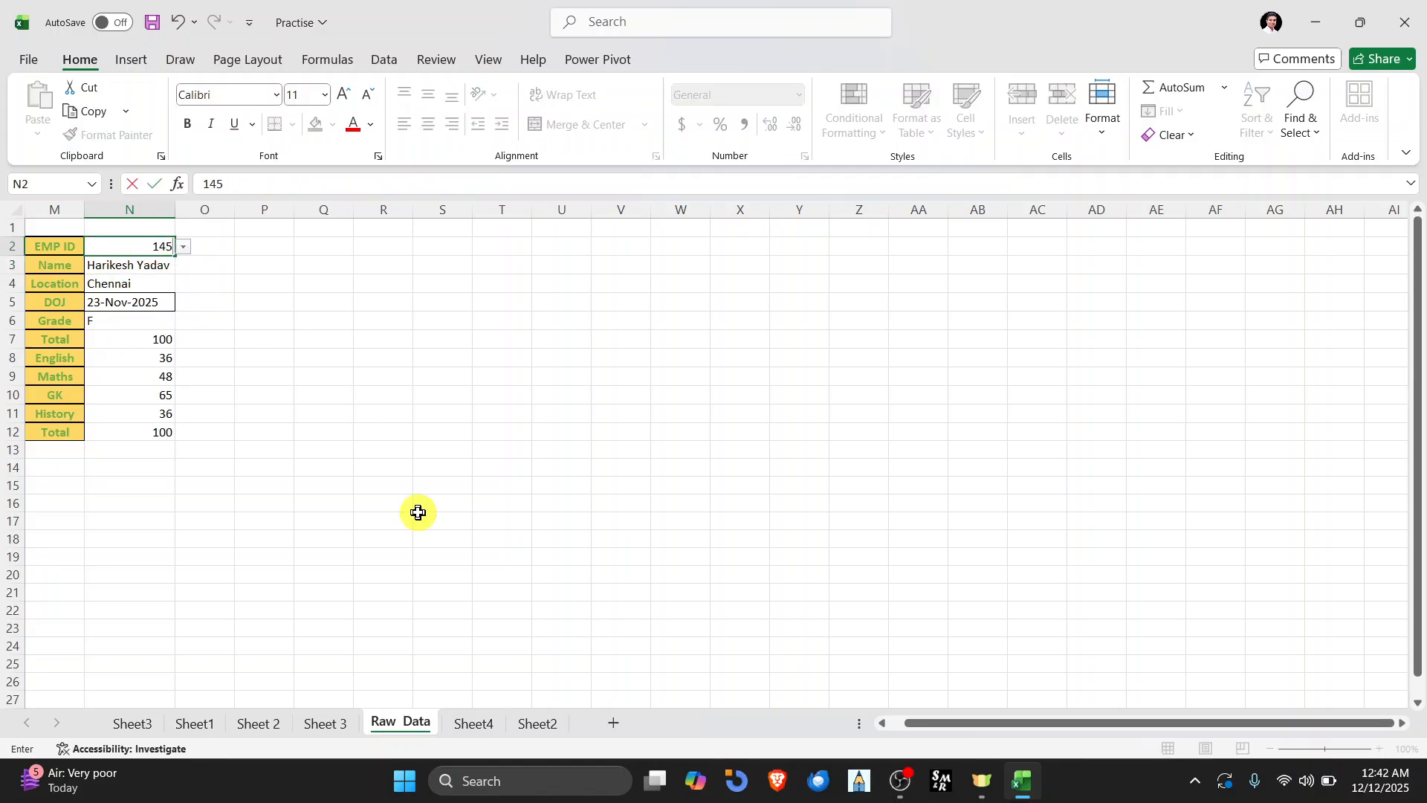
pyautogui.press('Return')
pyautogui.press('Escape')
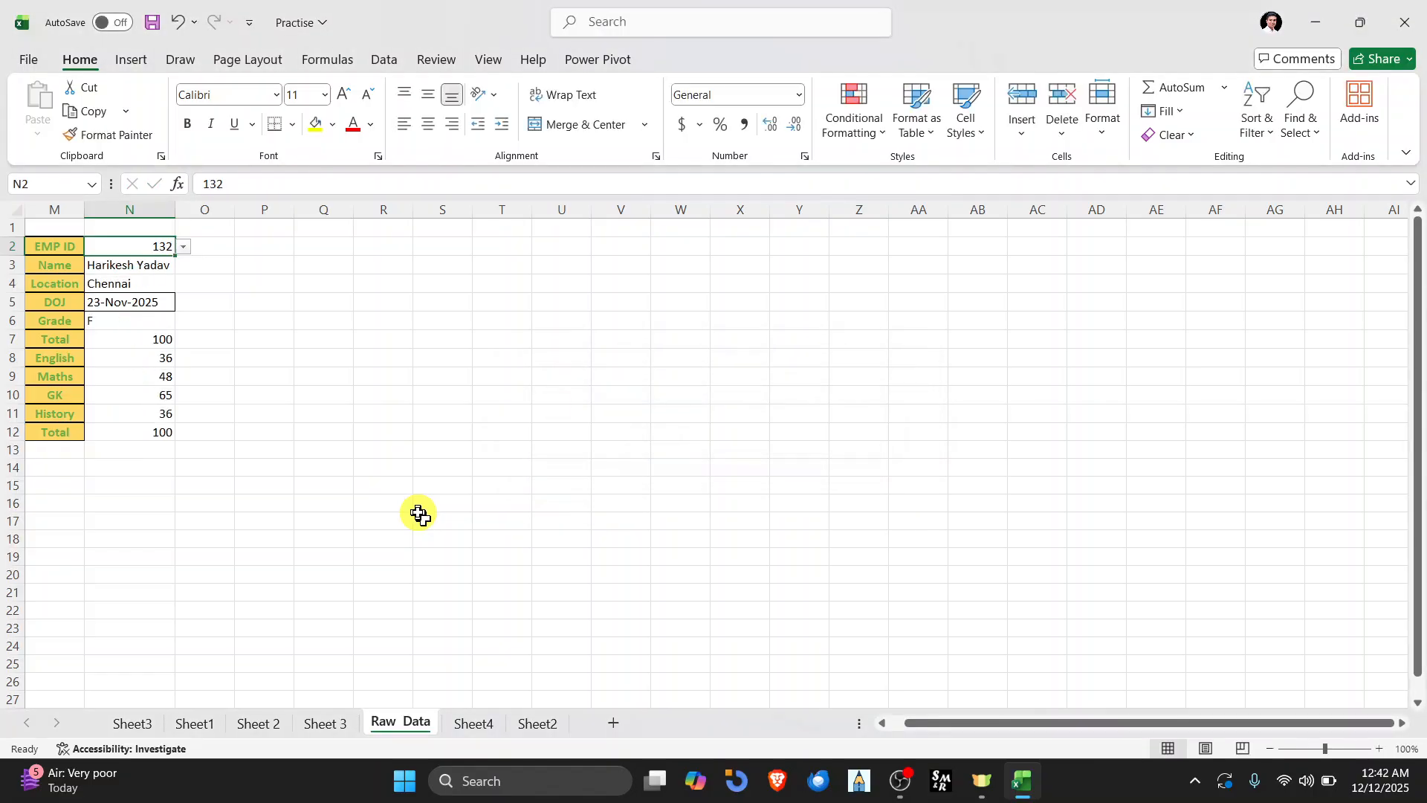
# Step: Enter the valid EMP ID 122 directly in N2
pyautogui.press('Up')
pyautogui.press('Down')
pyautogui.write('1')
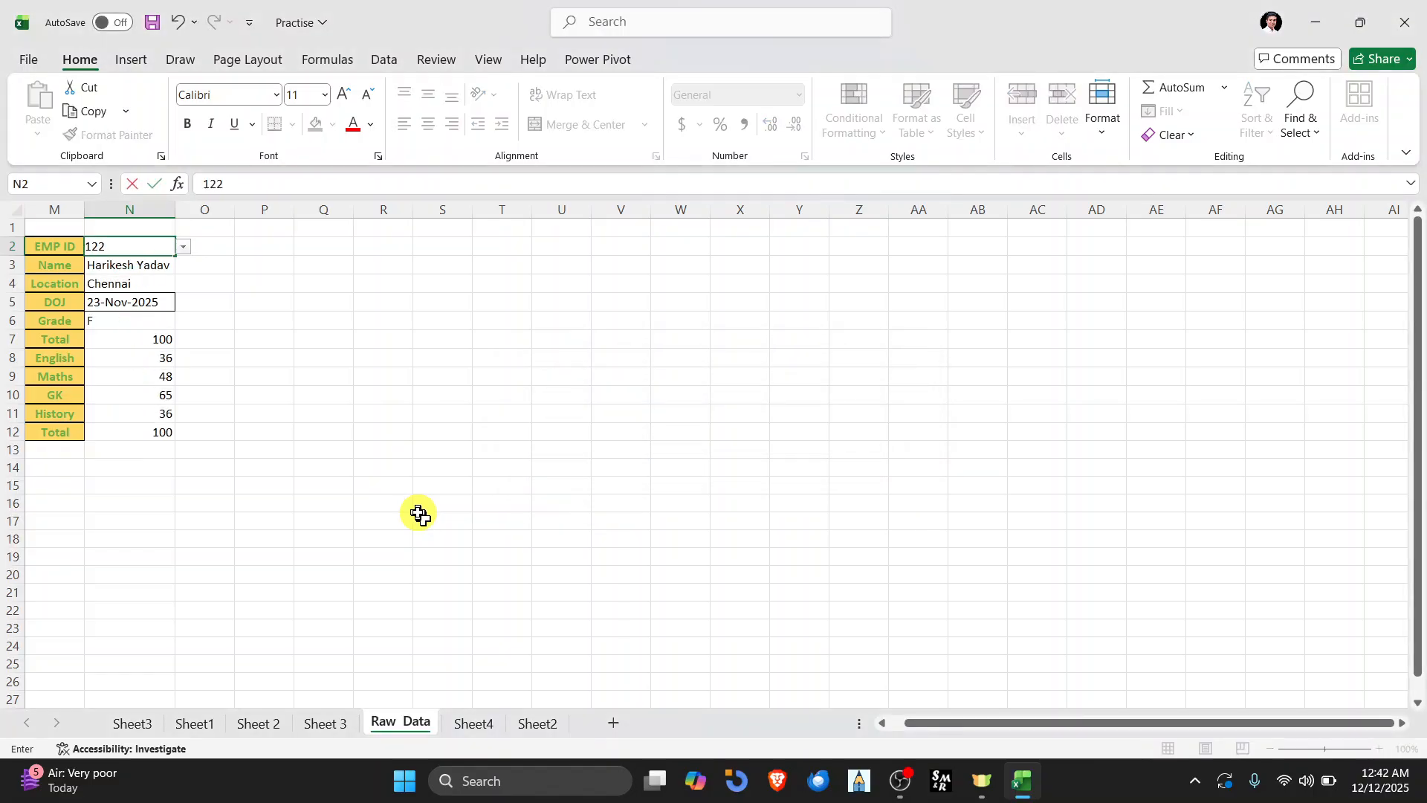
pyautogui.press('Return')
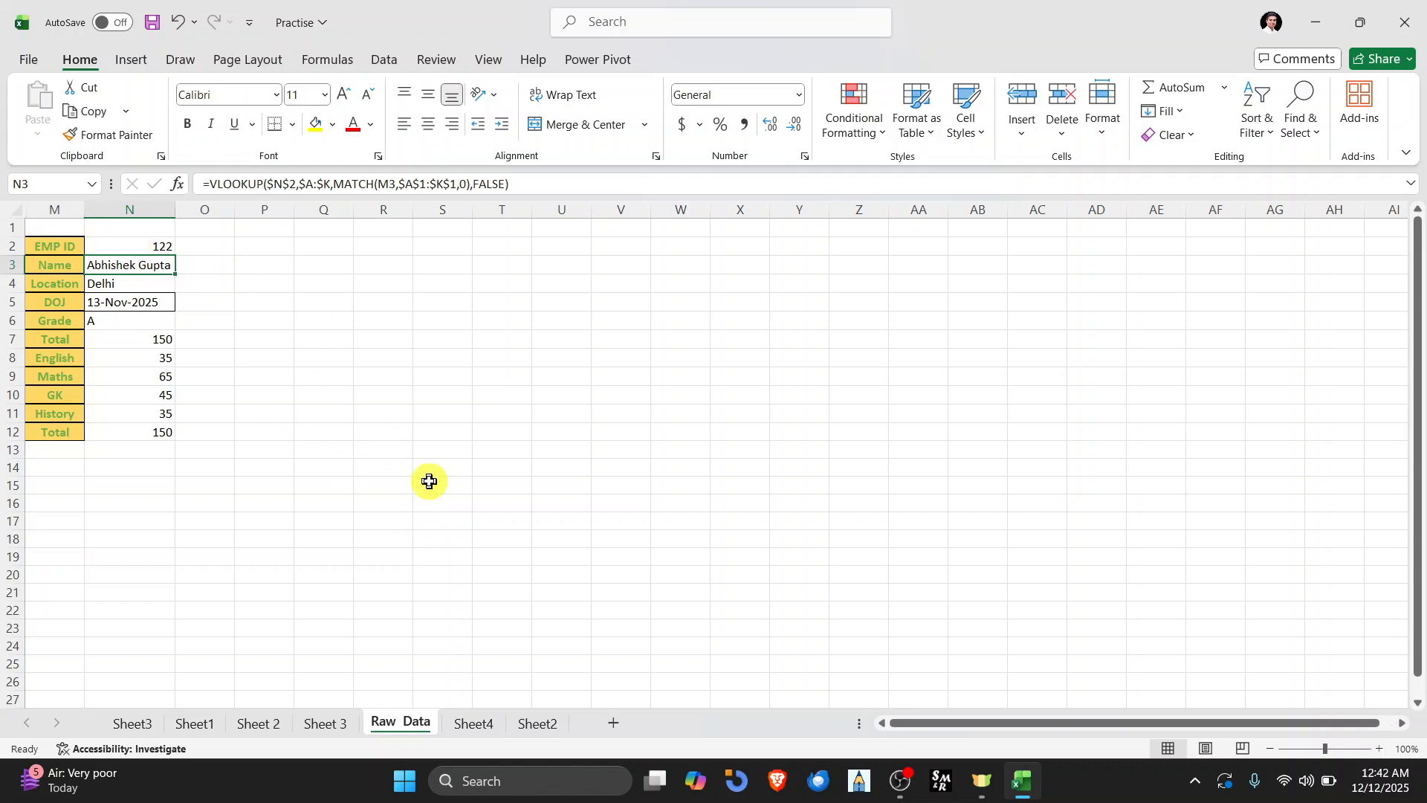
# Step: Undo the recent EMP ID changes in N2 and the hiding of columns A to L
pyautogui.hotkey('ctrl', 'z')
pyautogui.hotkey('ctrl', 'z')
pyautogui.hotkey('ctrl', 'z')
pyautogui.hotkey('ctrl', 'z')
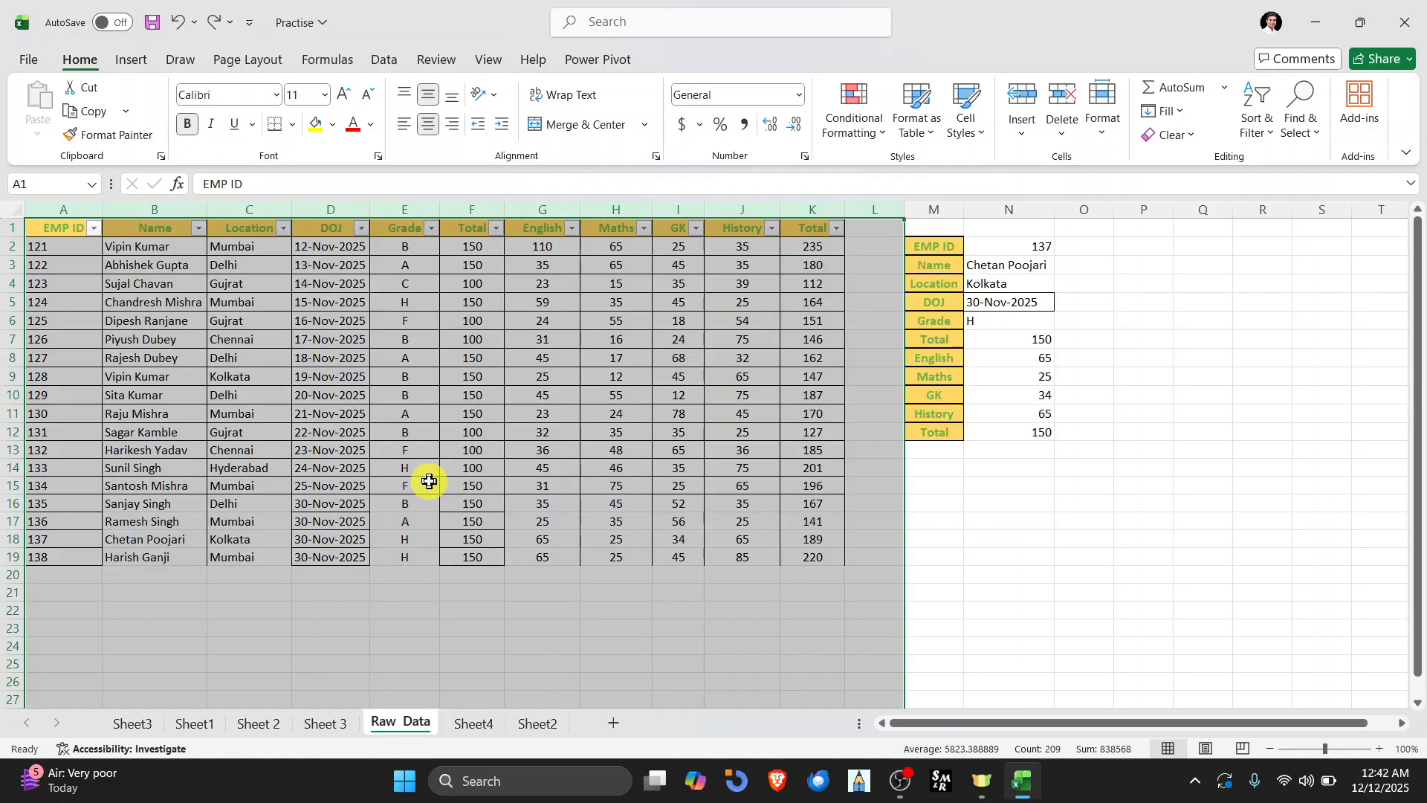
pyautogui.click(1182, 325)
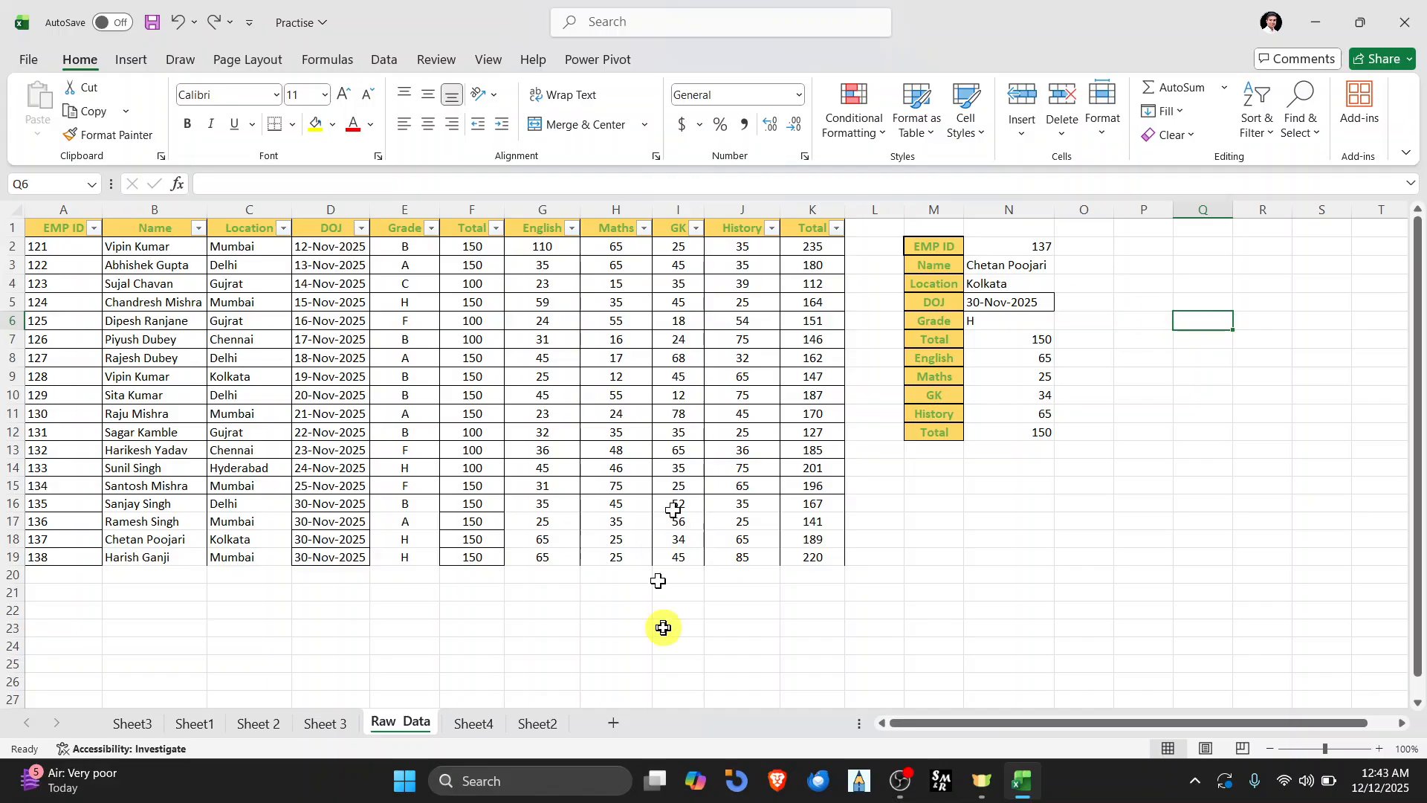
pyautogui.click(891, 793)
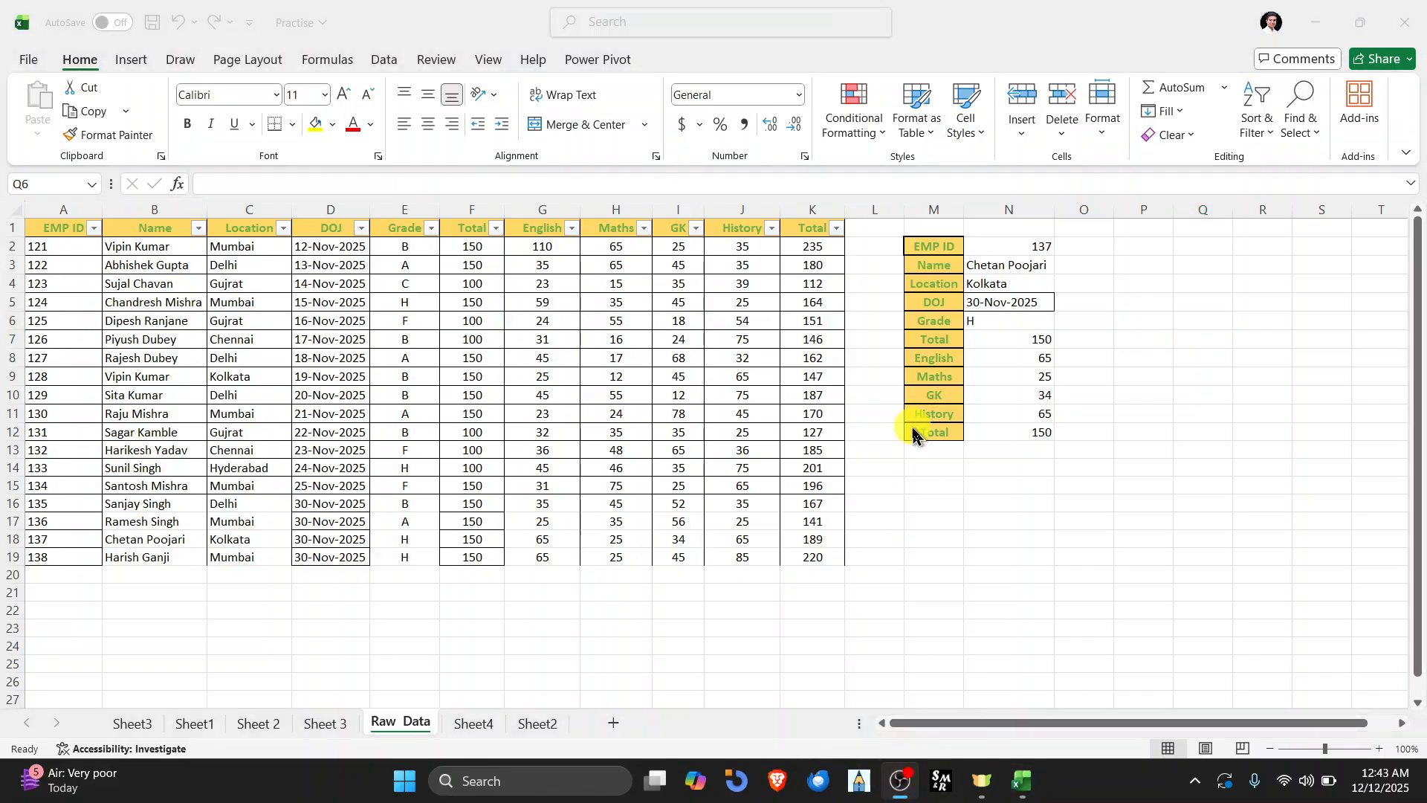
pyautogui.click(1313, 11)
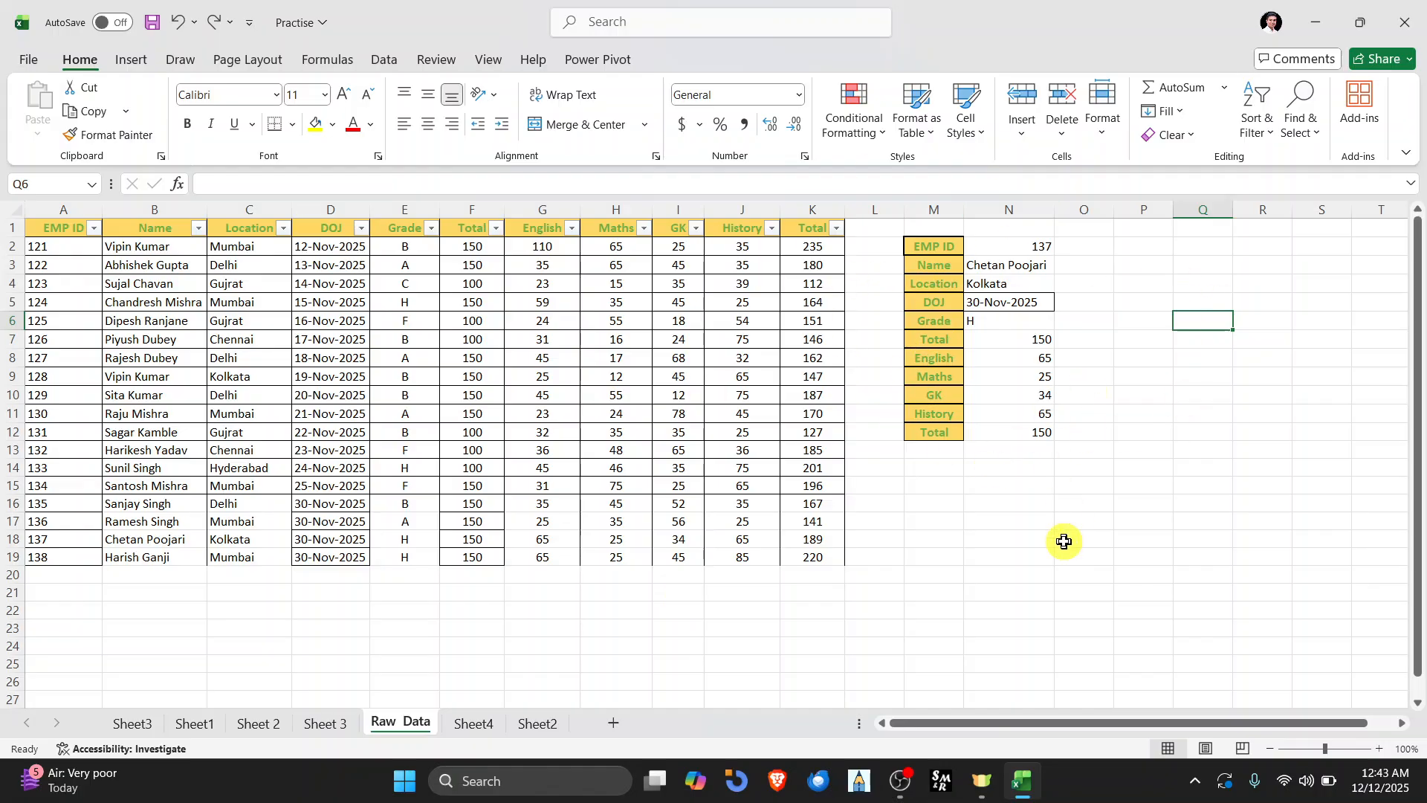
# Step: Enter the sample letters a, b, c and d across cells N16 to Q16
pyautogui.click(974, 506)
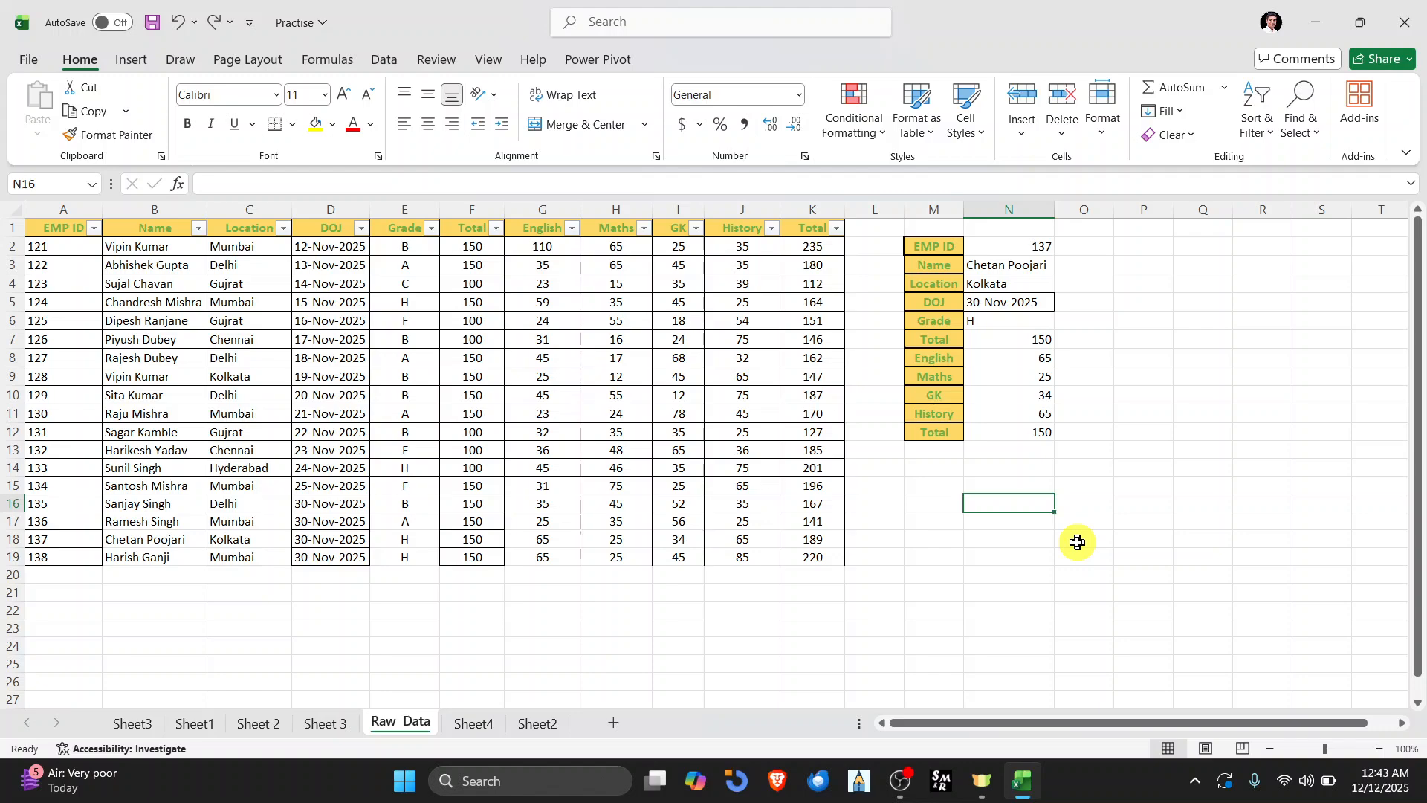
pyautogui.write('a')
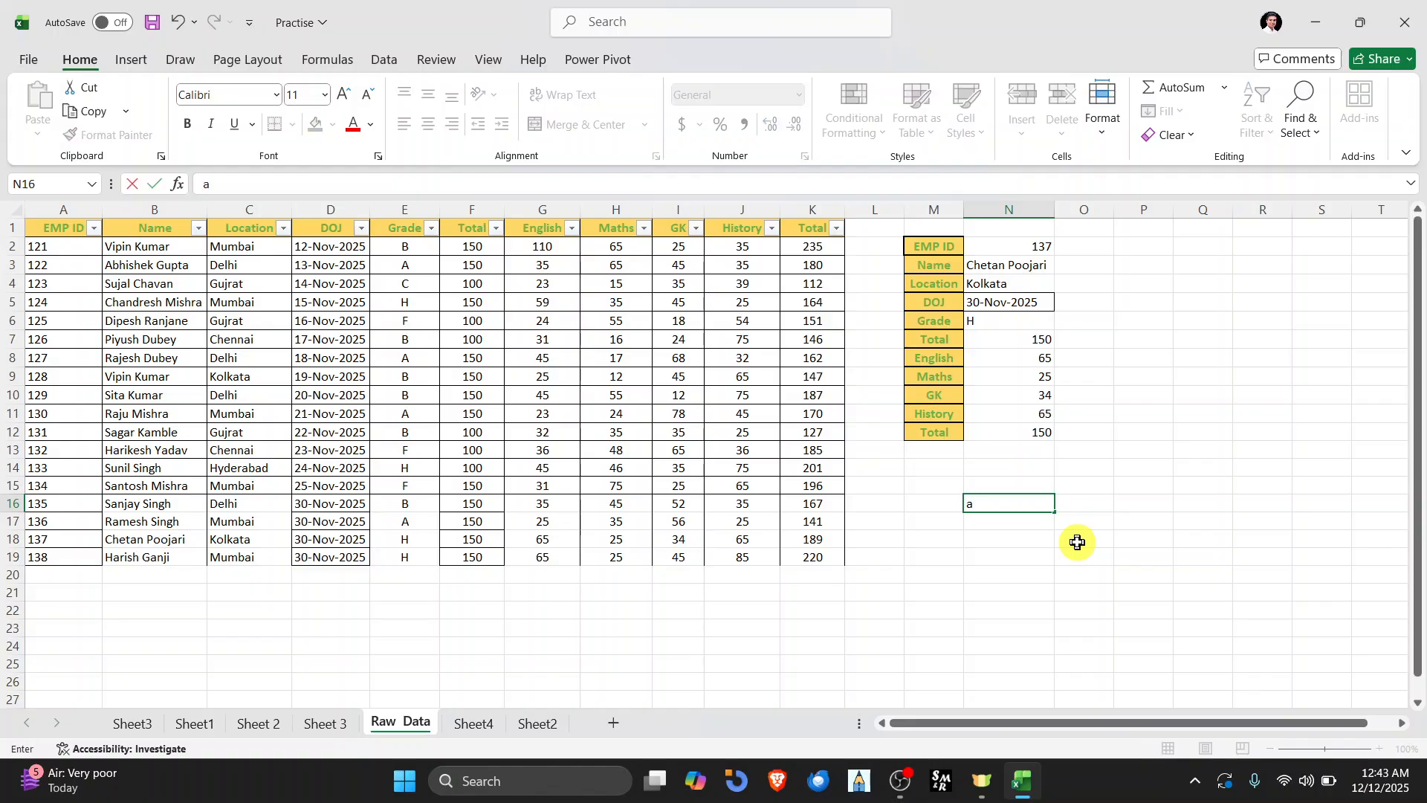
pyautogui.press('Tab')
pyautogui.write('b')
pyautogui.press('Tab')
pyautogui.write('c')
pyautogui.press('Tab')
pyautogui.write('d')
pyautogui.press('Down')
# Step: Enter the letter d in cell R18
pyautogui.press('Right')
pyautogui.press('Right')
pyautogui.press('Down')
pyautogui.press('Left')
pyautogui.write('d')
pyautogui.press('Up')
# Step: Move the active cell across row 16 to N16, back to R16, and down to finish on S18
pyautogui.press('Up')
pyautogui.press('Left')
pyautogui.press('Left')
pyautogui.press('Left')
pyautogui.press('Left')
pyautogui.press('Right')
pyautogui.press('Right')
pyautogui.press('Right')
pyautogui.press('Right')
pyautogui.press('Down')
pyautogui.press('Down')
pyautogui.press('Right')
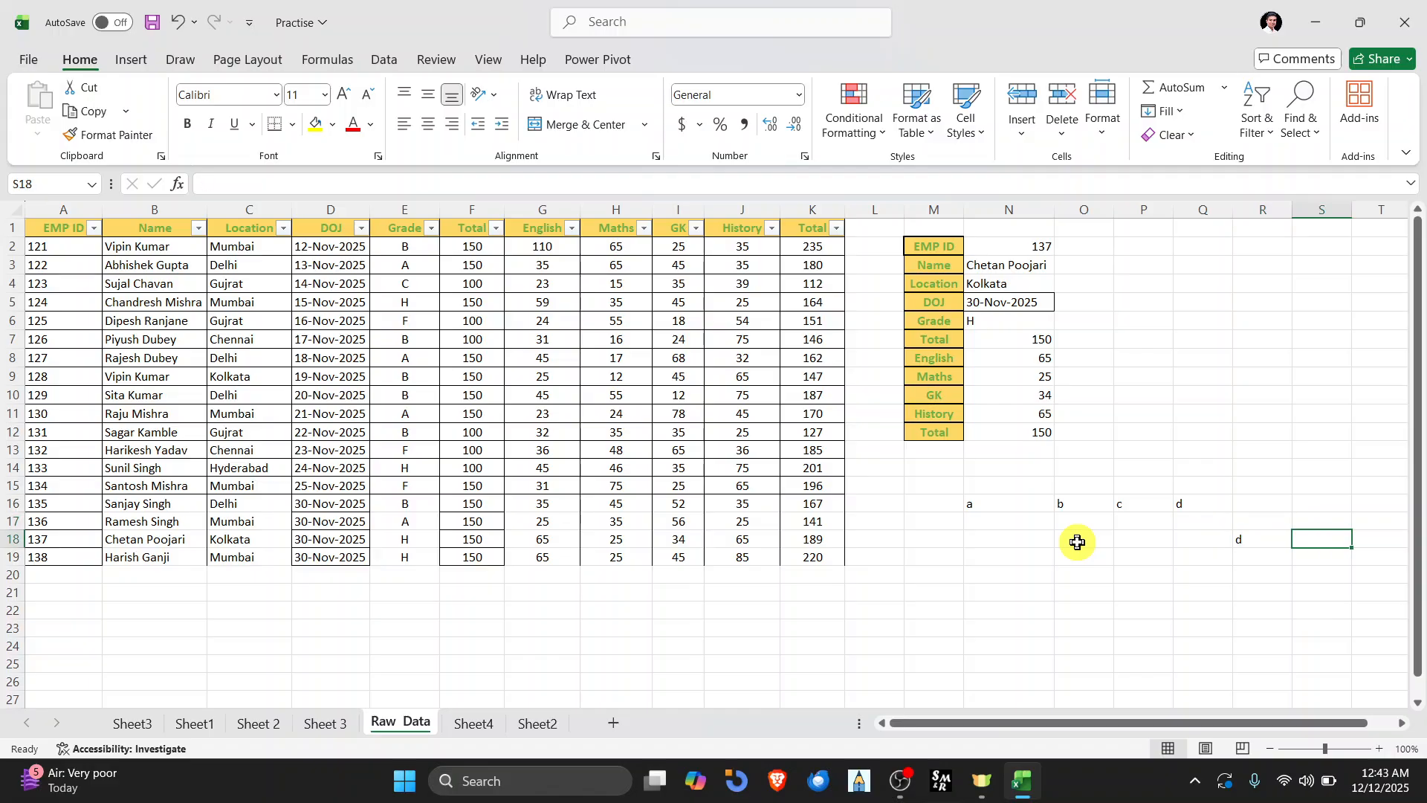
# Step: Enter =MATCH(R18,N16:Q16,0) in S18 to get the exact-match position of the letter in R18 within the sample letters
pyautogui.write('=matc')
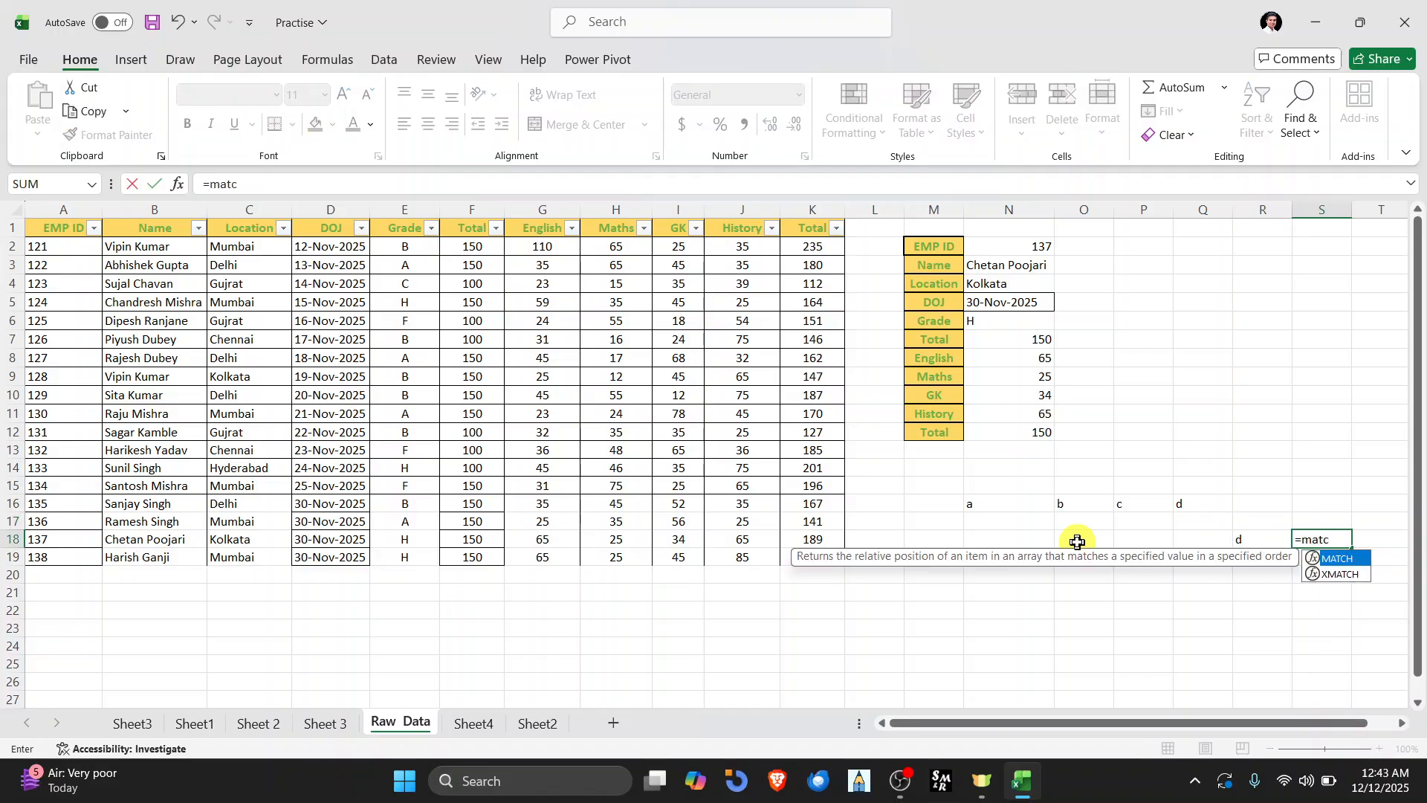
pyautogui.press('Tab')
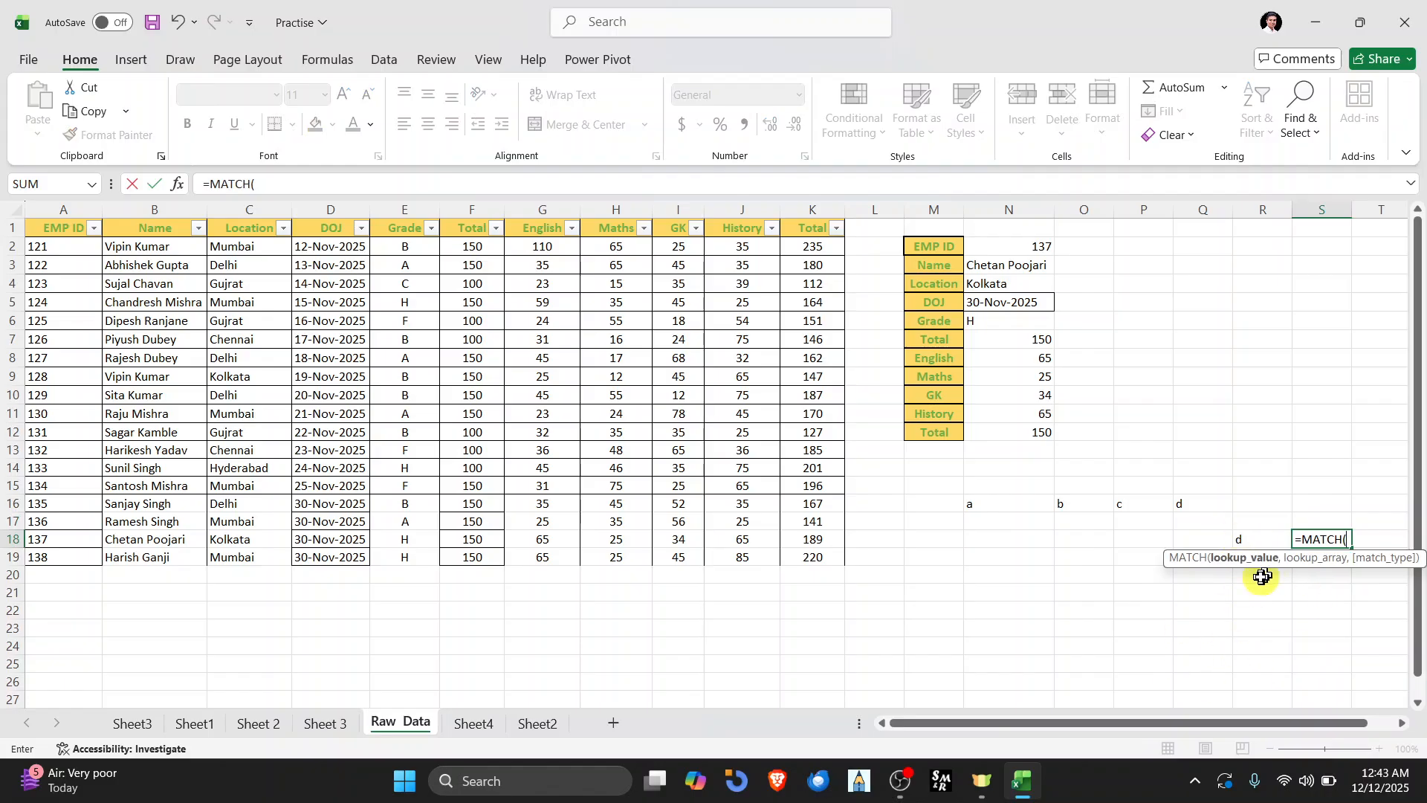
pyautogui.click(1256, 536)
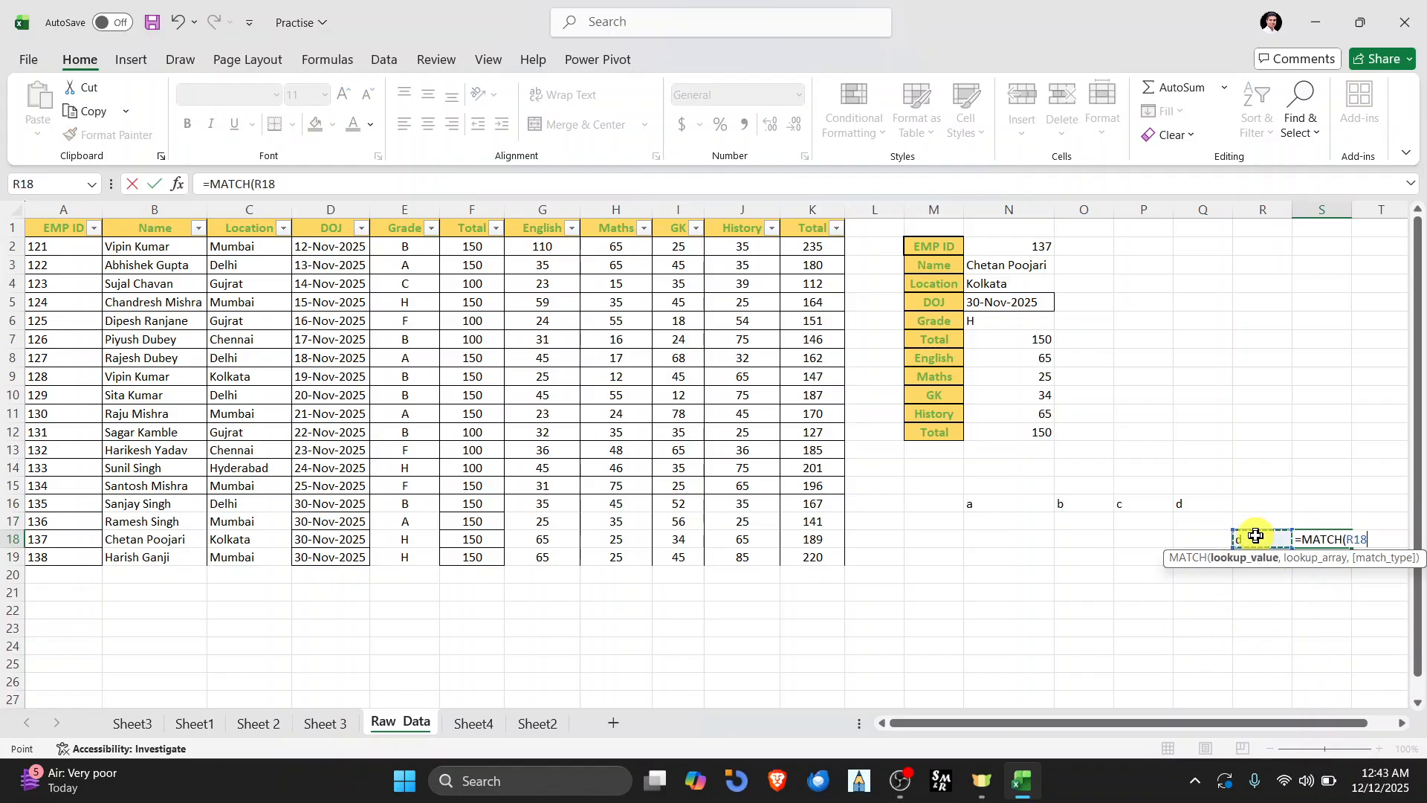
pyautogui.write(',')
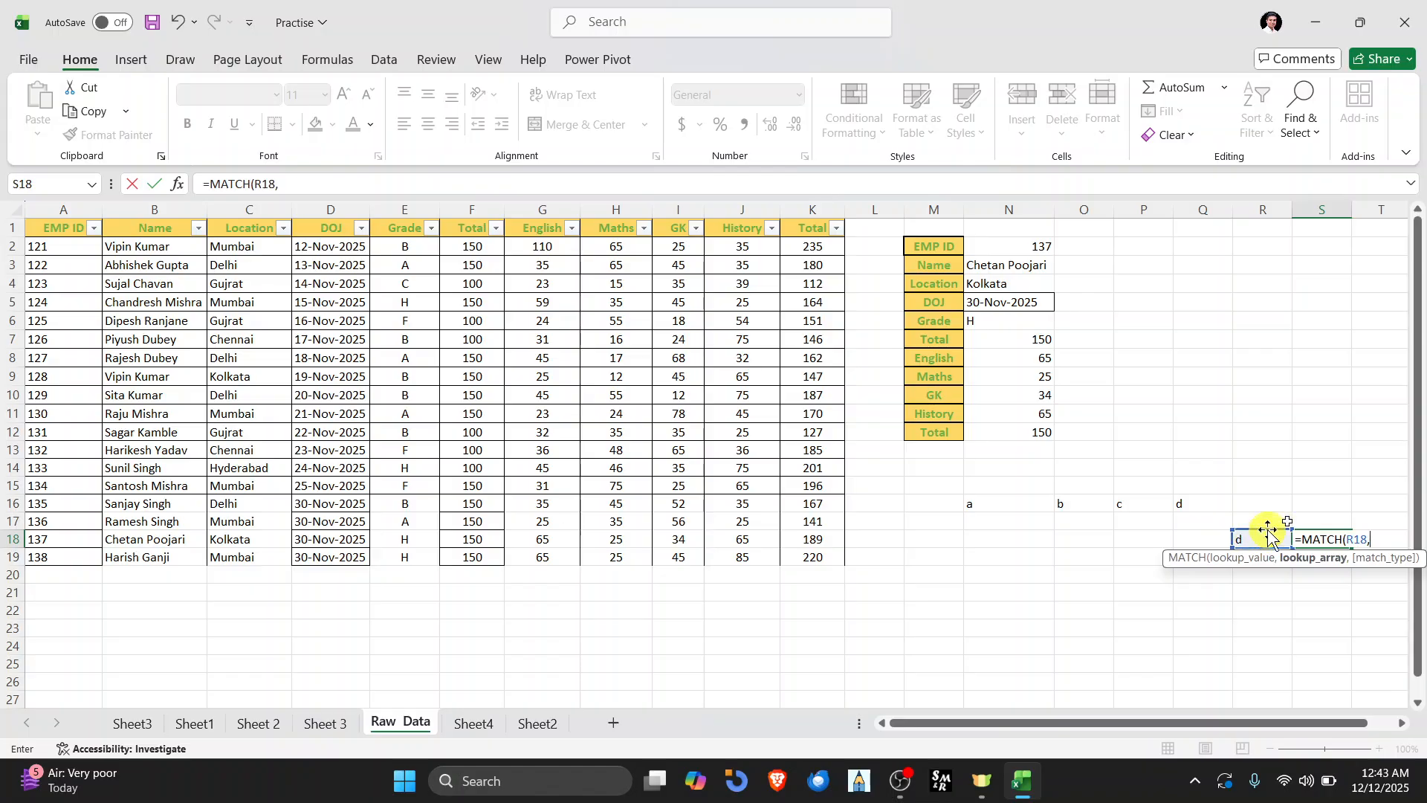
pyautogui.moveTo(997, 502); pyautogui.dragTo(1193, 507)
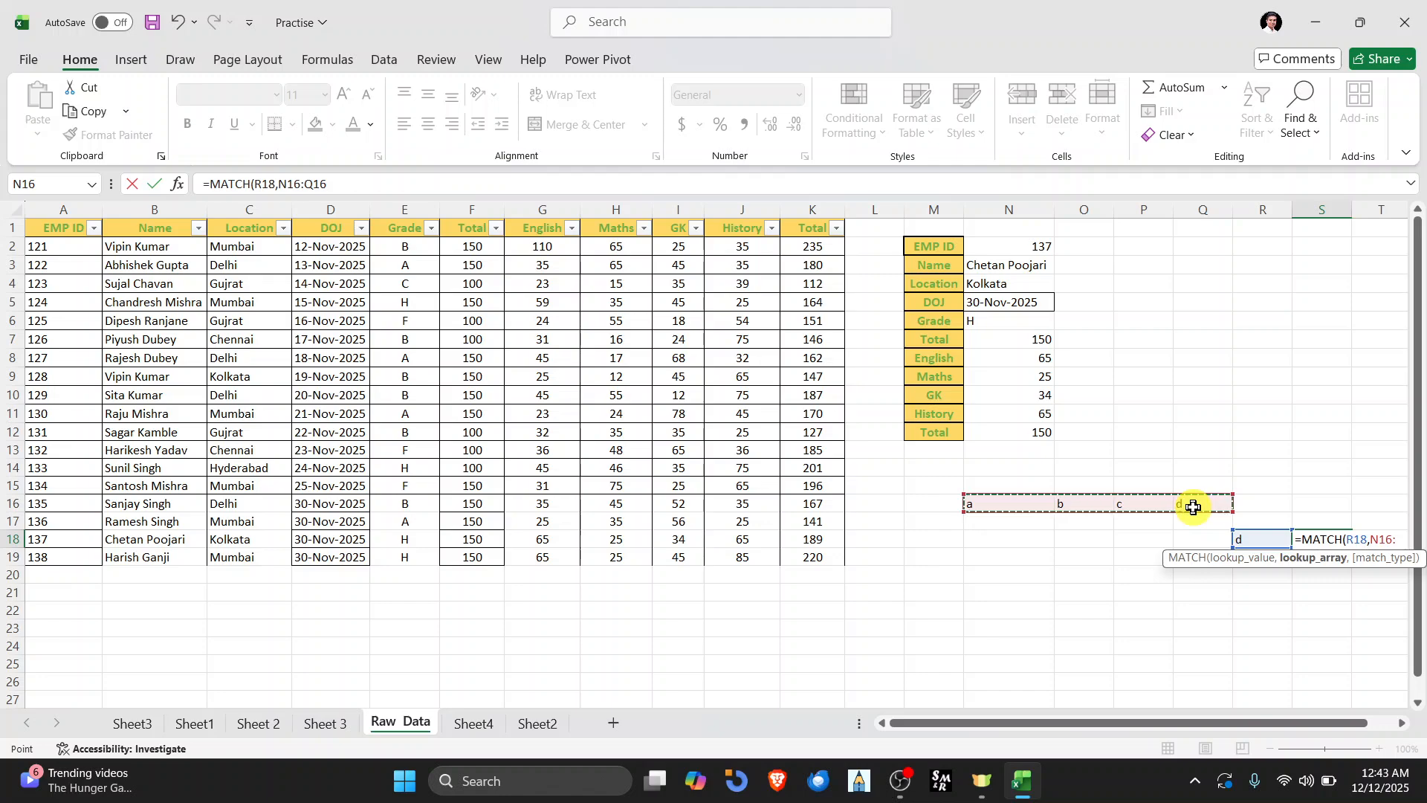
pyautogui.write(',')
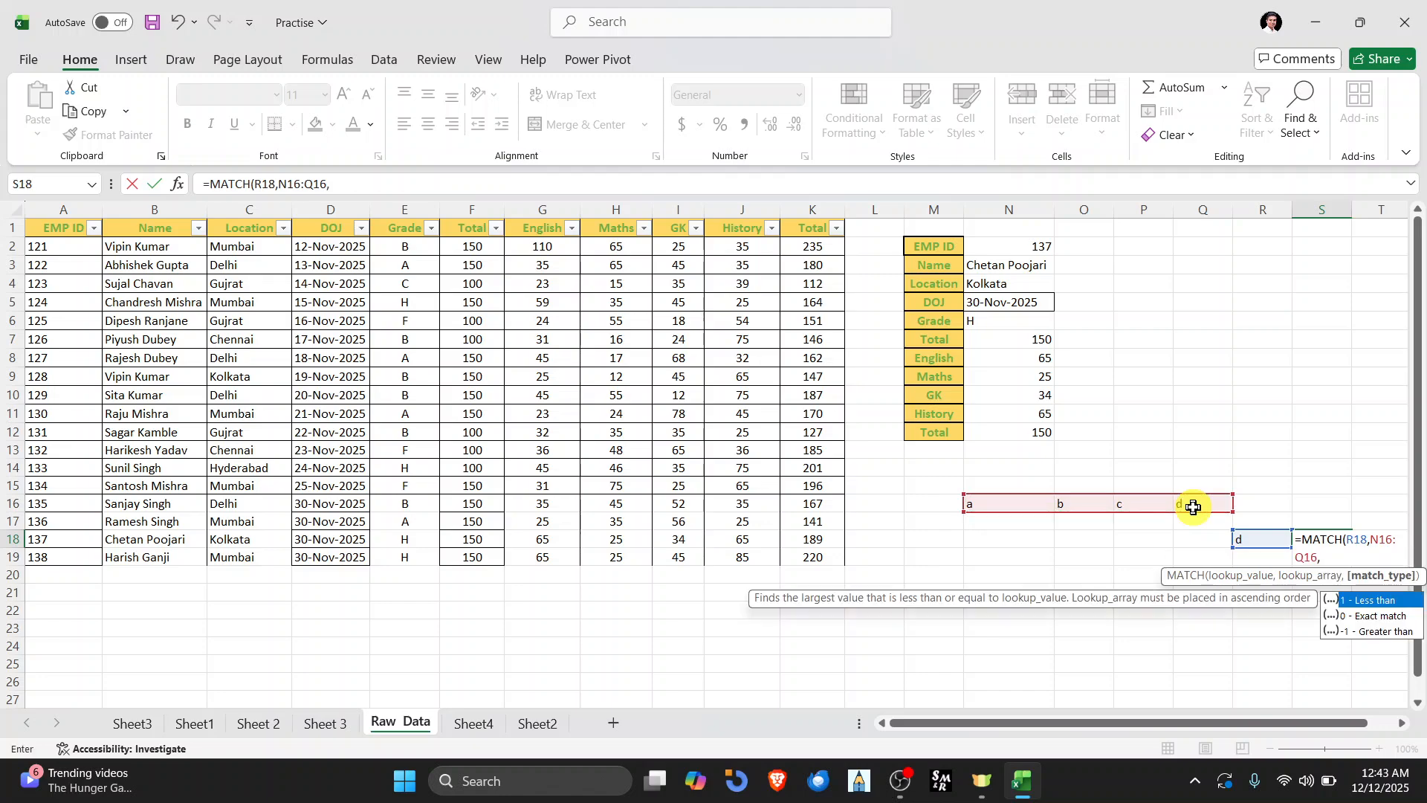
pyautogui.click(1396, 617)
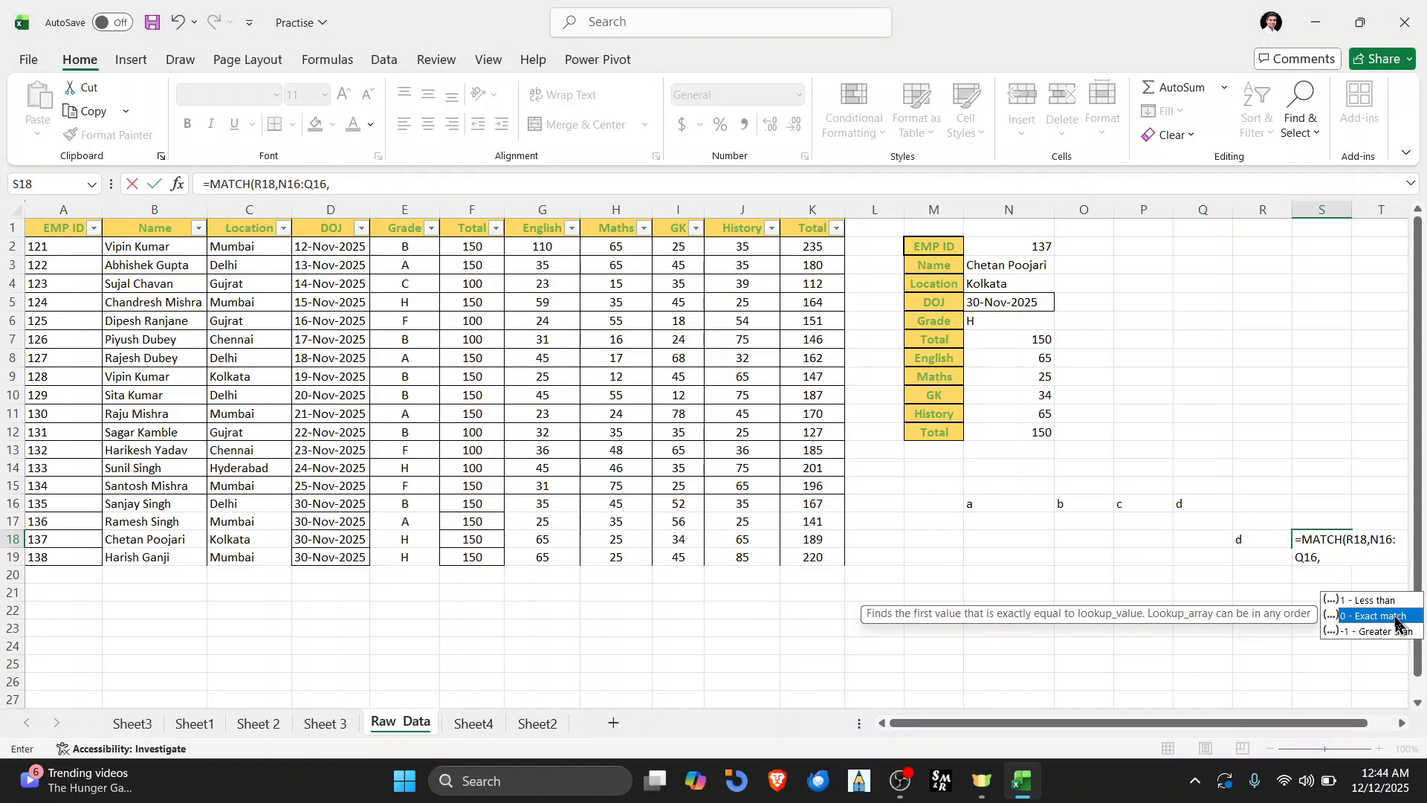
pyautogui.doubleClick(1395, 616)
pyautogui.press('Return')
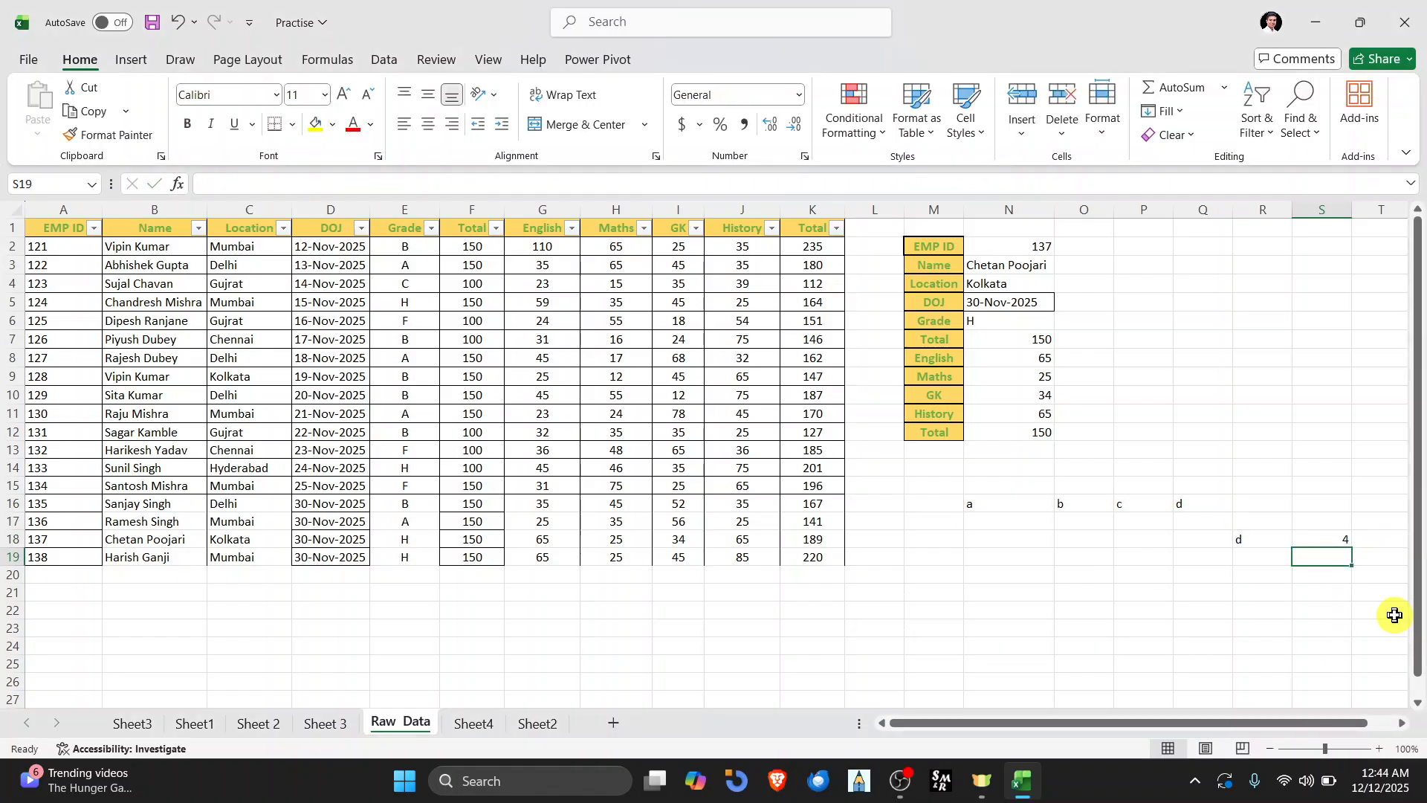
# Step: Replace the lookup value in R18 with the letter a to test the MATCH formula
pyautogui.hscroll(2, 1265, 641)
pyautogui.scroll(-1, 1265, 641)
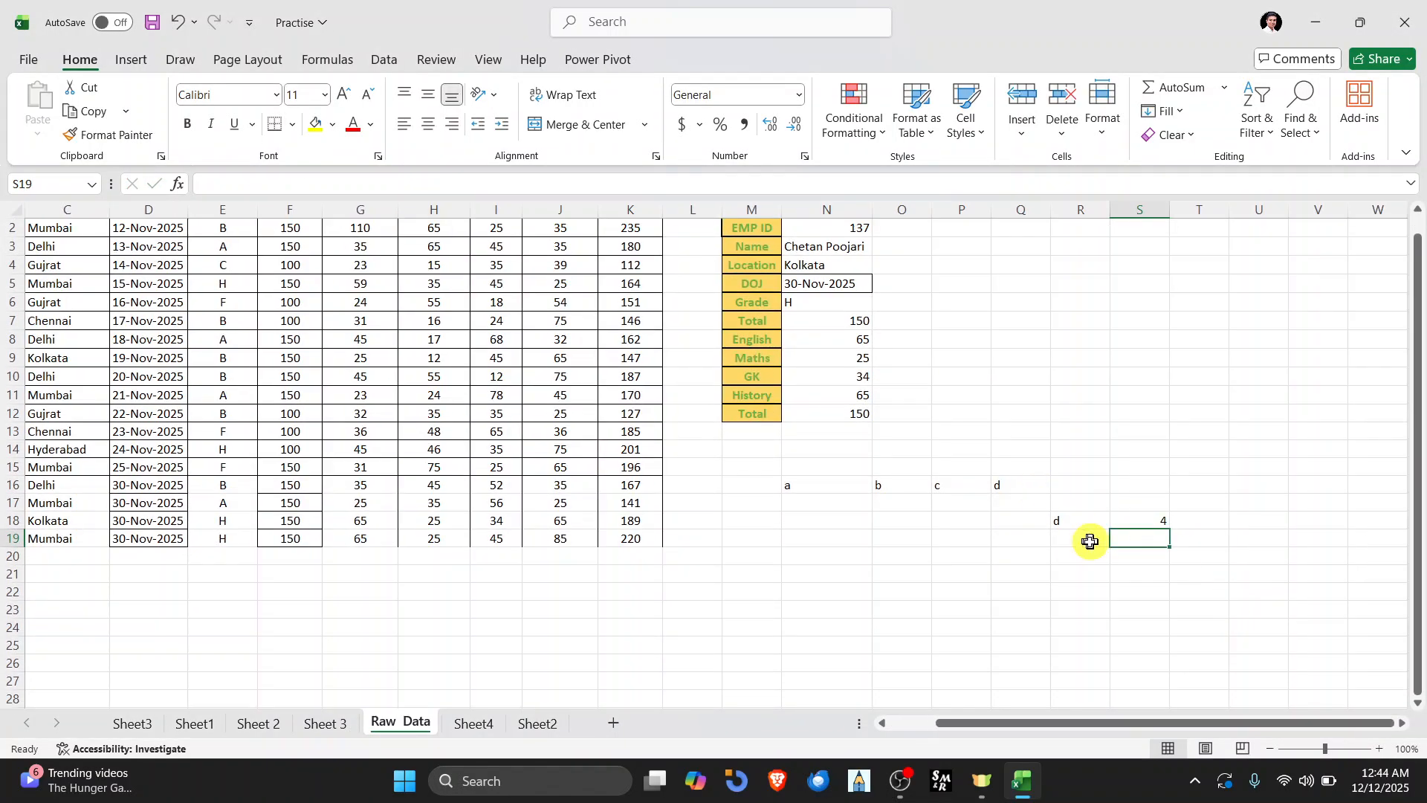
pyautogui.moveTo(1084, 521); pyautogui.dragTo(1109, 736)
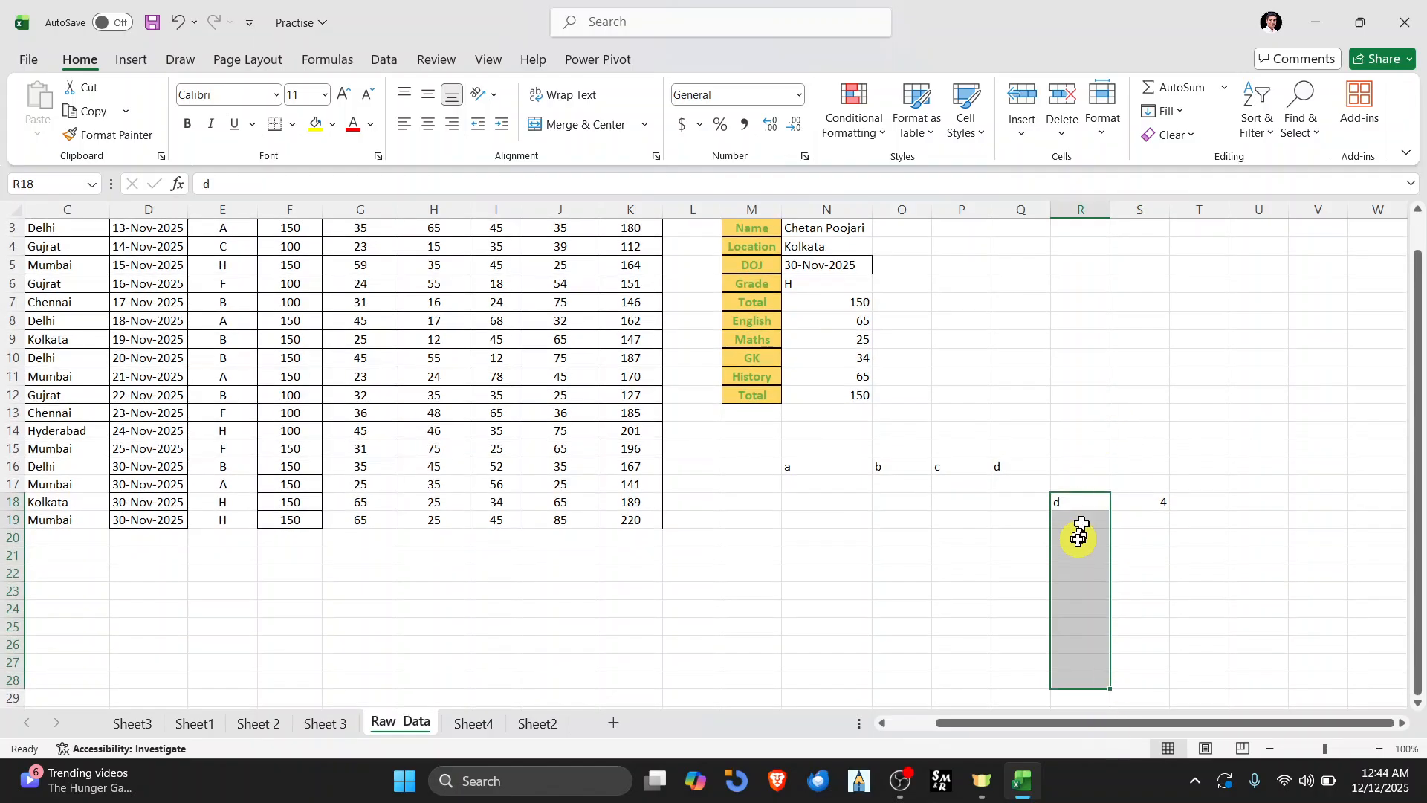
pyautogui.click(1083, 502)
pyautogui.write('a')
pyautogui.press('Return')
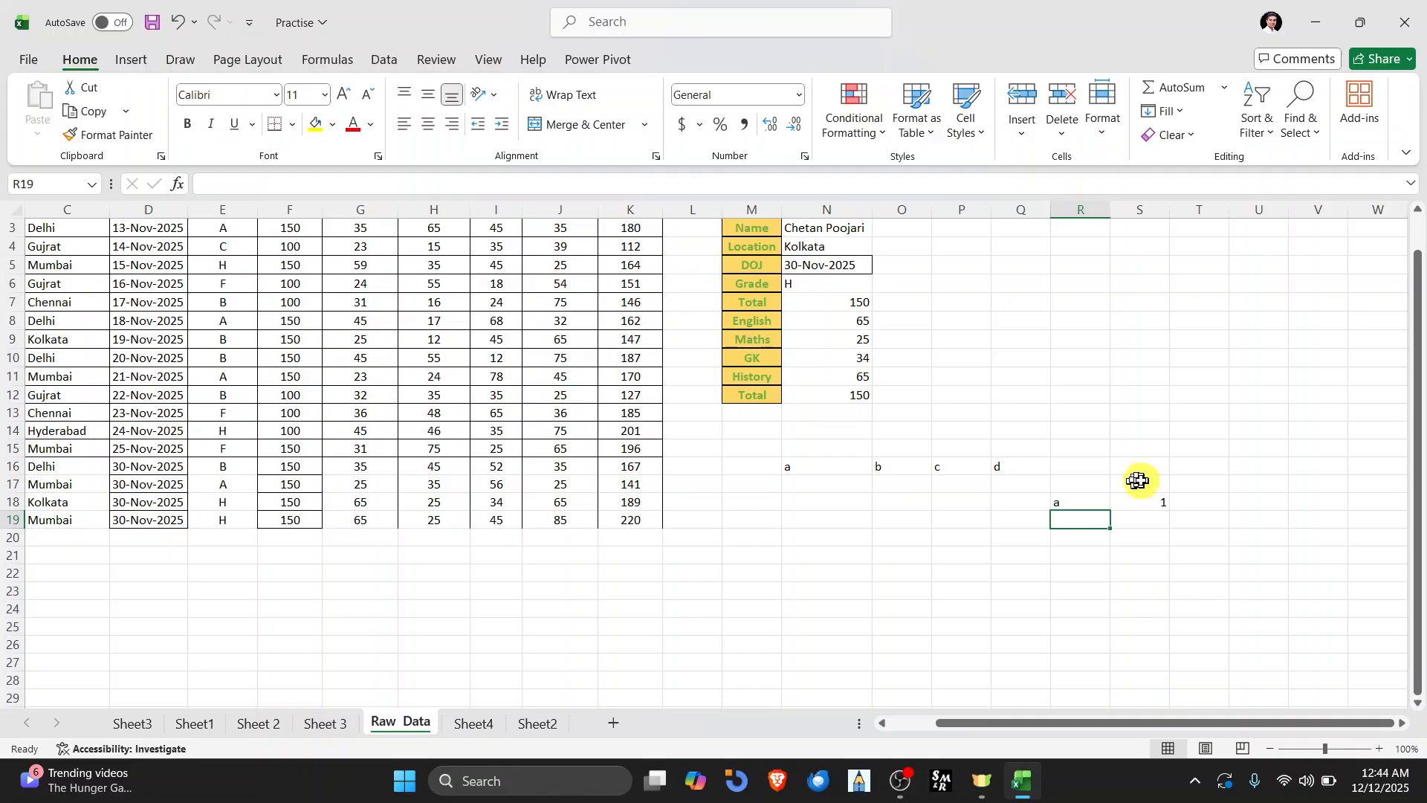
# Step: Test the MATCH formula in S18 with 5 as the R18 lookup value, and finally with the letter b
pyautogui.click(1086, 501)
pyautogui.write('5')
pyautogui.press('Return')
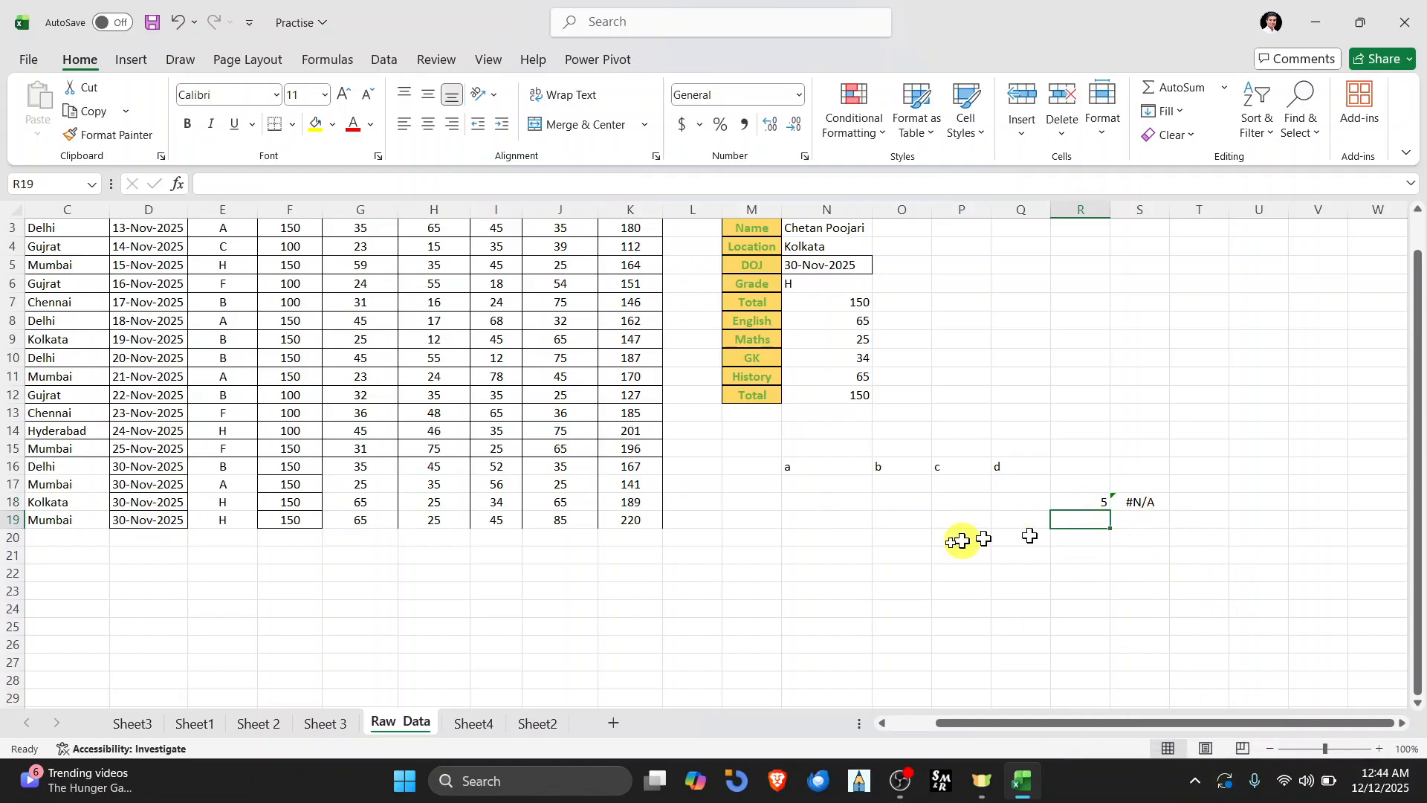
pyautogui.click(1147, 503)
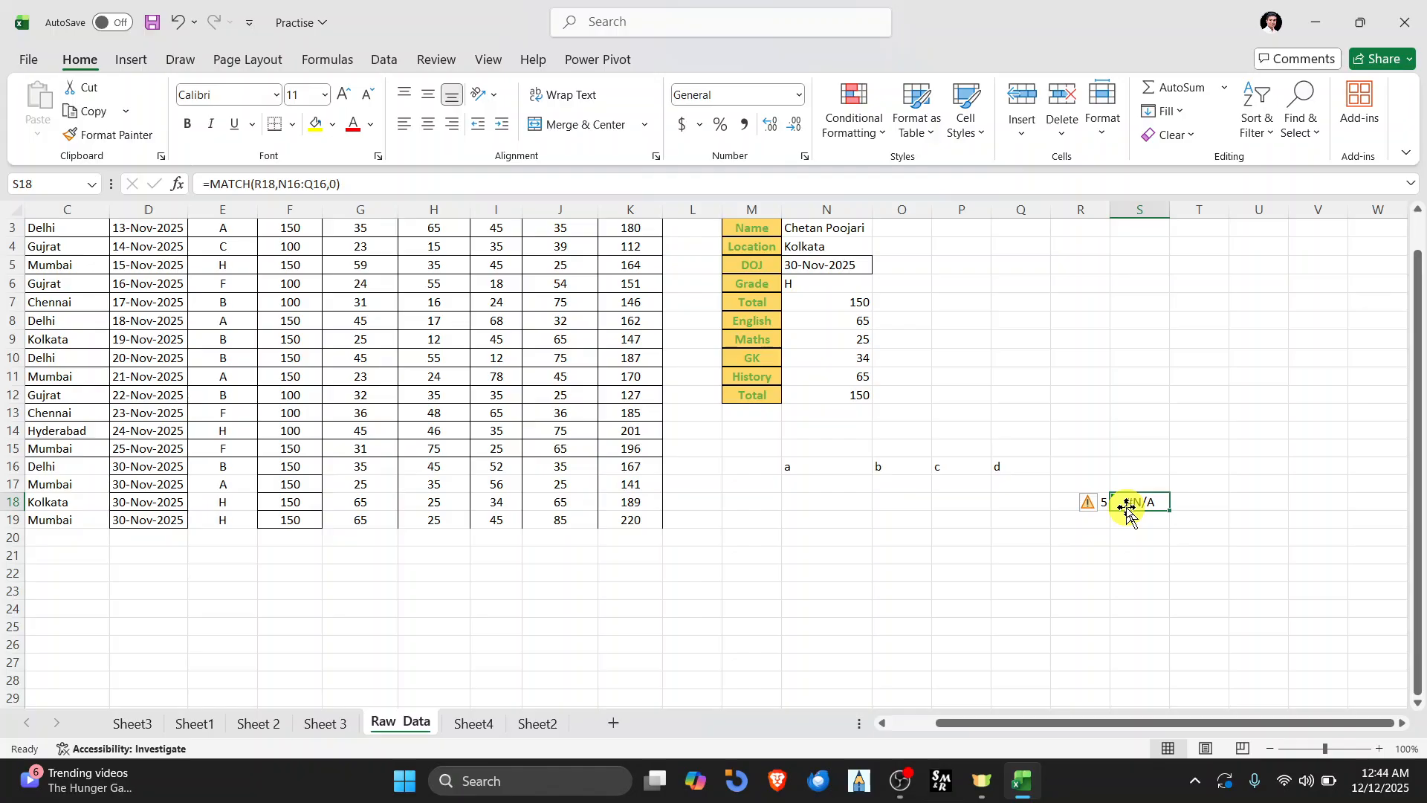
pyautogui.click(1064, 502)
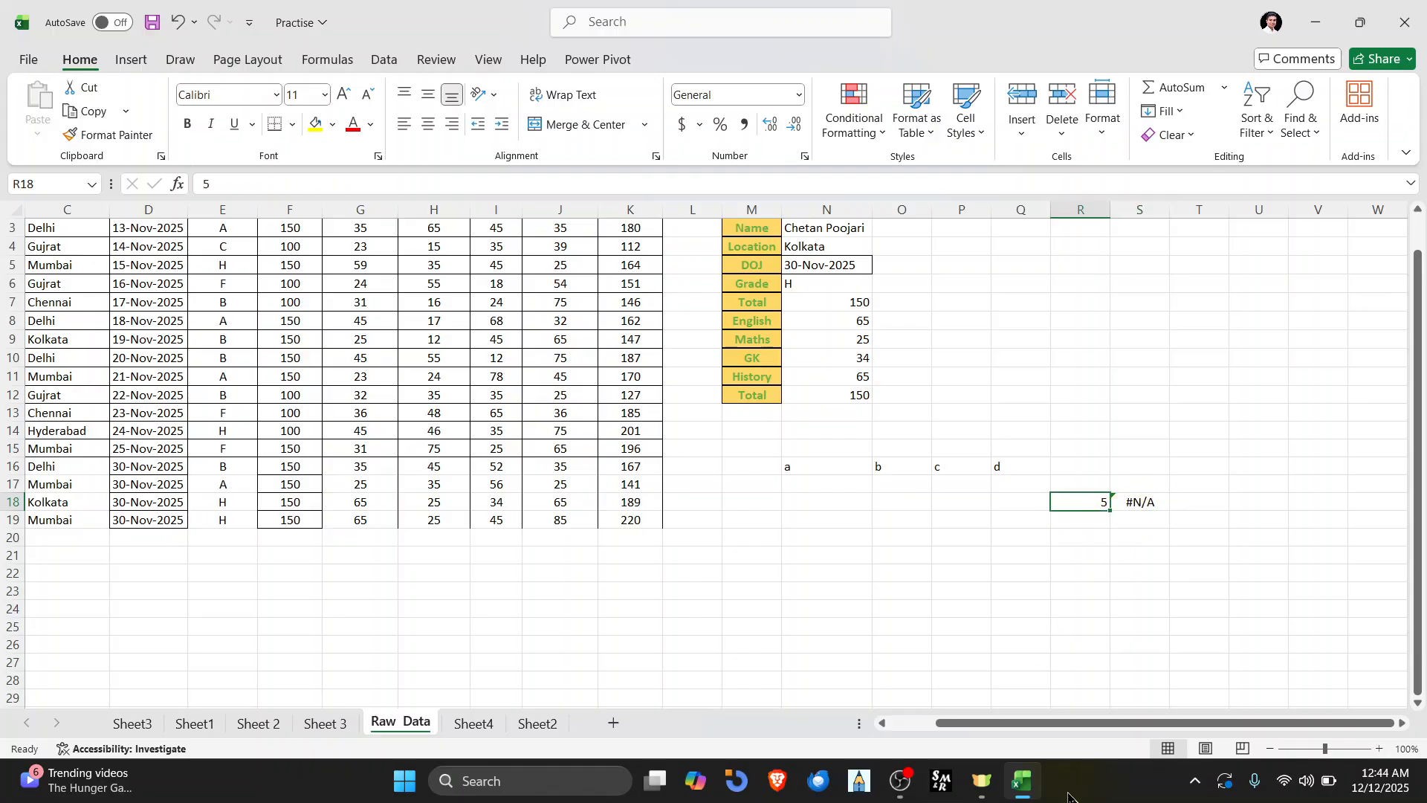
pyautogui.write('b')
pyautogui.press('Return')
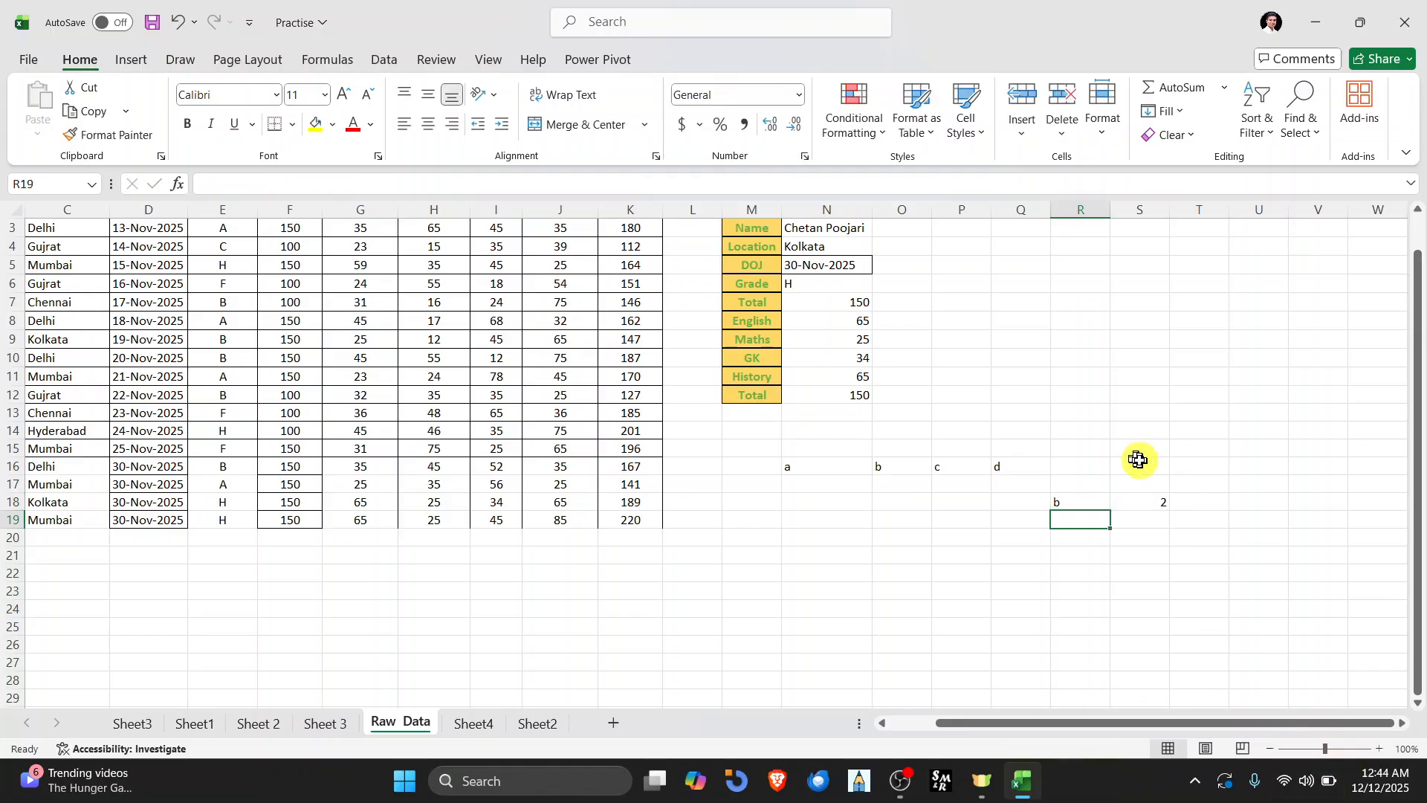
# Step: Examine the VLOOKUP formula in N3, from its table array to the MATCH function used as the column index
pyautogui.scroll(1, 1061, 449)
pyautogui.click(822, 276)
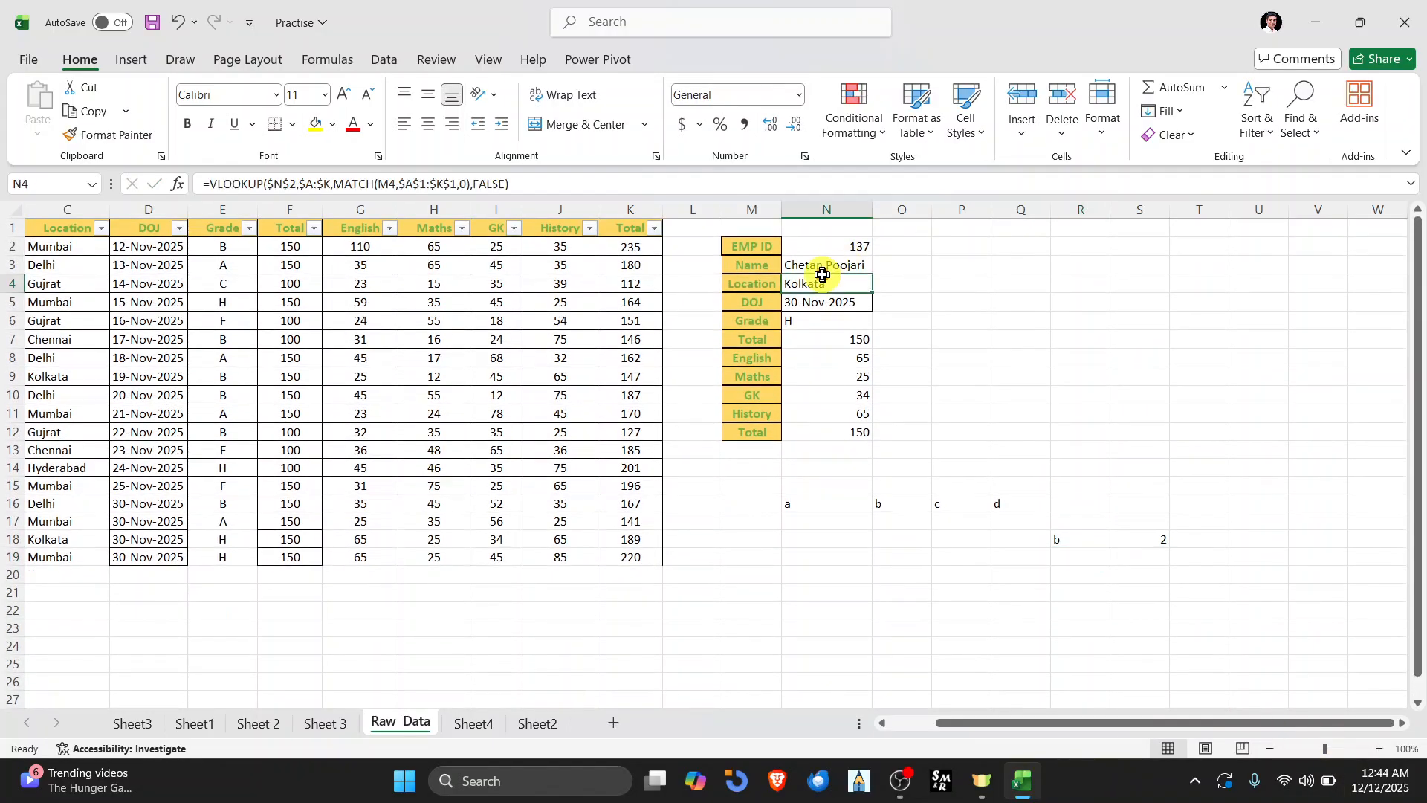
pyautogui.click(823, 266)
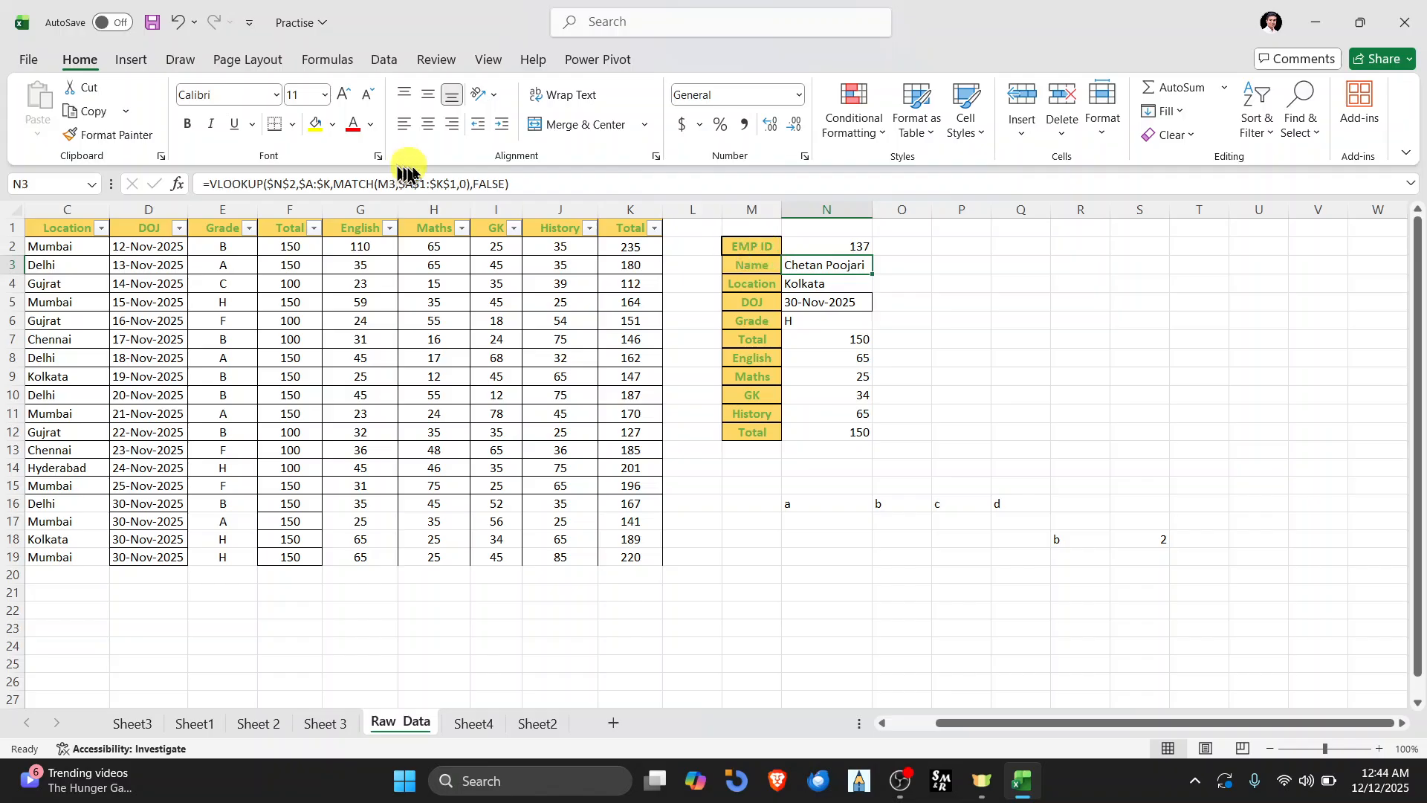
pyautogui.click(285, 180)
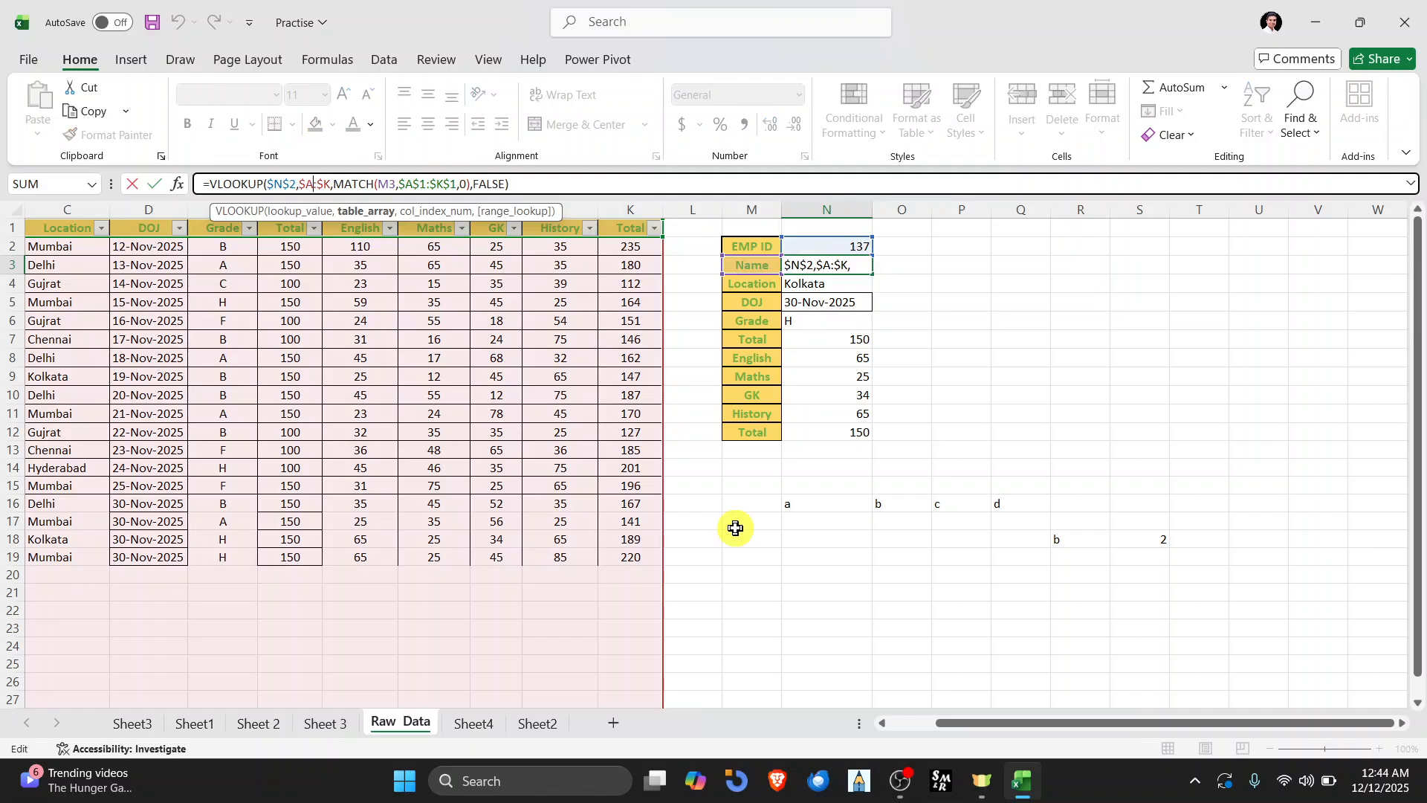
pyautogui.press('Right')
pyautogui.press('Right')
pyautogui.press('Right')
pyautogui.press('Right')
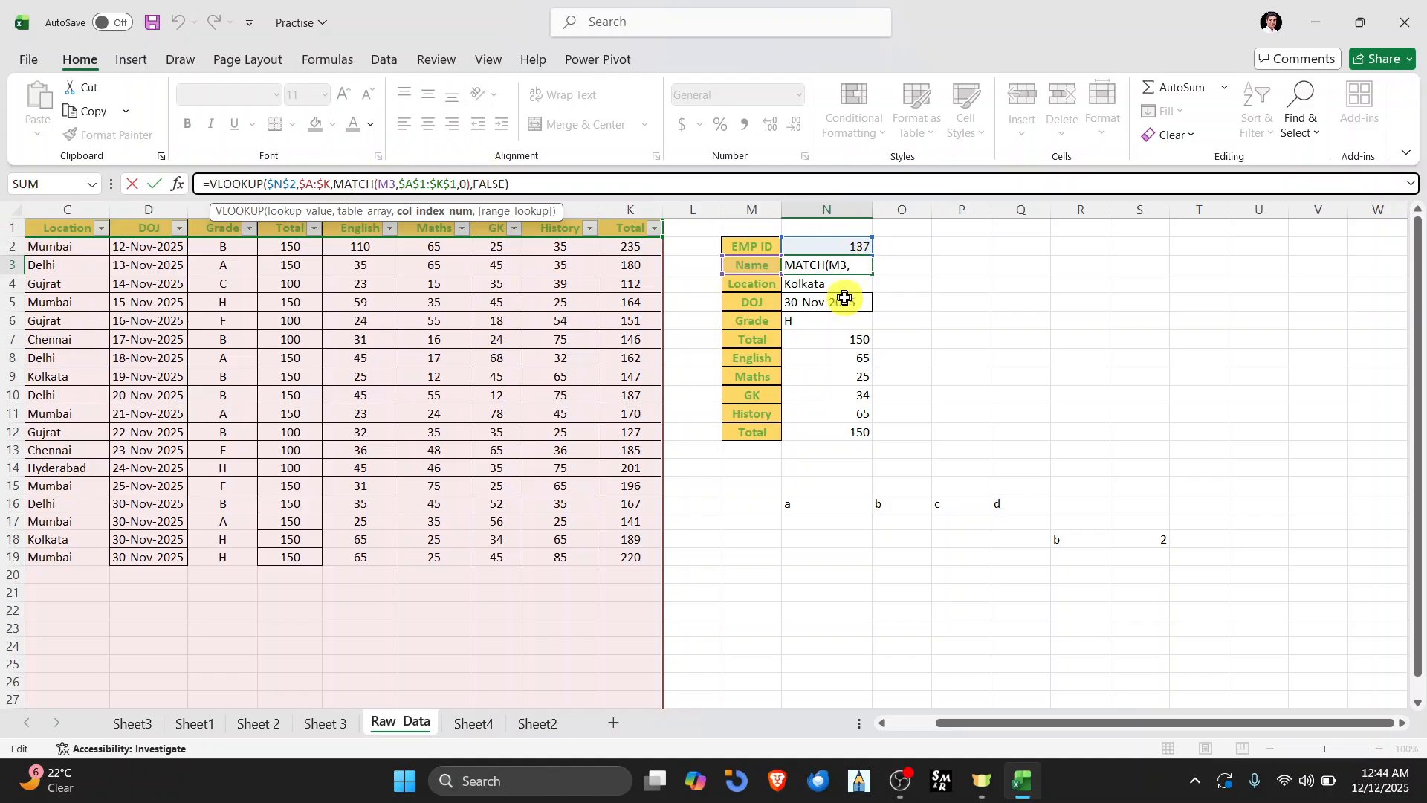
pyautogui.press('Return')
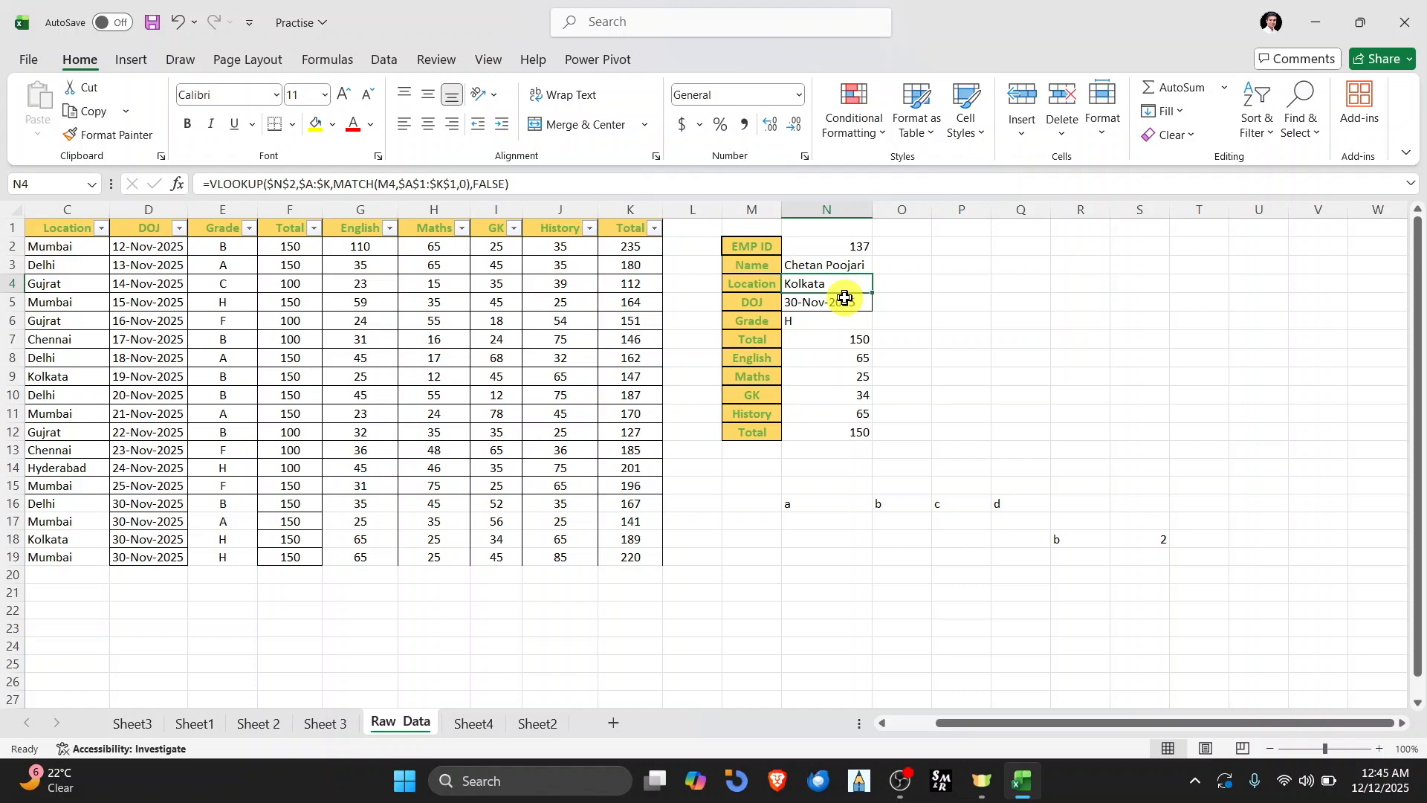
# Step: Delete the sample letters and the test MATCH formula from the cells below the employee lookup table
pyautogui.moveTo(755, 500); pyautogui.dragTo(1172, 561)
pyautogui.press('Delete')
pyautogui.click(1133, 202)
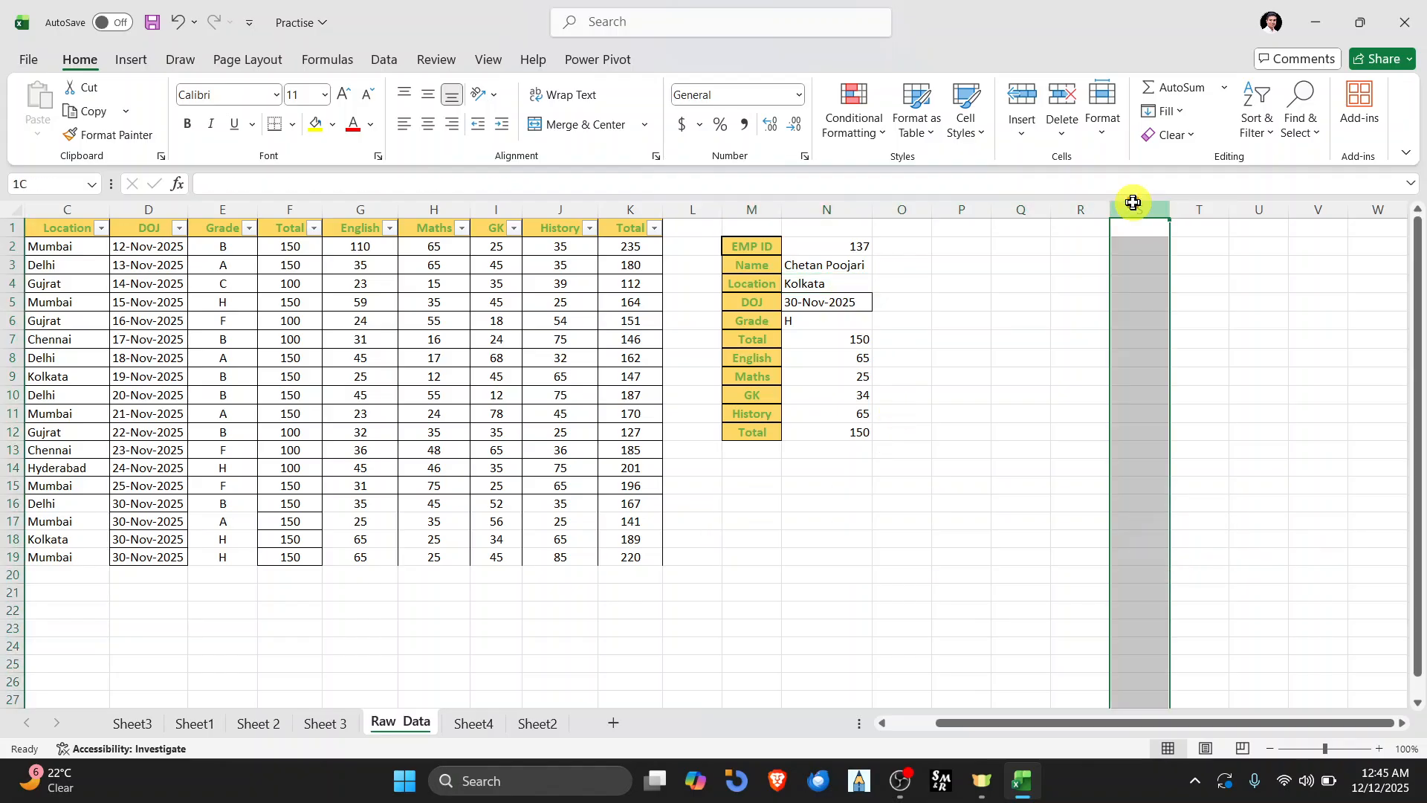
pyautogui.click(995, 321)
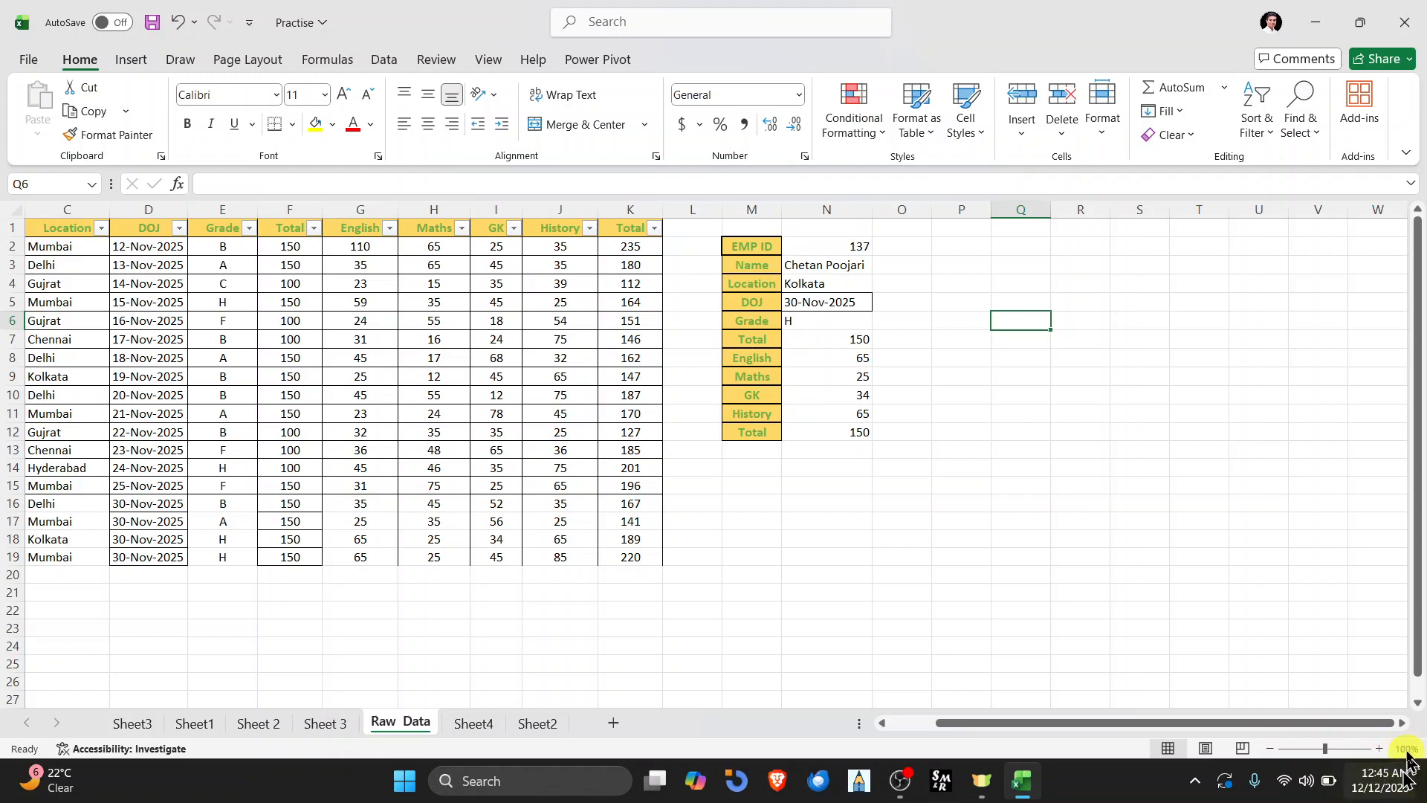
pyautogui.click(962, 559)
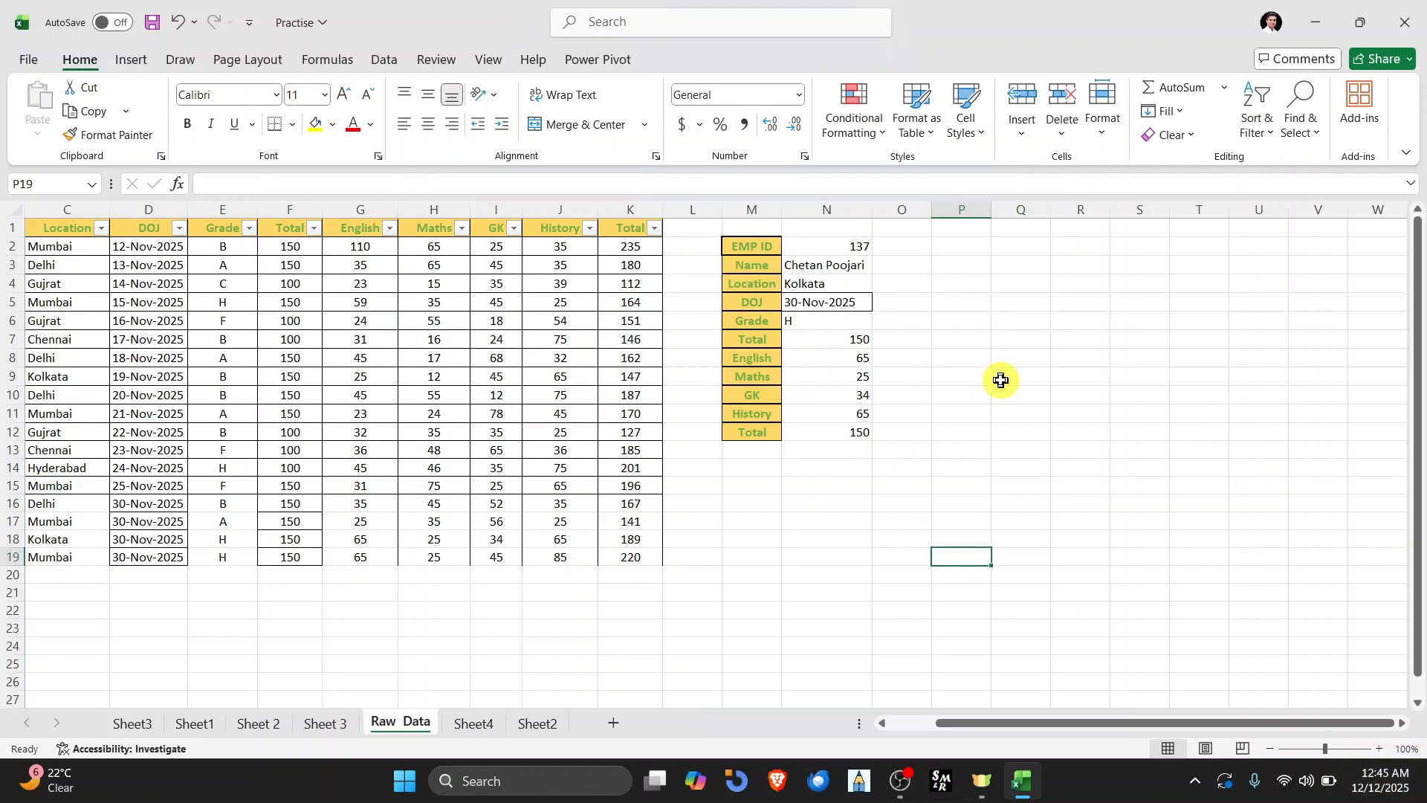
pyautogui.click(900, 780)
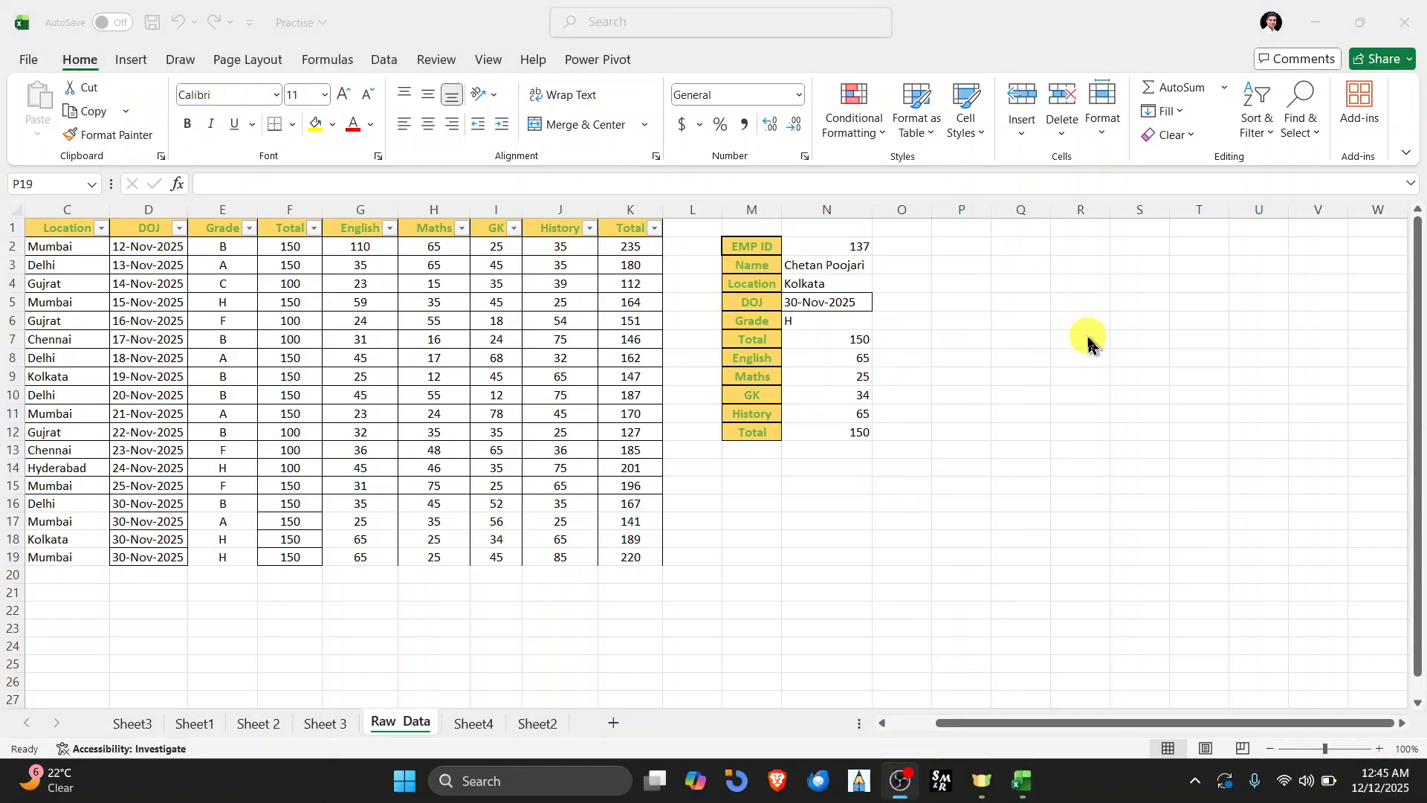